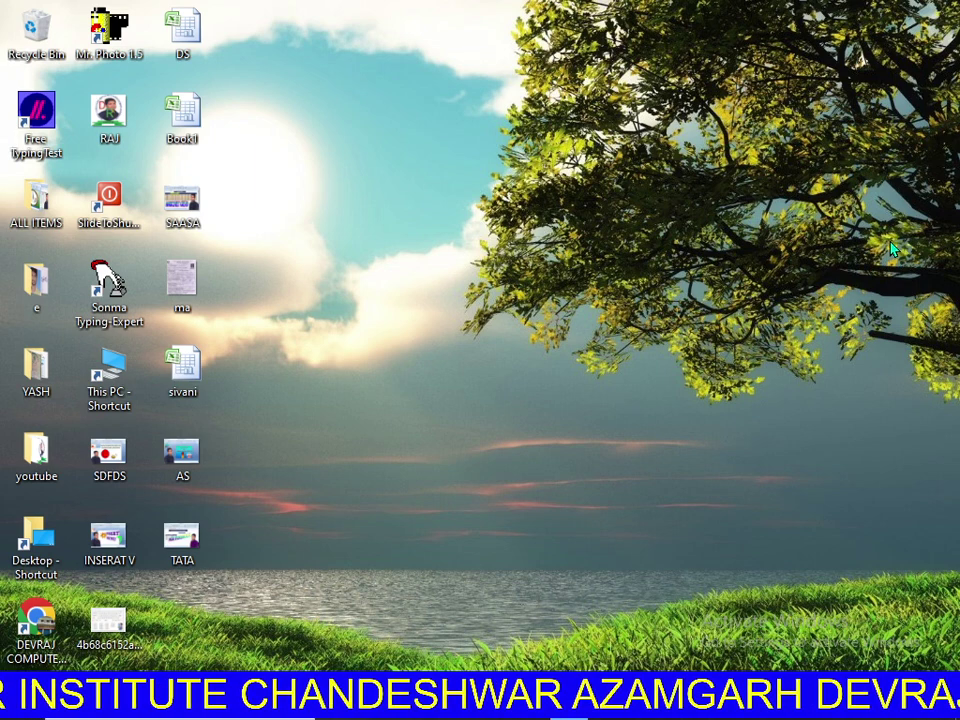
Launch Microsoft Excel from the Run box to get a blank workbook.
{"action": "key", "text": "super+r"}
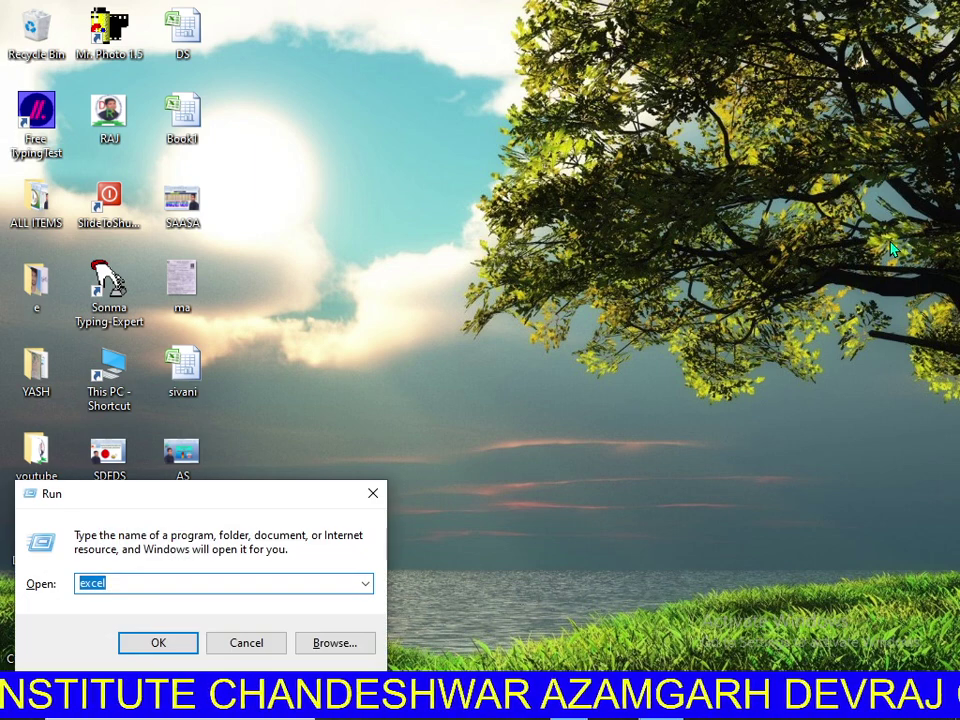
{"action": "key", "text": "Return"}
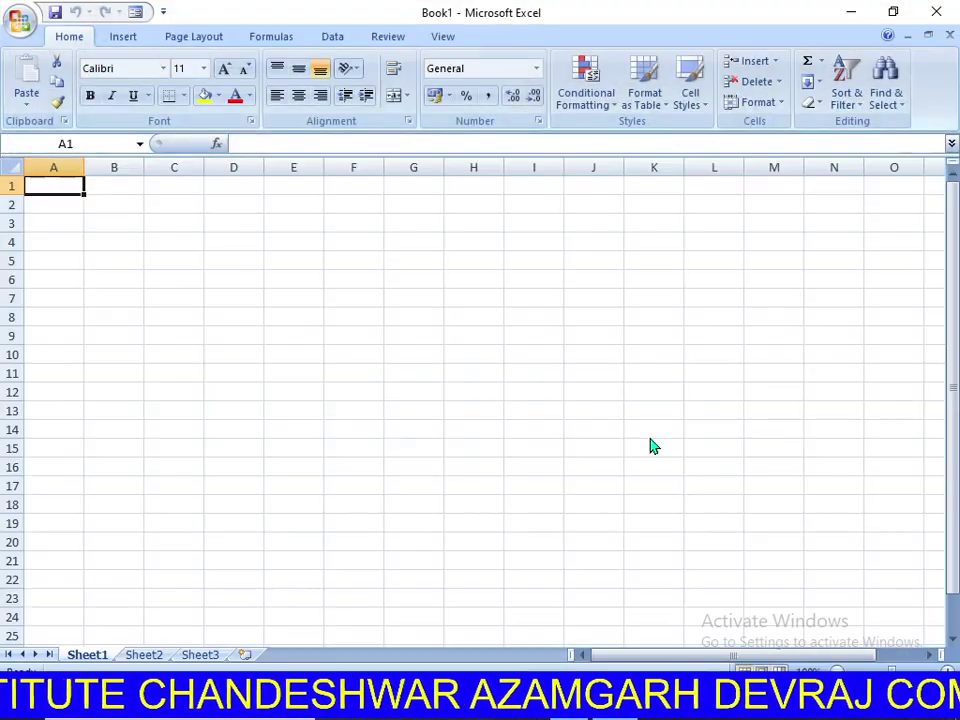
Merge and centre E6:G7 and enter the heading SHARCH LIST.
{"action": "left_click", "coordinate": [649, 438]}
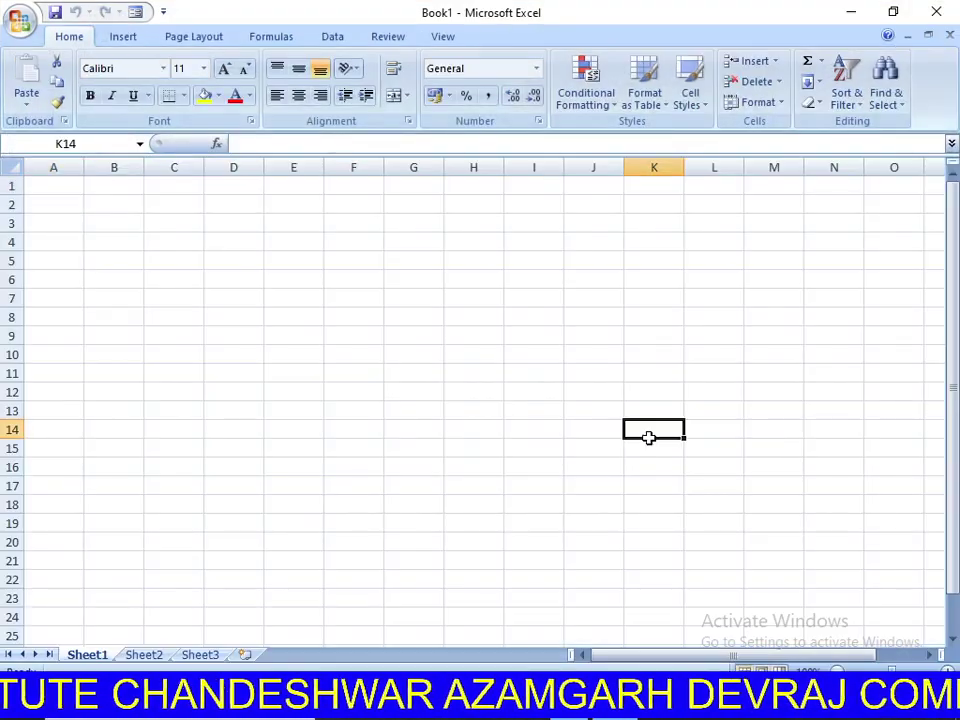
{"action": "left_click", "coordinate": [362, 424]}
{"action": "left_click", "coordinate": [294, 373]}
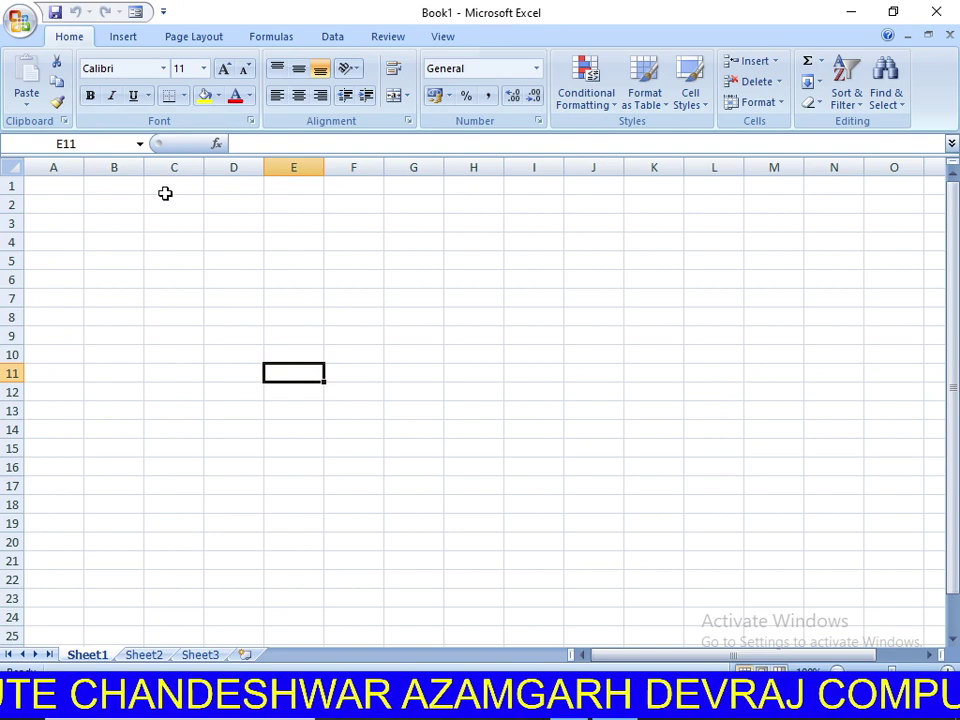
{"action": "left_click", "coordinate": [212, 429]}
{"action": "left_click_drag", "start_coordinate": [290, 274], "coordinate": [432, 301]}
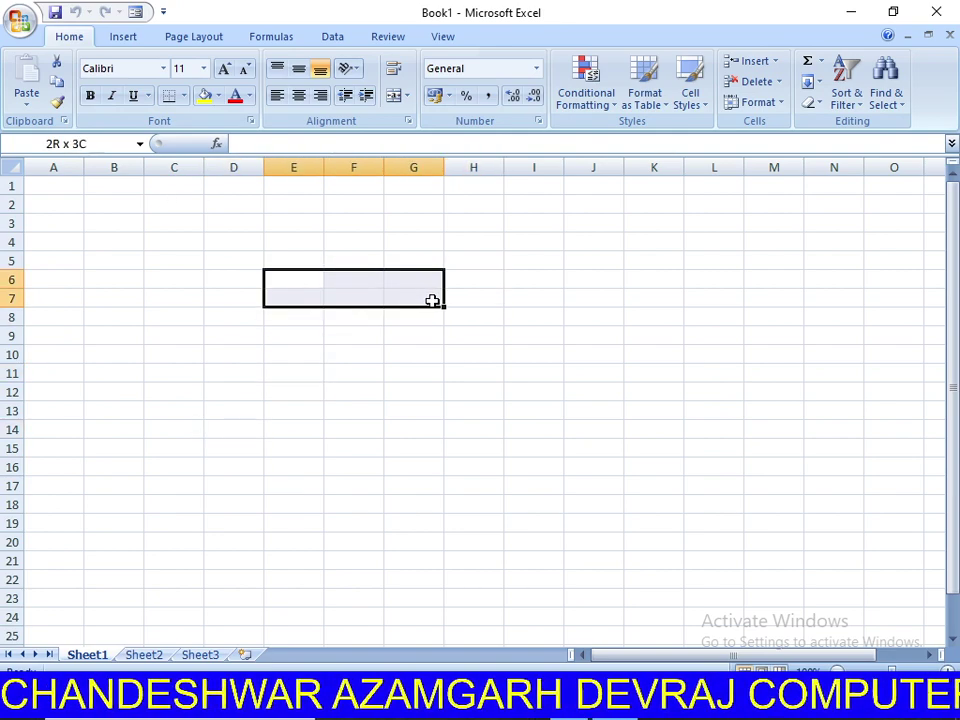
{"action": "left_click", "coordinate": [396, 95]}
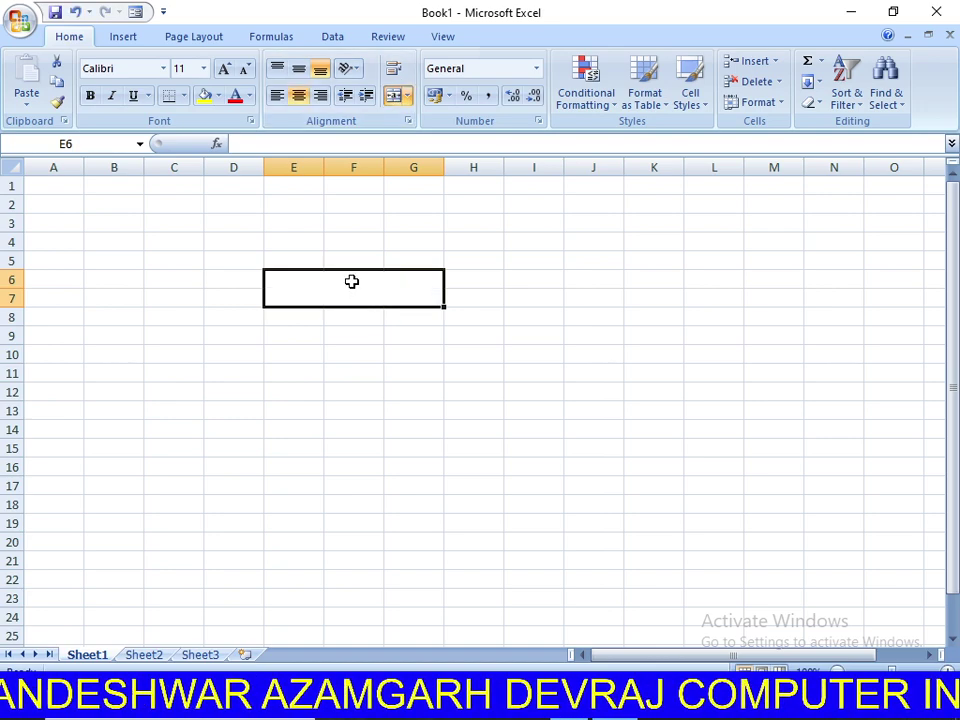
{"action": "type", "text": "S"}
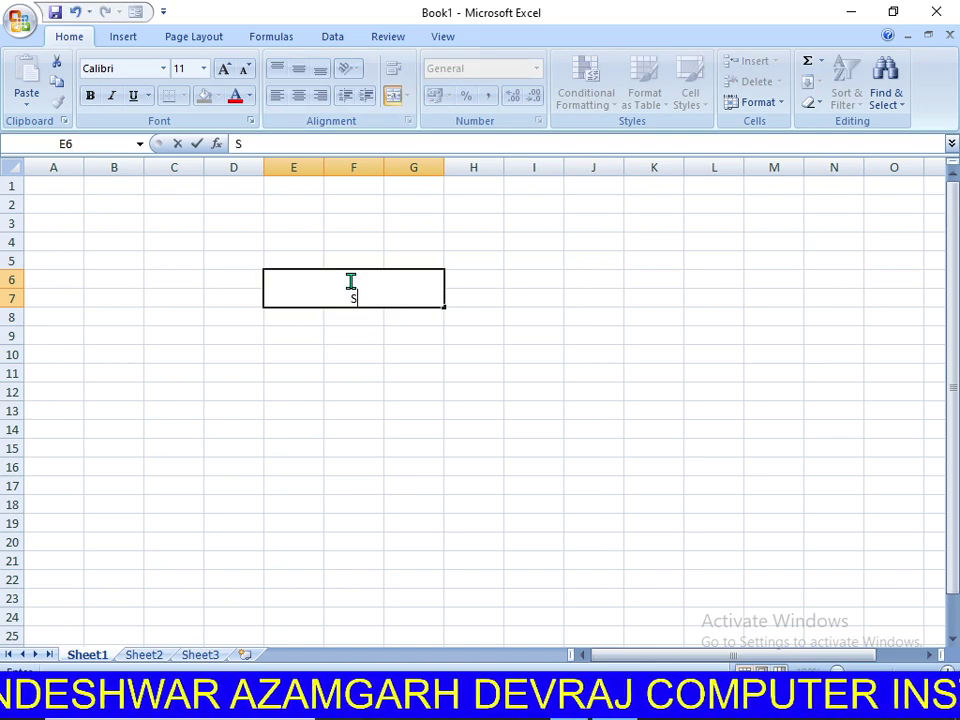
{"action": "type", "text": "HARCH L"}
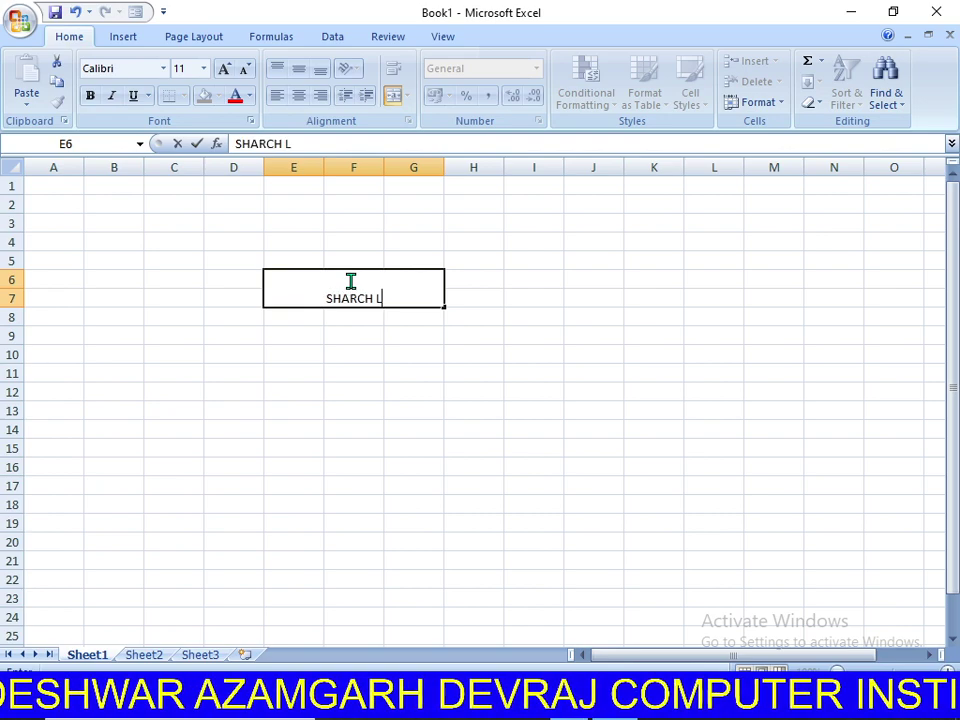
{"action": "type", "text": "IST"}
{"action": "key", "text": "Return"}
Check the sheet in print preview, then return to the worksheet.
{"action": "left_click", "coordinate": [397, 374]}
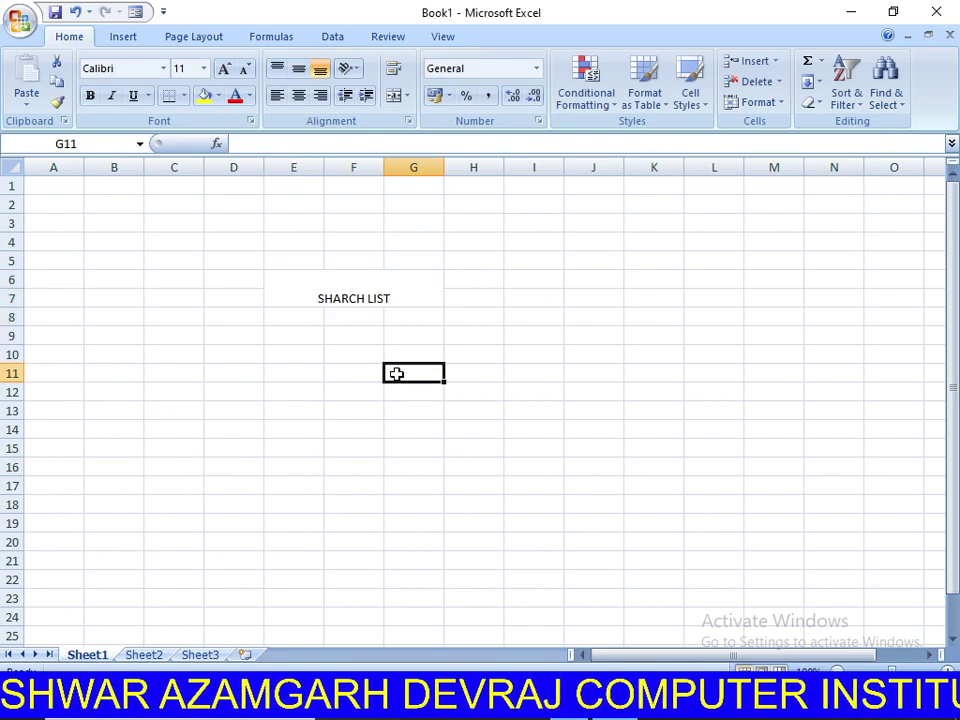
{"action": "key", "text": "ctrl+F2"}
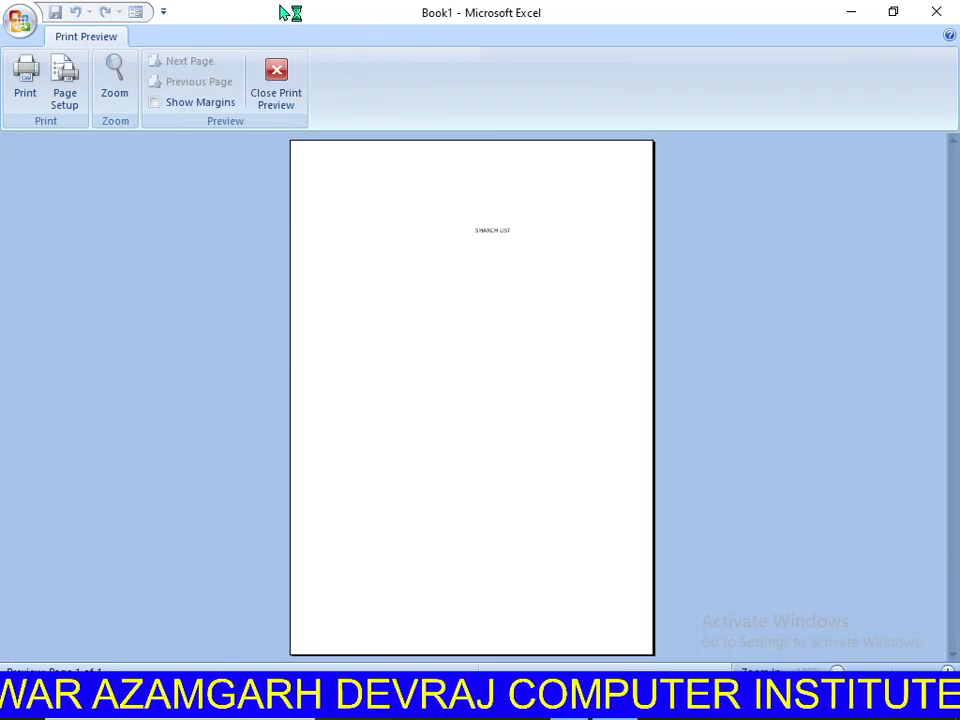
{"action": "left_click", "coordinate": [276, 80]}
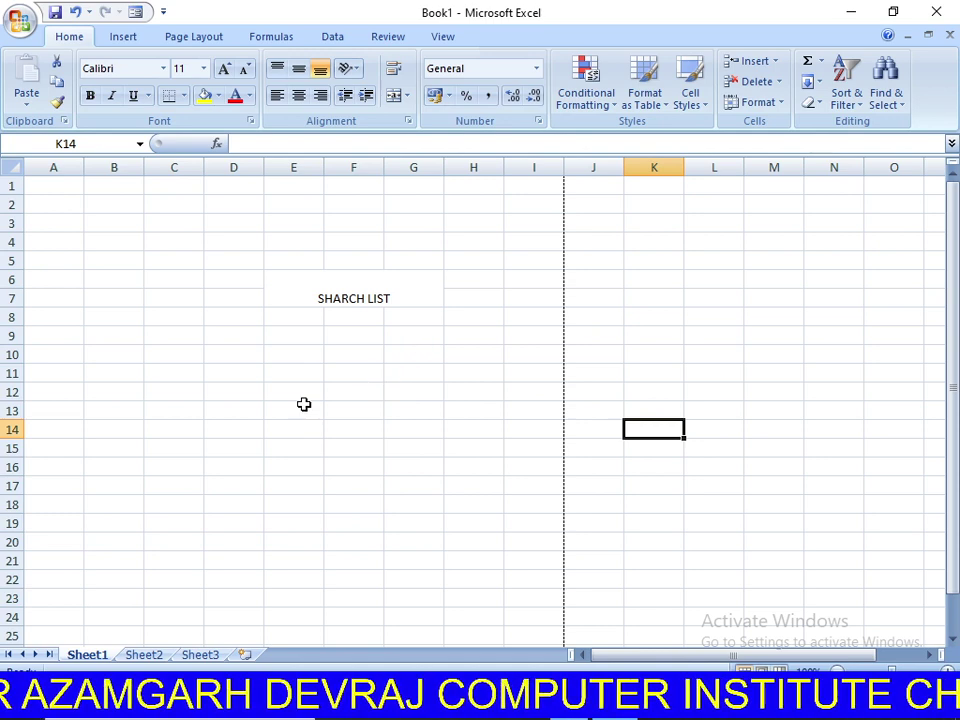
Merge B2:H4 and enter the title DEVRAJ COMPUTER INSTITUTE AZAMGARH, fixing a typo.
{"action": "left_click_drag", "start_coordinate": [117, 201], "coordinate": [476, 238]}
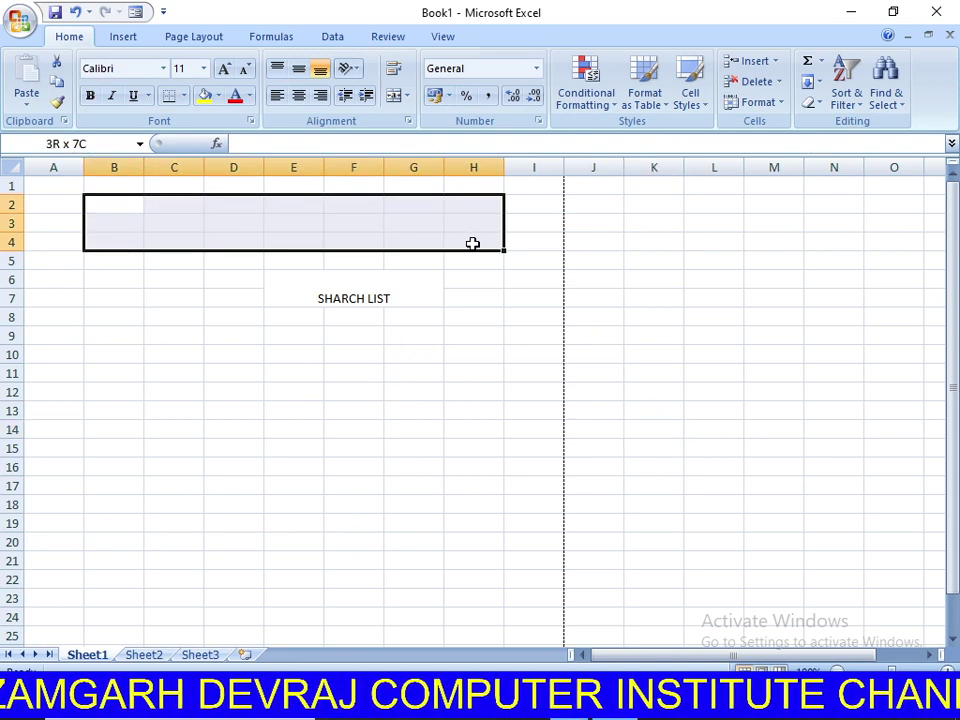
{"action": "left_click", "coordinate": [394, 95]}
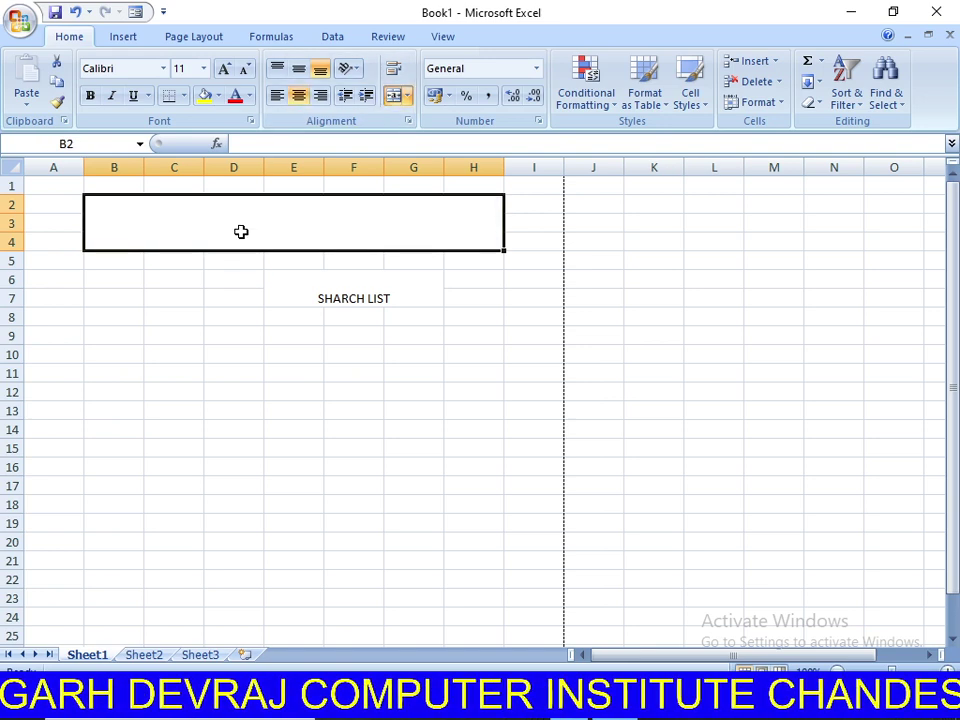
{"action": "type", "text": "DEVR"}
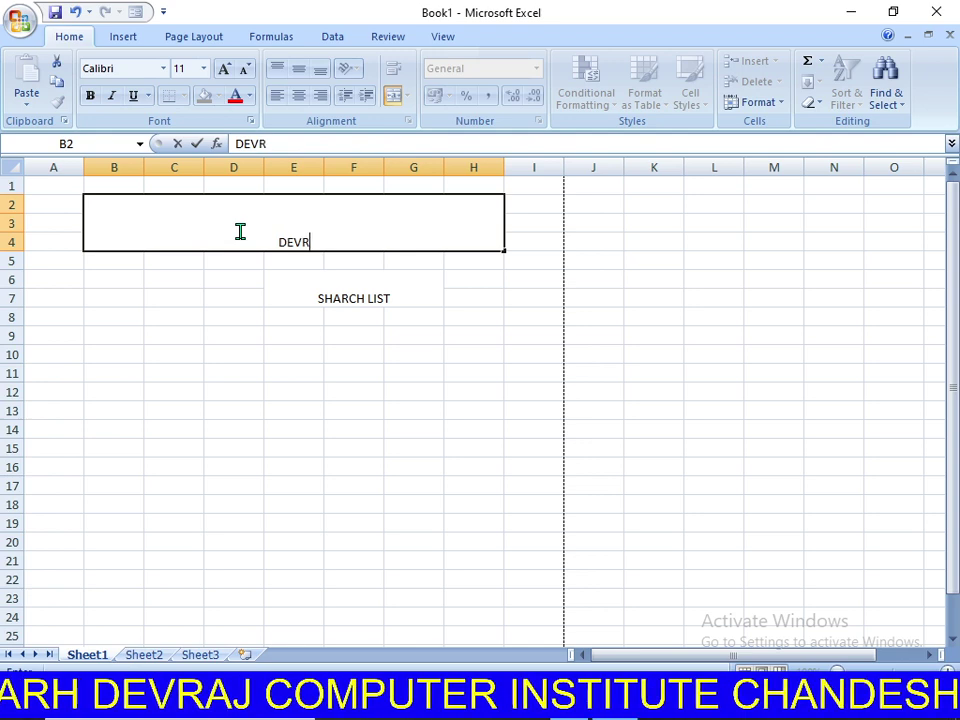
{"action": "type", "text": "AJCOMPUT"}
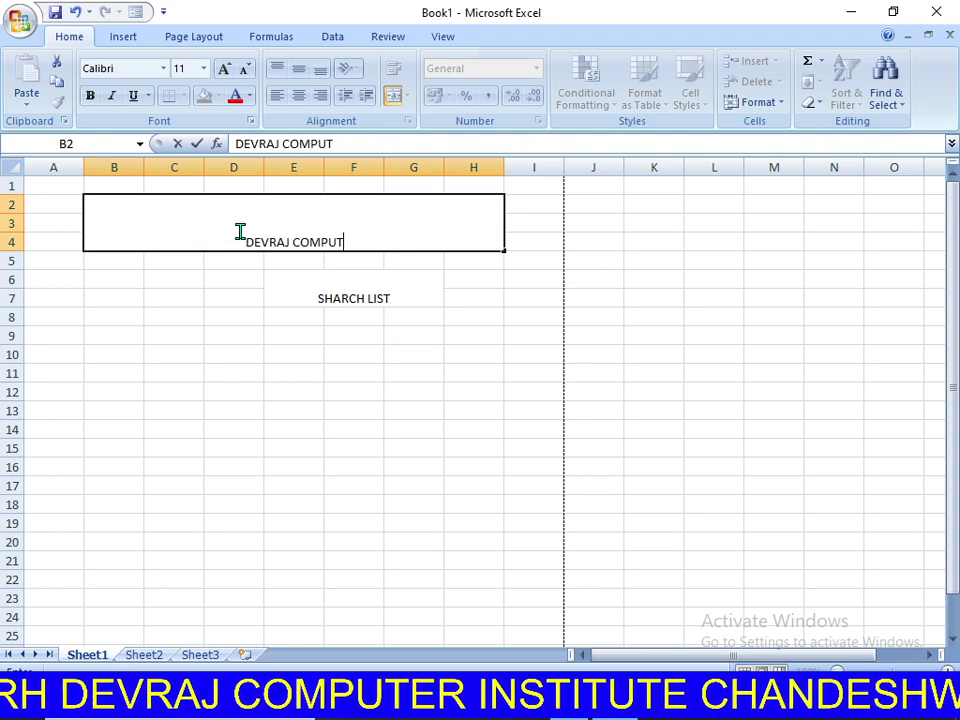
{"action": "type", "text": "ER LKI"}
{"action": "key", "text": "BackSpace"}
{"action": "key", "text": "BackSpace"}
{"action": "key", "text": "BackSpace"}
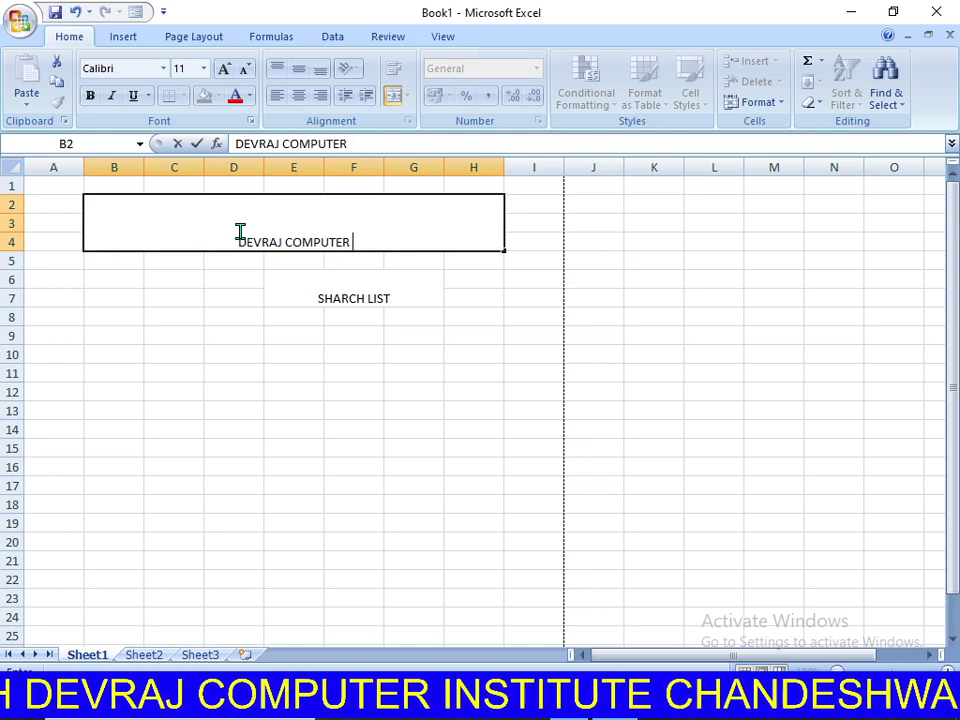
{"action": "type", "text": "INSTITU"}
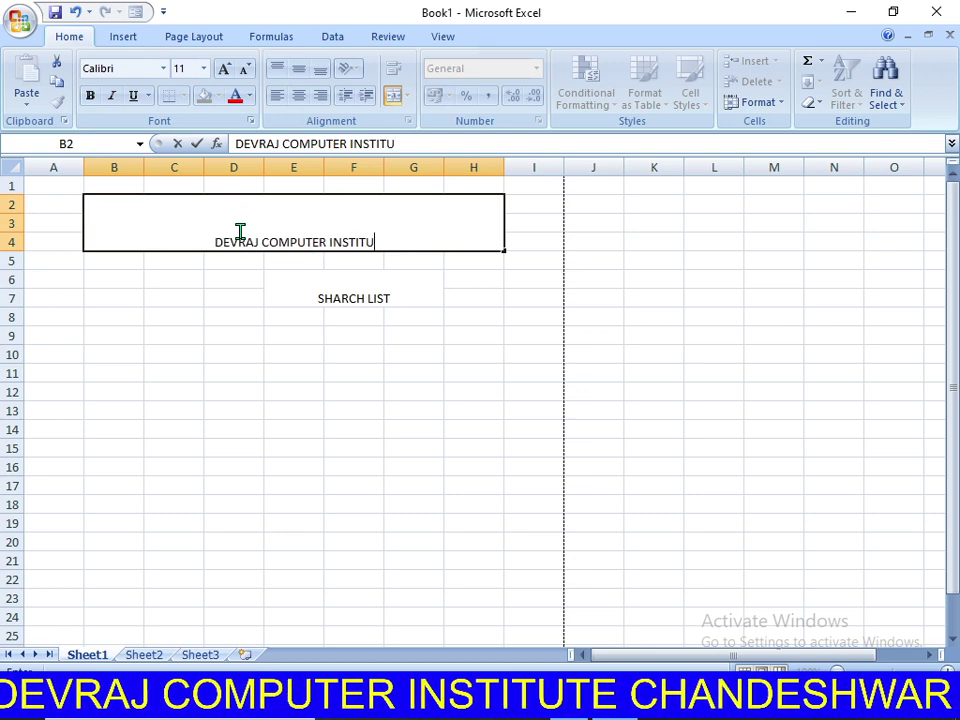
{"action": "type", "text": "TE AZA"}
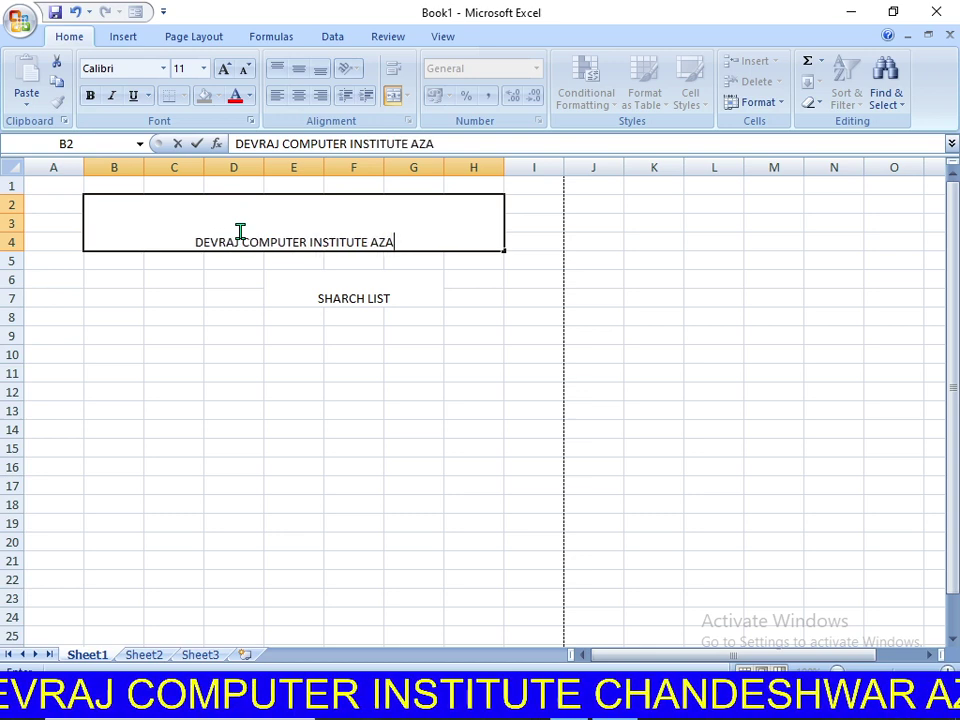
{"action": "type", "text": "MGARH"}
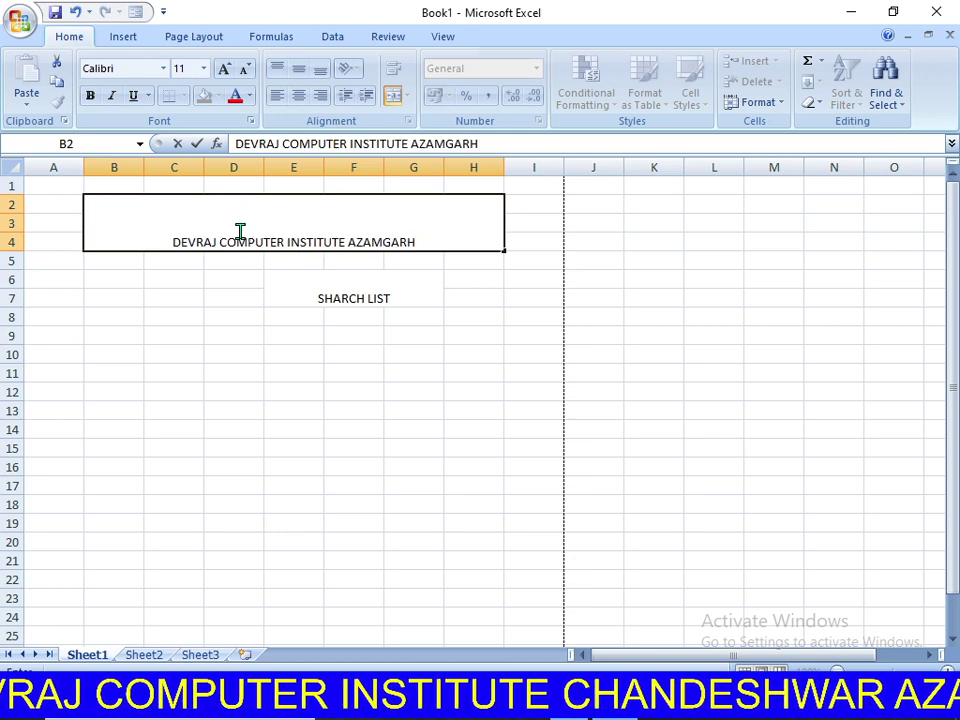
{"action": "left_click", "coordinate": [375, 487]}
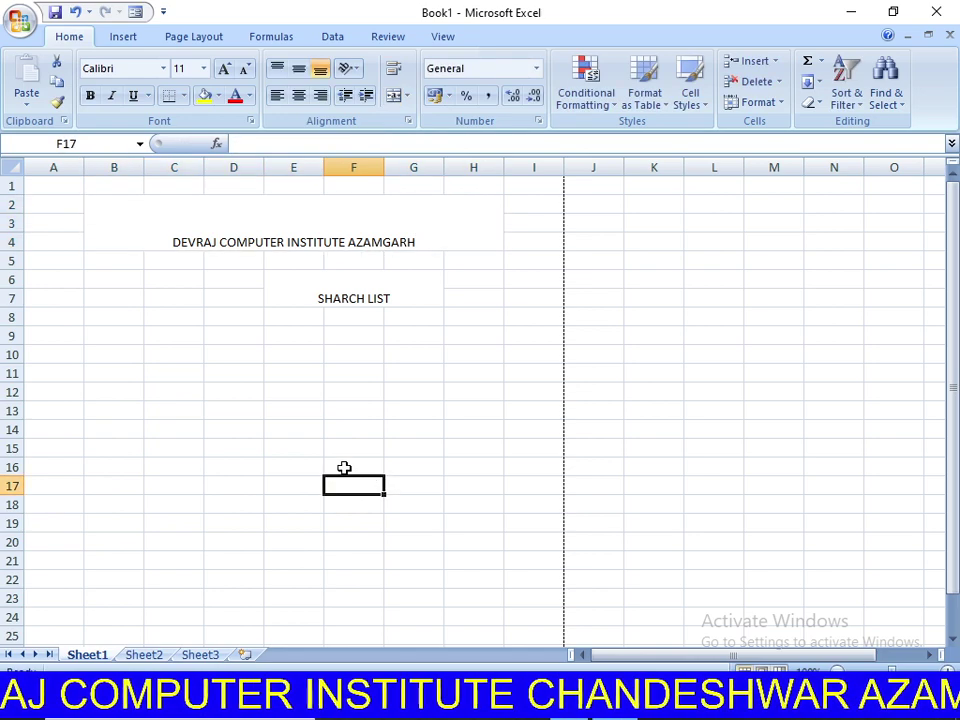
Format the institute title bold, size 16, middle-aligned, white text on dark blue.
{"action": "left_click", "coordinate": [301, 234]}
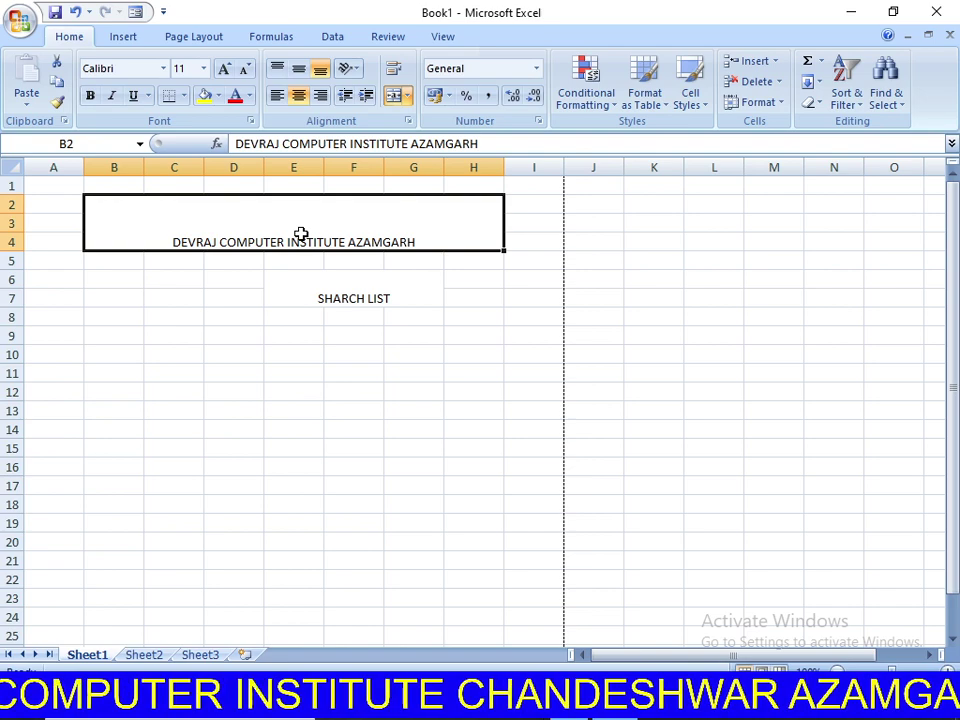
{"action": "left_click", "coordinate": [89, 95]}
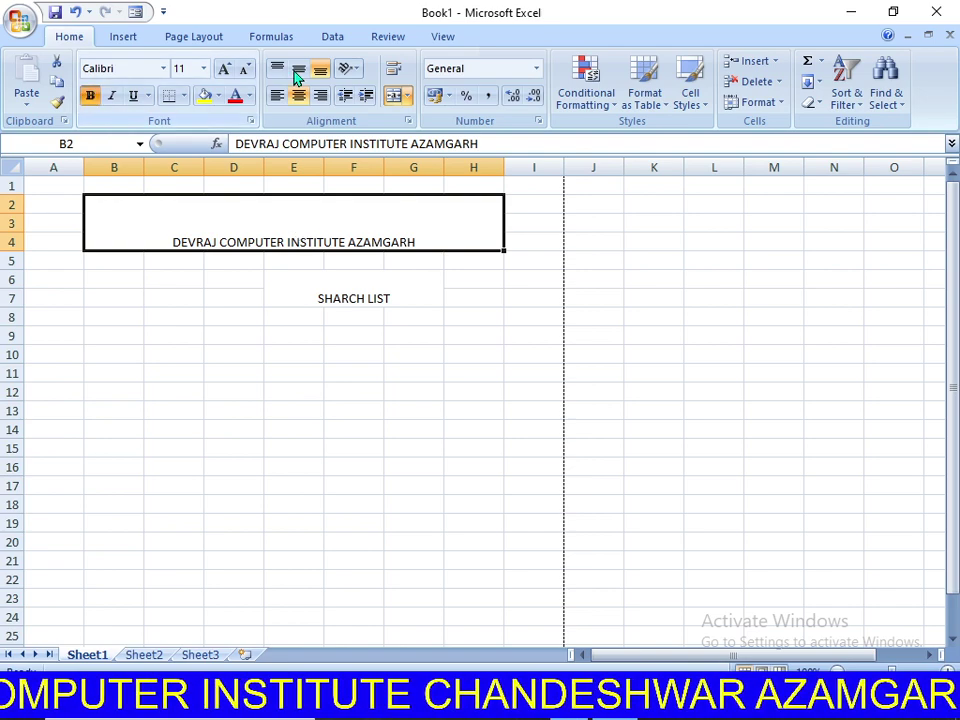
{"action": "left_click", "coordinate": [225, 69]}
{"action": "left_click", "coordinate": [225, 69]}
{"action": "left_click", "coordinate": [225, 69]}
{"action": "left_click", "coordinate": [225, 69]}
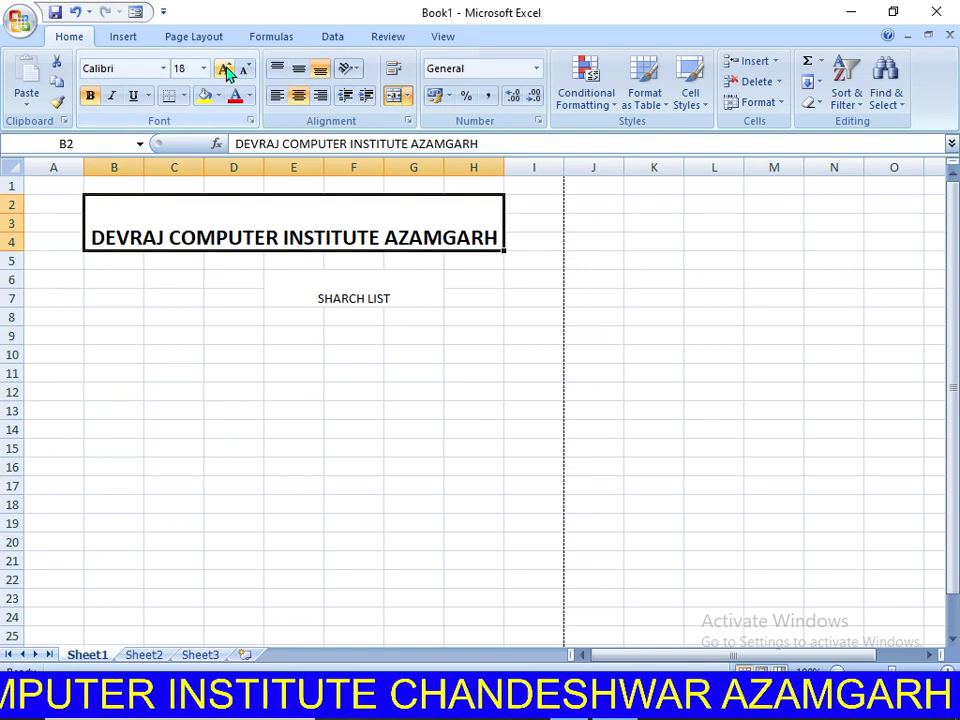
{"action": "left_click", "coordinate": [243, 69]}
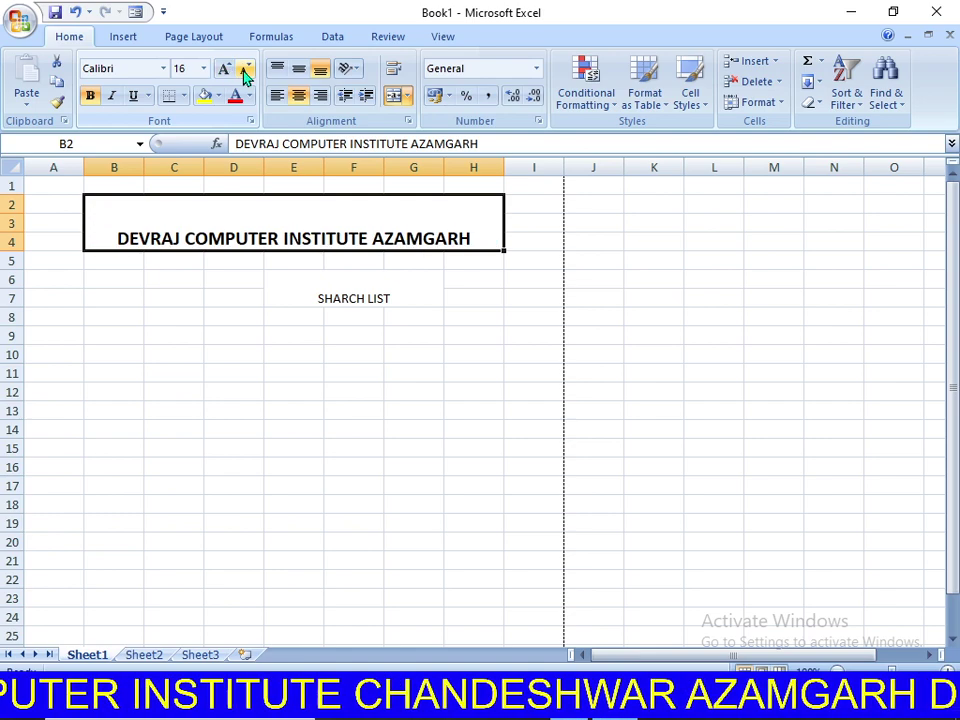
{"action": "left_click", "coordinate": [303, 74]}
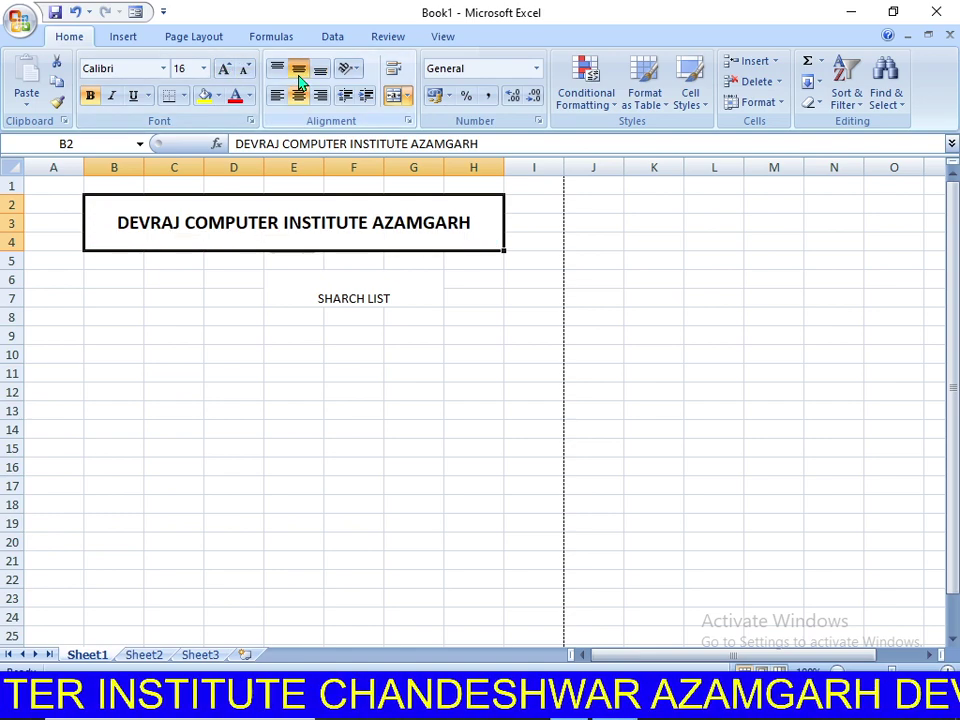
{"action": "left_click", "coordinate": [218, 95]}
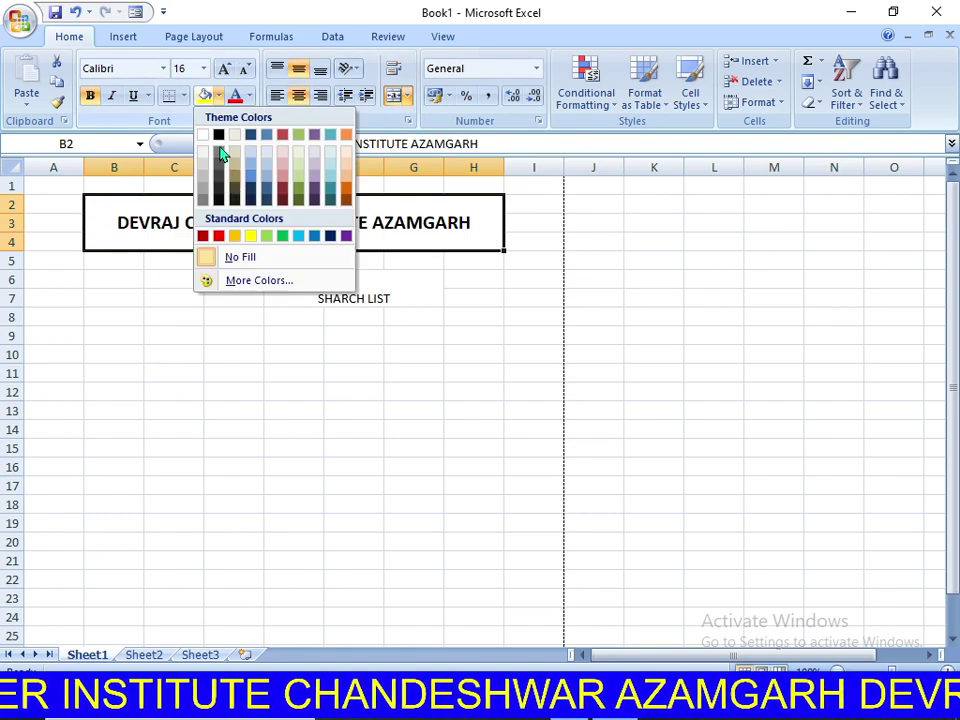
{"action": "left_click", "coordinate": [327, 236]}
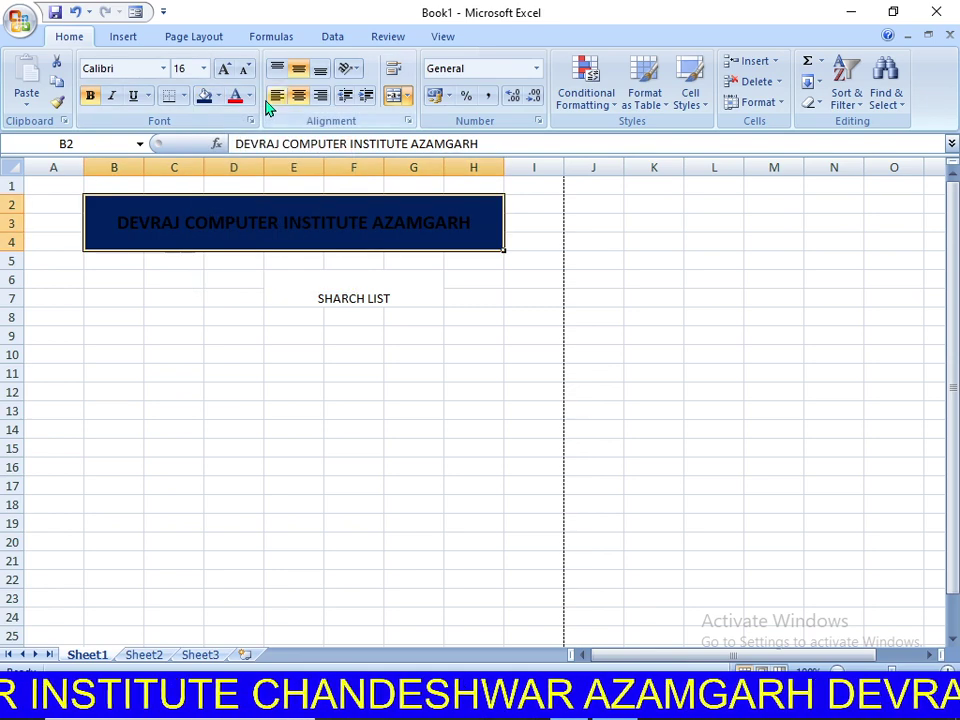
{"action": "left_click", "coordinate": [249, 96]}
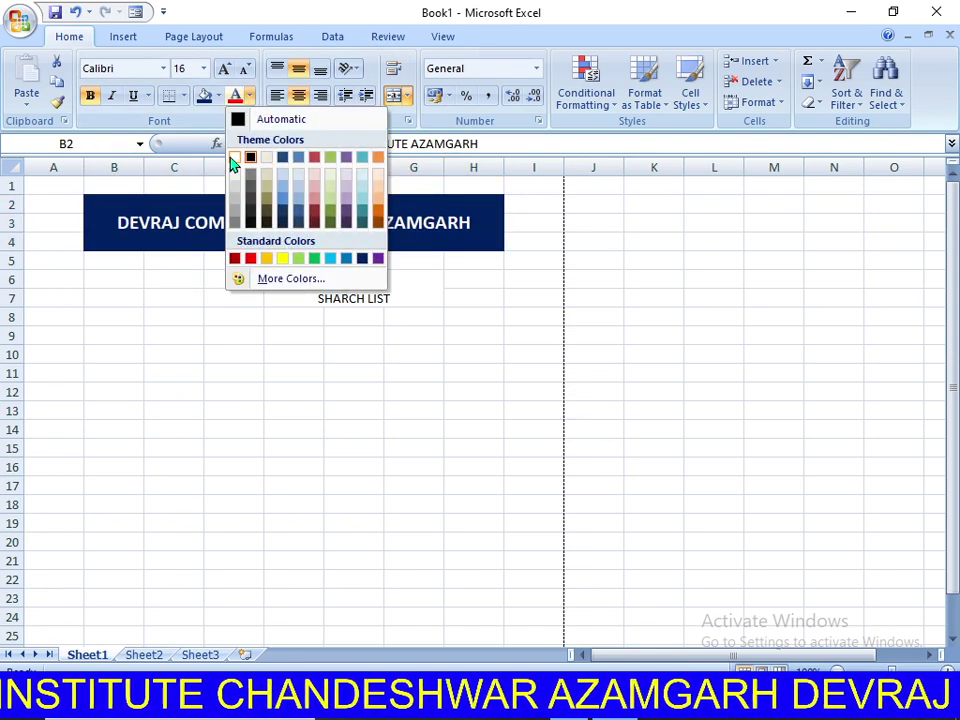
{"action": "left_click", "coordinate": [231, 160]}
{"action": "left_click", "coordinate": [339, 328]}
Give the SHARCH LIST banner dark blue fill, bold white text, middle alignment.
{"action": "left_click", "coordinate": [341, 291]}
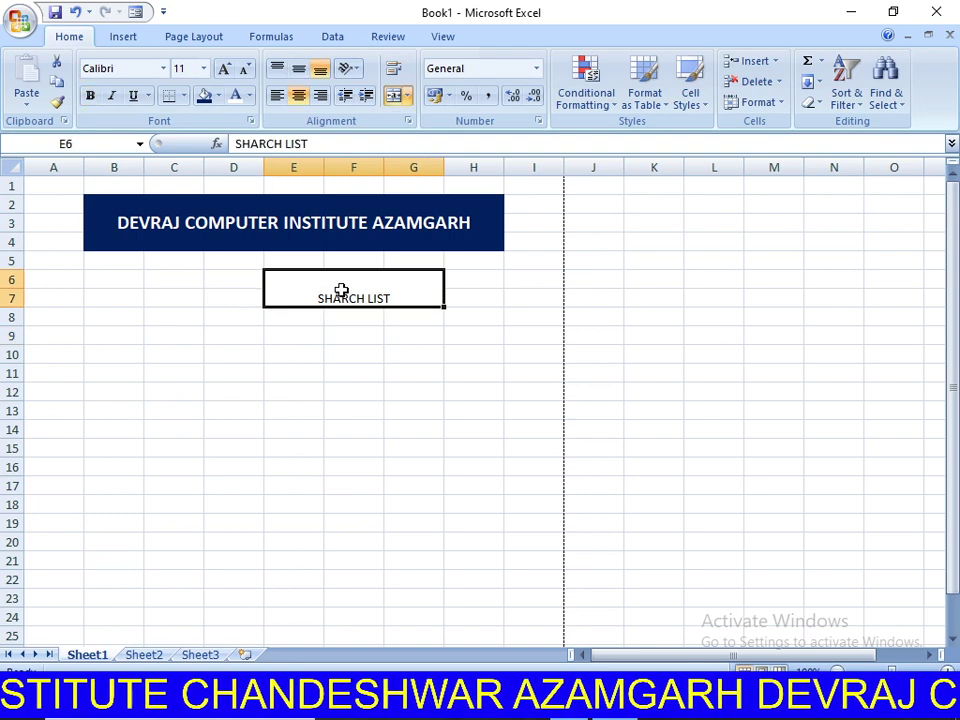
{"action": "left_click", "coordinate": [204, 96]}
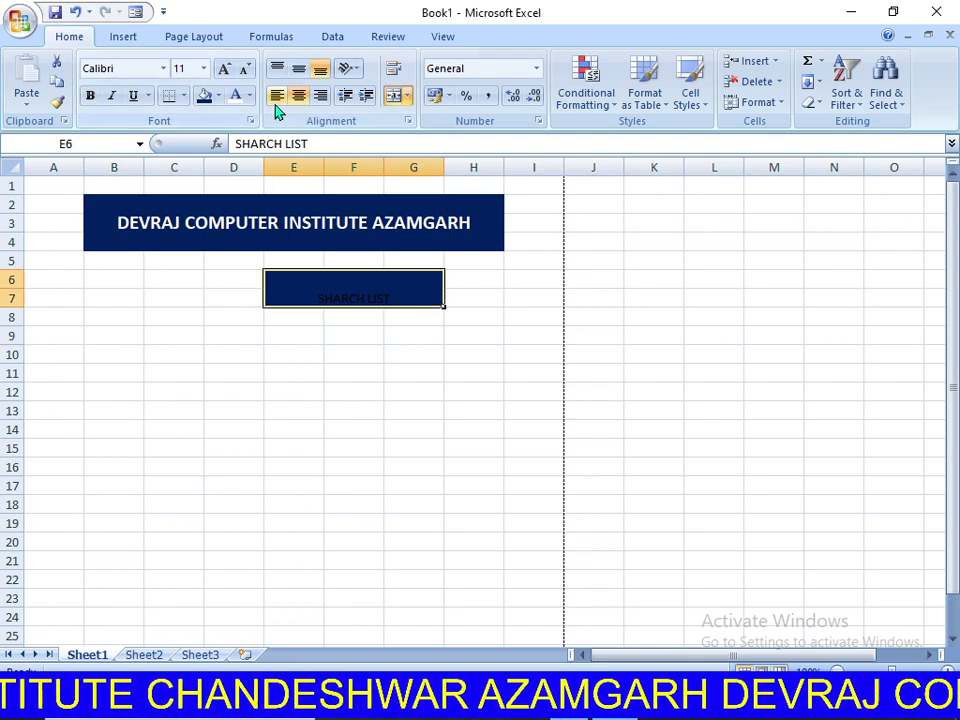
{"action": "left_click", "coordinate": [236, 96]}
{"action": "left_click", "coordinate": [89, 96]}
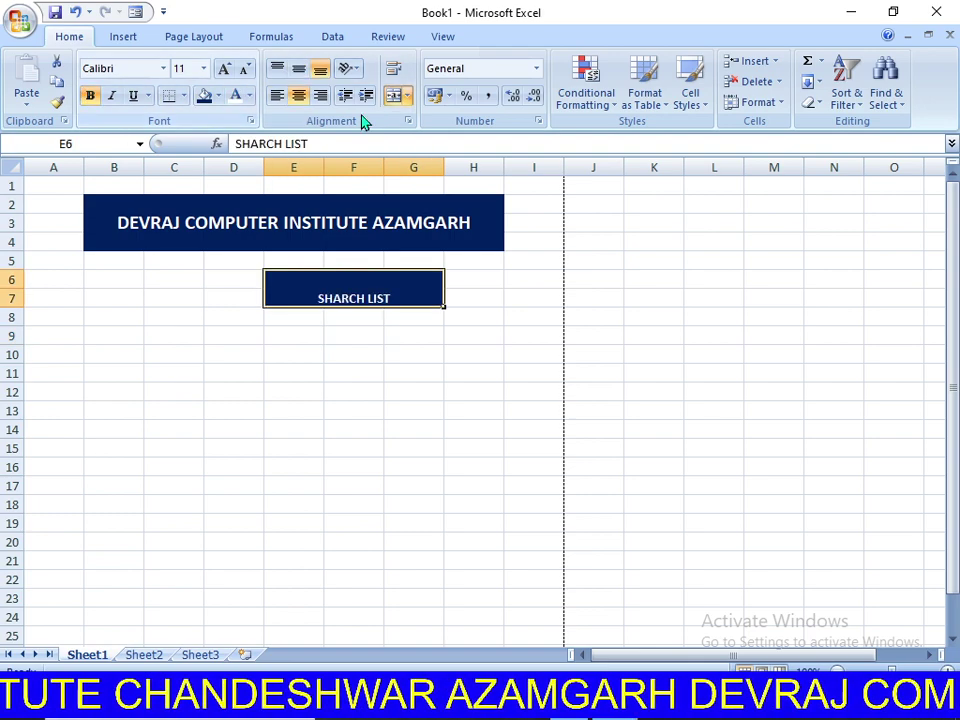
{"action": "left_click", "coordinate": [298, 68]}
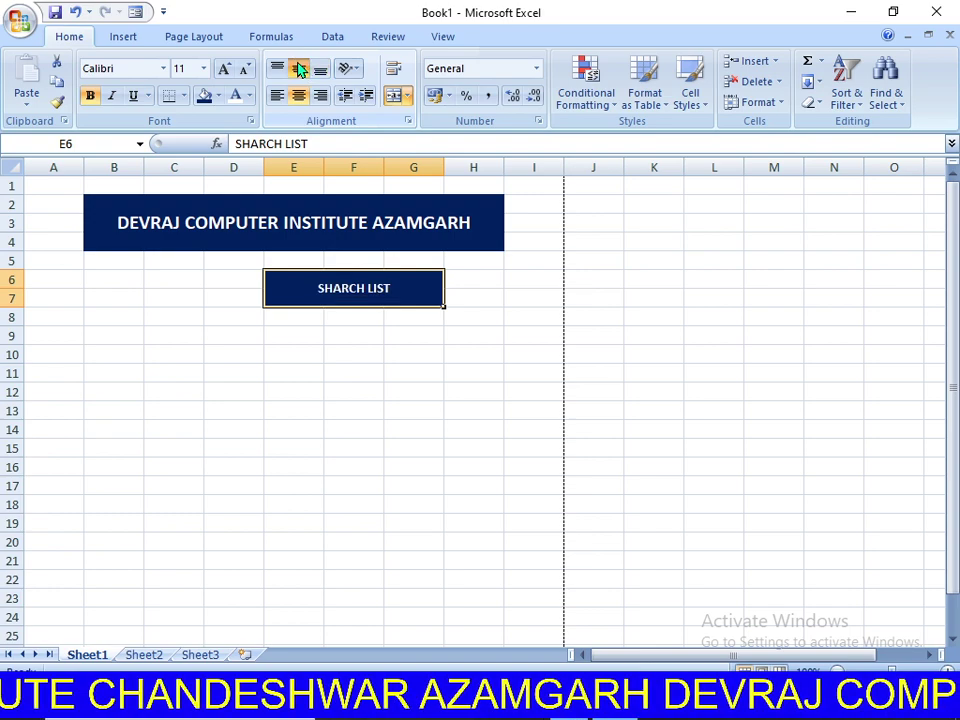
{"action": "left_click", "coordinate": [350, 428]}
{"action": "left_click", "coordinate": [100, 358]}
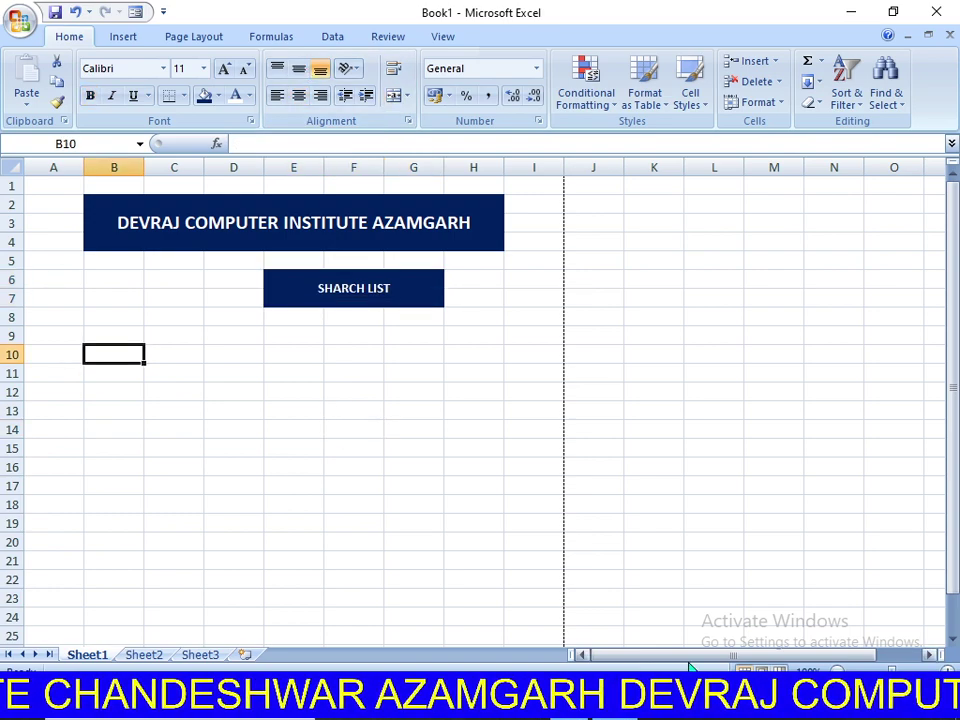
Apply All Borders to cells A9:A10.
{"action": "mouse_move", "coordinate": [55, 355]}
{"action": "left_mouse_down"}
{"action": "mouse_move", "coordinate": [61, 396]}
{"action": "mouse_move", "coordinate": [60, 357]}
{"action": "left_mouse_up"}
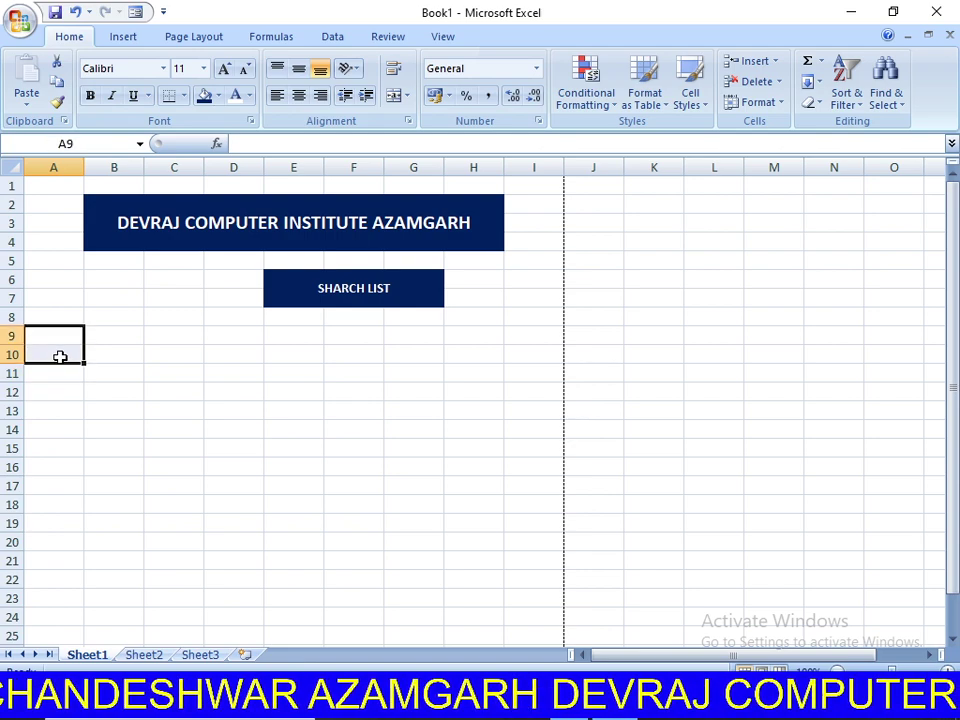
{"action": "left_click", "coordinate": [184, 95]}
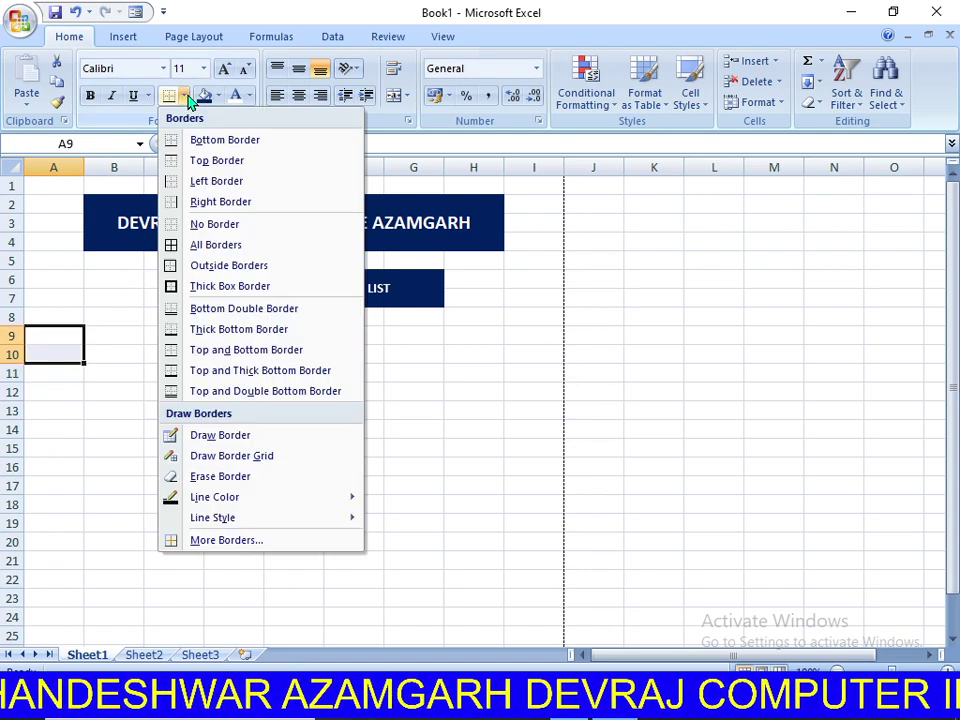
{"action": "left_click", "coordinate": [206, 254]}
{"action": "left_click", "coordinate": [174, 424]}
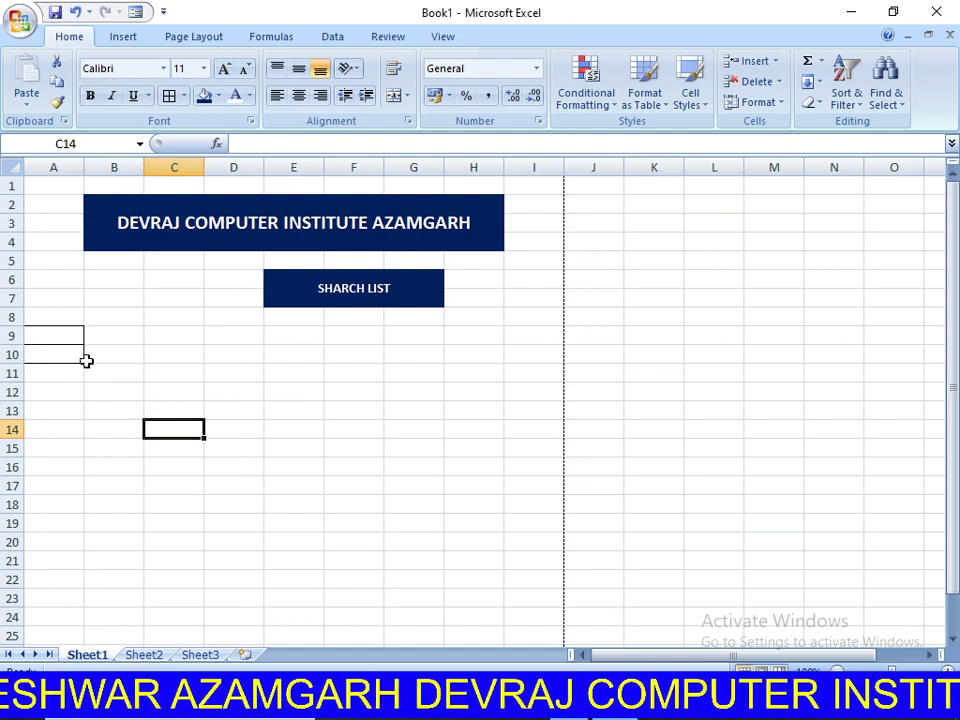
{"action": "left_click", "coordinate": [60, 334]}
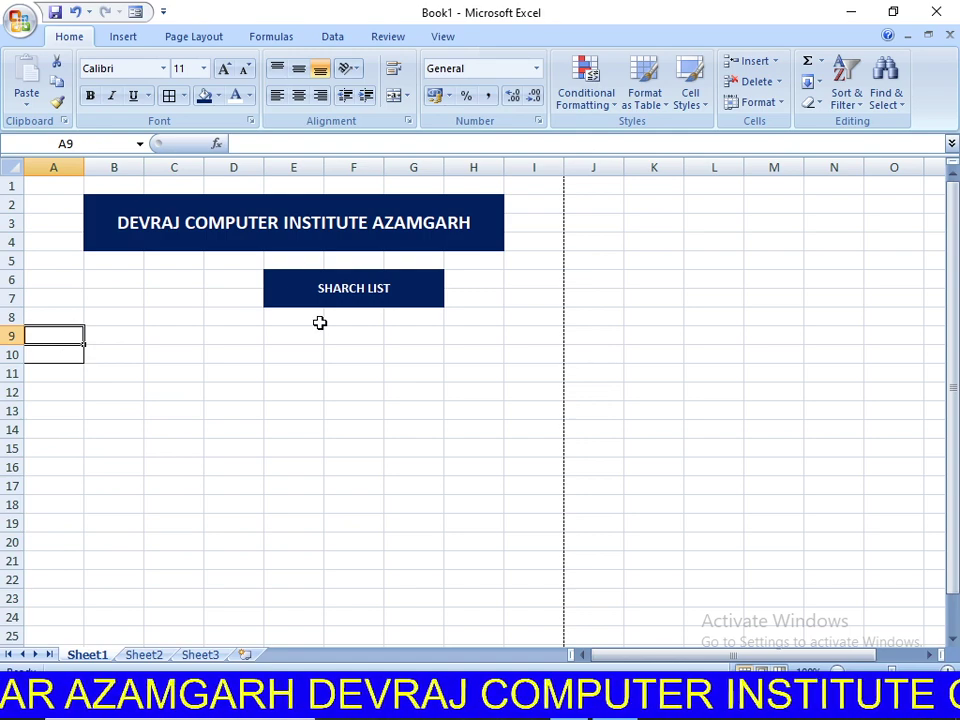
Enter SHARCH LIST in A9 and auto-fit column A to its width.
{"action": "type", "text": "SHA"}
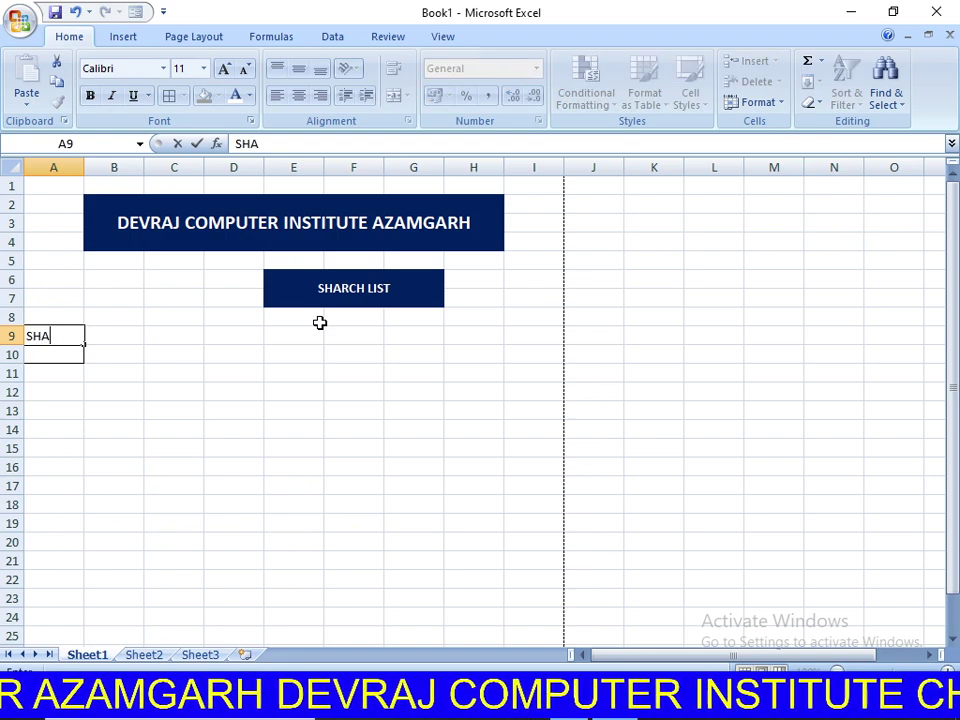
{"action": "type", "text": "R"}
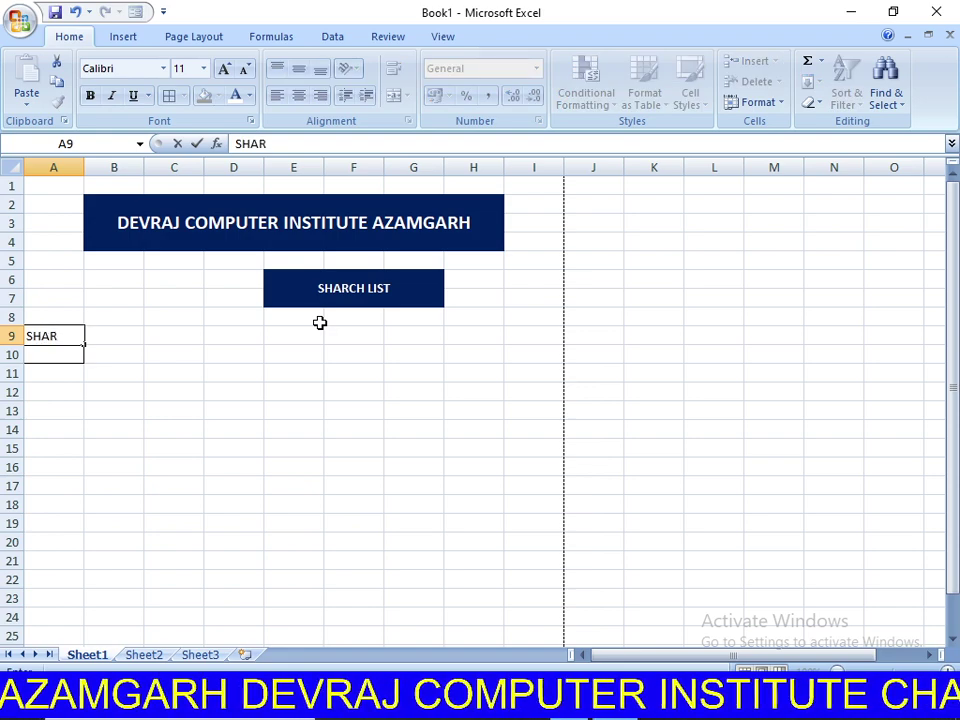
{"action": "key", "text": "BackSpace"}
{"action": "type", "text": "R"}
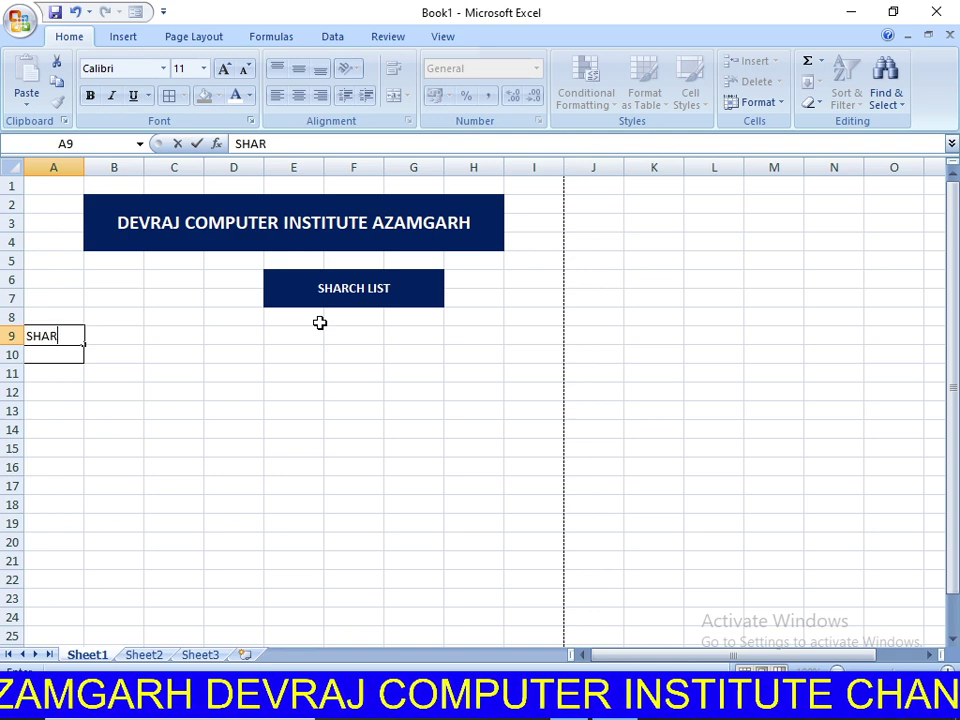
{"action": "type", "text": "CH LIST"}
{"action": "key", "text": "Return"}
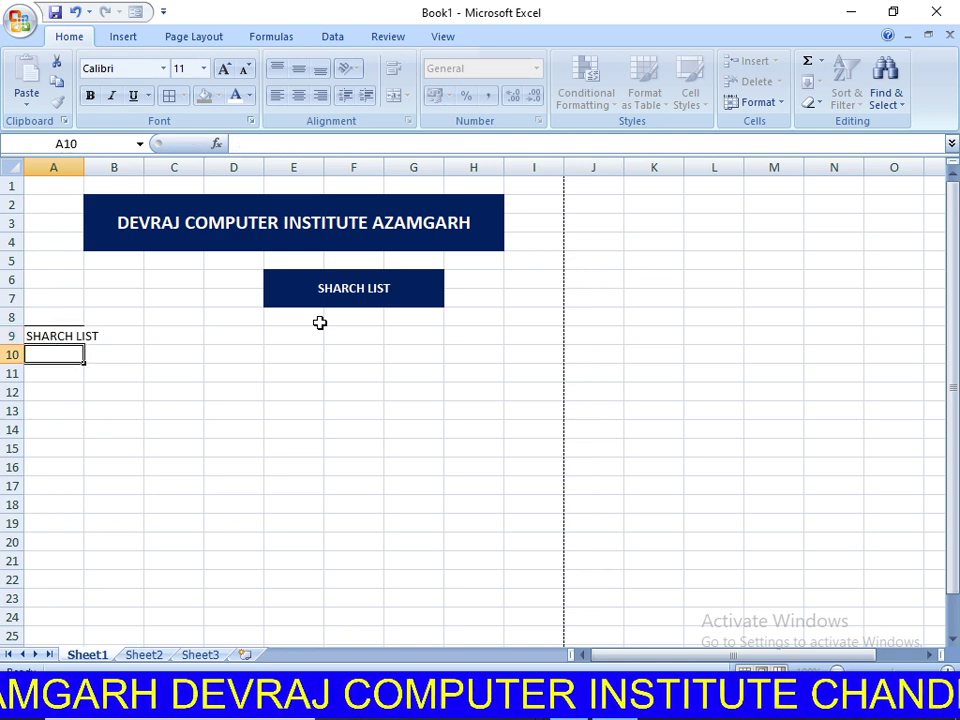
{"action": "double_click", "coordinate": [88, 174]}
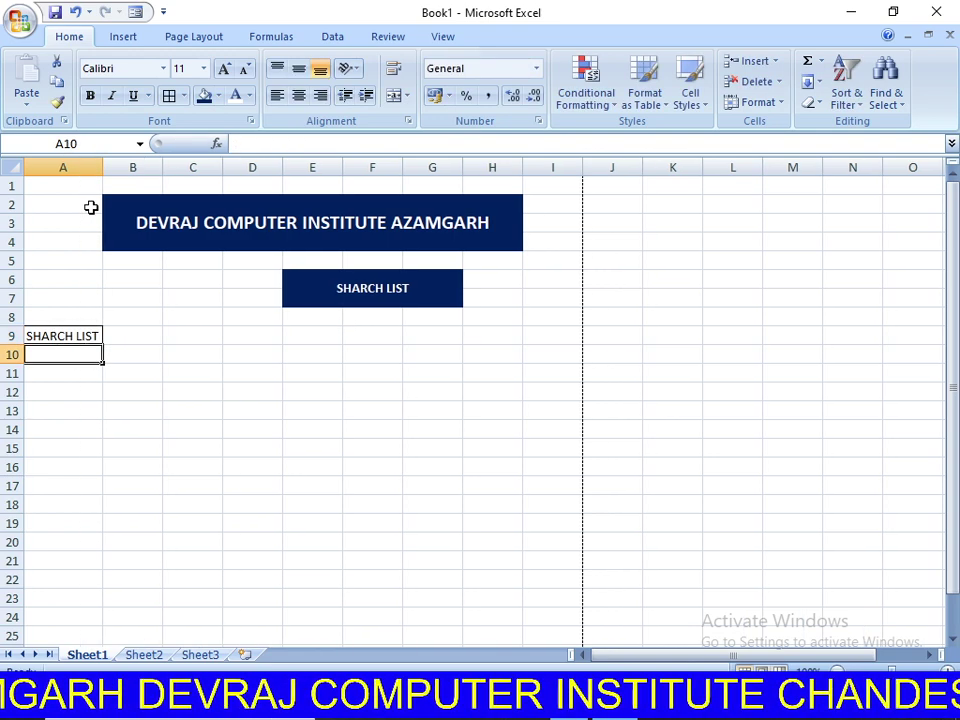
{"action": "left_click", "coordinate": [141, 408]}
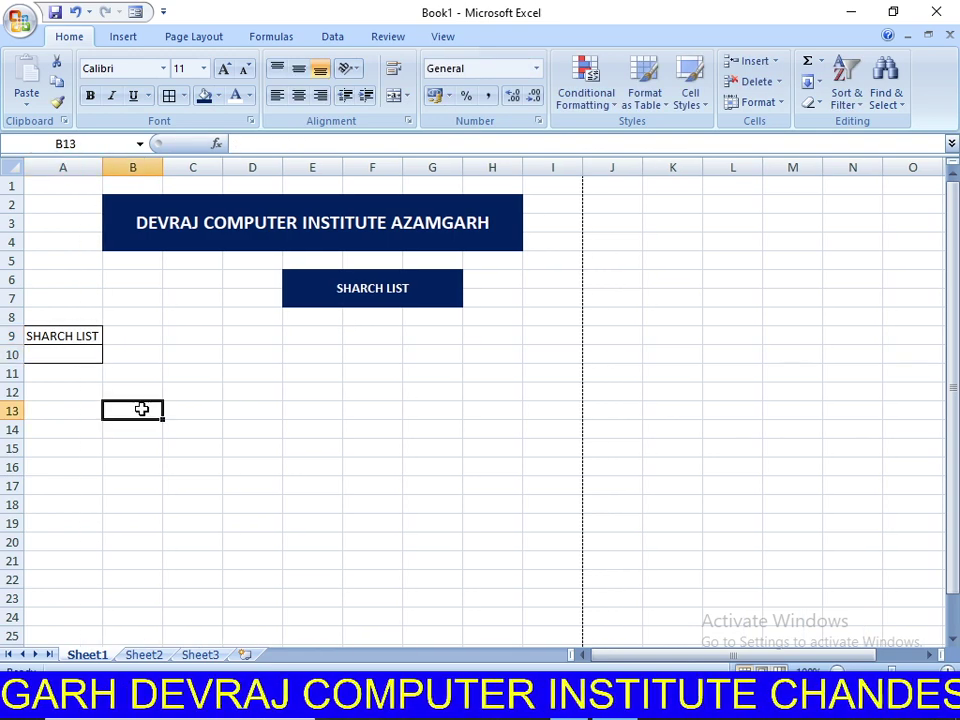
Make the A9 heading bold white text on a dark blue fill.
{"action": "left_click", "coordinate": [81, 334]}
{"action": "left_click", "coordinate": [90, 95]}
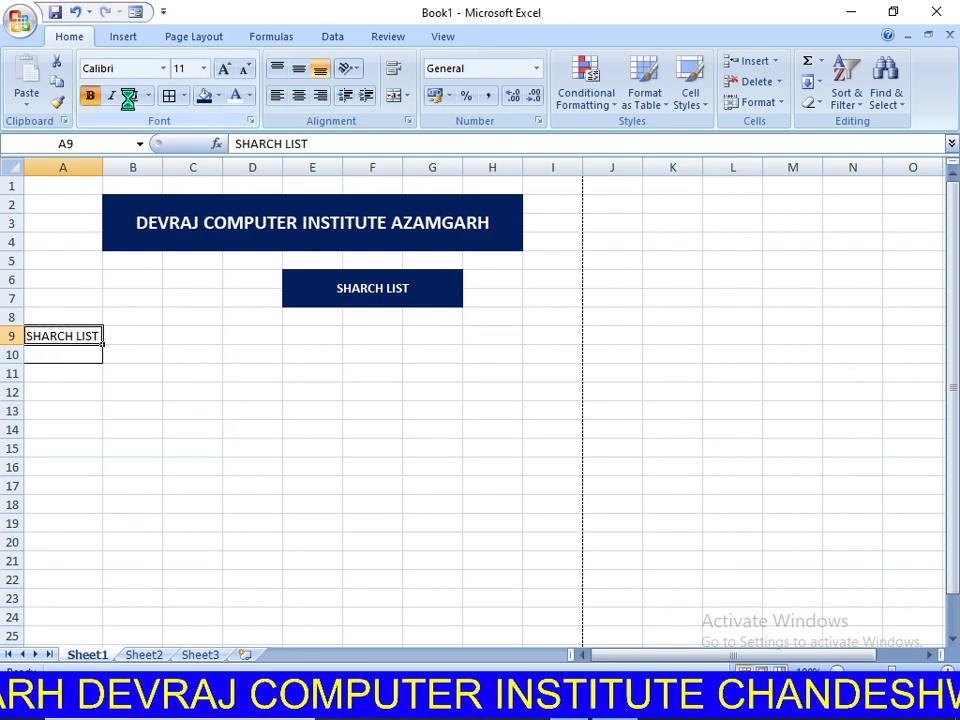
{"action": "left_click", "coordinate": [204, 95]}
{"action": "left_click", "coordinate": [236, 95]}
{"action": "left_click", "coordinate": [231, 370]}
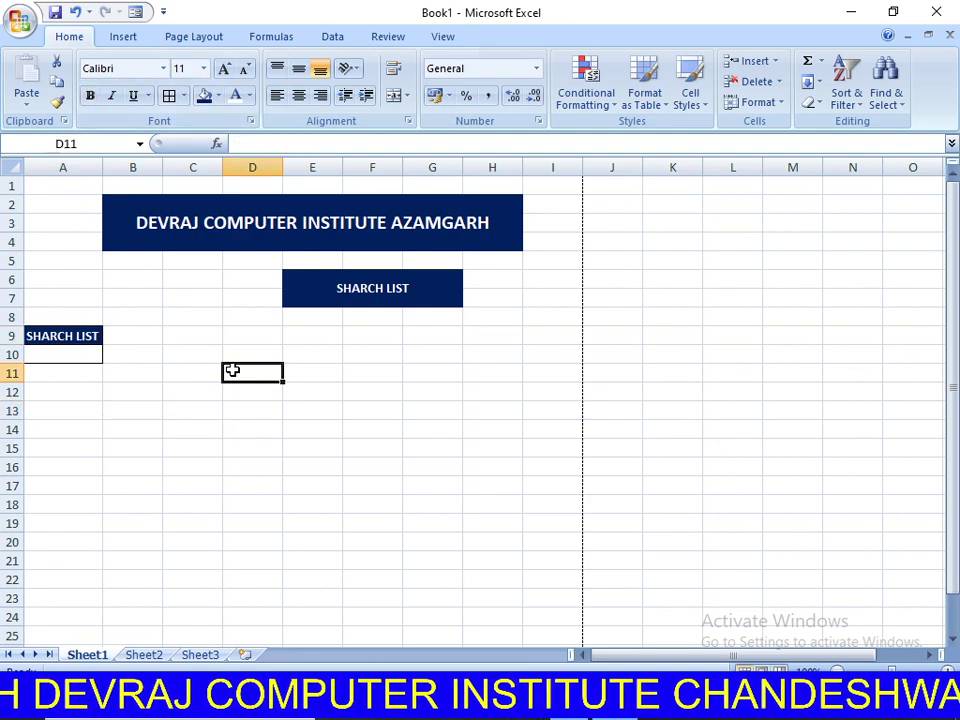
{"action": "left_click", "coordinate": [192, 482]}
{"action": "scroll", "coordinate": [328, 551], "scroll_direction": "up", "scroll_amount": 1, "text": "ctrl"}
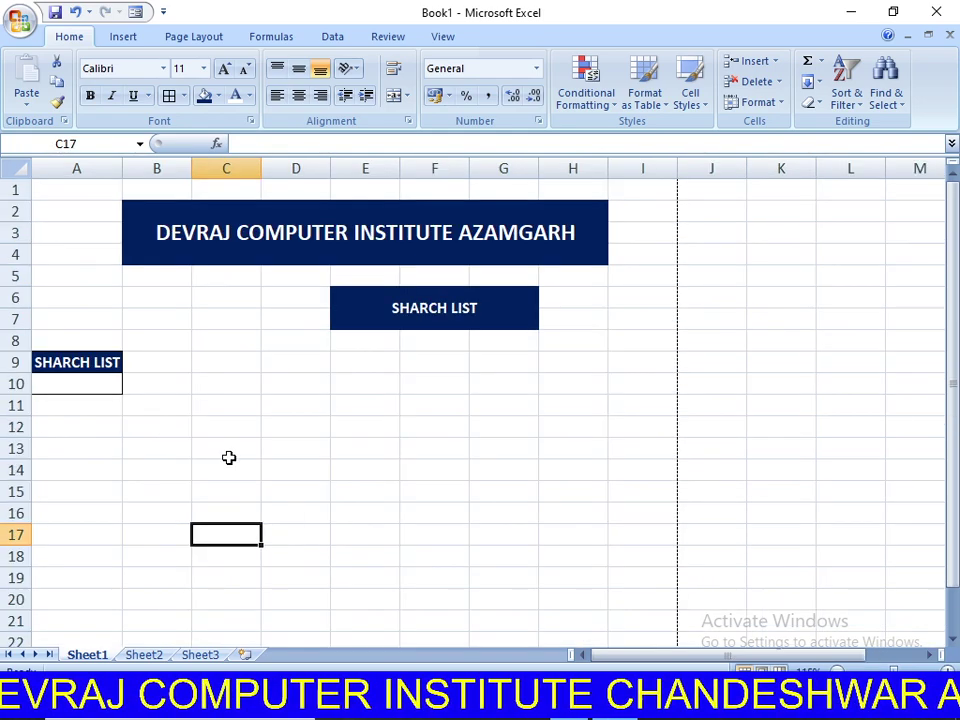
{"action": "scroll", "coordinate": [253, 450], "scroll_direction": "down", "scroll_amount": 1, "text": "ctrl"}
{"action": "scroll", "coordinate": [191, 448], "scroll_direction": "up", "scroll_amount": 1, "text": "ctrl"}
{"action": "scroll", "coordinate": [701, 576], "scroll_direction": "down", "scroll_amount": 1}
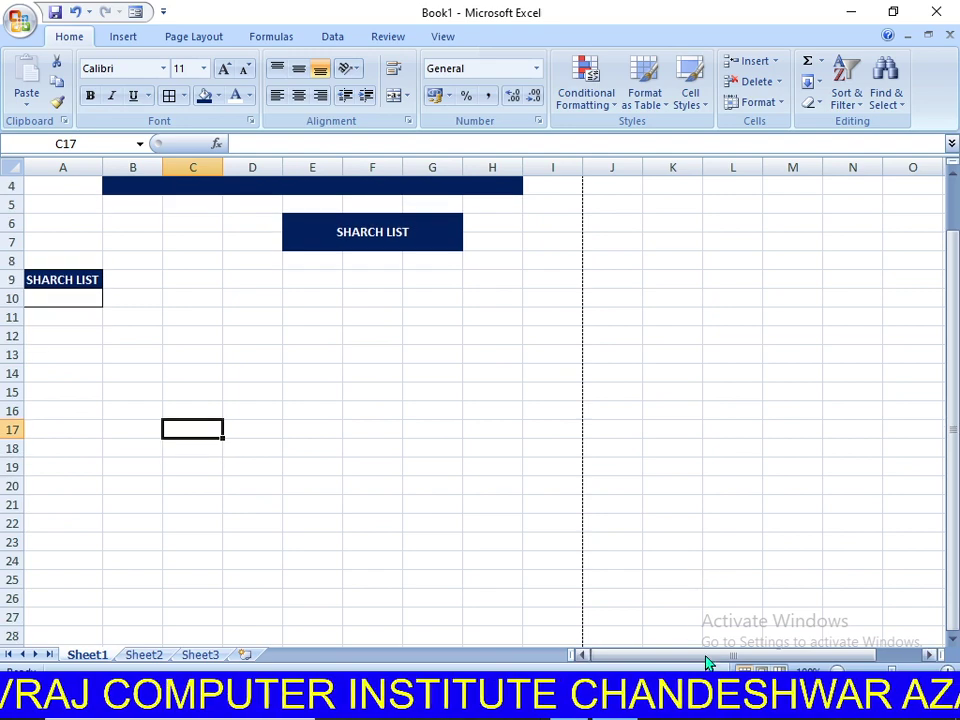
Drag column C's border out to a width of 15.71.
{"action": "scroll", "coordinate": [272, 518], "scroll_direction": "up", "scroll_amount": 1}
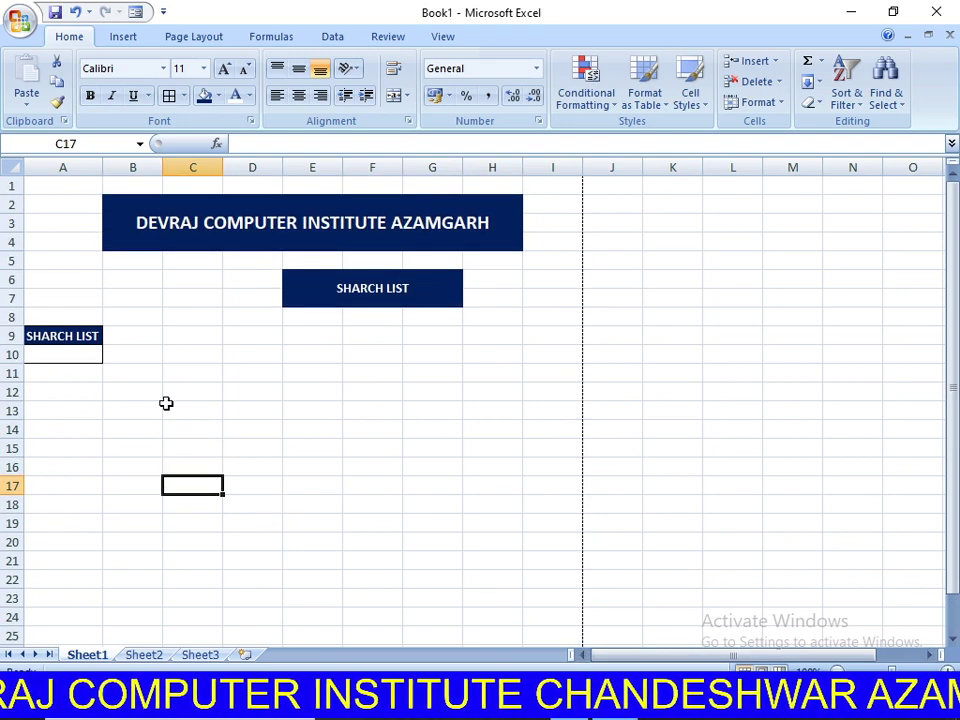
{"action": "left_click_drag", "start_coordinate": [223, 168], "coordinate": [270, 168]}
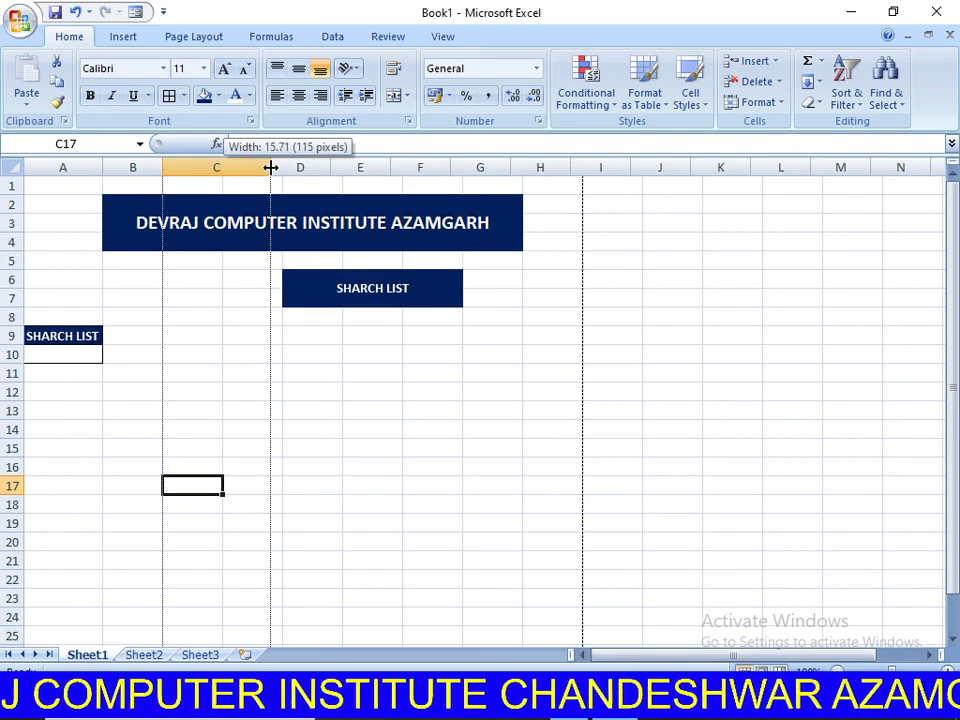
{"action": "left_click", "coordinate": [288, 452]}
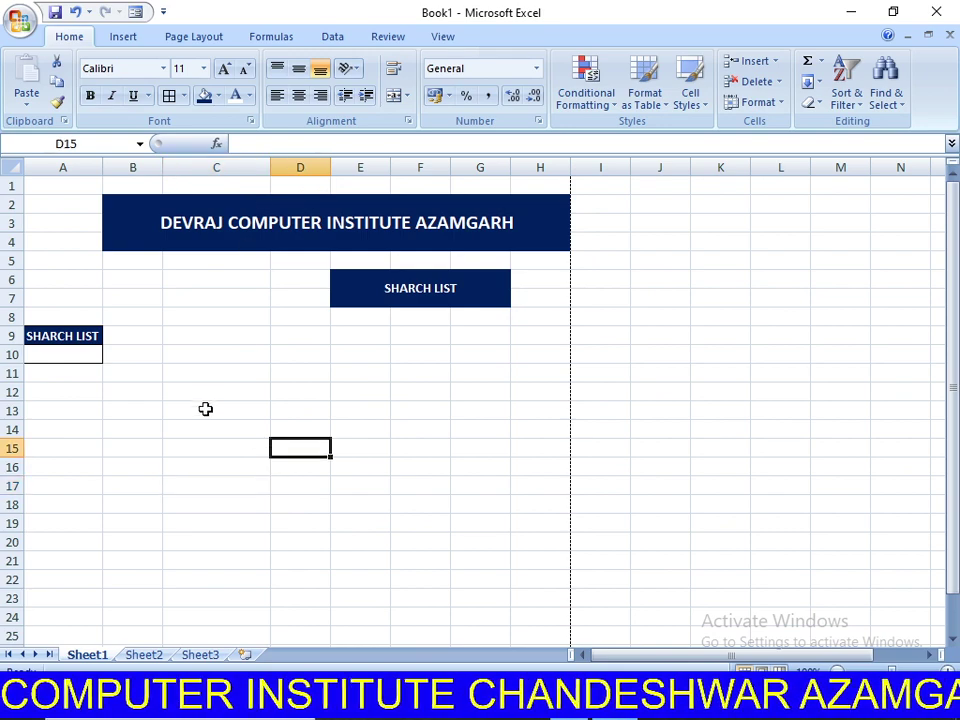
{"action": "left_click_drag", "start_coordinate": [208, 392], "coordinate": [208, 466]}
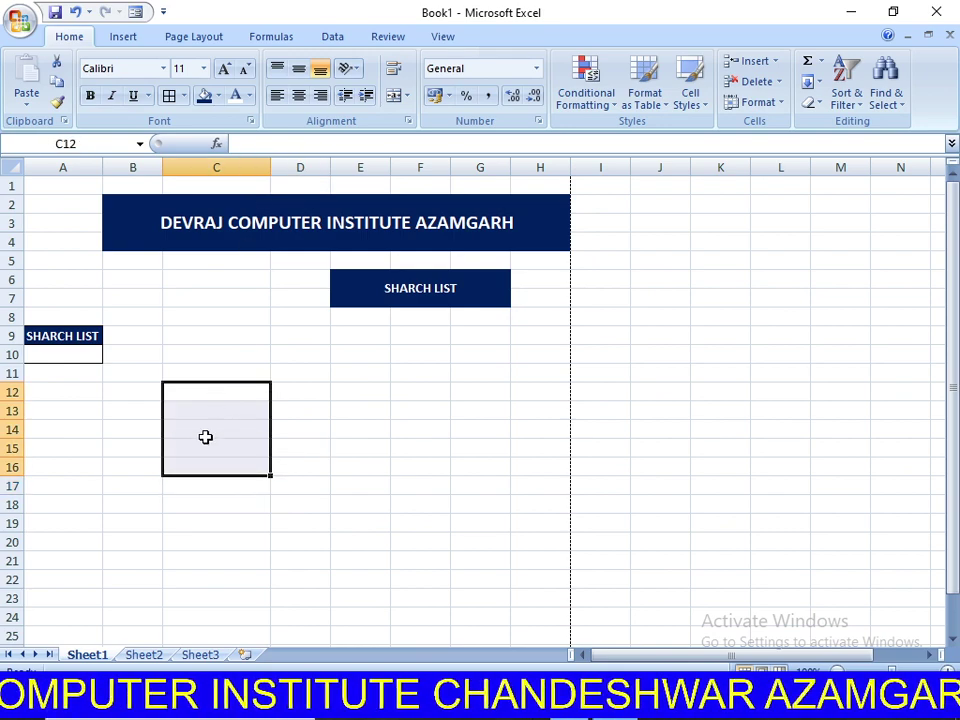
{"action": "left_click", "coordinate": [207, 414]}
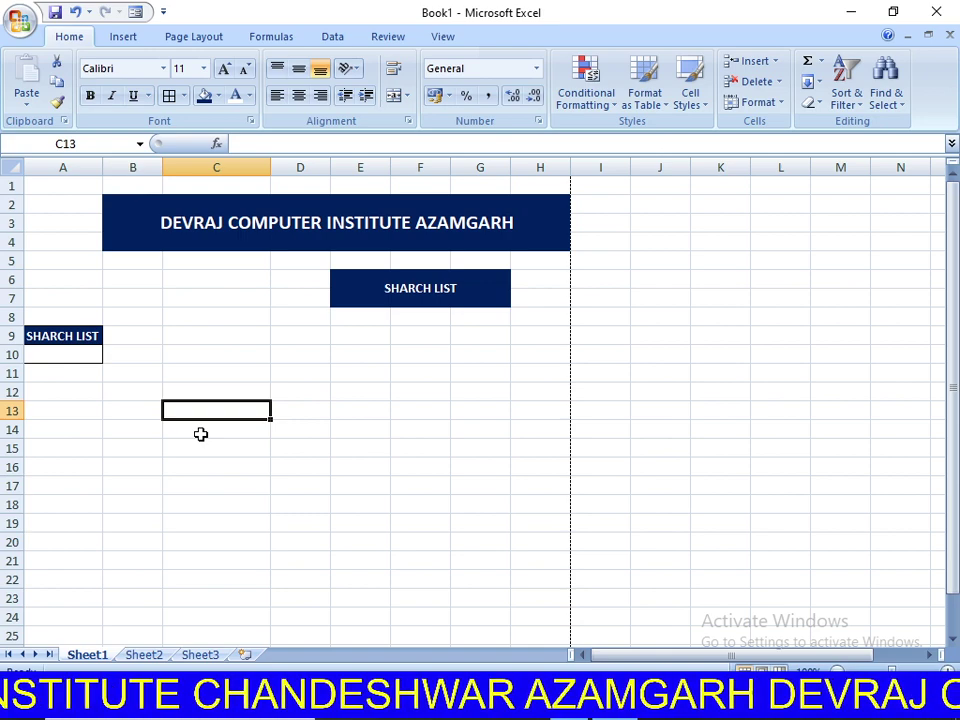
Enter the first five names into cells C13 to C17.
{"action": "type", "text": "CHANDA"}
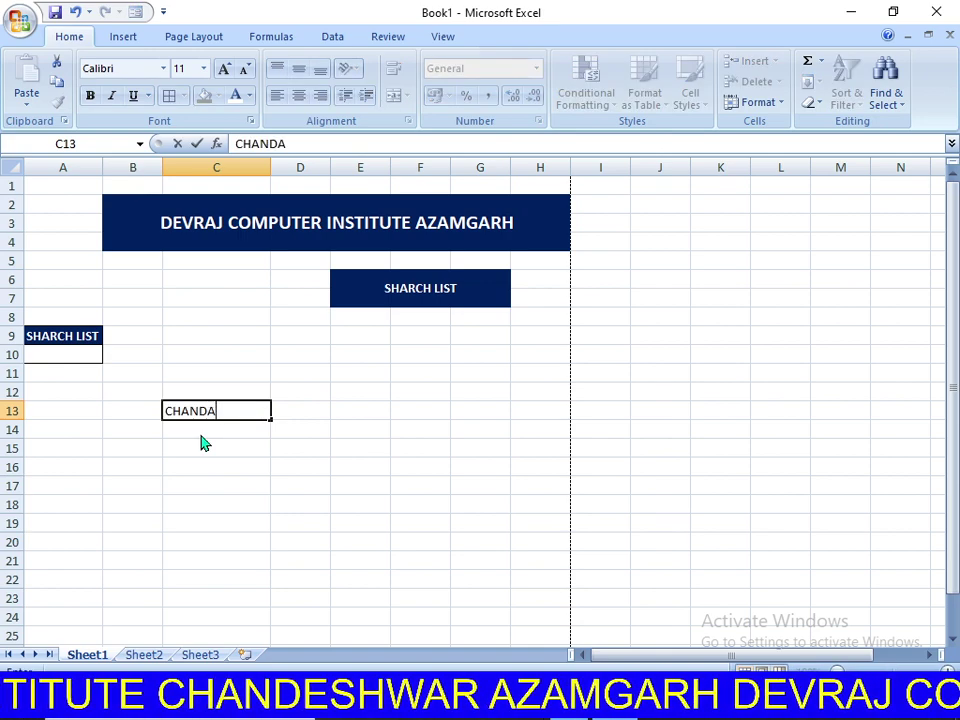
{"action": "type", "text": "N KUMAR"}
{"action": "left_click", "coordinate": [200, 433]}
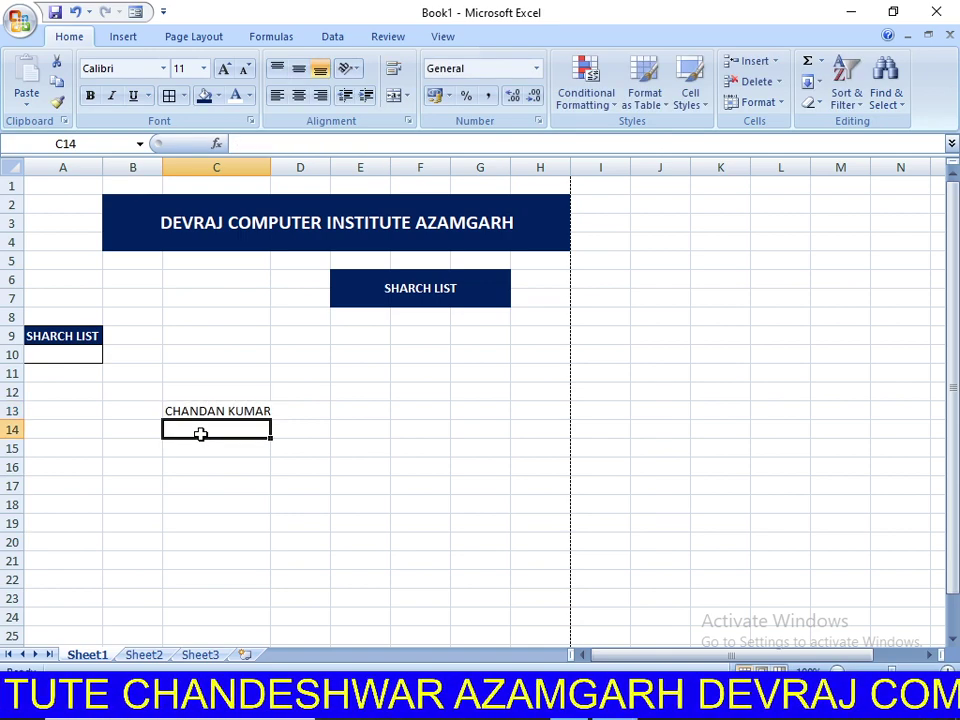
{"action": "type", "text": "SOHIT"}
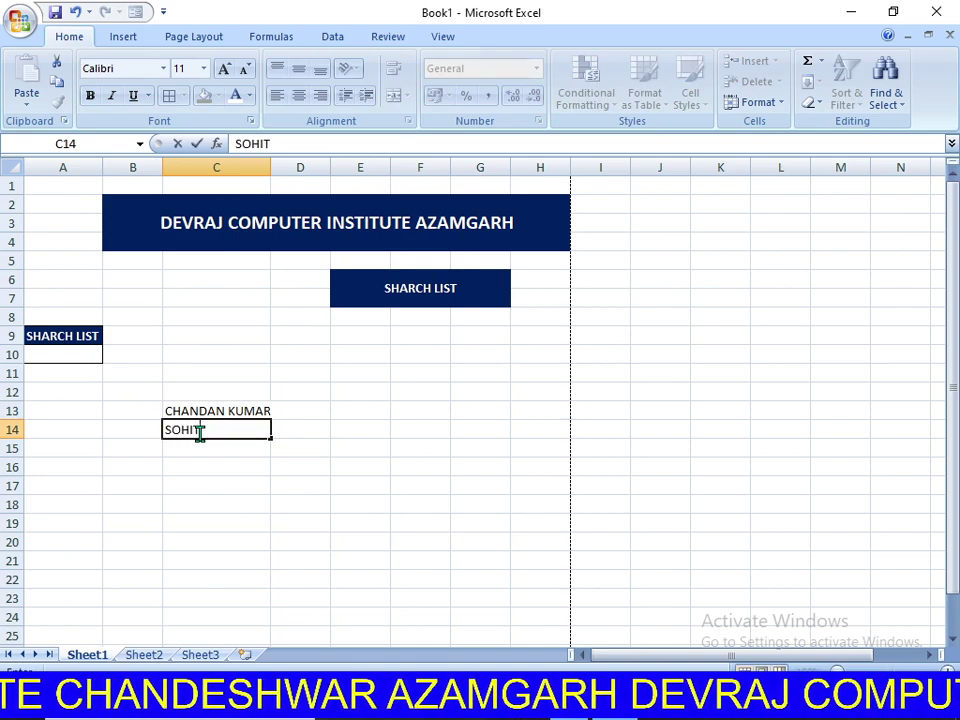
{"action": "key", "text": "Return"}
{"action": "type", "text": "M"}
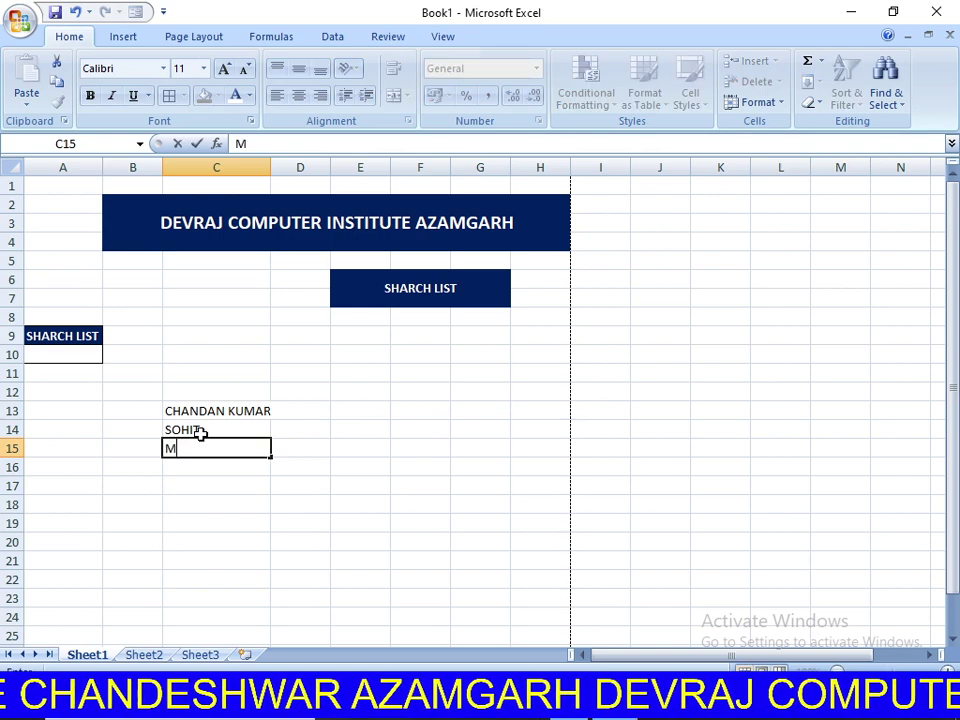
{"action": "type", "text": "OHIT KU"}
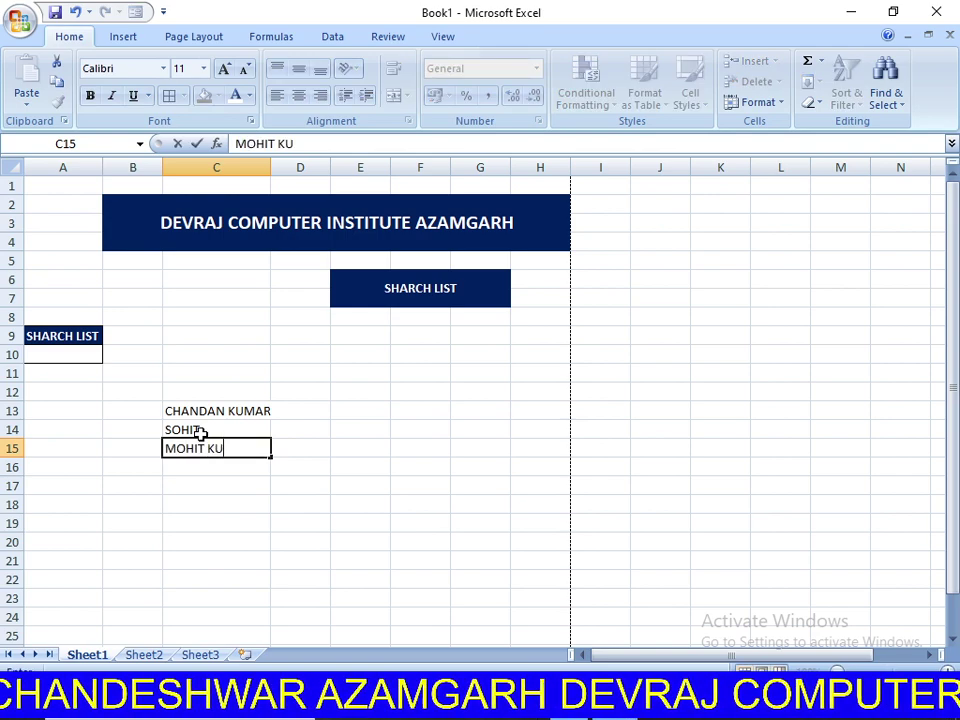
{"action": "type", "text": "MAR"}
{"action": "key", "text": "Return"}
{"action": "type", "text": "RA"}
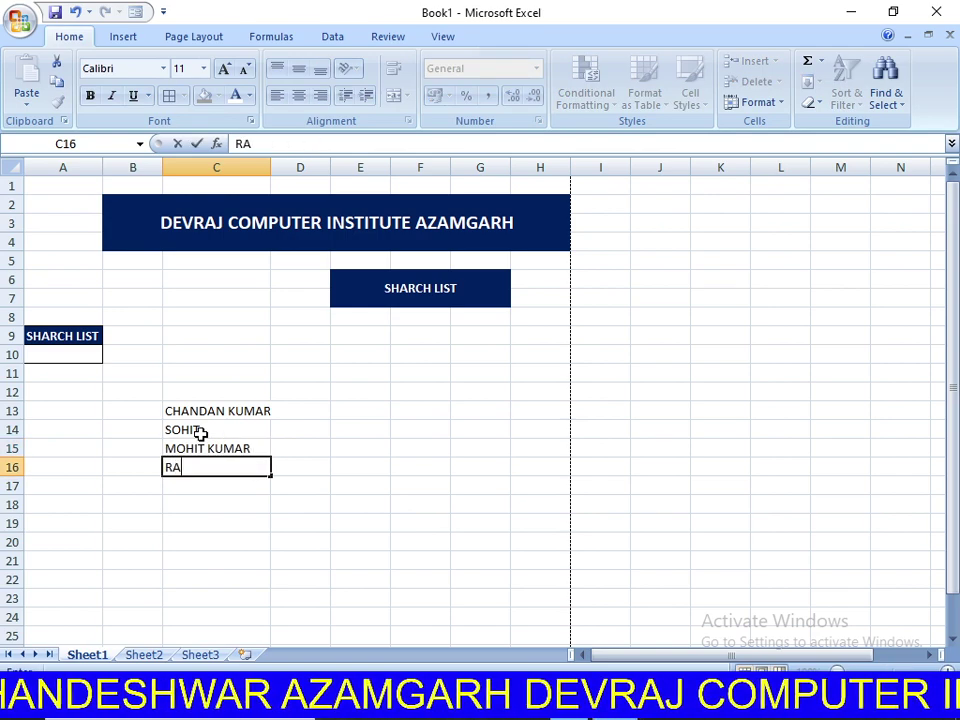
{"action": "type", "text": "HUL YAD"}
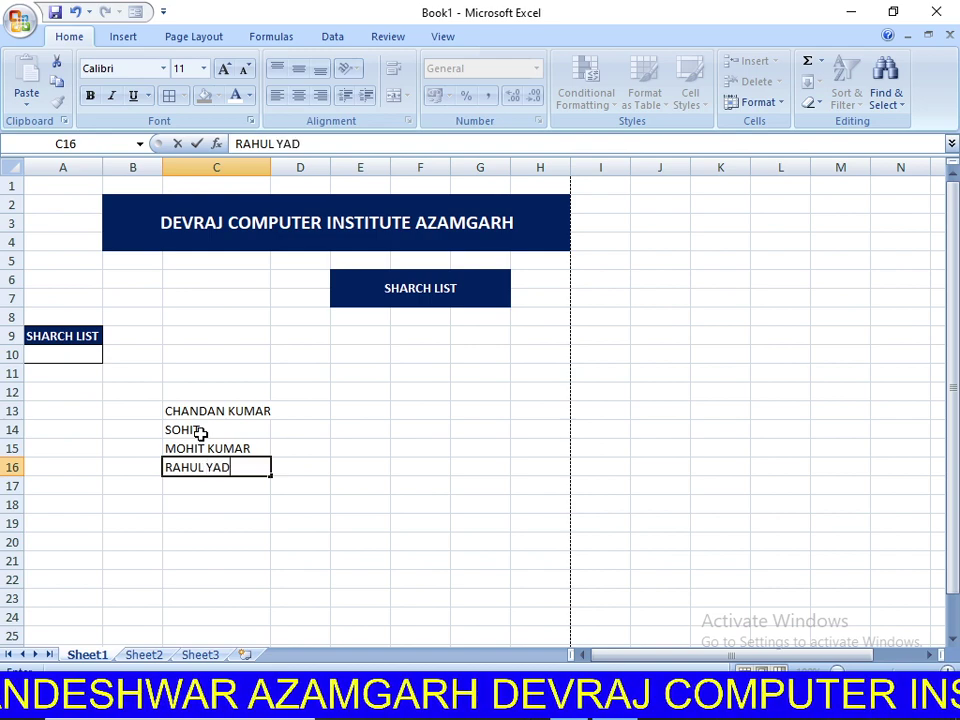
{"action": "type", "text": "AV"}
{"action": "key", "text": "Return"}
{"action": "type", "text": "AM"}
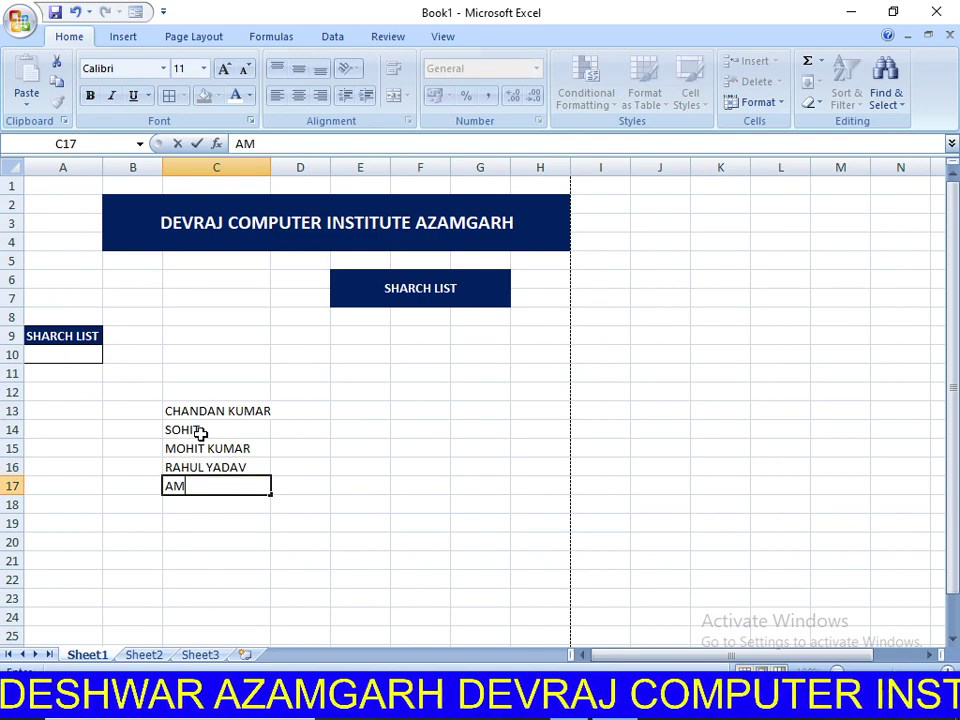
{"action": "type", "text": "IT KUMAR"}
{"action": "key", "text": "Return"}
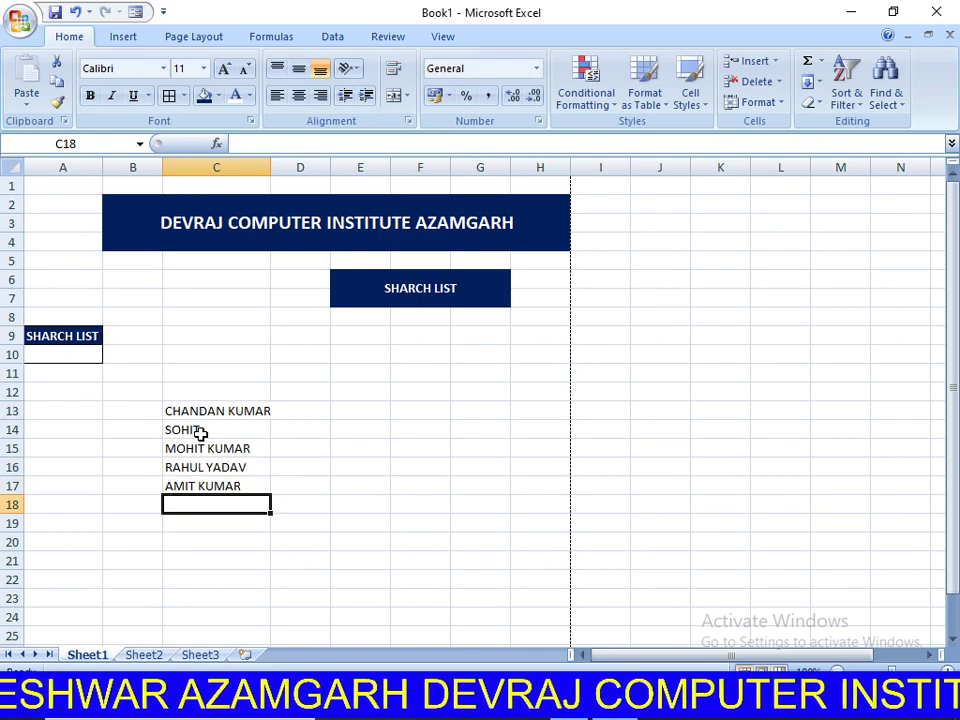
Enter five more names into C18 to C22, dropping an AutoComplete surname in C22.
{"action": "type", "text": "RAHUL "}
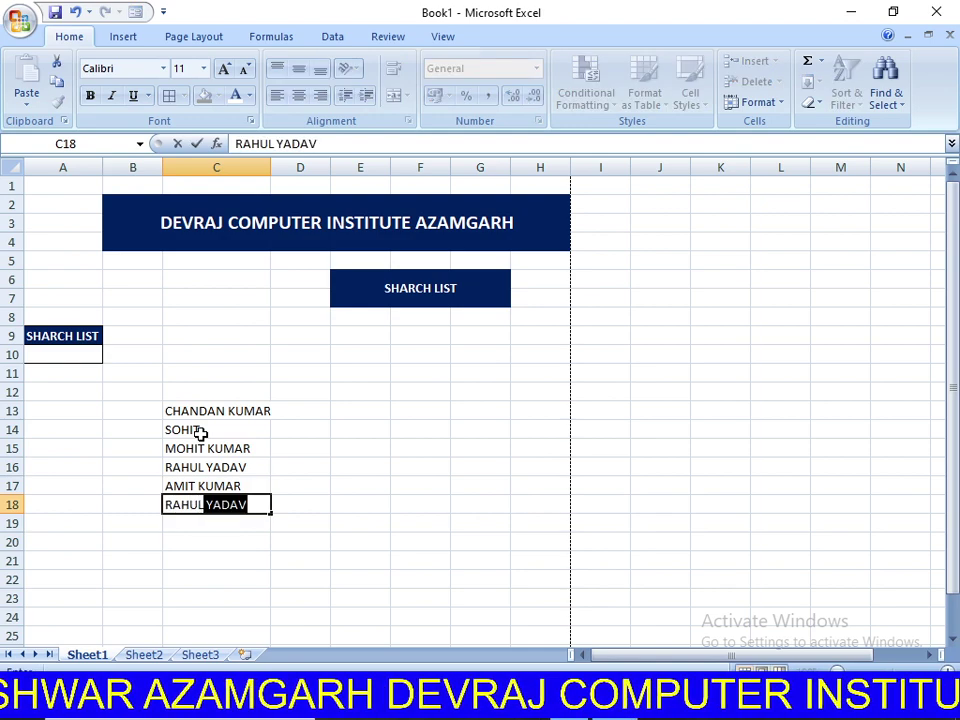
{"action": "type", "text": "KUMAR"}
{"action": "key", "text": "Return"}
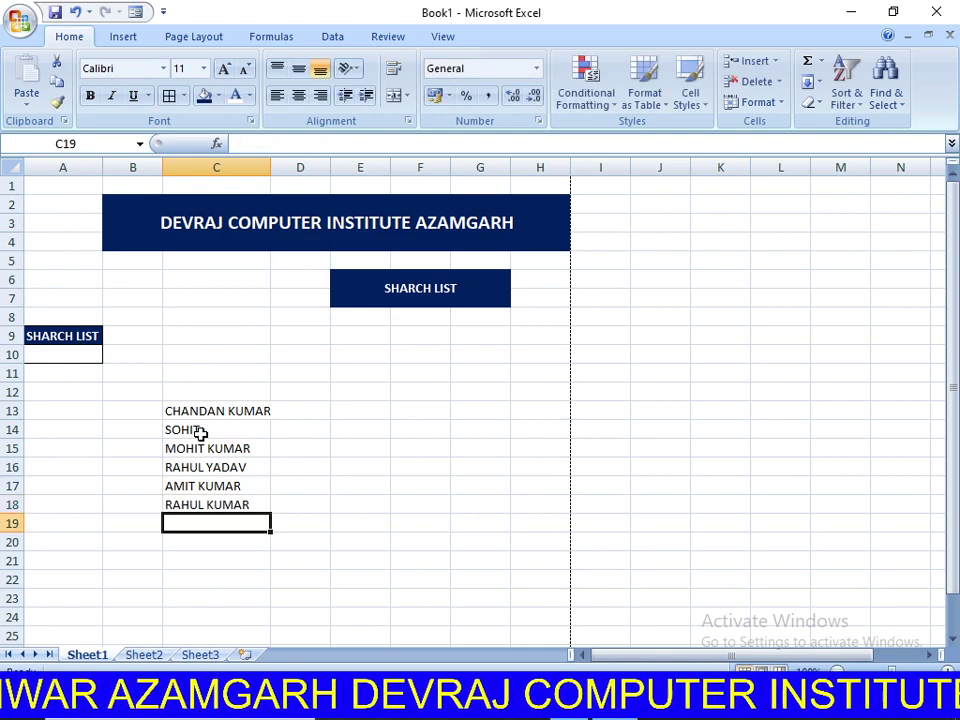
{"action": "type", "text": "RAM "}
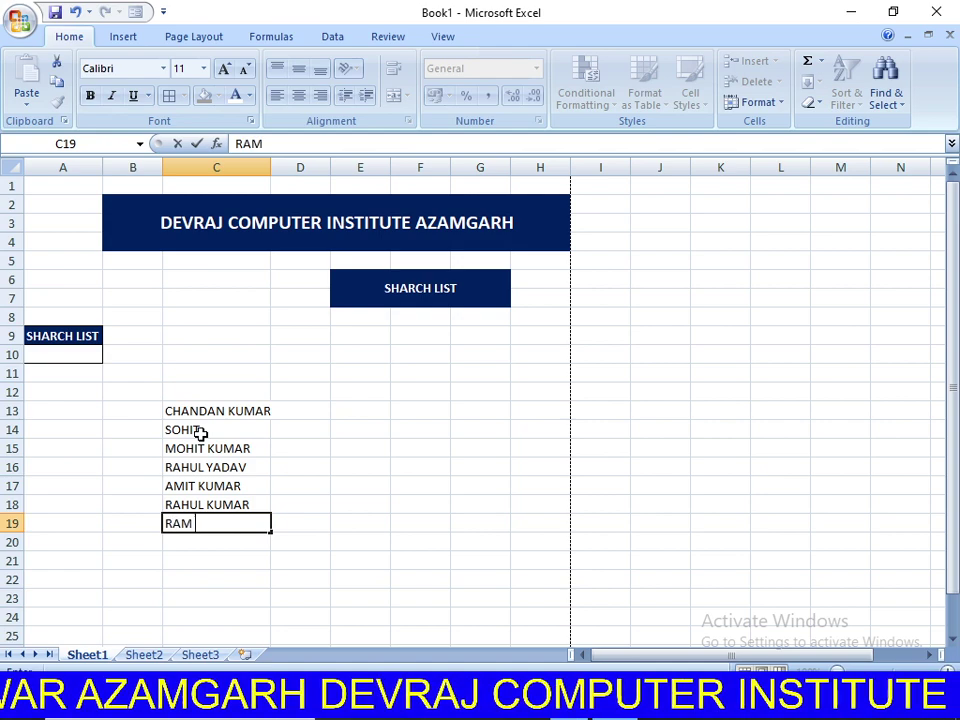
{"action": "type", "text": "KISHAN"}
{"action": "key", "text": "Return"}
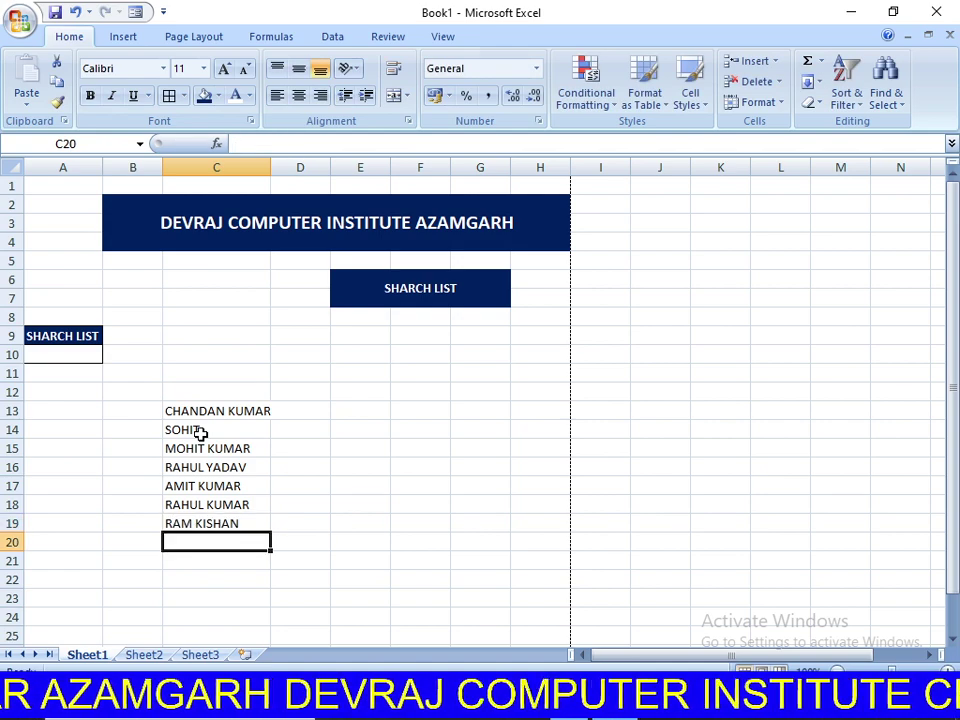
{"action": "type", "text": "ASHISH"}
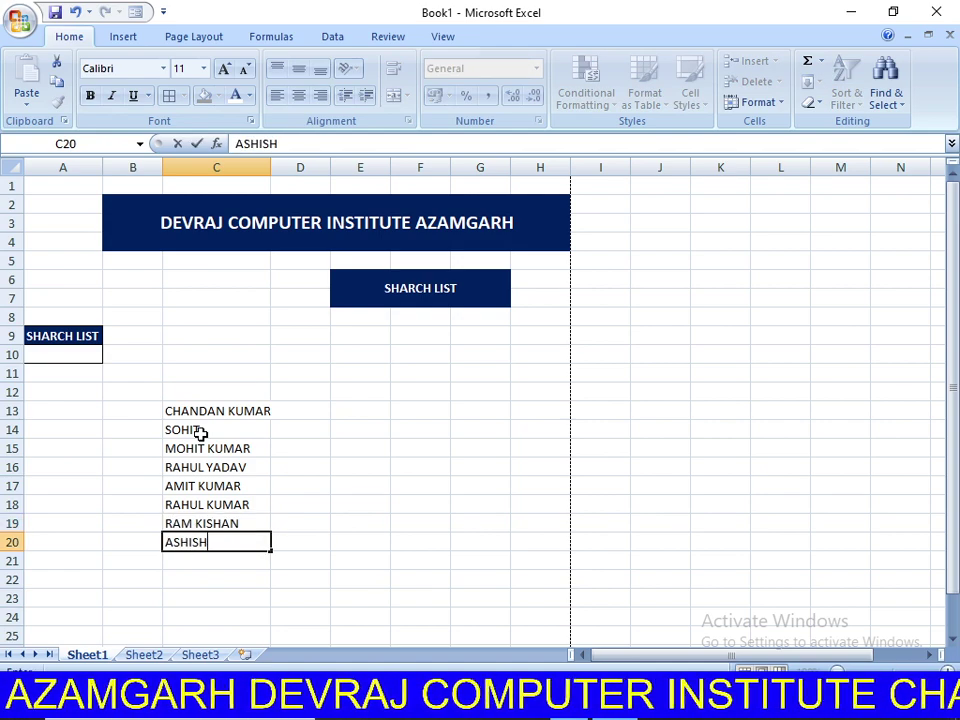
{"action": "key", "text": "Return"}
{"action": "type", "text": "V"}
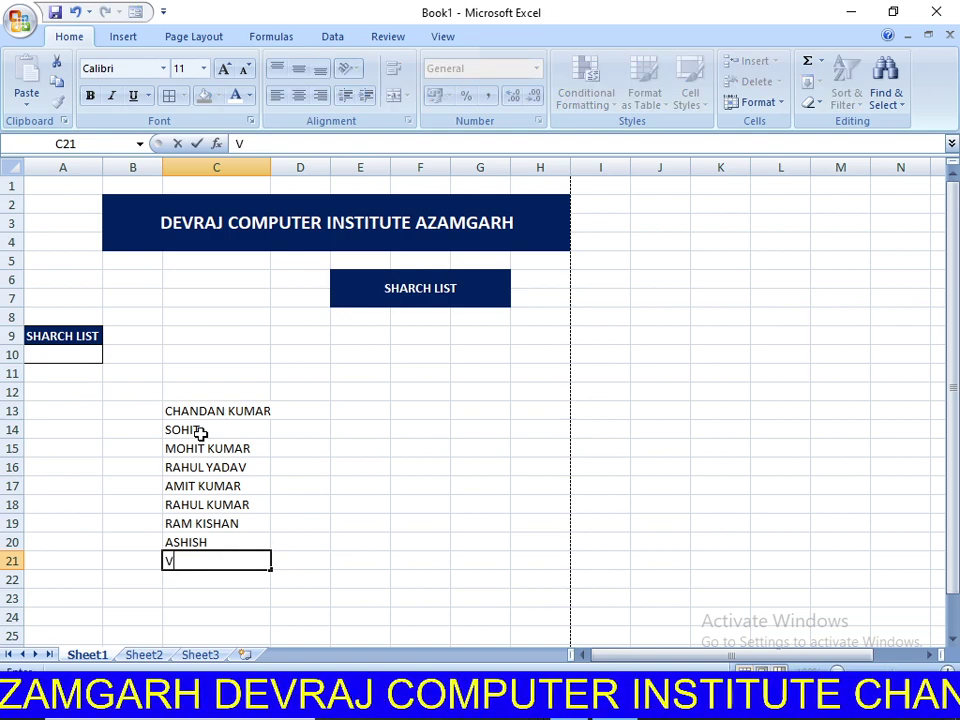
{"action": "type", "text": "IVEK "}
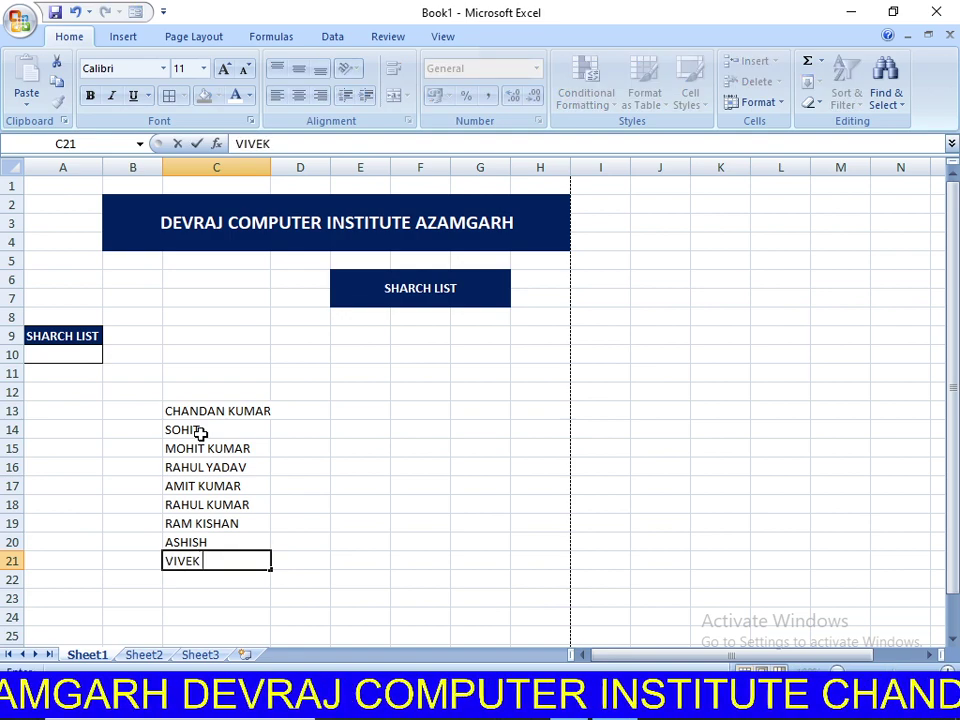
{"action": "type", "text": "YADAV"}
{"action": "key", "text": "Return"}
{"action": "type", "text": "V"}
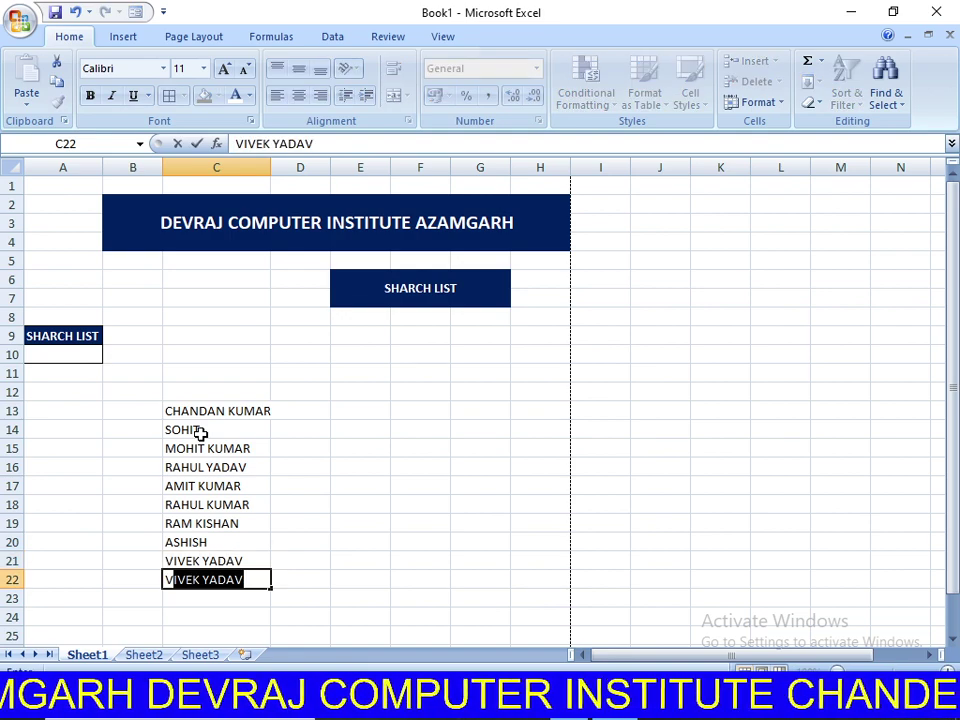
{"action": "type", "text": "IVE"}
{"action": "key", "text": "BackSpace"}
{"action": "type", "text": "V"}
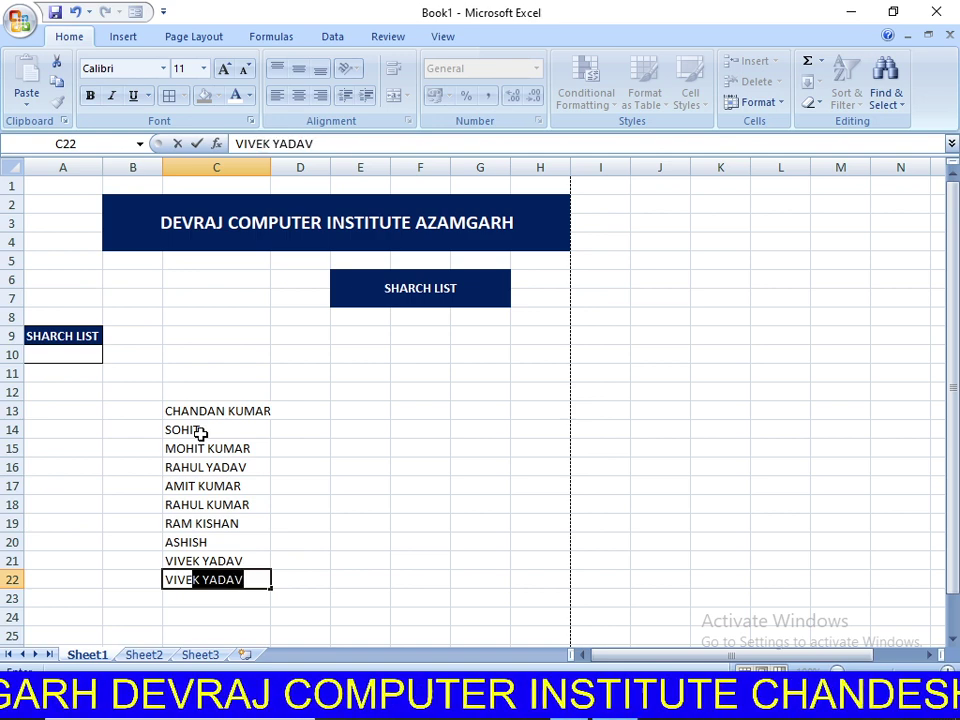
{"action": "key", "text": "Delete"}
{"action": "key", "text": "Return"}
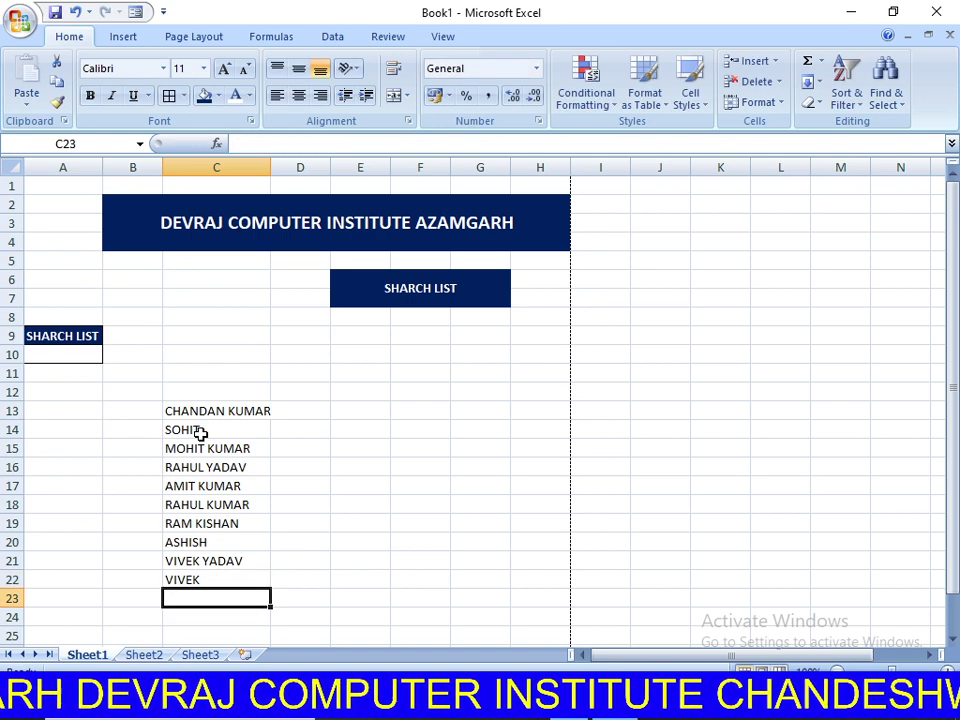
Enter names into C23 through C26, correcting typing slips.
{"action": "type", "text": "VEK"}
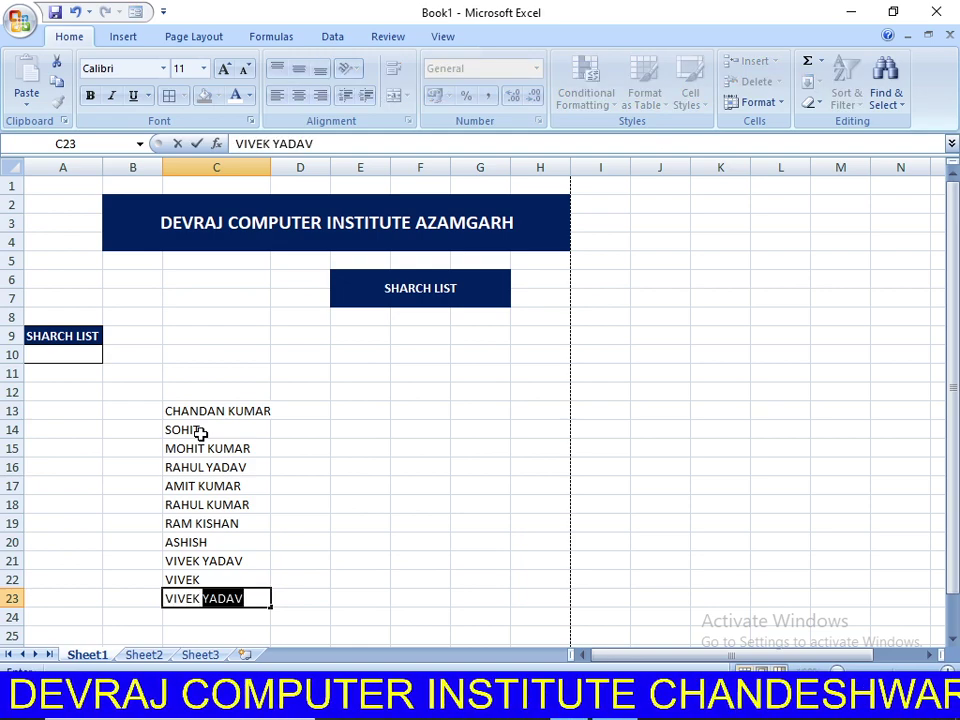
{"action": "type", "text": " KUMAR"}
{"action": "key", "text": "Return"}
{"action": "type", "text": ";"}
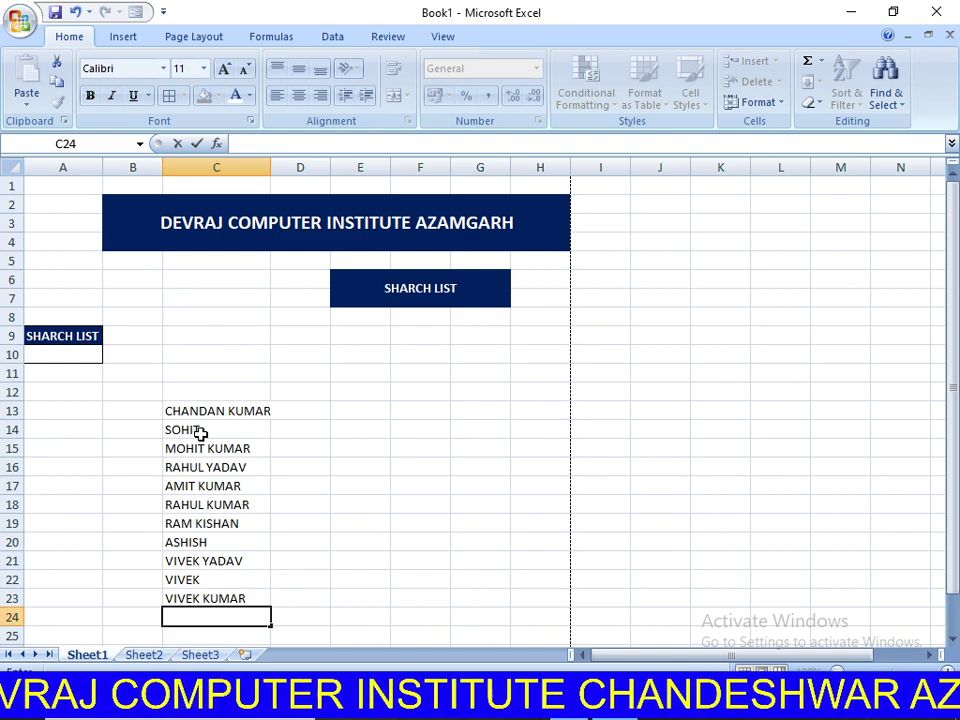
{"action": "type", "text": "AM"}
{"action": "type", "text": "R"}
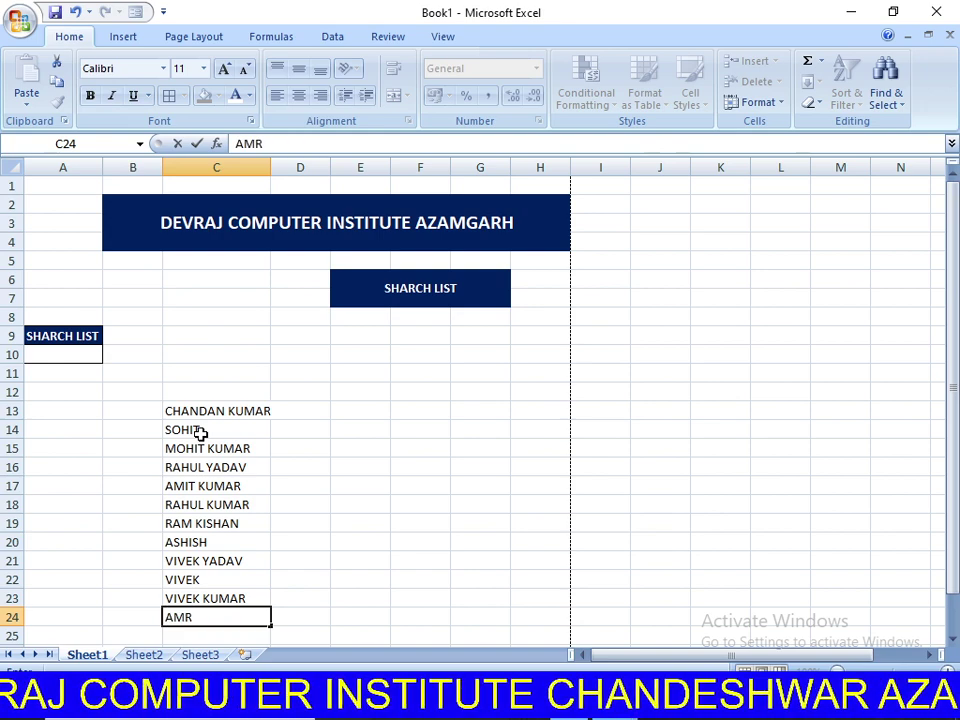
{"action": "type", "text": "JET KUMAR"}
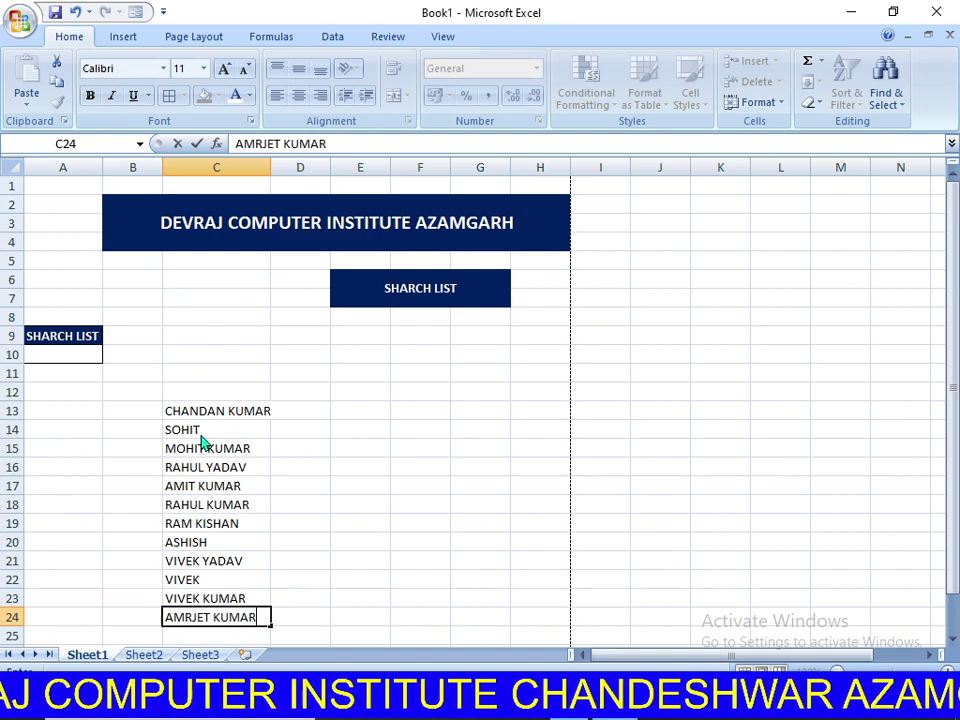
{"action": "key", "text": "Return"}
{"action": "type", "text": "AMR"}
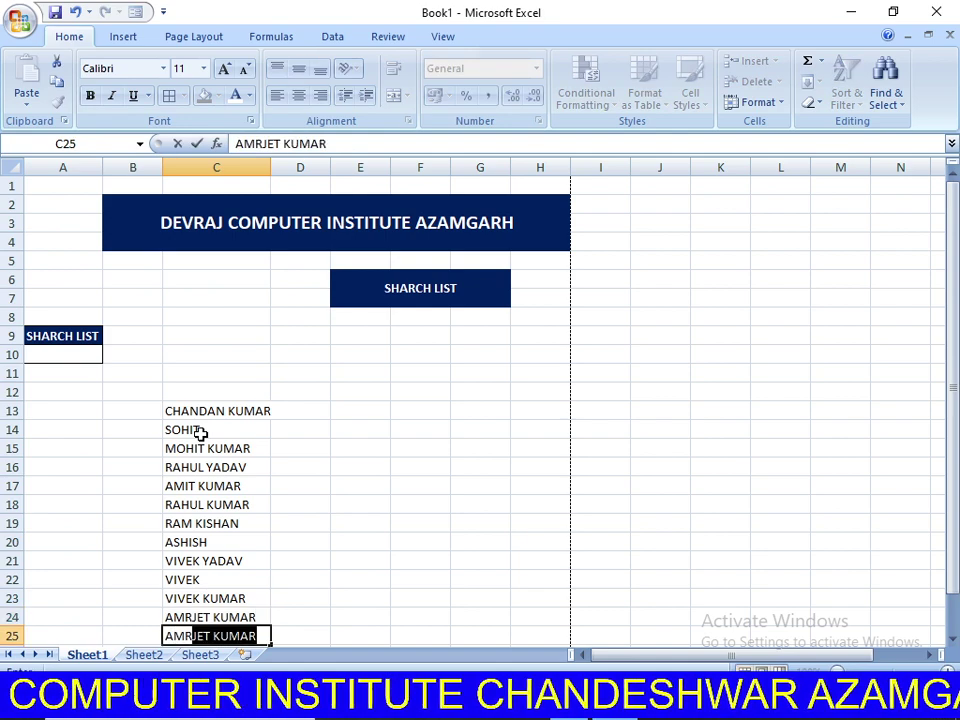
{"action": "type", "text": "JET YADAV"}
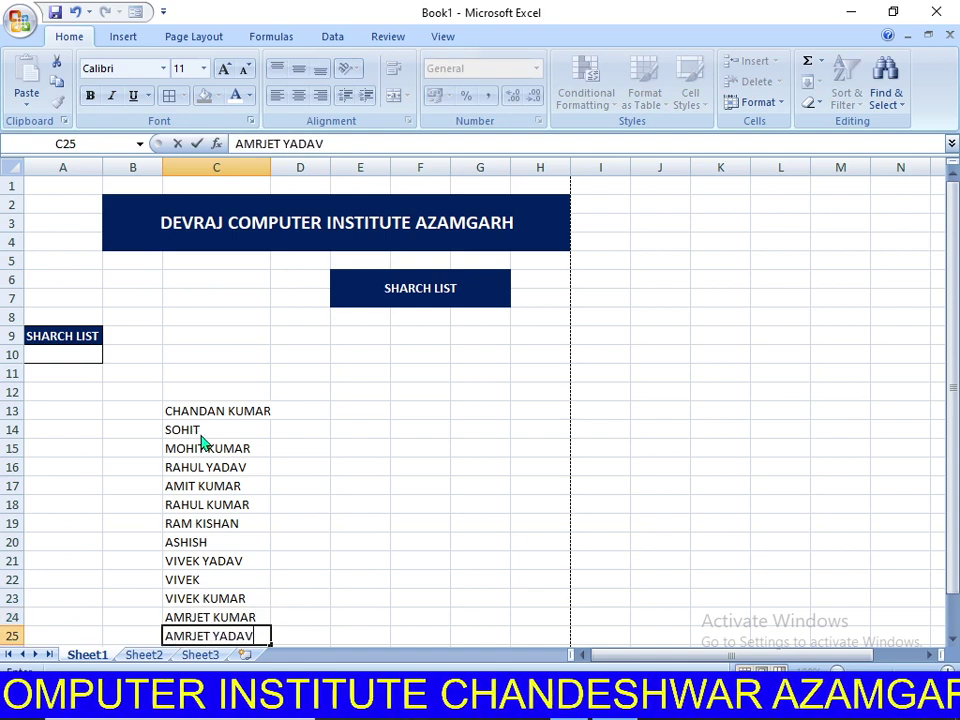
{"action": "key", "text": "Return"}
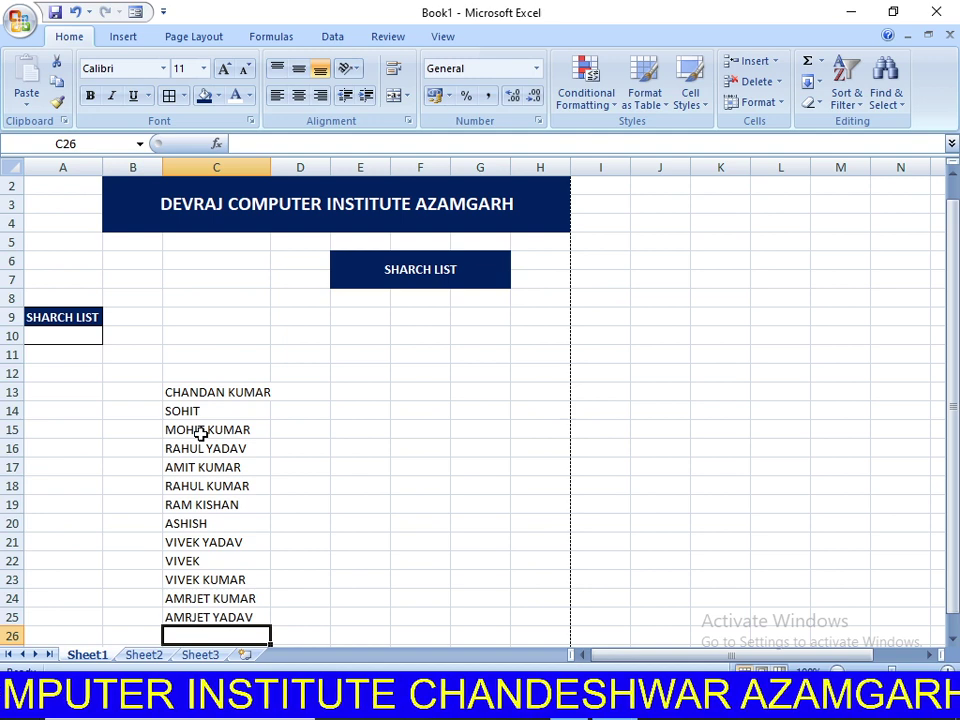
{"action": "type", "text": "PREM"}
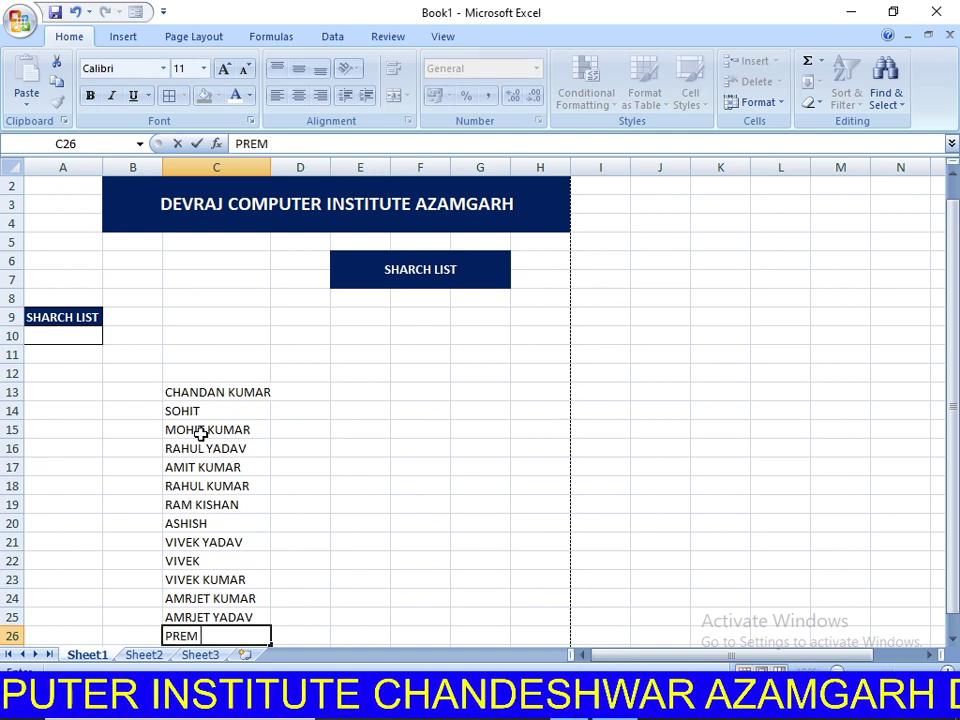
{"action": "type", "text": " RAJ"}
{"action": "key", "text": "BackSpace"}
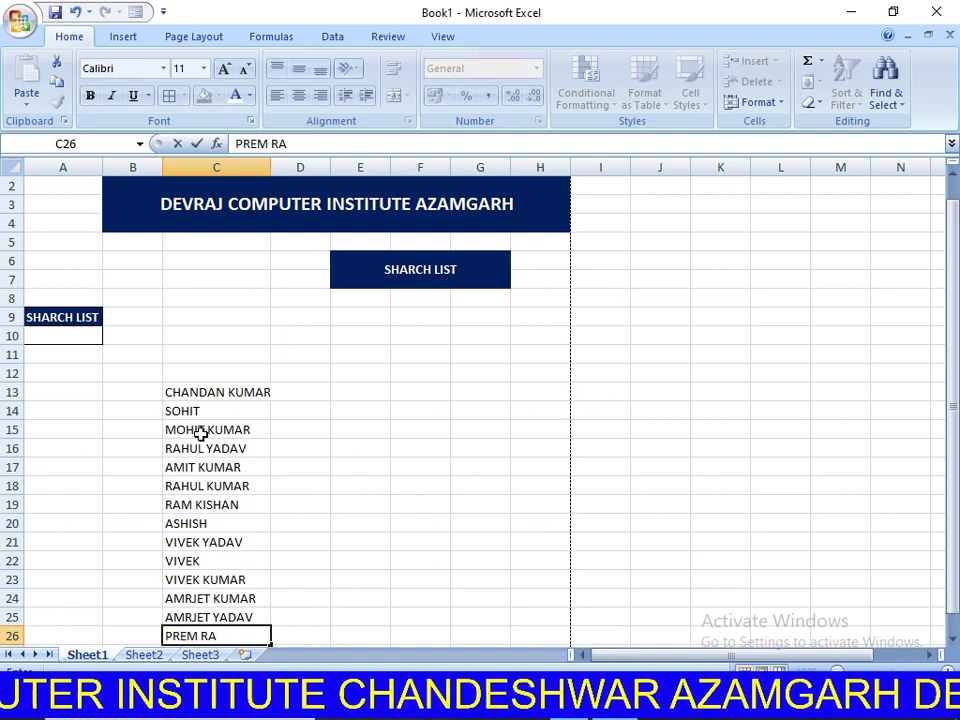
{"action": "type", "text": "JBHAR"}
{"action": "key", "text": "Return"}
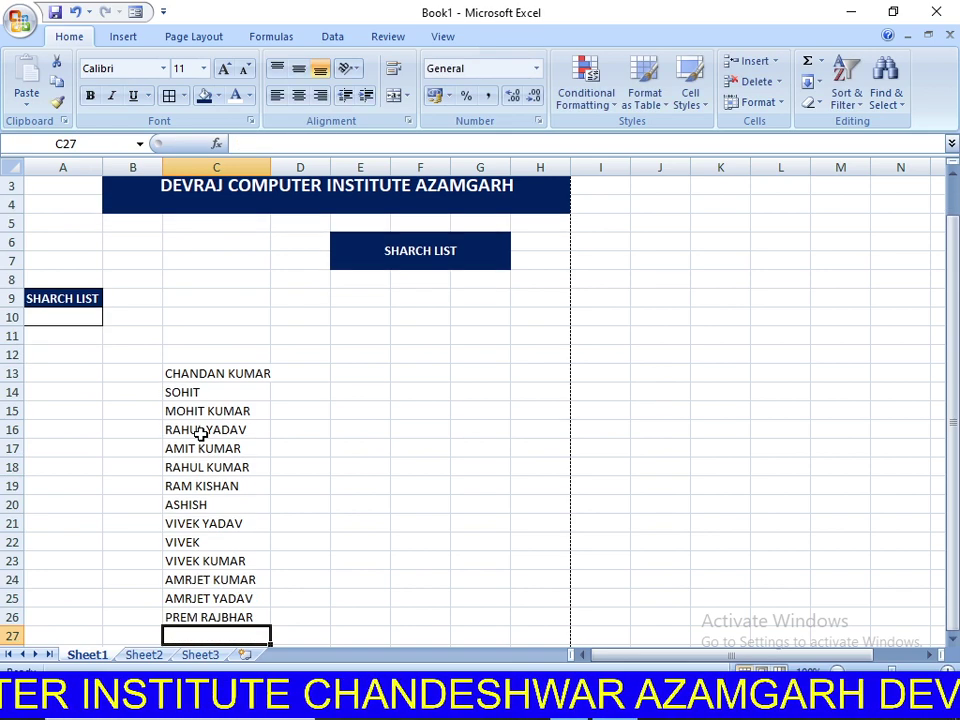
Enter the C27 name, then re-edit it with F2 to fix the surname spelling.
{"action": "type", "text": "VI"}
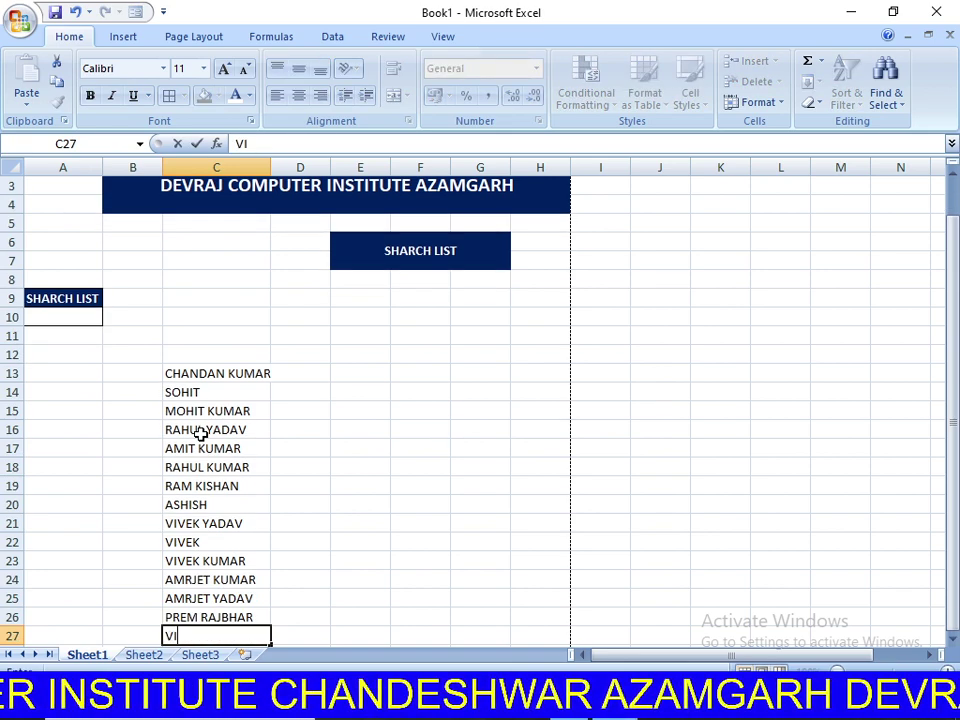
{"action": "type", "text": "SHAN"}
{"action": "key", "text": "BackSpace"}
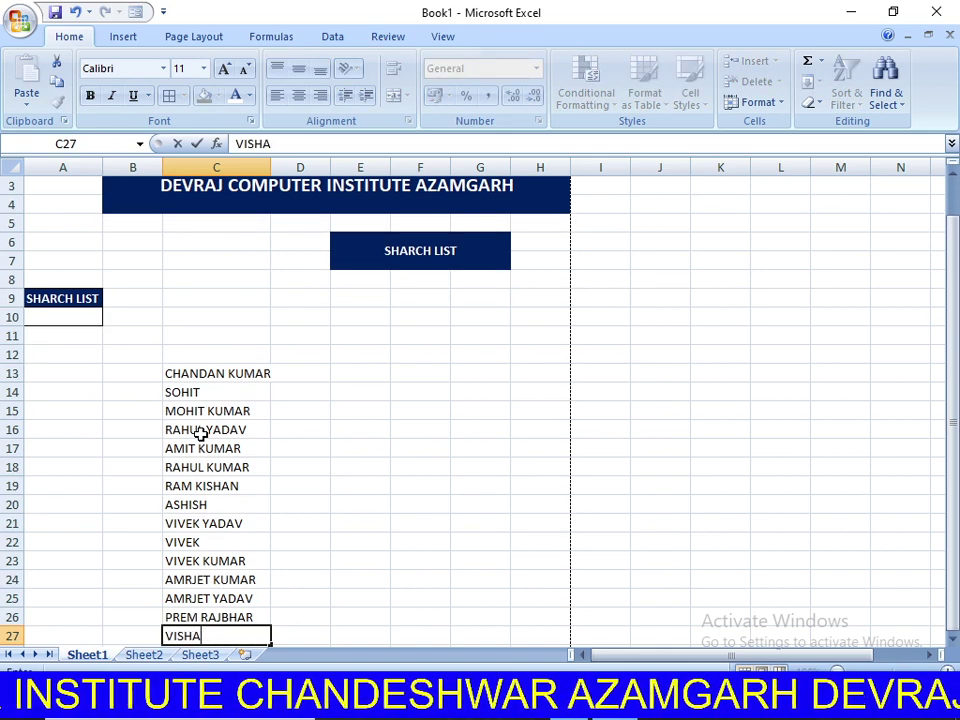
{"action": "type", "text": "L YAD"}
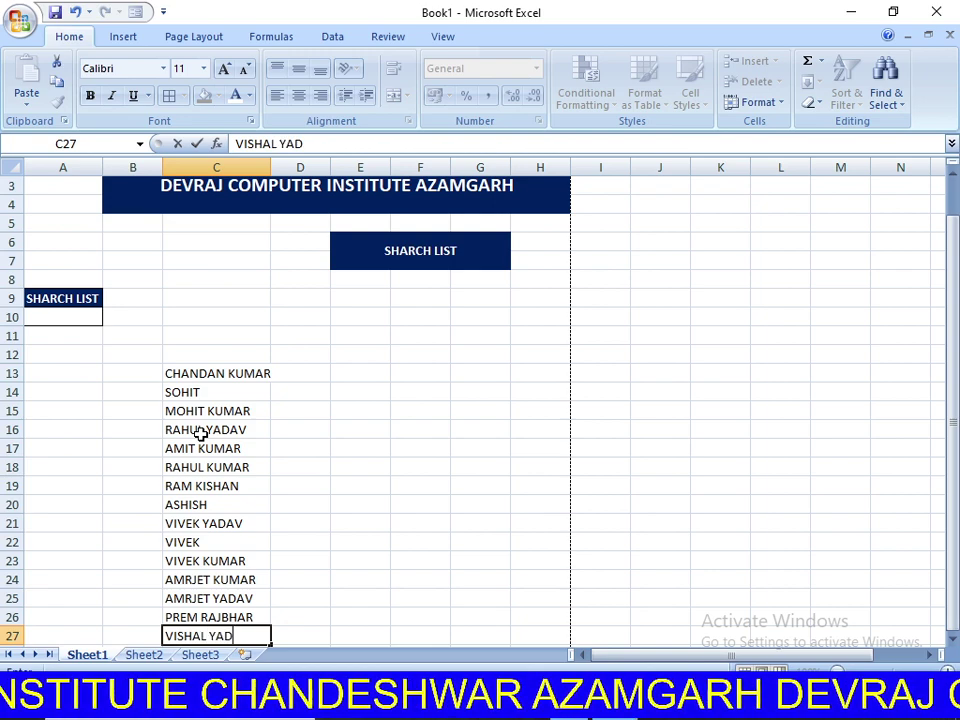
{"action": "type", "text": "VA"}
{"action": "key", "text": "Return"}
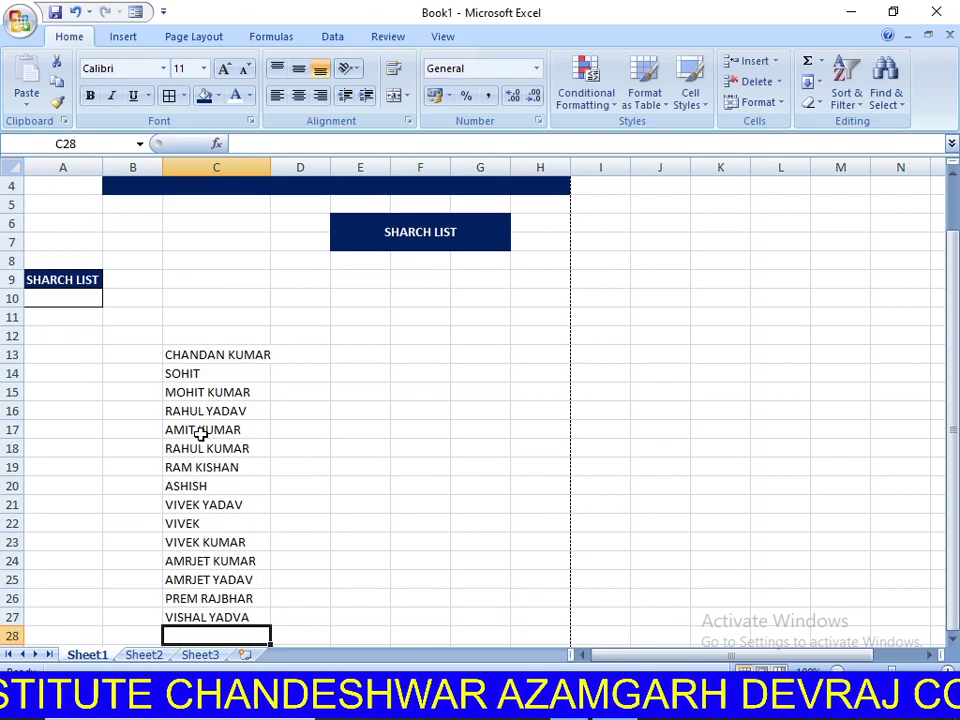
{"action": "key", "text": "Up"}
{"action": "key", "text": "F2"}
{"action": "key", "text": "BackSpace"}
{"action": "key", "text": "BackSpace"}
{"action": "key", "text": "BackSpace"}
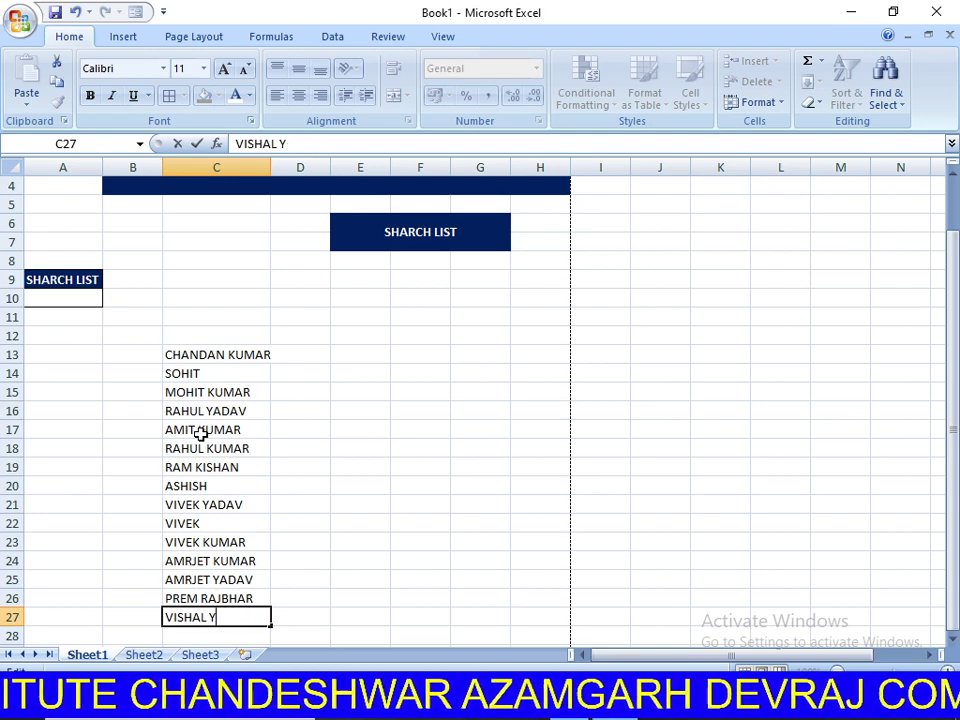
{"action": "type", "text": "ADAV"}
{"action": "key", "text": "Return"}
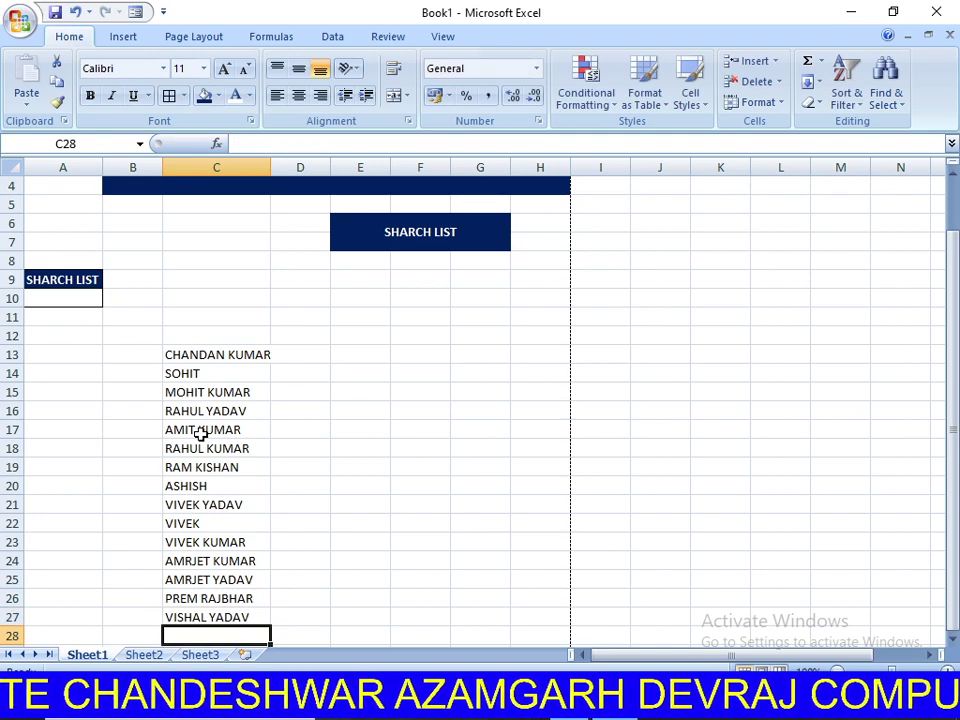
Enter names into C28 through C32.
{"action": "type", "text": "SALU"}
{"action": "key", "text": "Return"}
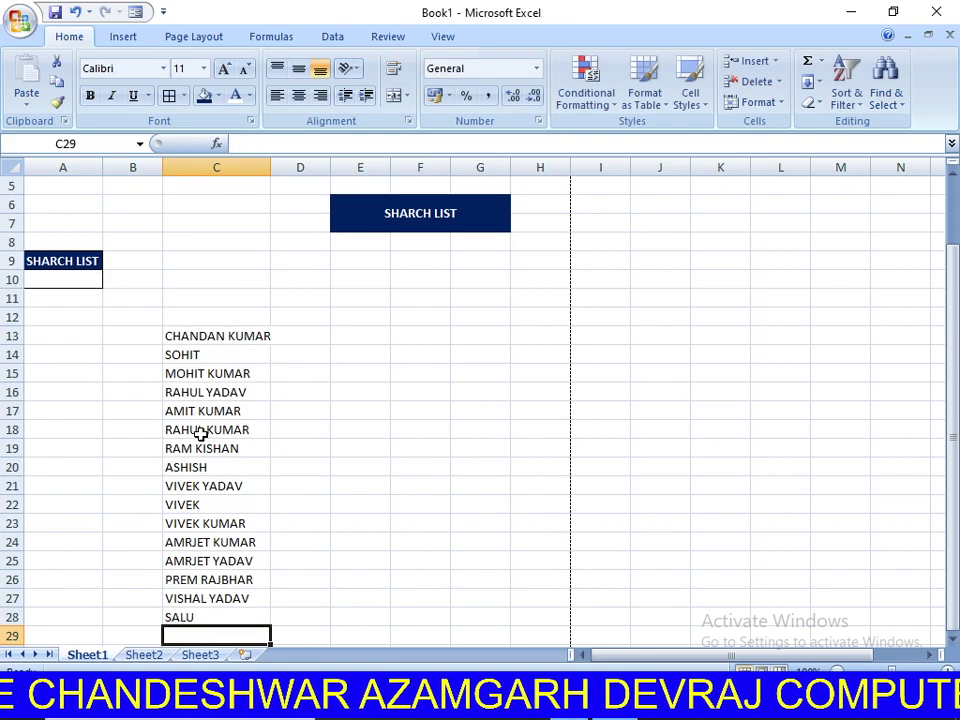
{"action": "type", "text": "GO"}
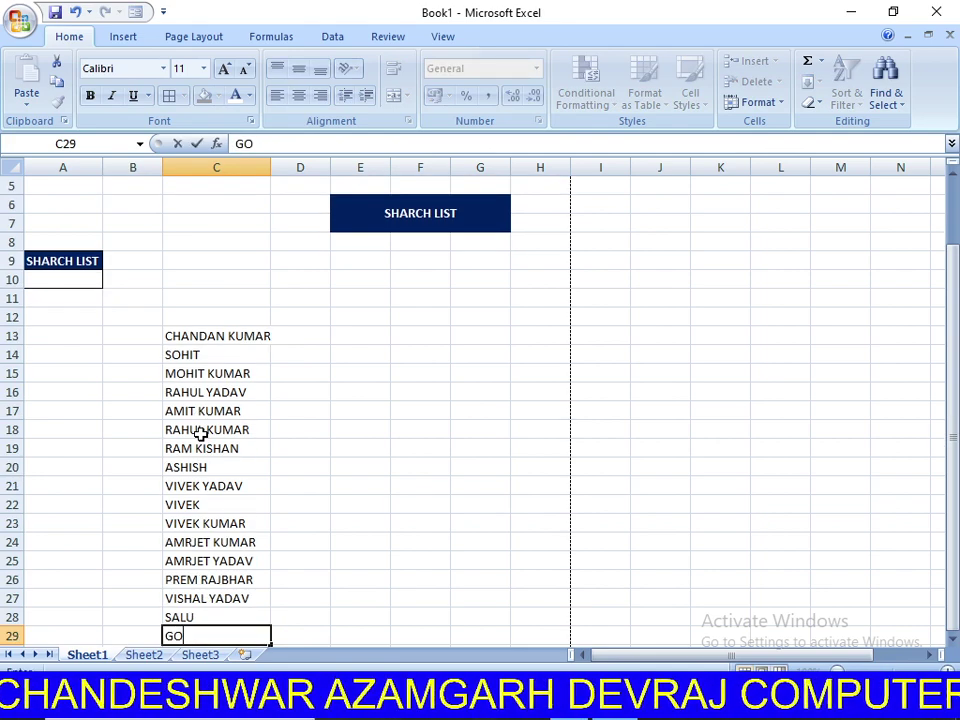
{"action": "type", "text": "LU"}
{"action": "key", "text": "Return"}
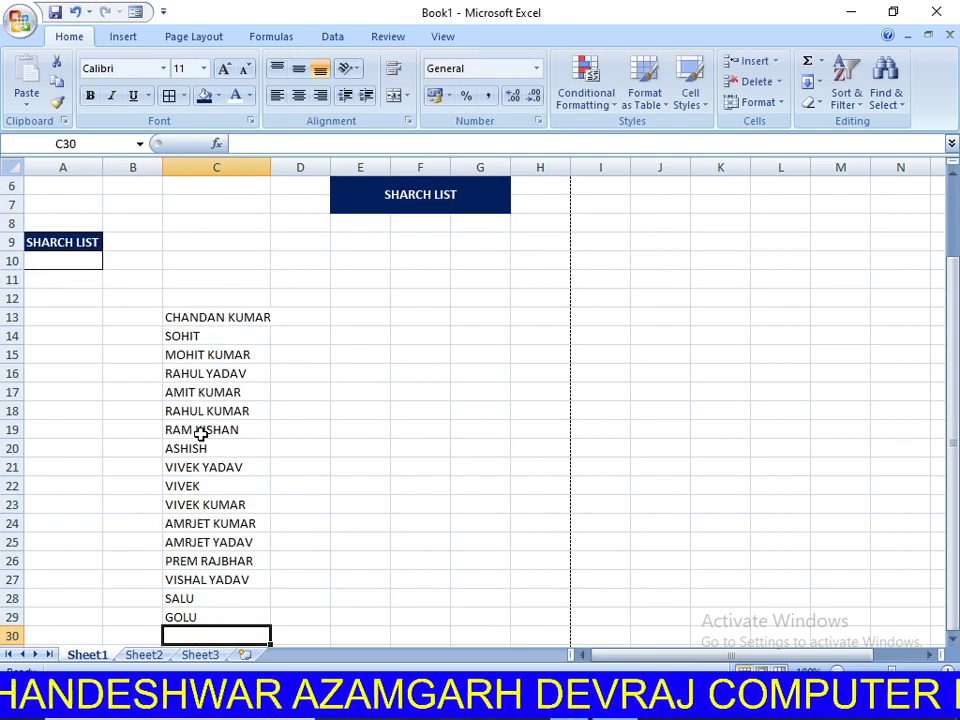
{"action": "type", "text": "SURAJ"}
{"action": "key", "text": "Return"}
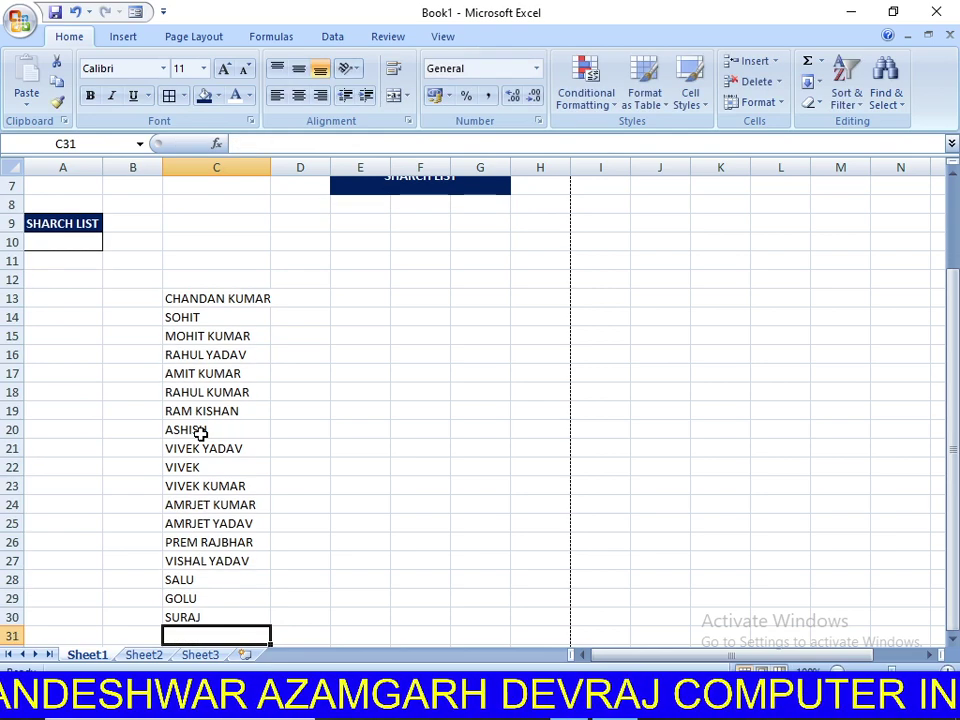
{"action": "type", "text": "RAMESH"}
{"action": "key", "text": "Return"}
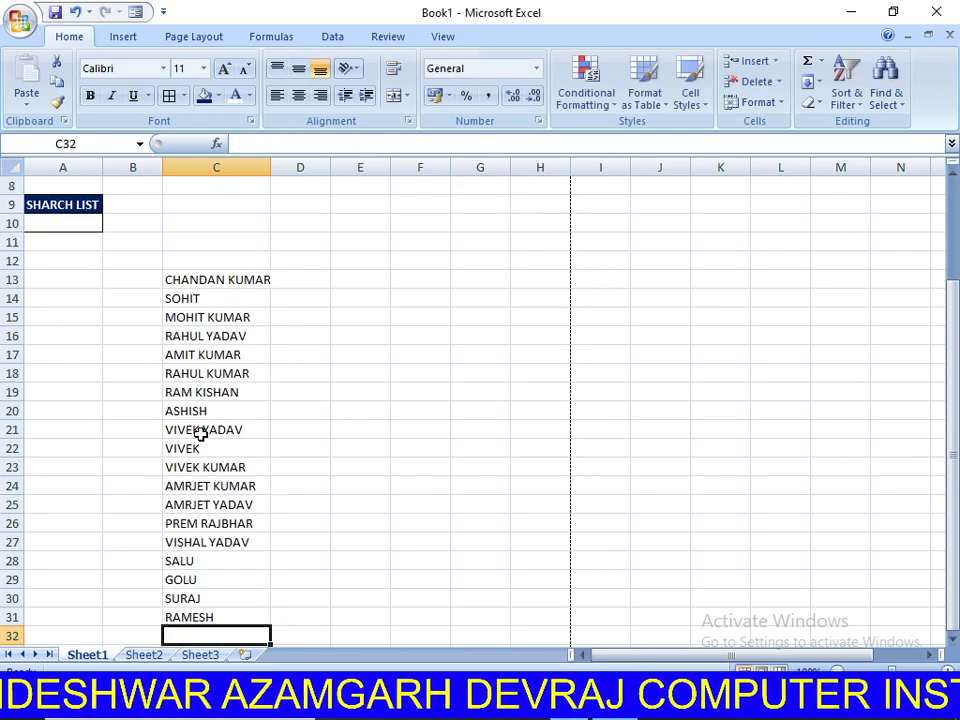
{"action": "type", "text": "RAMESH"}
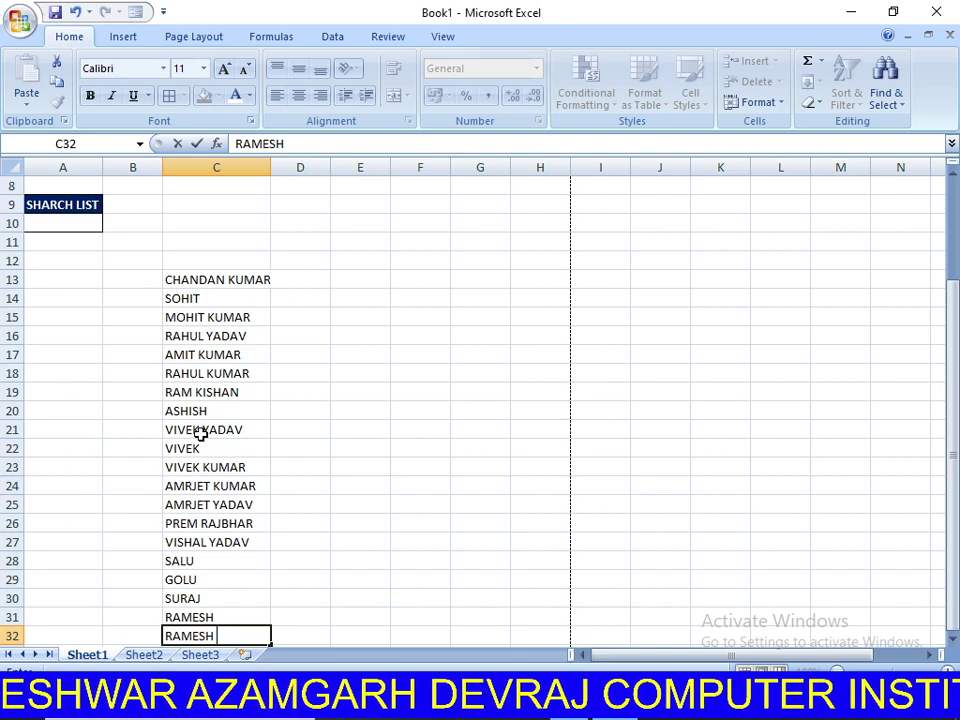
{"action": "type", "text": " YADAV"}
{"action": "key", "text": "Return"}
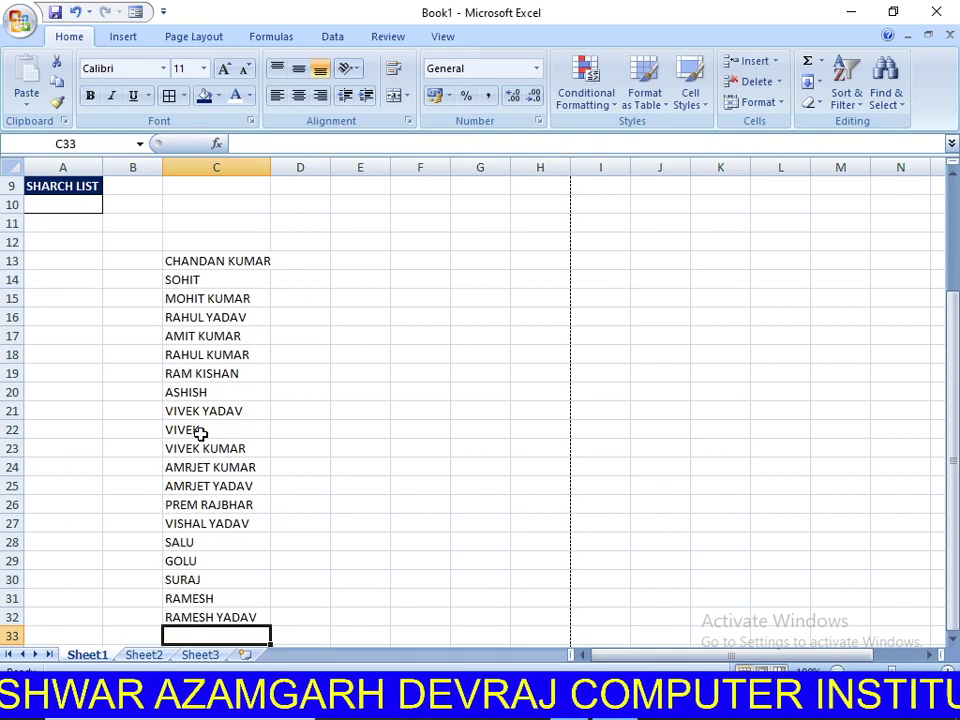
Enter the final two names in C33 and C34, fixing typos.
{"action": "type", "text": "RAJIVB"}
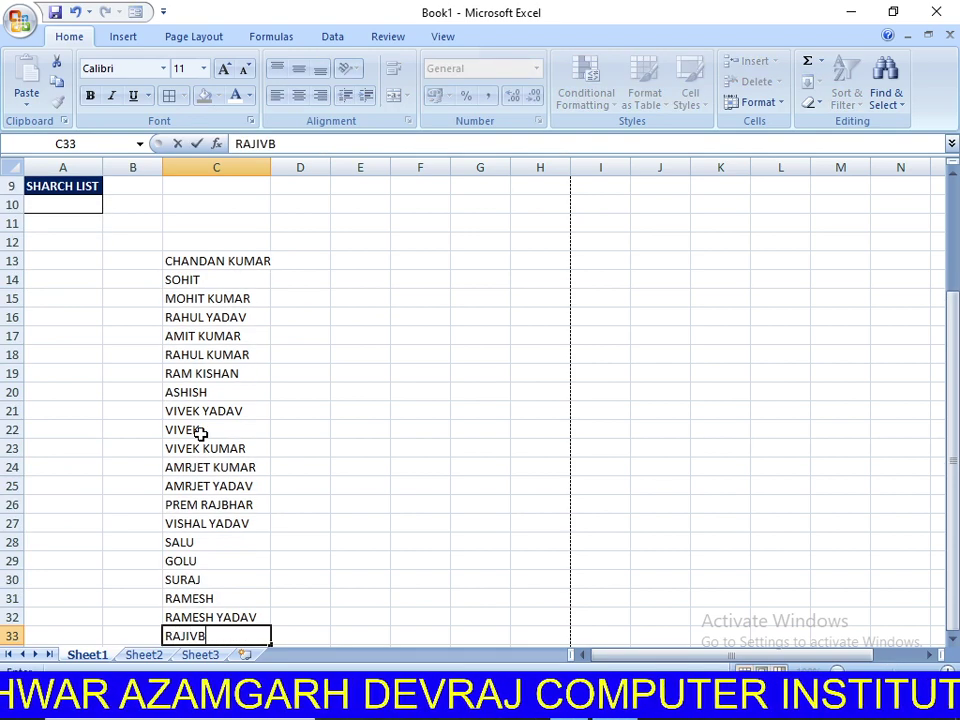
{"action": "type", "text": " KUIMA"}
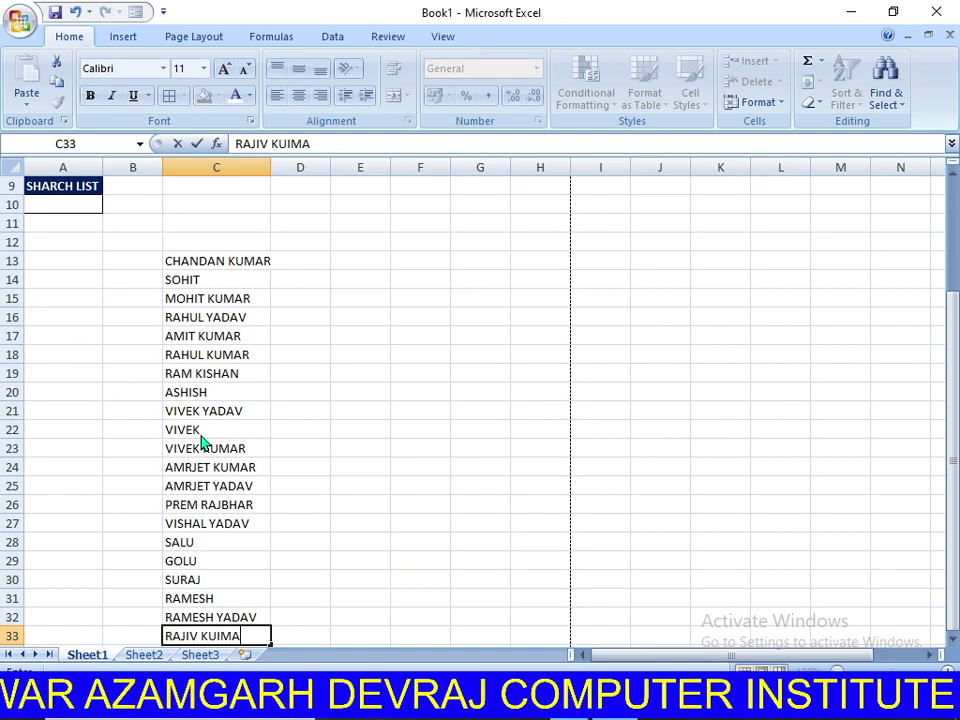
{"action": "key", "text": "BackSpace"}
{"action": "key", "text": "BackSpace"}
{"action": "key", "text": "BackSpace"}
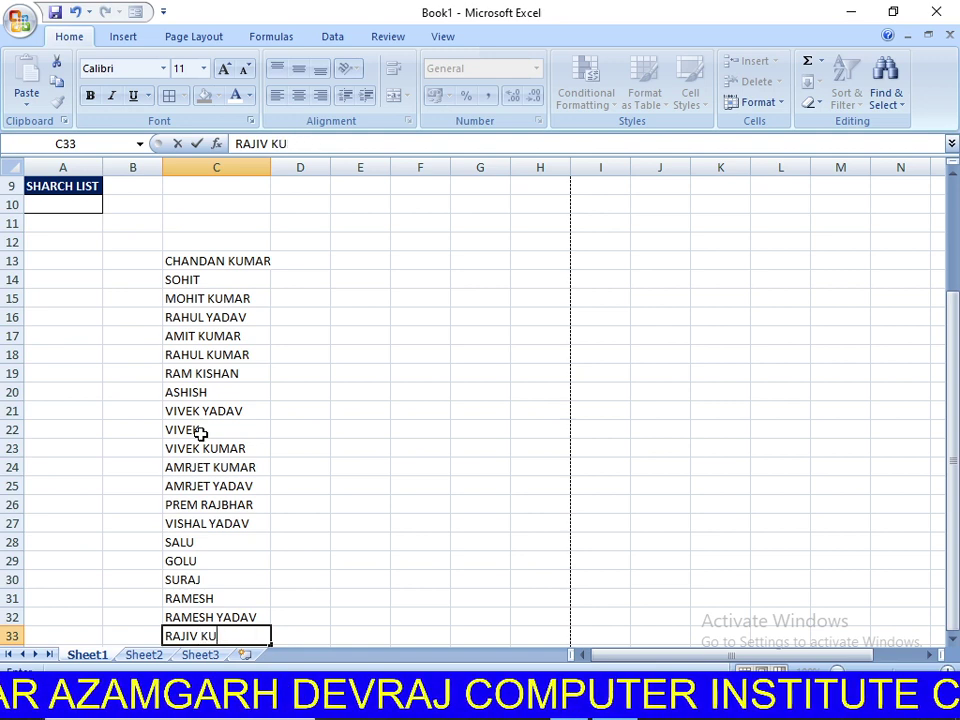
{"action": "type", "text": "MAR"}
{"action": "key", "text": "Return"}
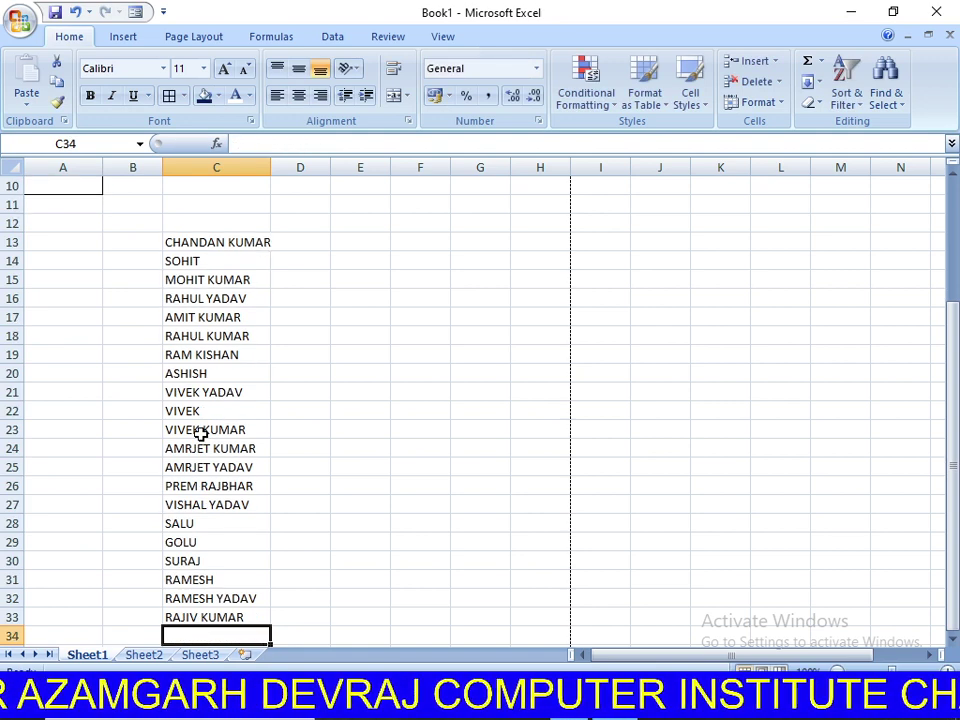
{"action": "type", "text": "s"}
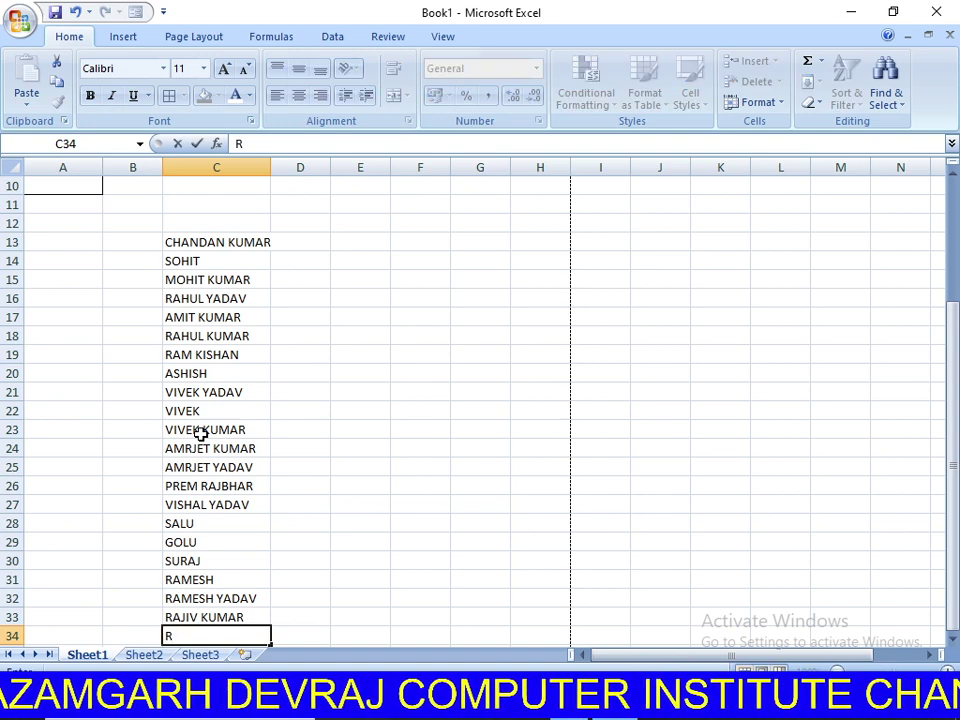
{"action": "key", "text": "BackSpace"}
{"action": "type", "text": "SAN"}
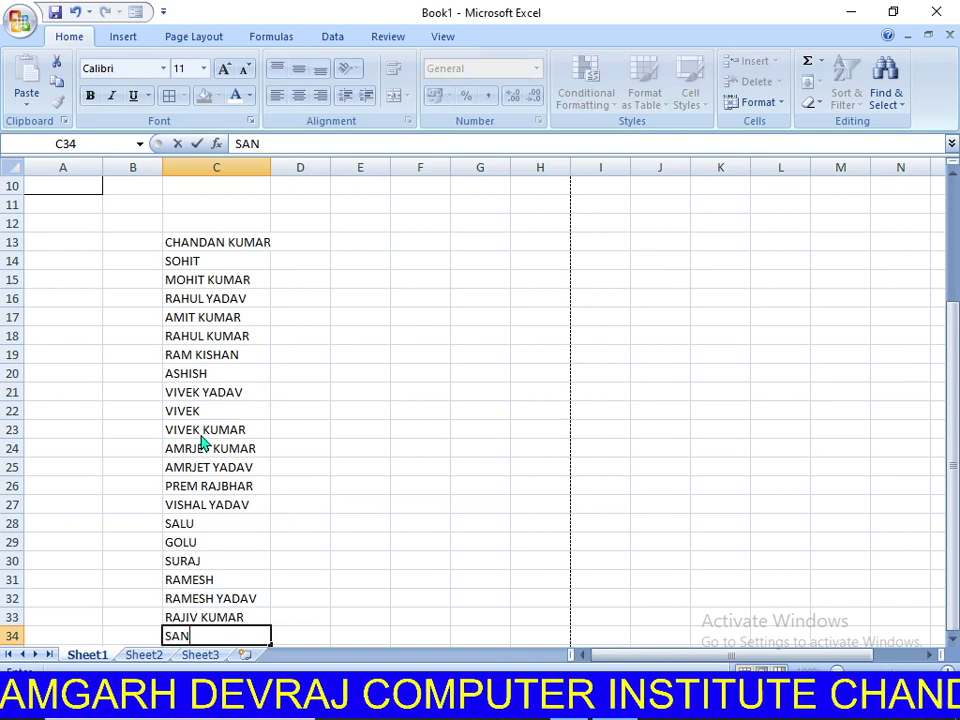
{"action": "type", "text": "JAY"}
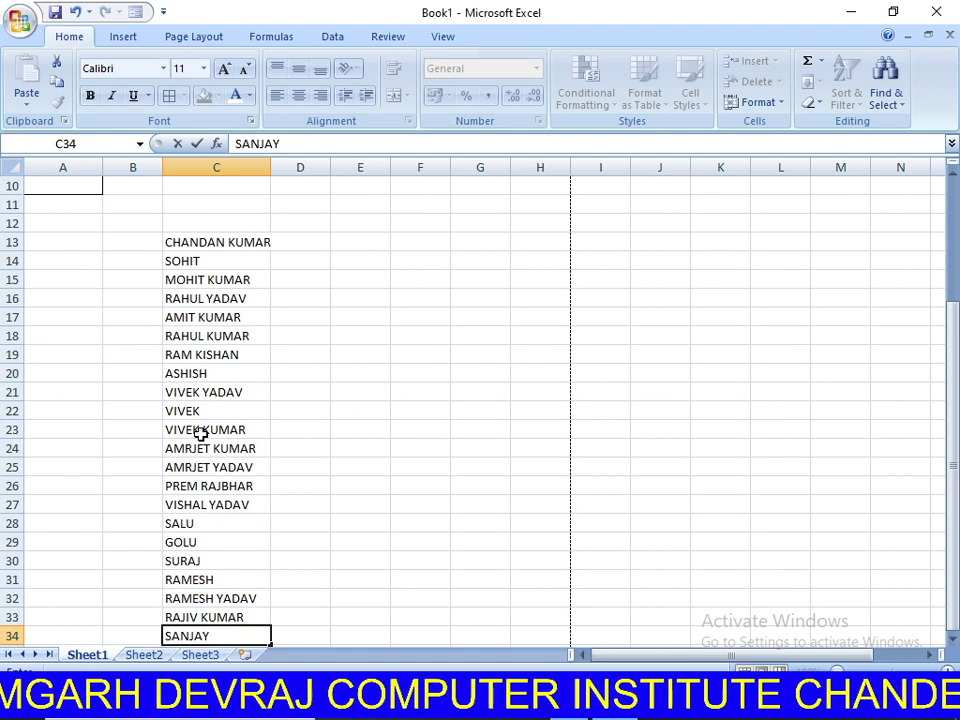
{"action": "type", "text": " YADAV"}
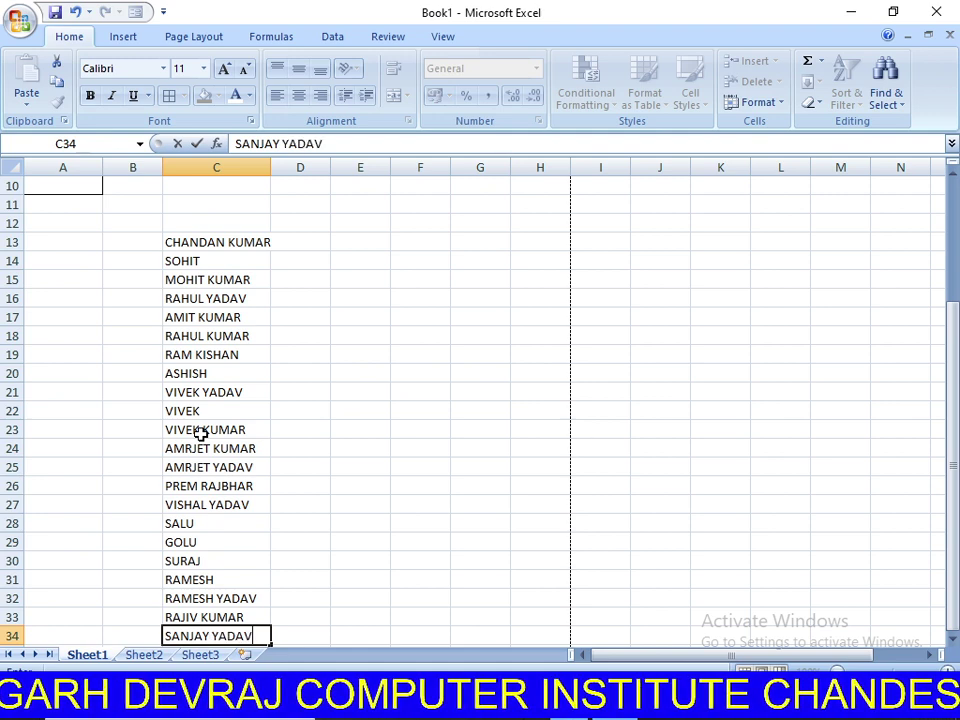
{"action": "key", "text": "Return"}
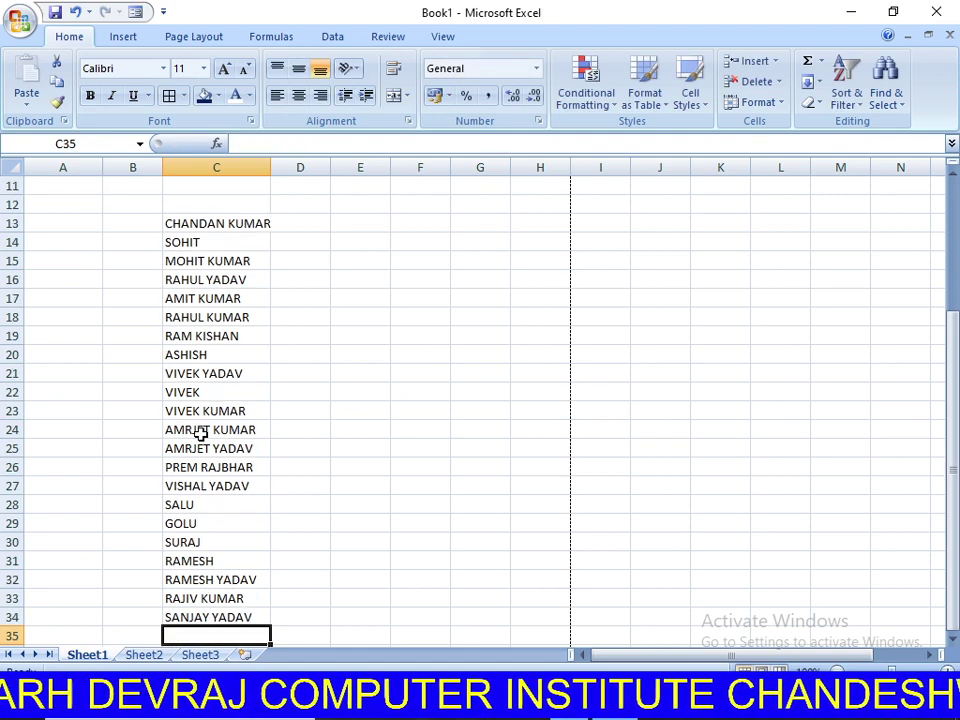
{"action": "scroll", "coordinate": [828, 640], "scroll_direction": "up", "scroll_amount": 1}
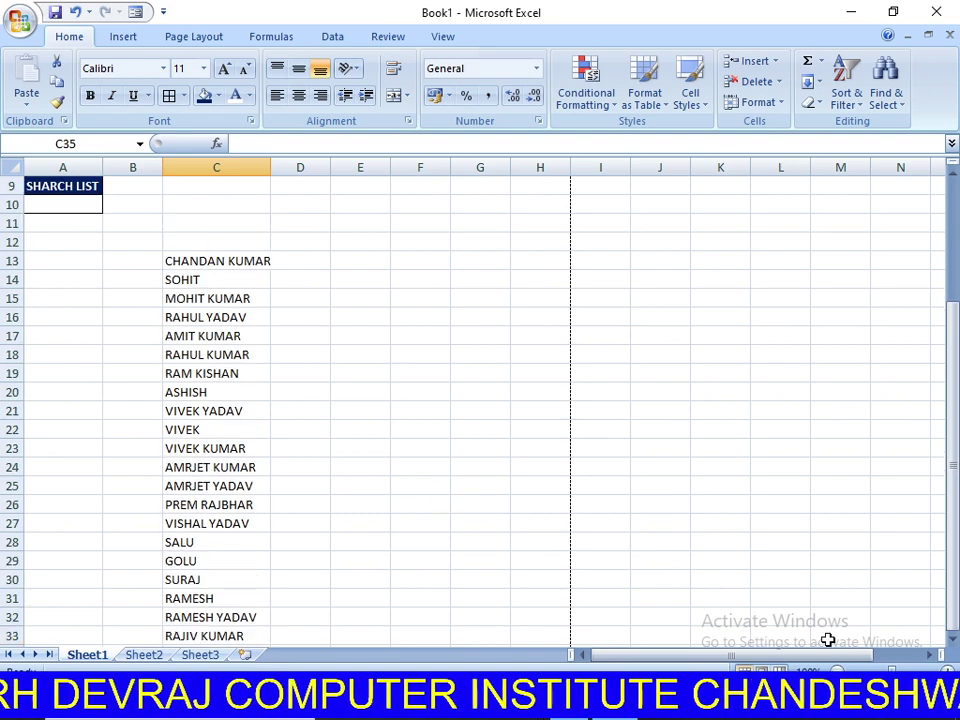
{"action": "scroll", "coordinate": [349, 519], "scroll_direction": "up", "scroll_amount": 1}
{"action": "scroll", "coordinate": [184, 431], "scroll_direction": "down", "scroll_amount": 1}
{"action": "scroll", "coordinate": [336, 334], "scroll_direction": "down", "scroll_amount": 1}
{"action": "scroll", "coordinate": [877, 562], "scroll_direction": "down", "scroll_amount": 2}
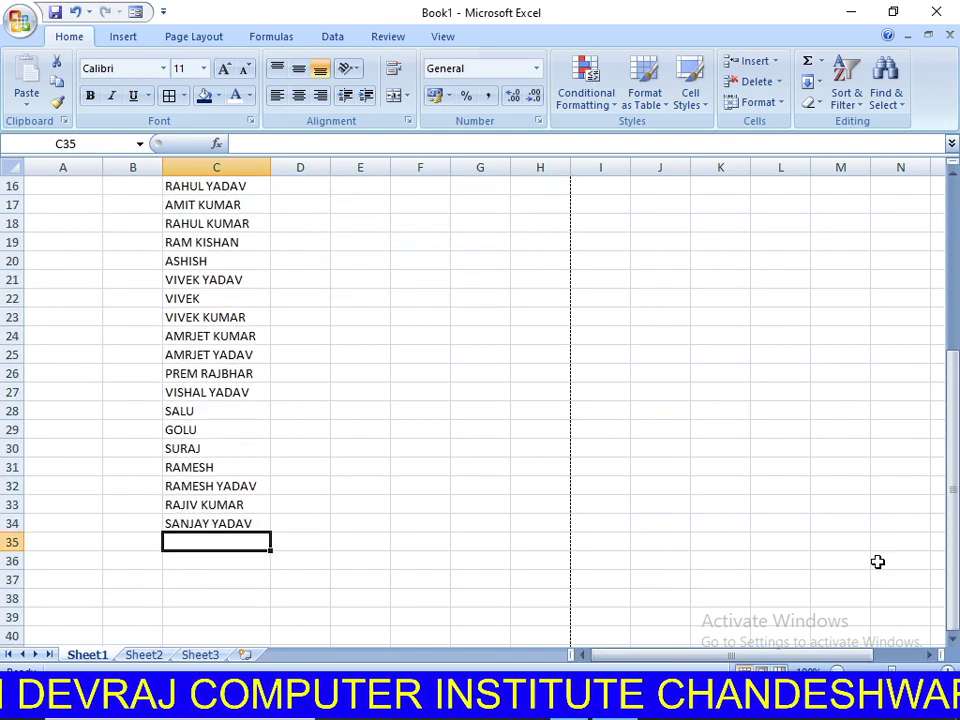
{"action": "left_click_drag", "start_coordinate": [840, 655], "coordinate": [316, 571]}
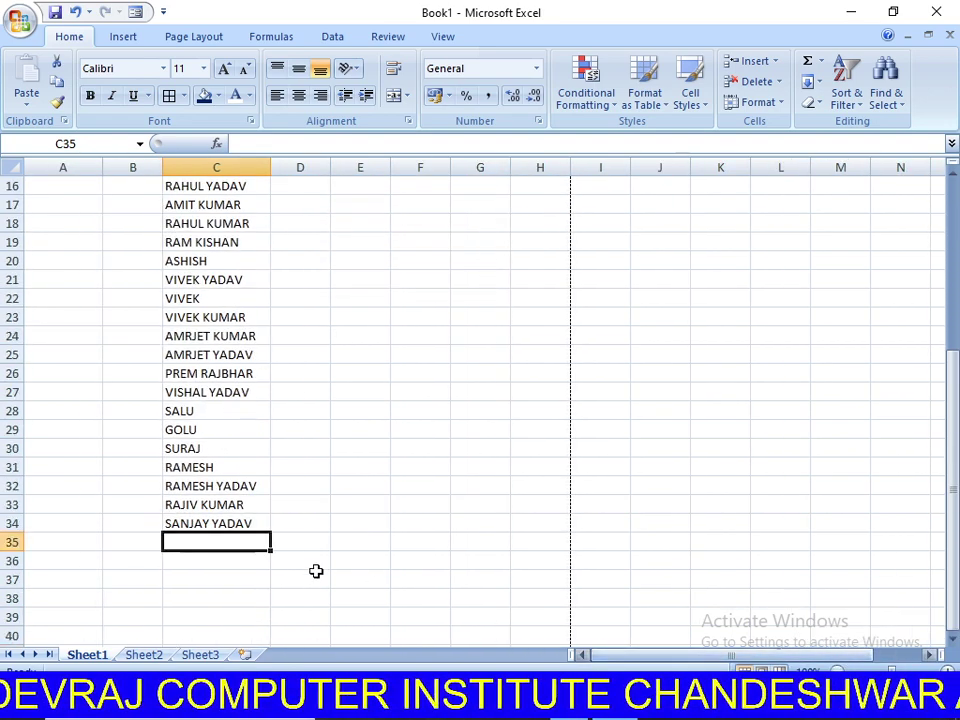
{"action": "scroll", "coordinate": [316, 560], "scroll_direction": "up", "scroll_amount": 3}
{"action": "scroll", "coordinate": [313, 542], "scroll_direction": "up", "scroll_amount": 3}
{"action": "scroll", "coordinate": [491, 519], "scroll_direction": "down", "scroll_amount": 2}
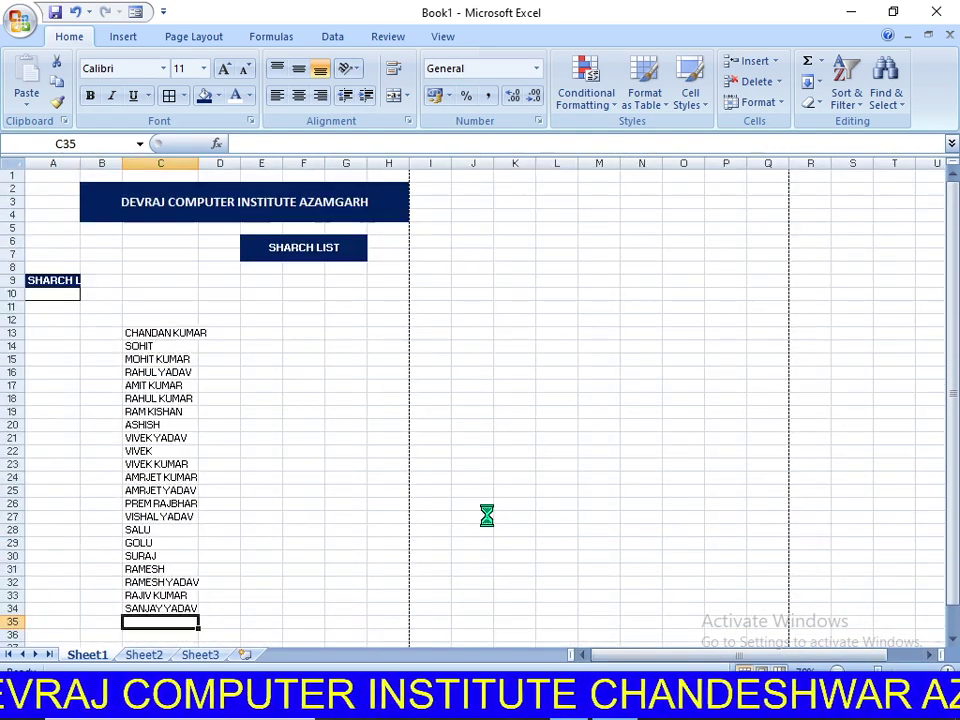
{"action": "scroll", "coordinate": [487, 515], "scroll_direction": "up", "scroll_amount": 2}
{"action": "scroll", "coordinate": [272, 463], "scroll_direction": "up", "scroll_amount": 2}
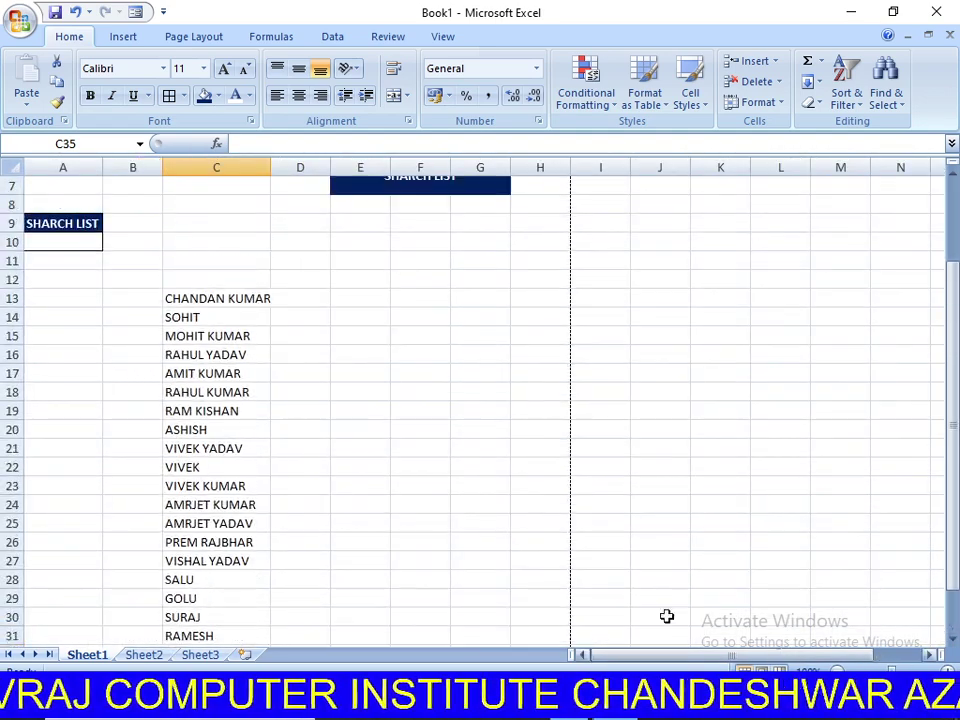
{"action": "left_click", "coordinate": [121, 312]}
{"action": "scroll", "coordinate": [195, 390], "scroll_direction": "up", "scroll_amount": 2}
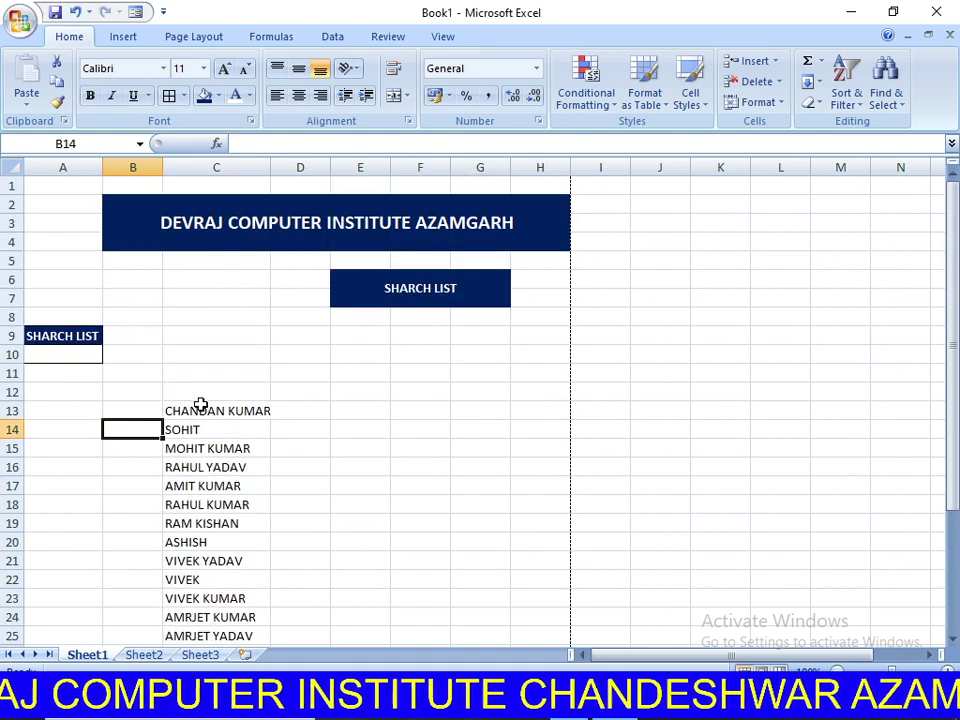
{"action": "left_click", "coordinate": [143, 411]}
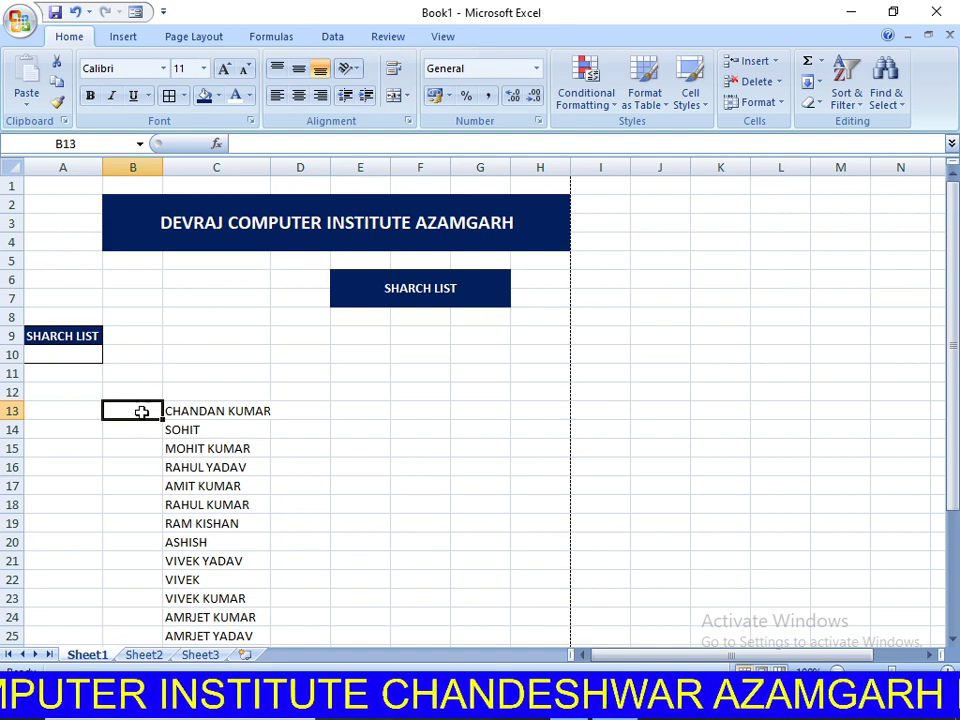
Start the B13 formula as =IF(ISNUMBER( using the ISNUMBER autocomplete suggestion.
{"action": "type", "text": "="}
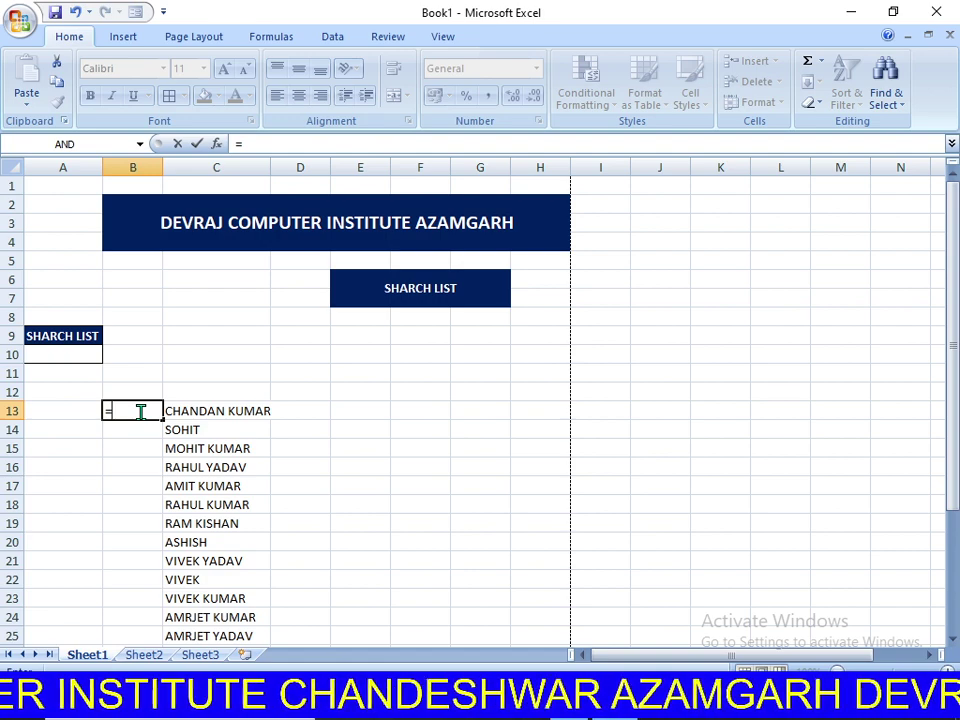
{"action": "type", "text": "IF"}
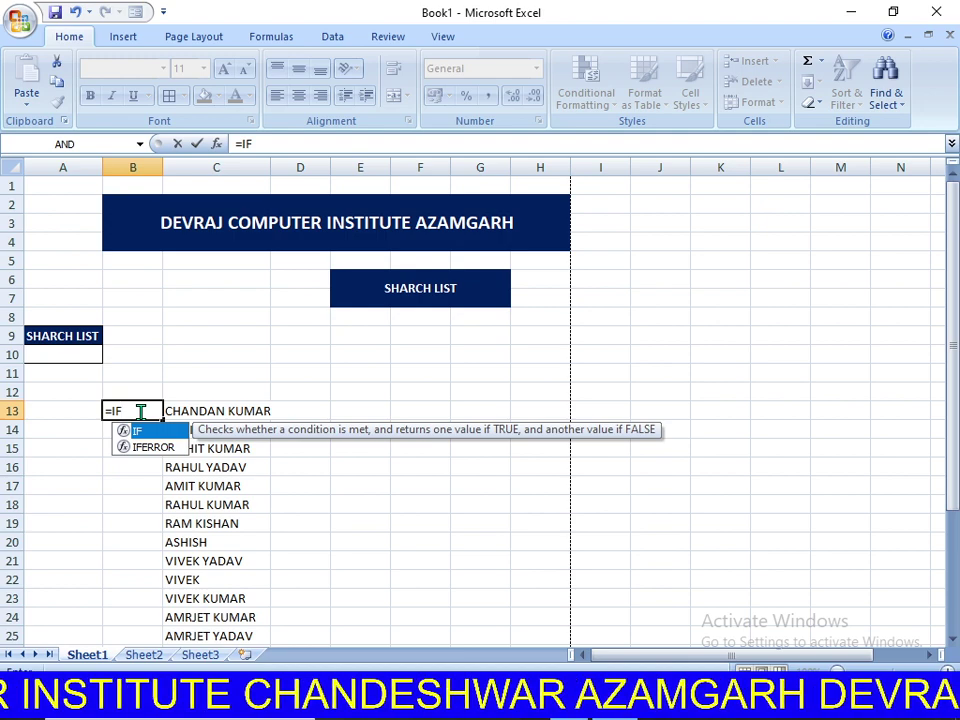
{"action": "type", "text": "("}
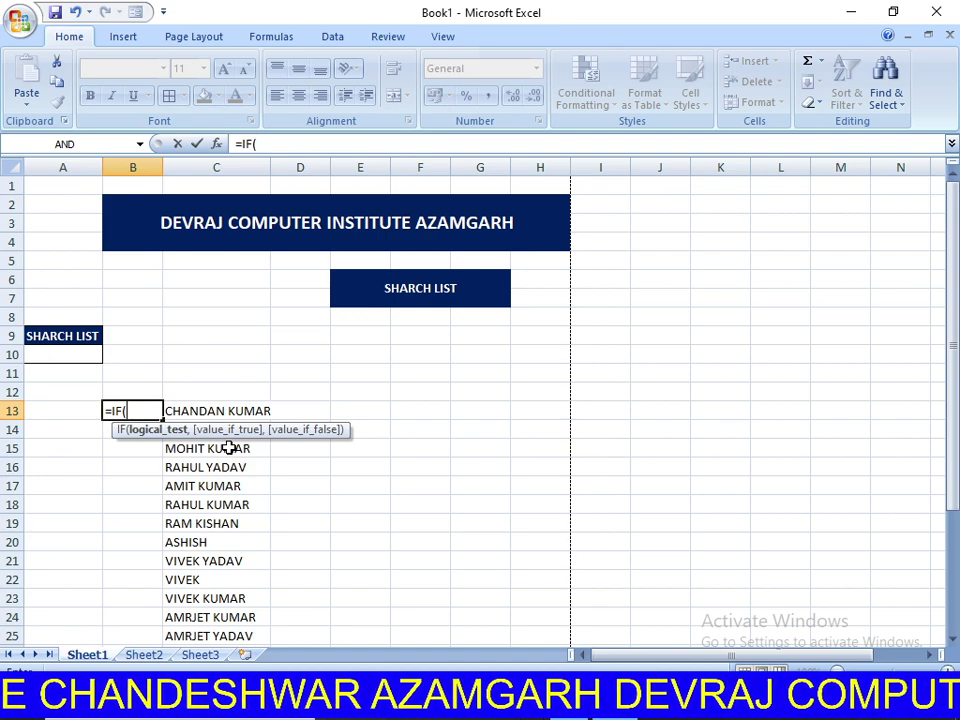
{"action": "type", "text": "IS"}
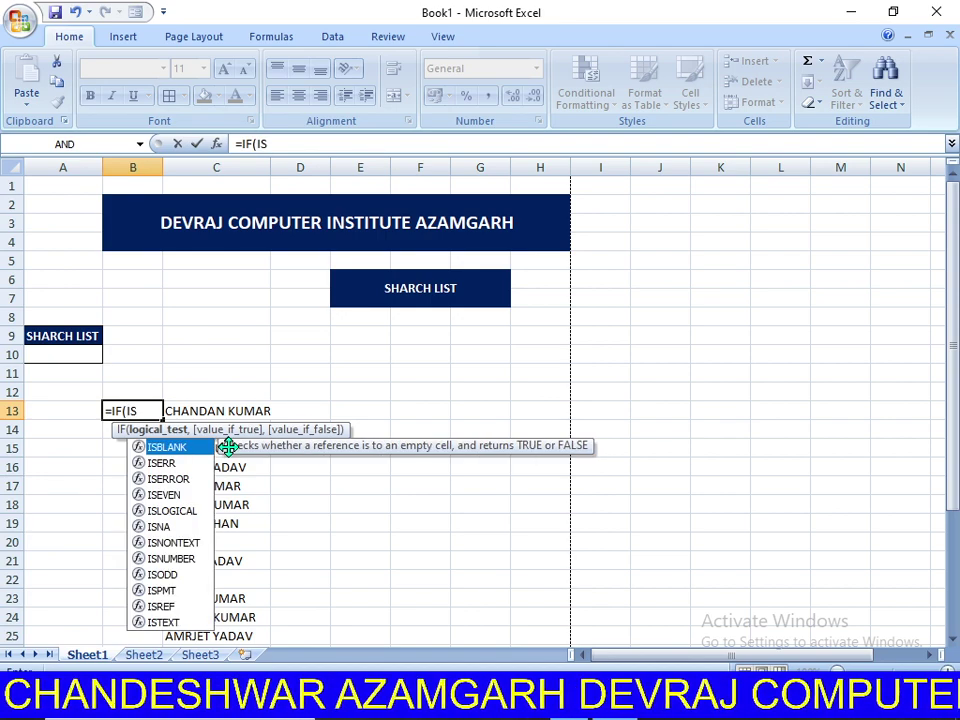
{"action": "type", "text": "NUMBER("}
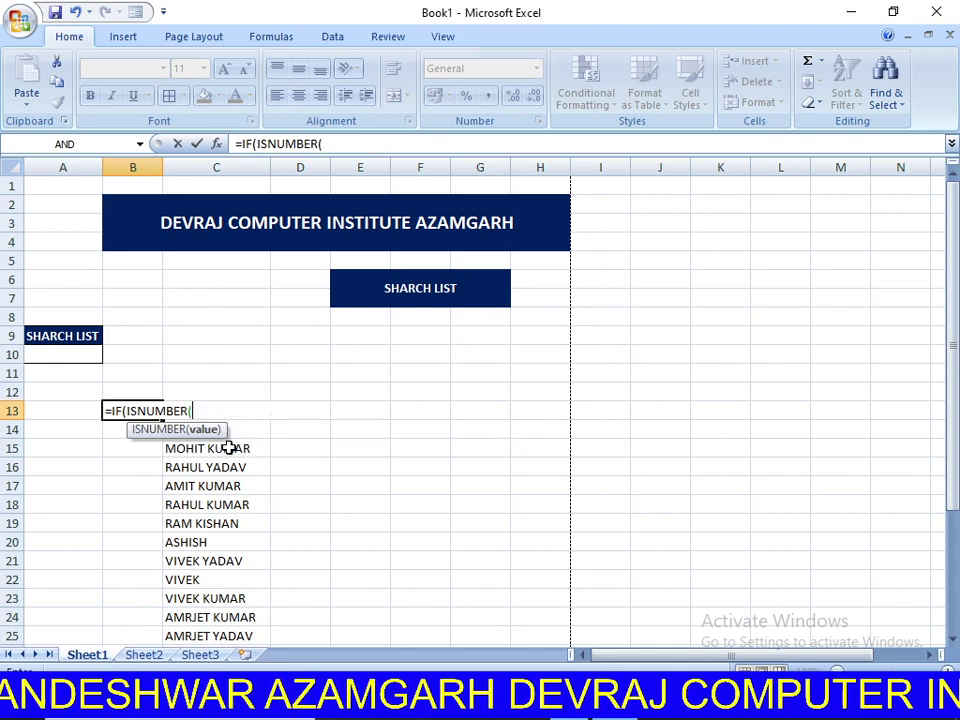
{"action": "key", "text": "BackSpace"}
{"action": "key", "text": "BackSpace"}
{"action": "key", "text": "BackSpace"}
{"action": "key", "text": "BackSpace"}
{"action": "key", "text": "BackSpace"}
{"action": "key", "text": "BackSpace"}
{"action": "key", "text": "BackSpace"}
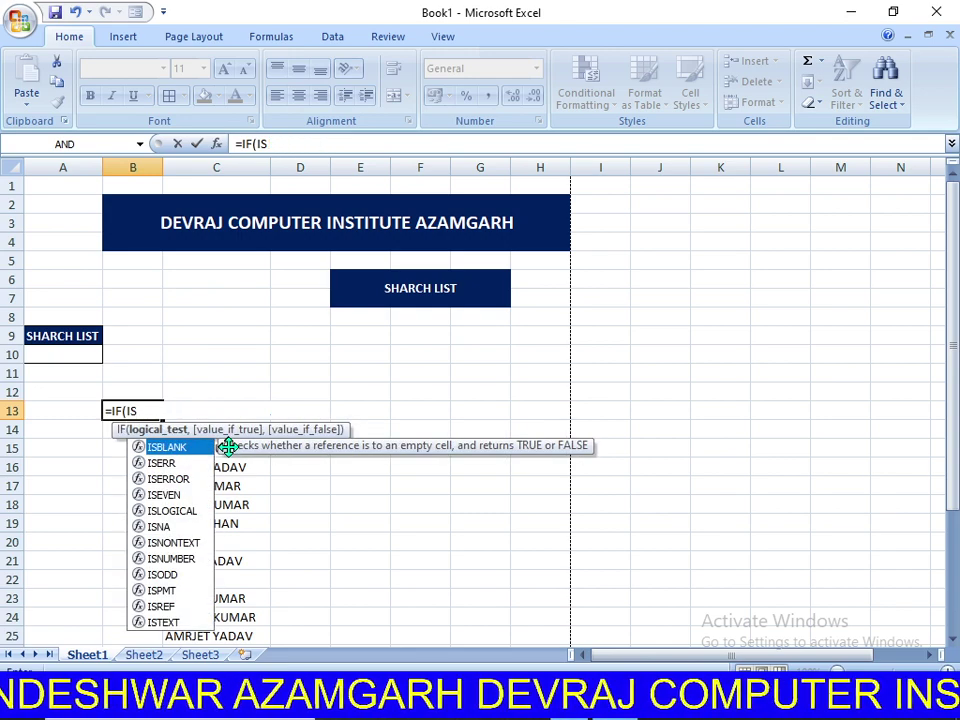
{"action": "key", "text": "BackSpace"}
{"action": "type", "text": "S"}
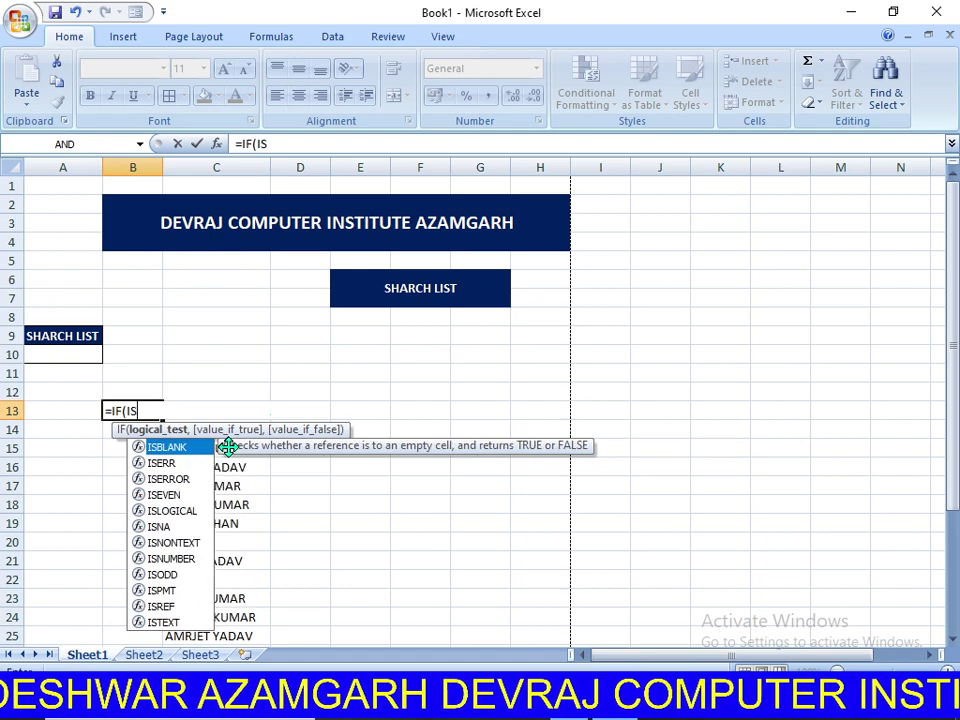
{"action": "type", "text": "J"}
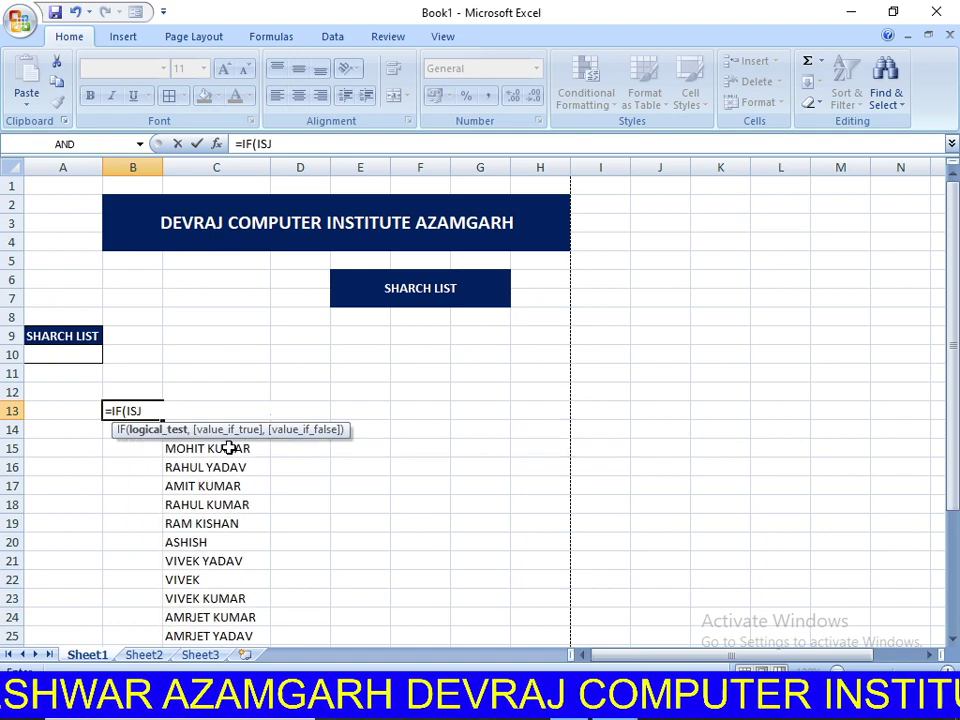
{"action": "key", "text": "BackSpace"}
{"action": "type", "text": "N"}
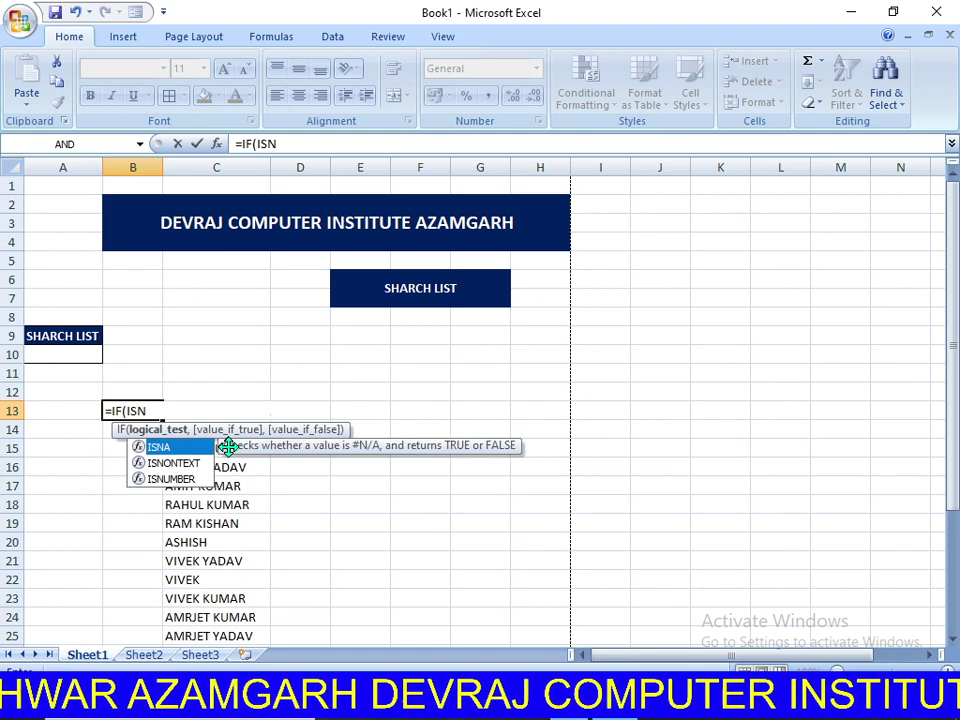
{"action": "type", "text": "U"}
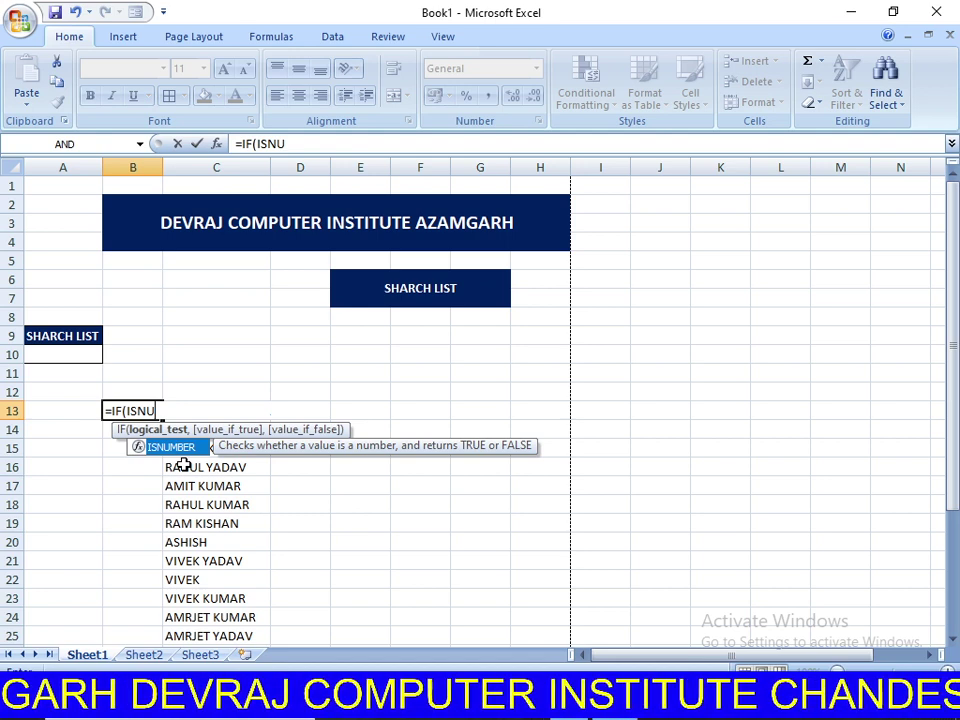
{"action": "key", "text": "Tab"}
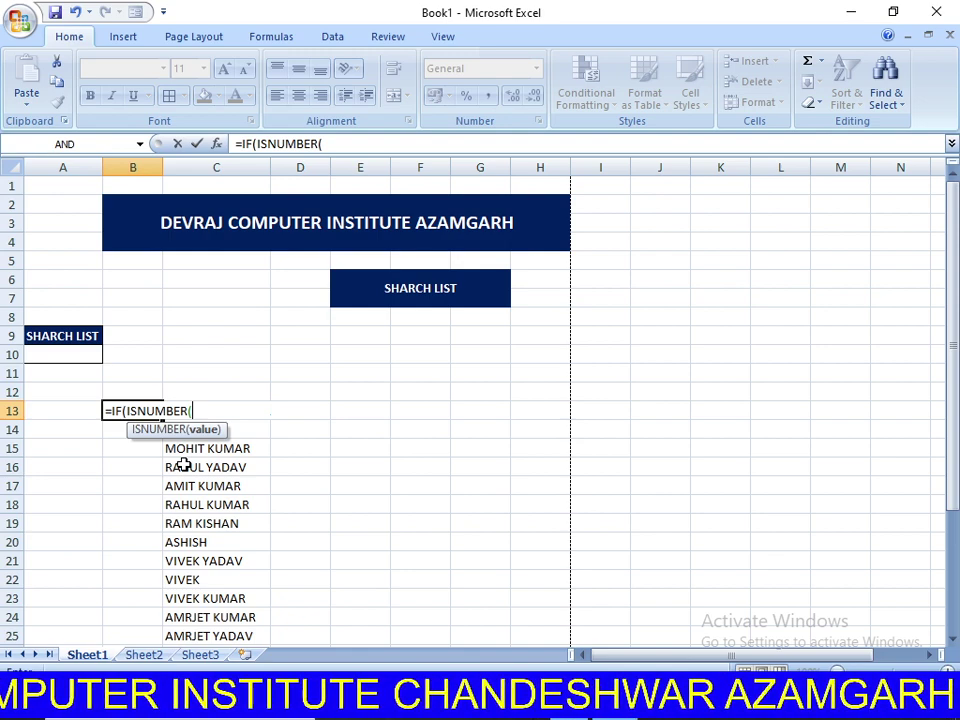
Complete B13's IF test as ISNUMBER(SEARCH(A10,C13)) and begin the MAX true value.
{"action": "type", "text": "SEARCH"}
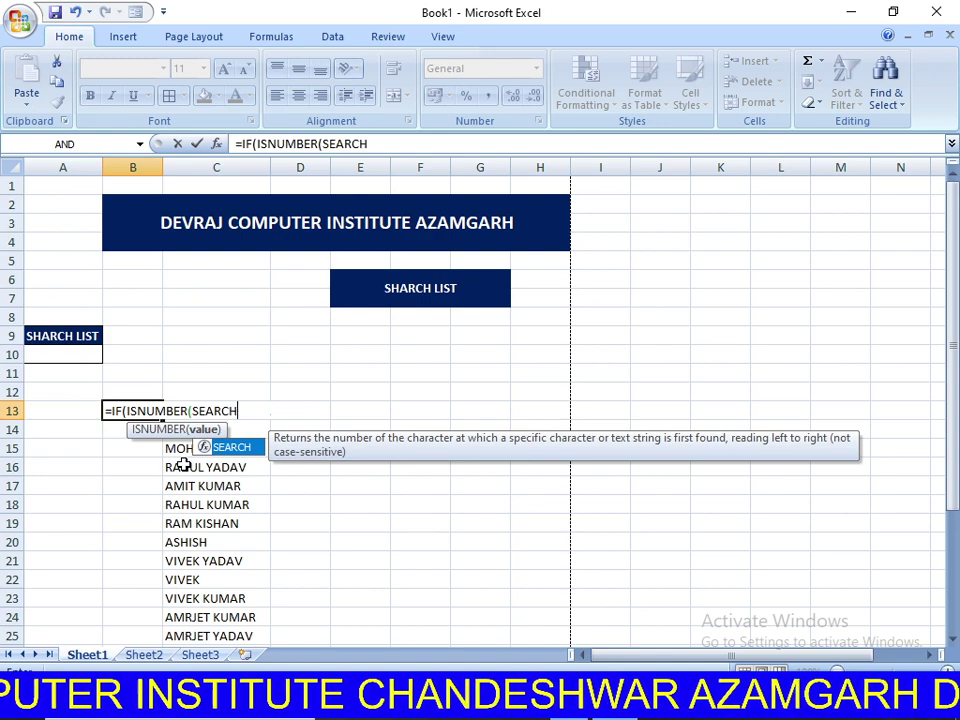
{"action": "type", "text": "("}
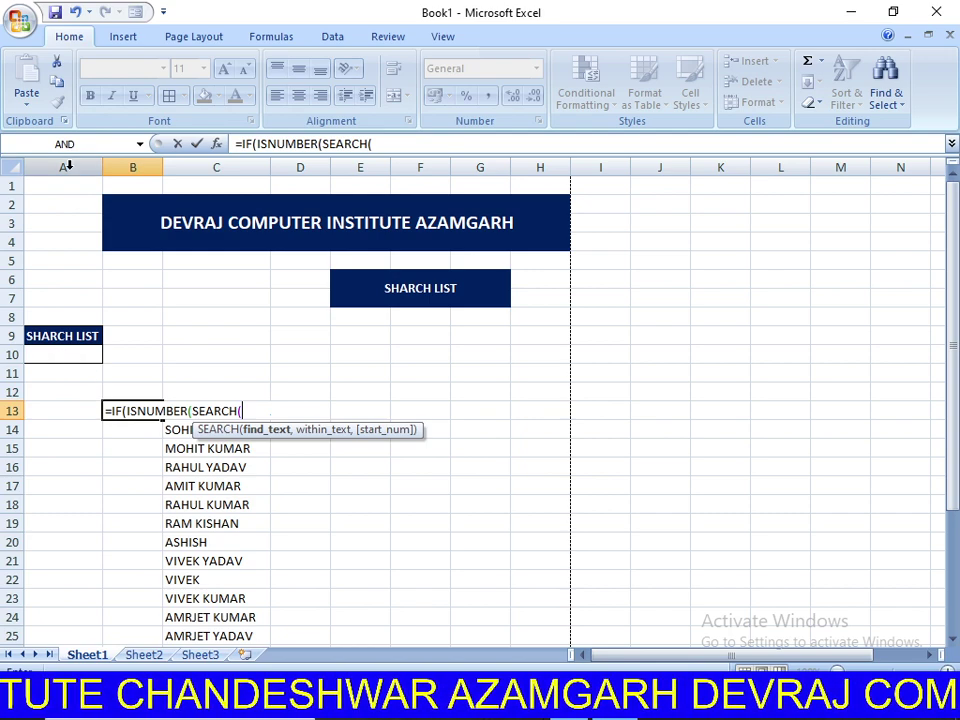
{"action": "left_click", "coordinate": [50, 354]}
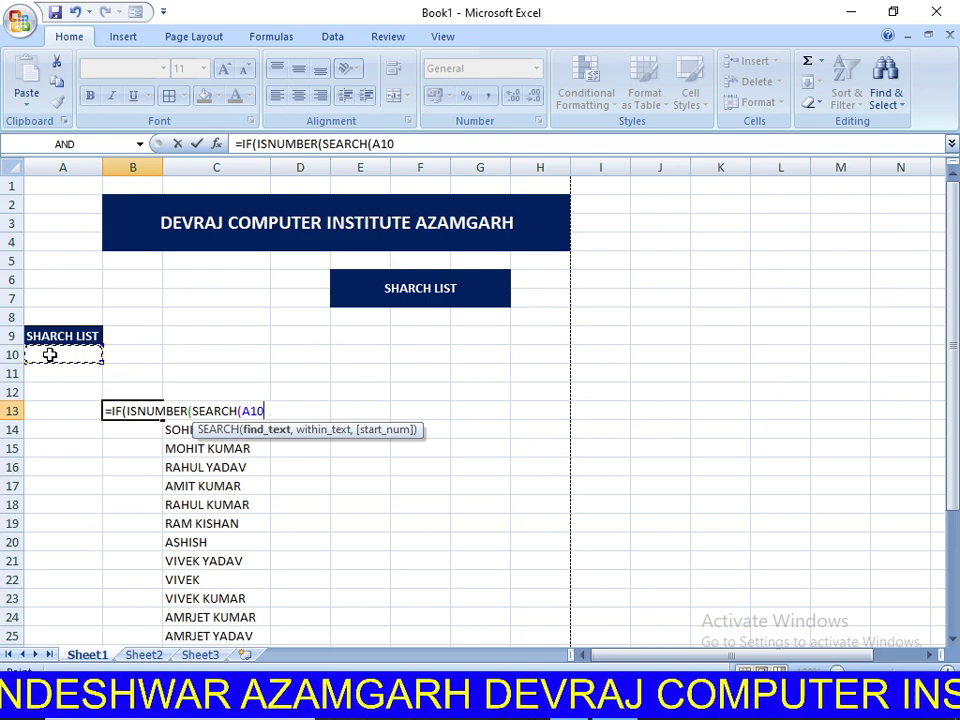
{"action": "type", "text": ","}
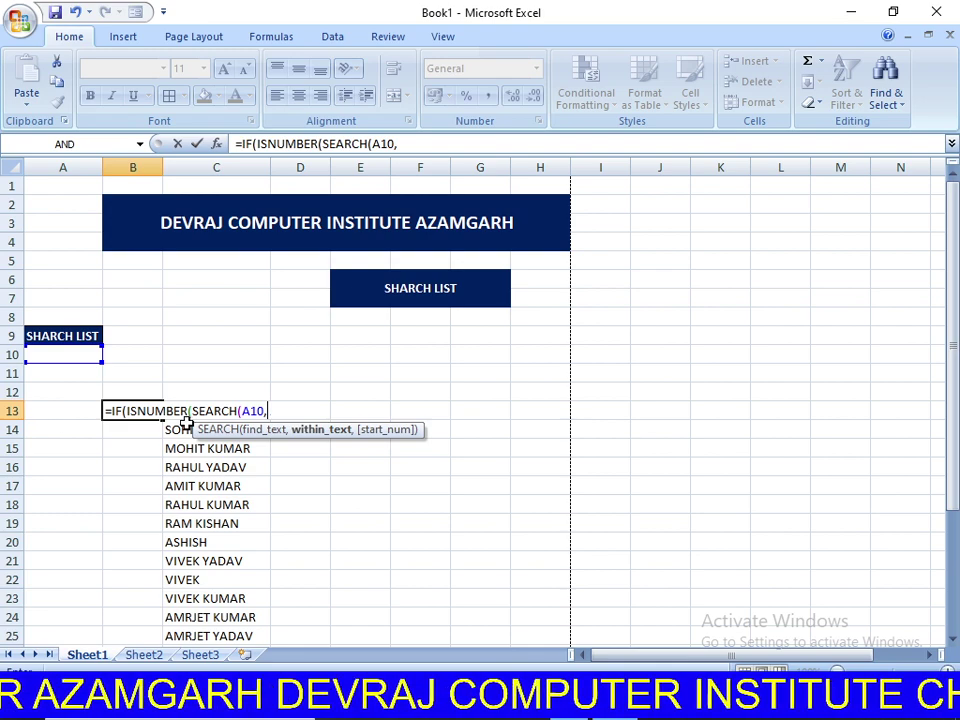
{"action": "type", "text": "C13"}
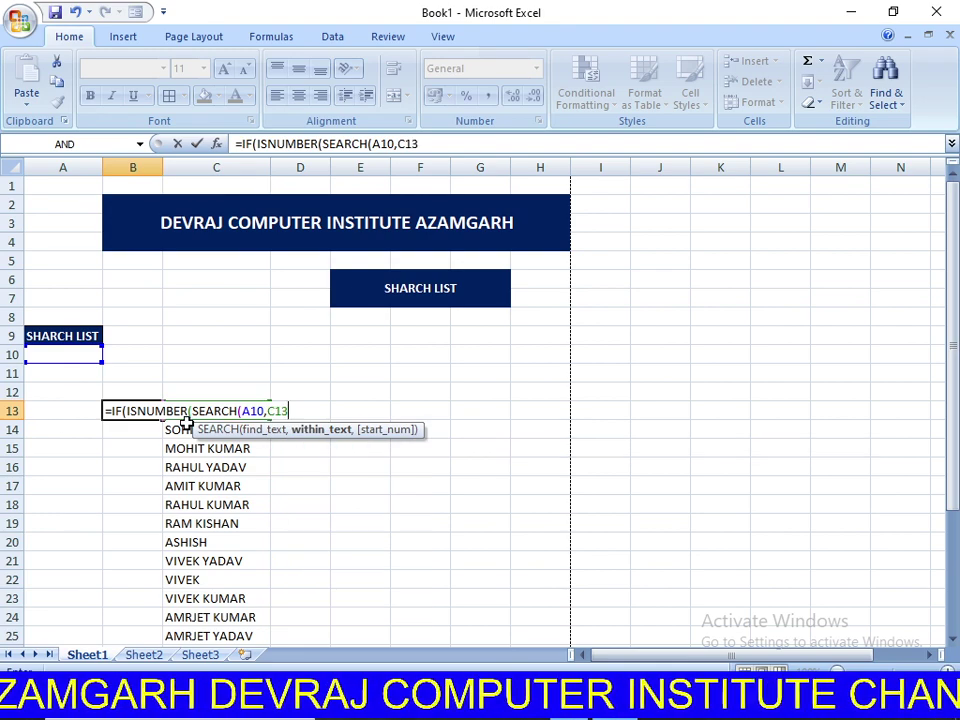
{"action": "type", "text": ")"}
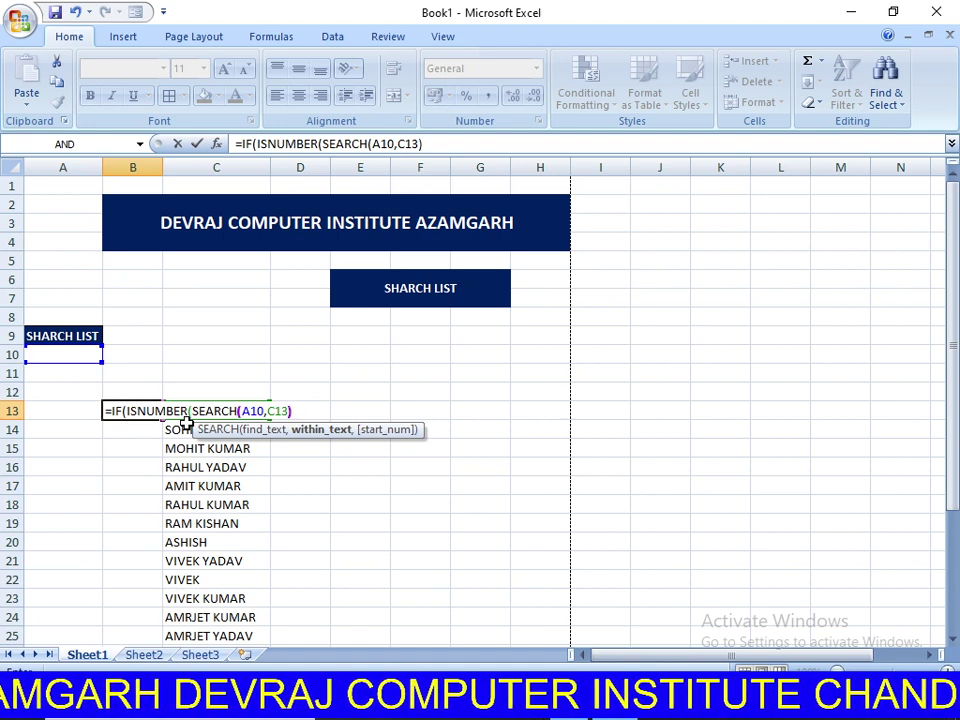
{"action": "type", "text": ")"}
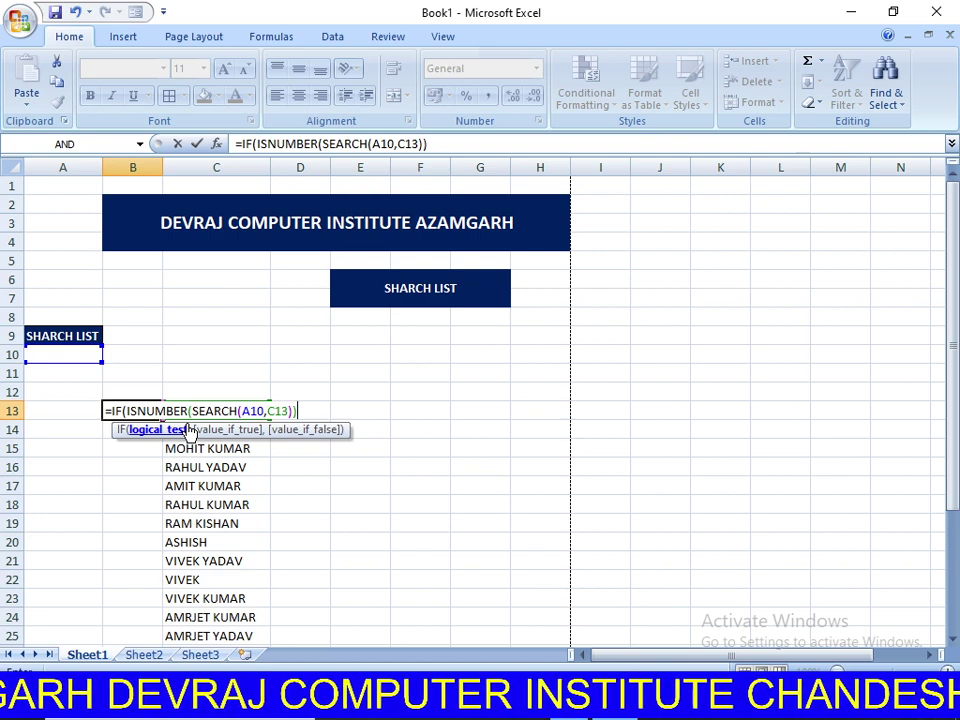
{"action": "type", "text": ","}
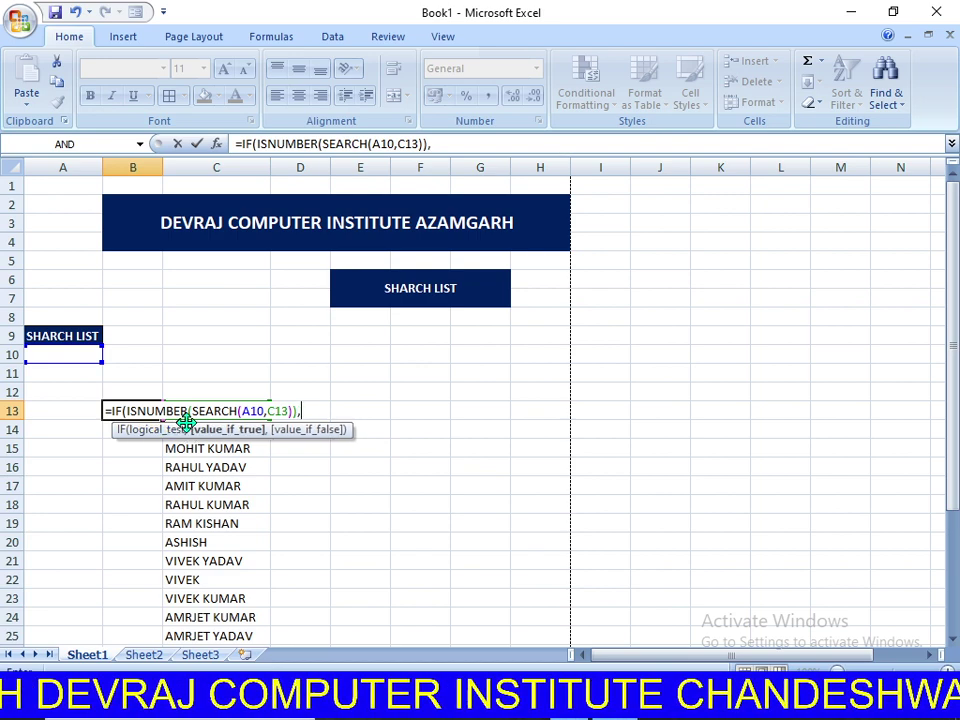
{"action": "type", "text": "MAX"}
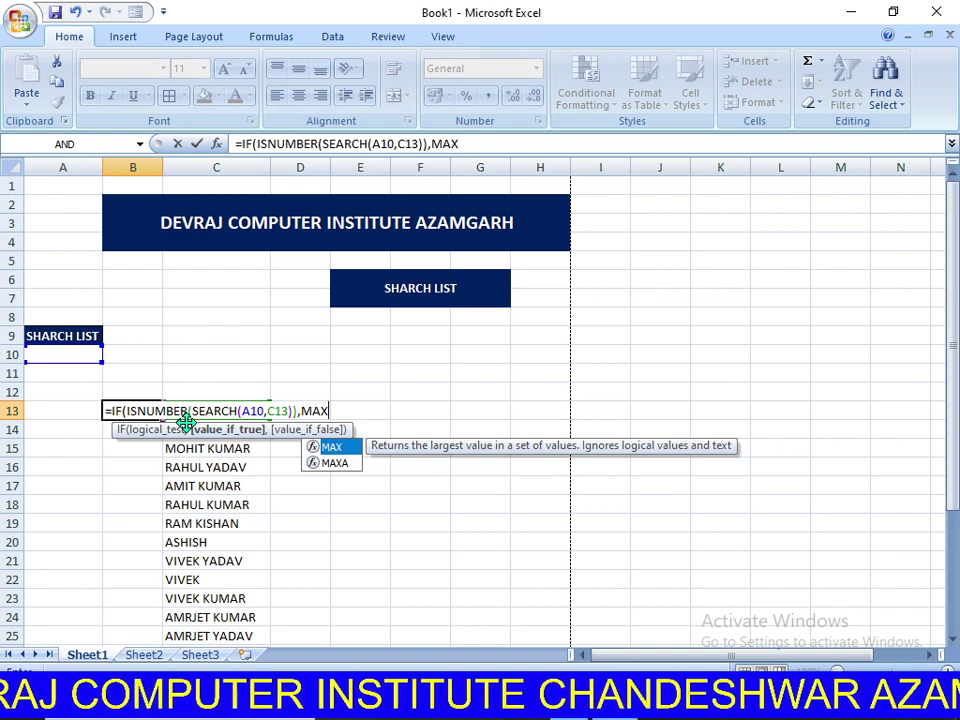
Finish B13's formula with MAX(B12:B12)+1 as the true value and 0 as false.
{"action": "type", "text": "("}
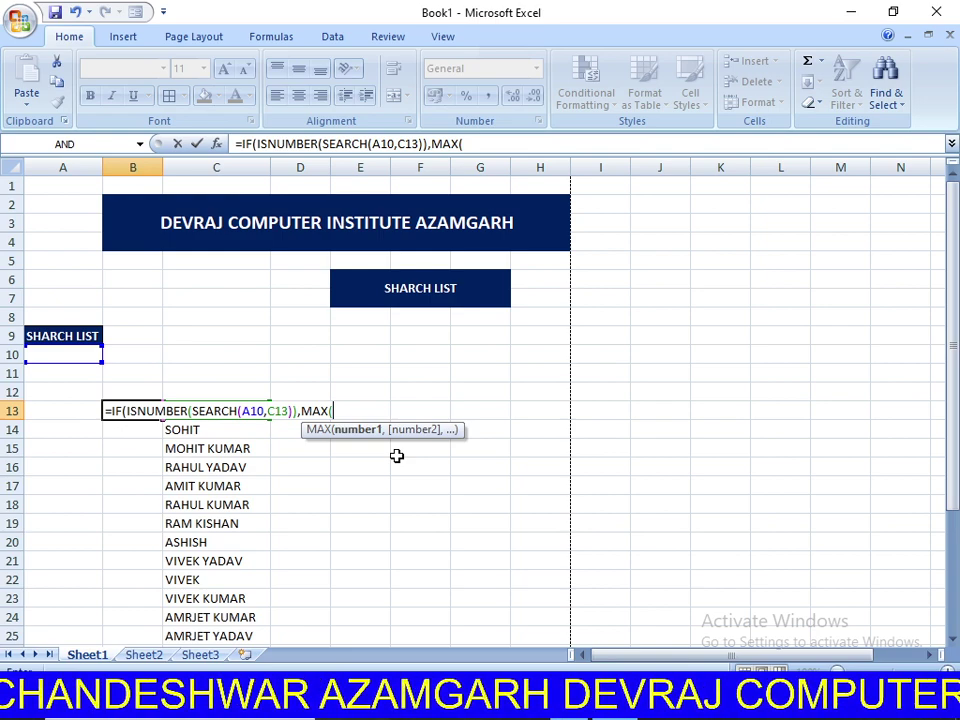
{"action": "type", "text": "B12"}
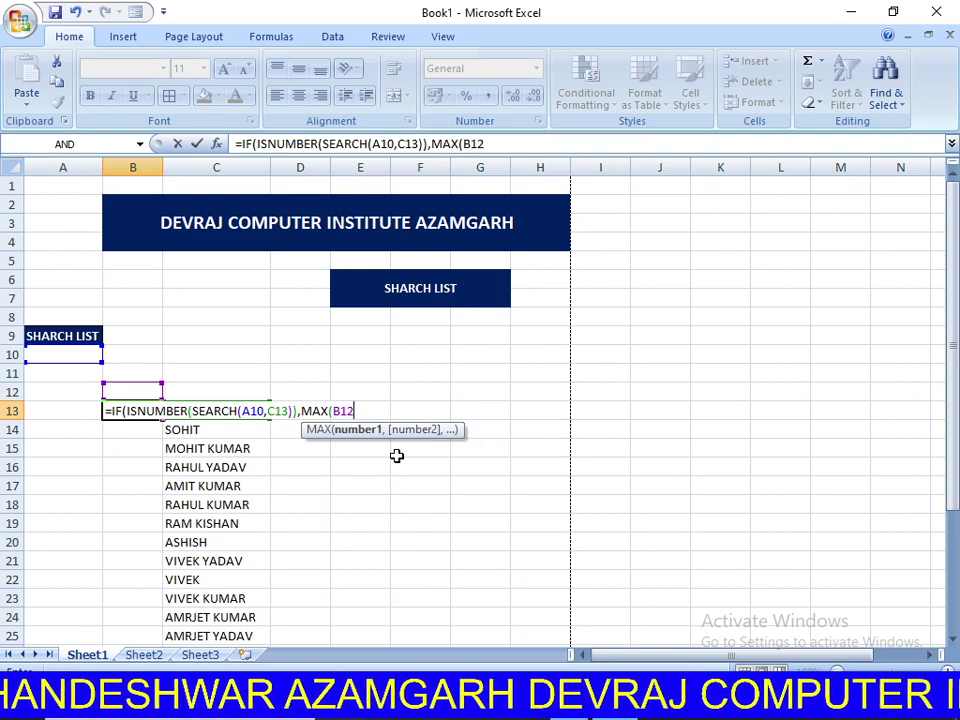
{"action": "type", "text": ":"}
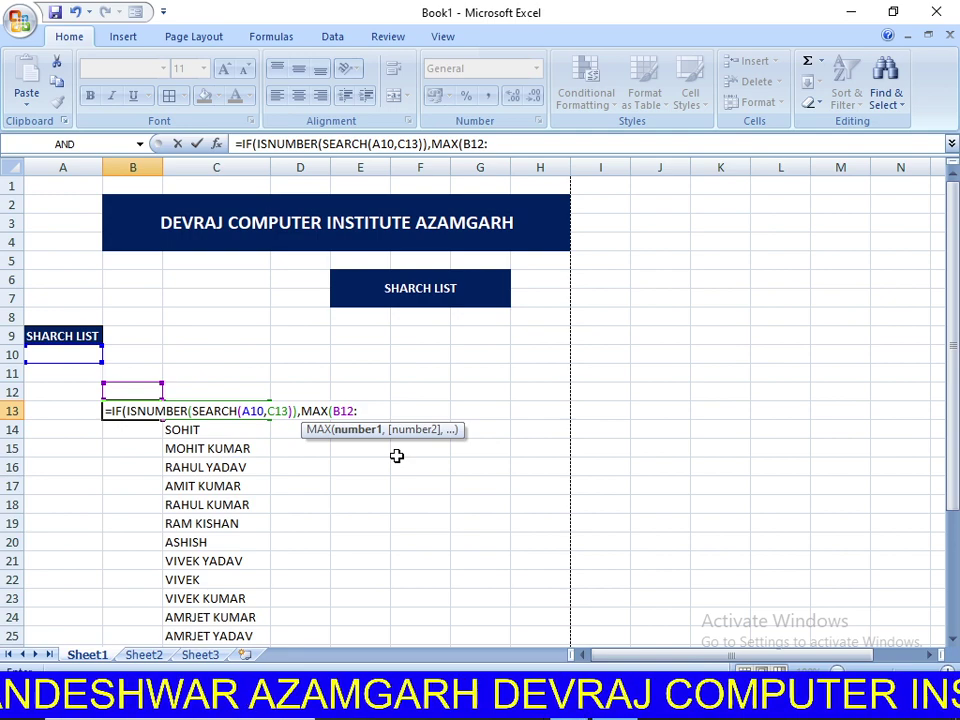
{"action": "type", "text": "B12"}
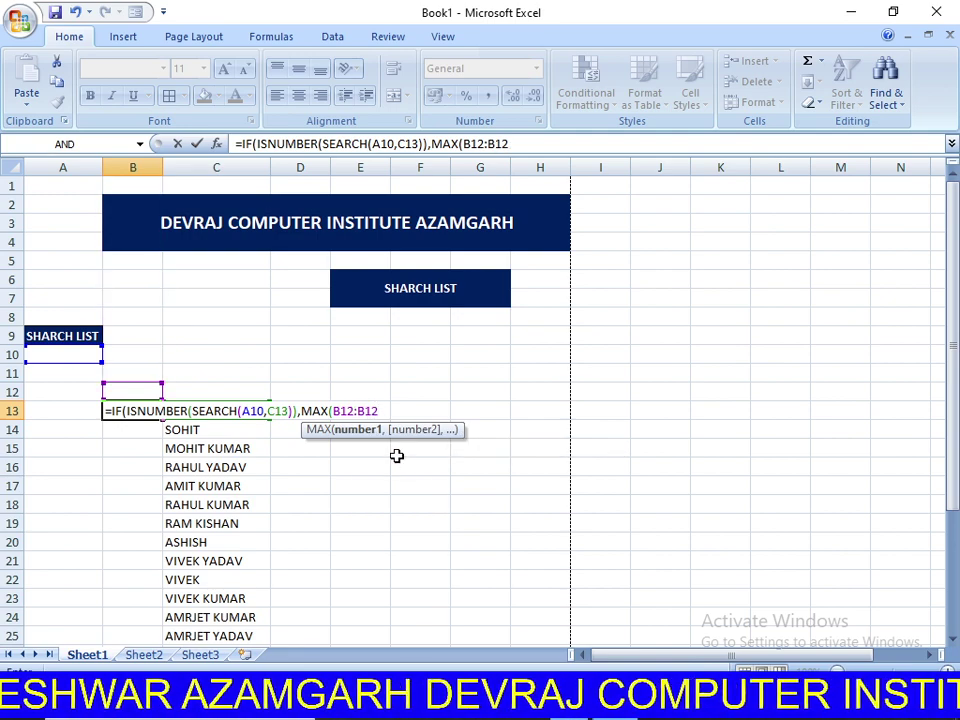
{"action": "type", "text": ")"}
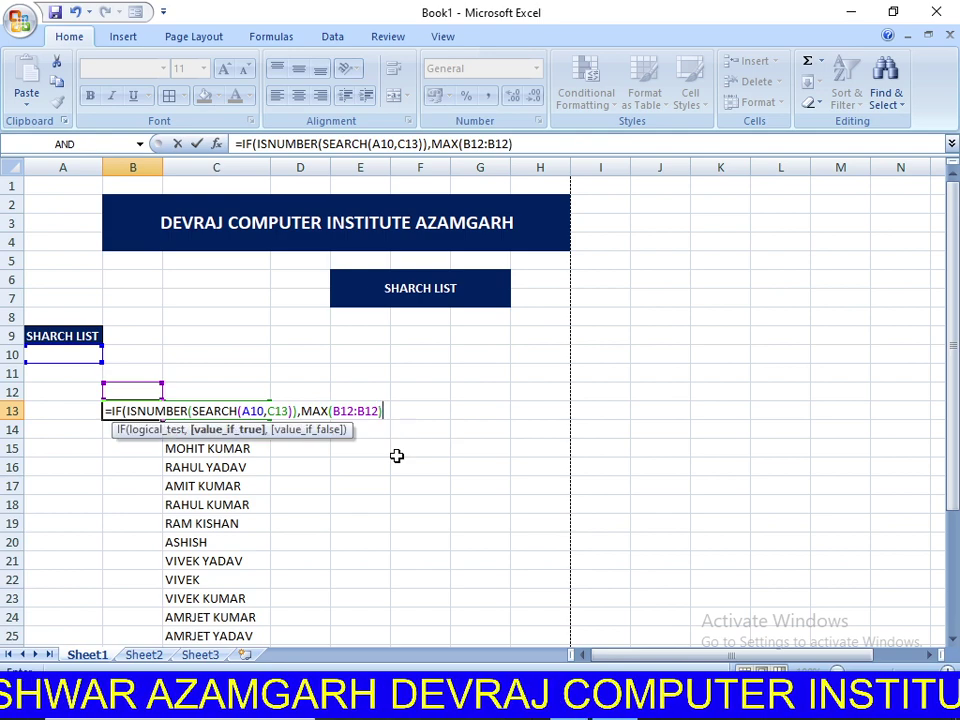
{"action": "type", "text": "+1"}
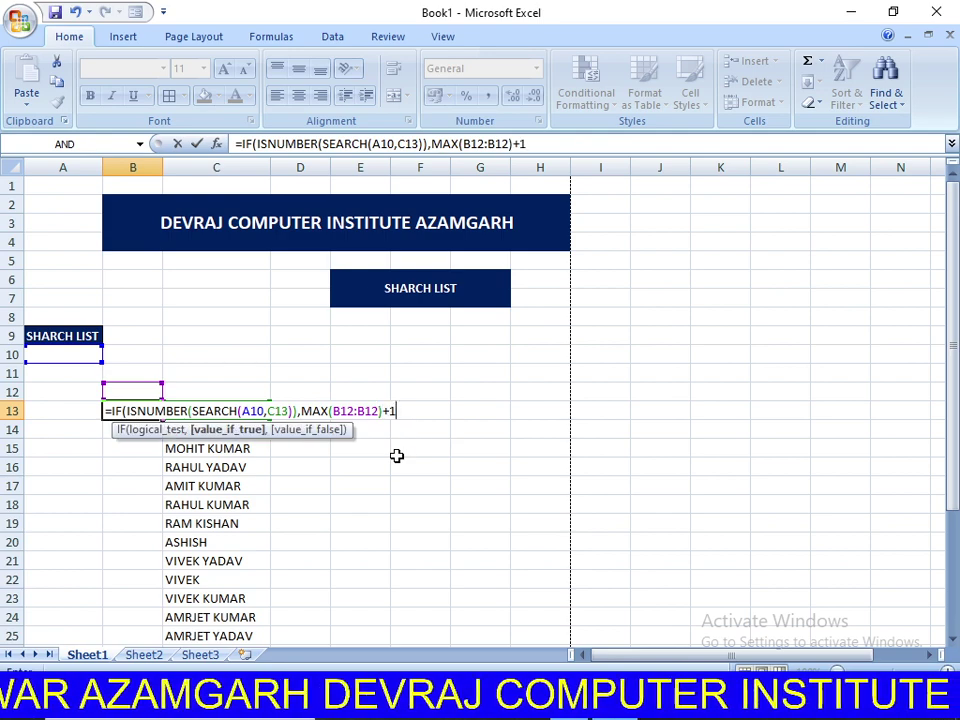
{"action": "type", "text": ",0"}
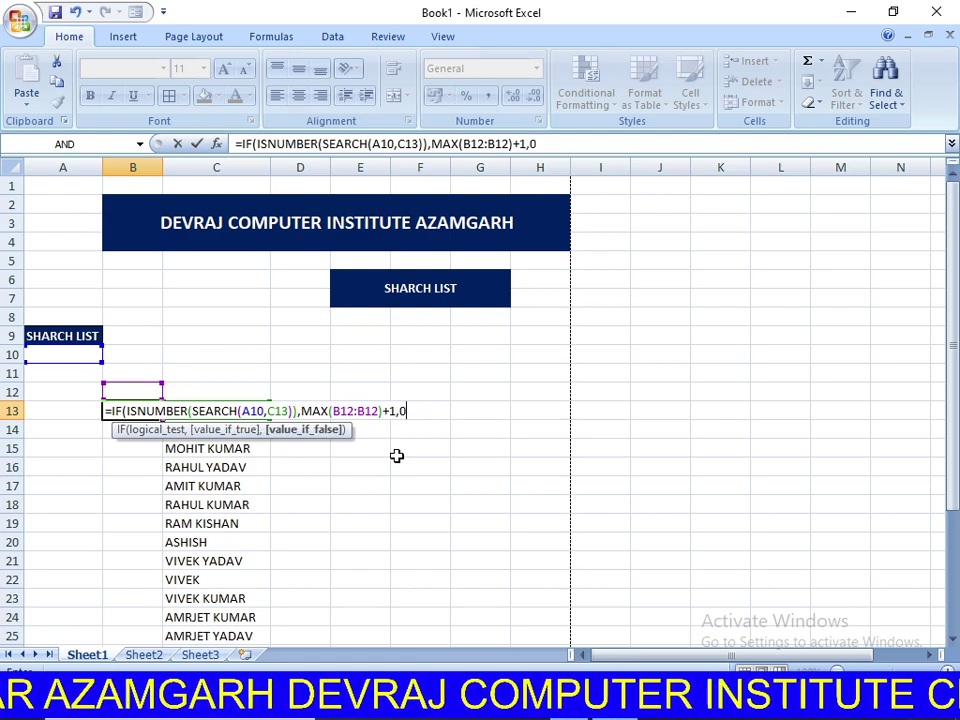
{"action": "type", "text": ")"}
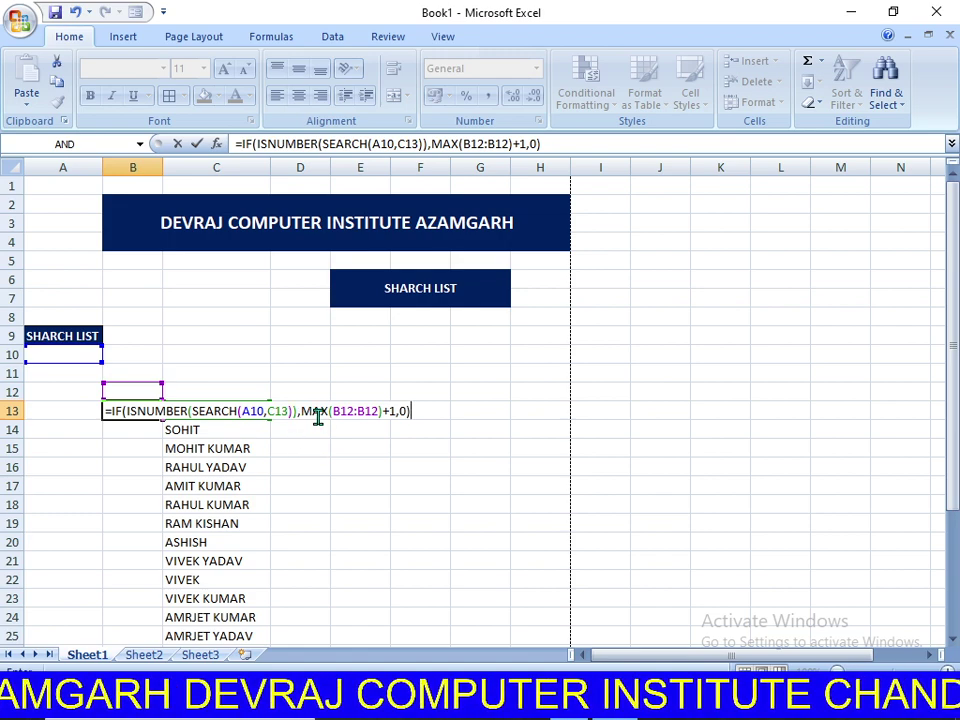
Lock the MAX range start as $B$12 and commit B13's formula, which shows 1.
{"action": "left_click", "coordinate": [342, 411]}
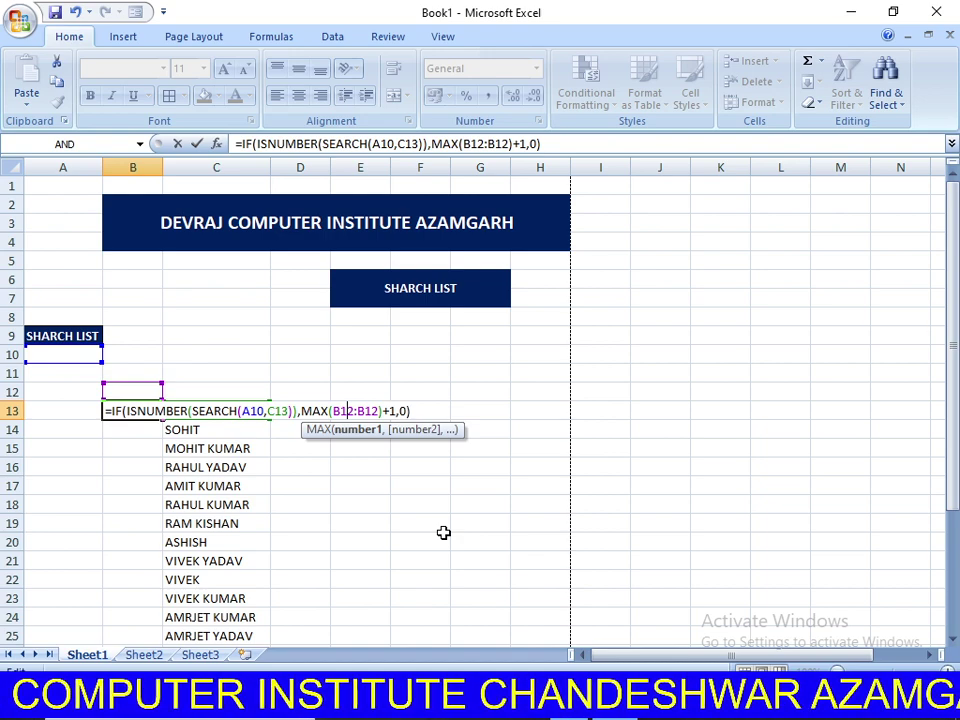
{"action": "key", "text": "F4"}
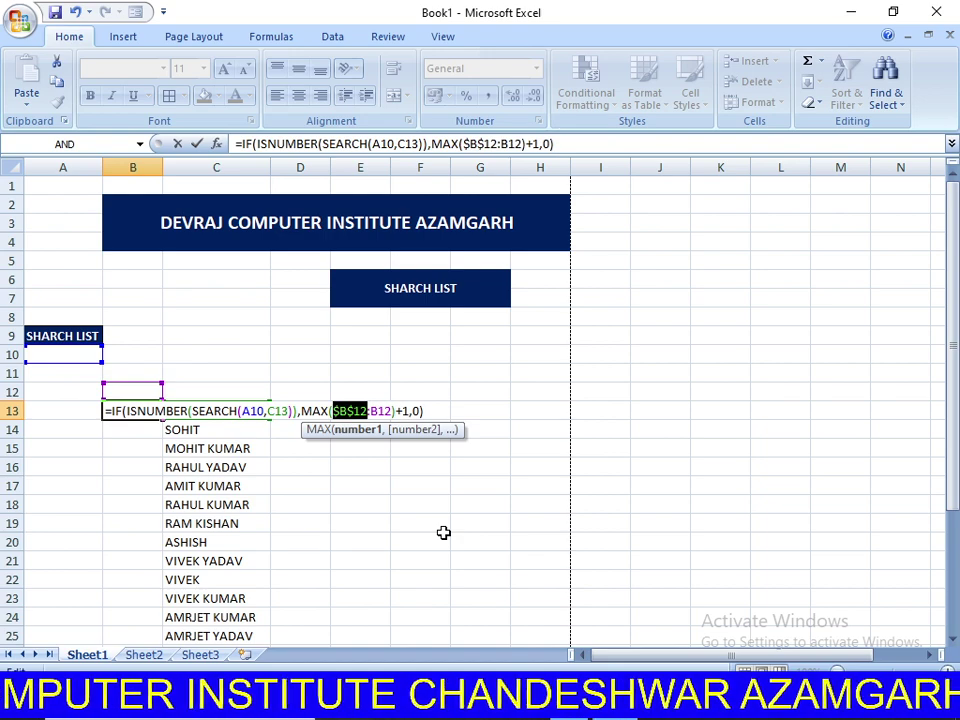
{"action": "left_click", "coordinate": [372, 411]}
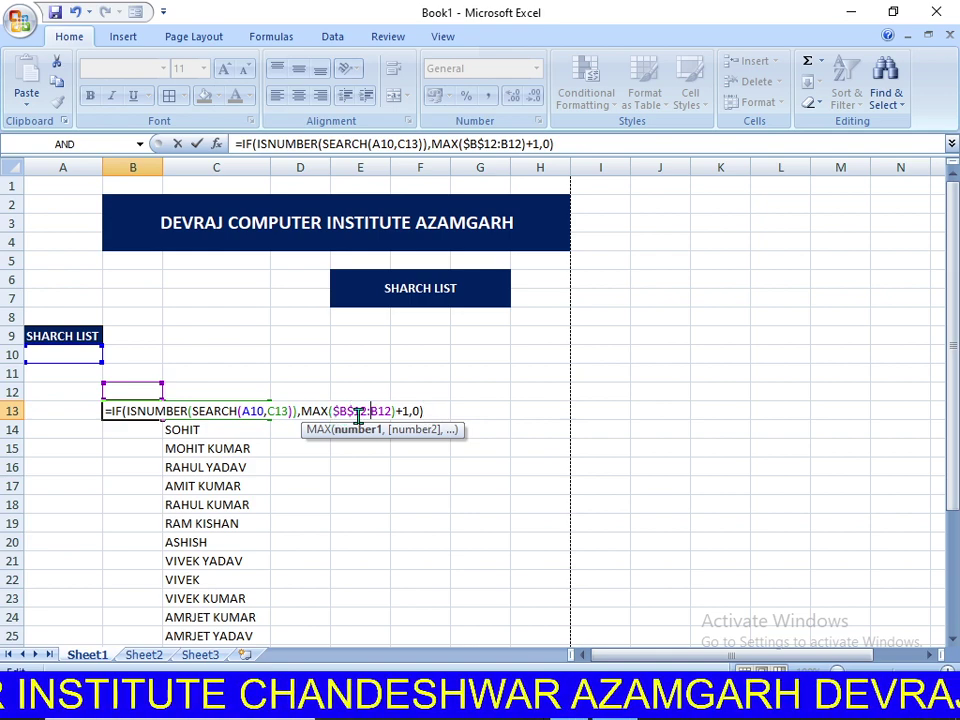
{"action": "left_click", "coordinate": [436, 412]}
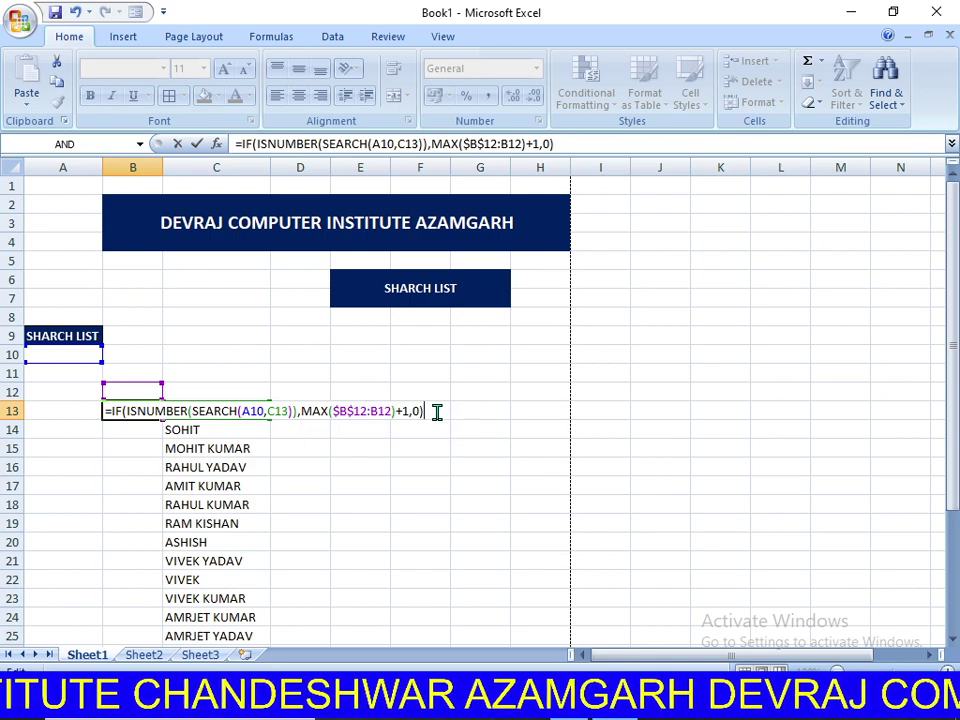
{"action": "key", "text": "Return"}
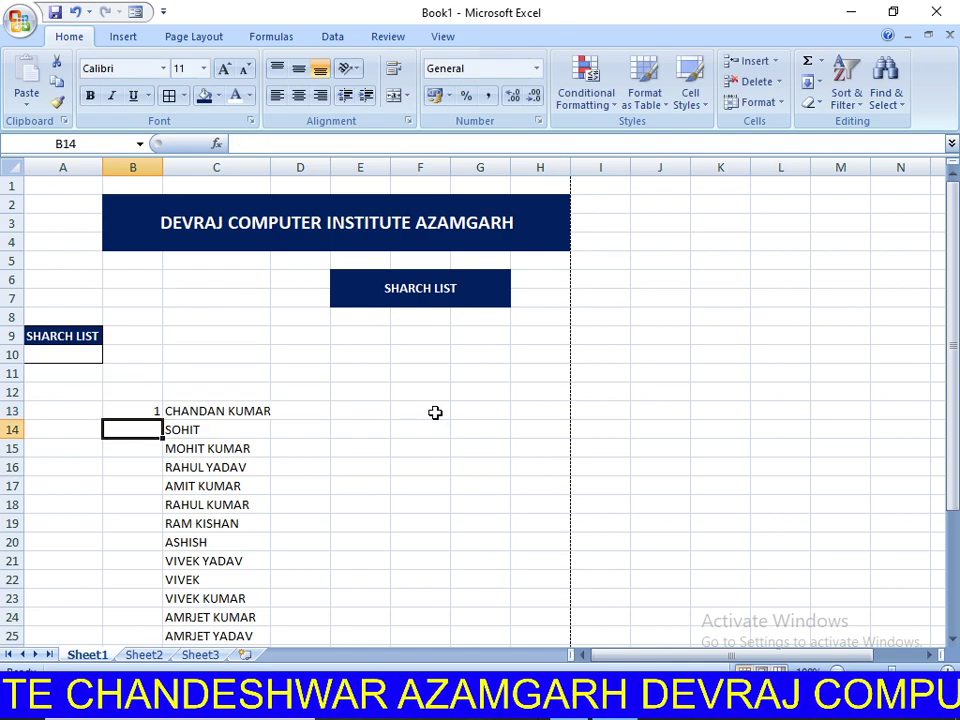
{"action": "scroll", "coordinate": [110, 390], "scroll_direction": "down", "scroll_amount": 2}
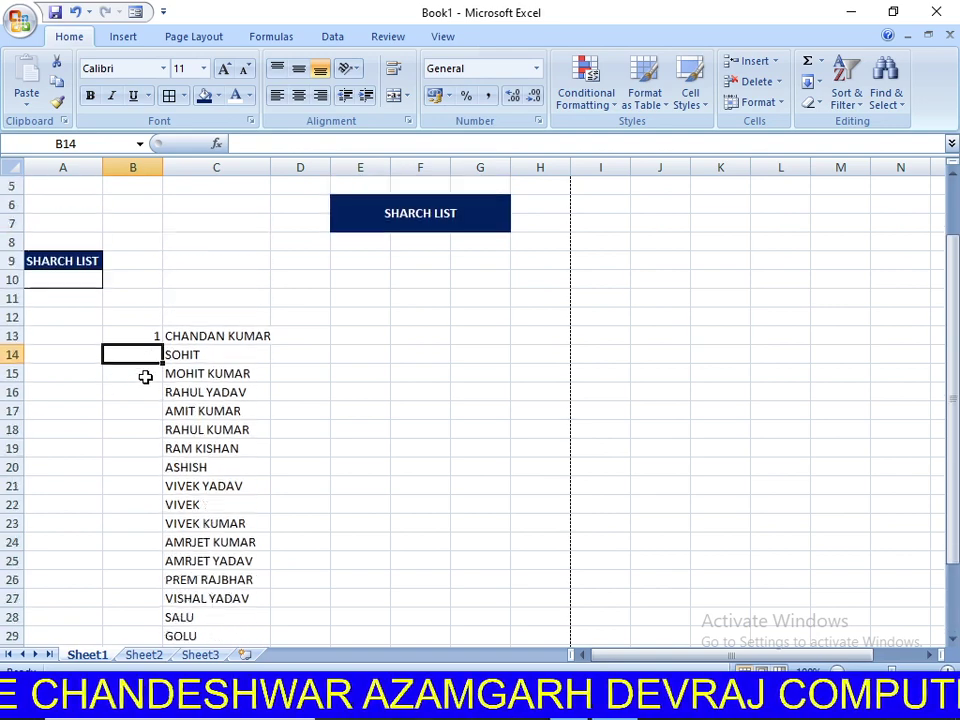
{"action": "scroll", "coordinate": [140, 375], "scroll_direction": "down", "scroll_amount": 2}
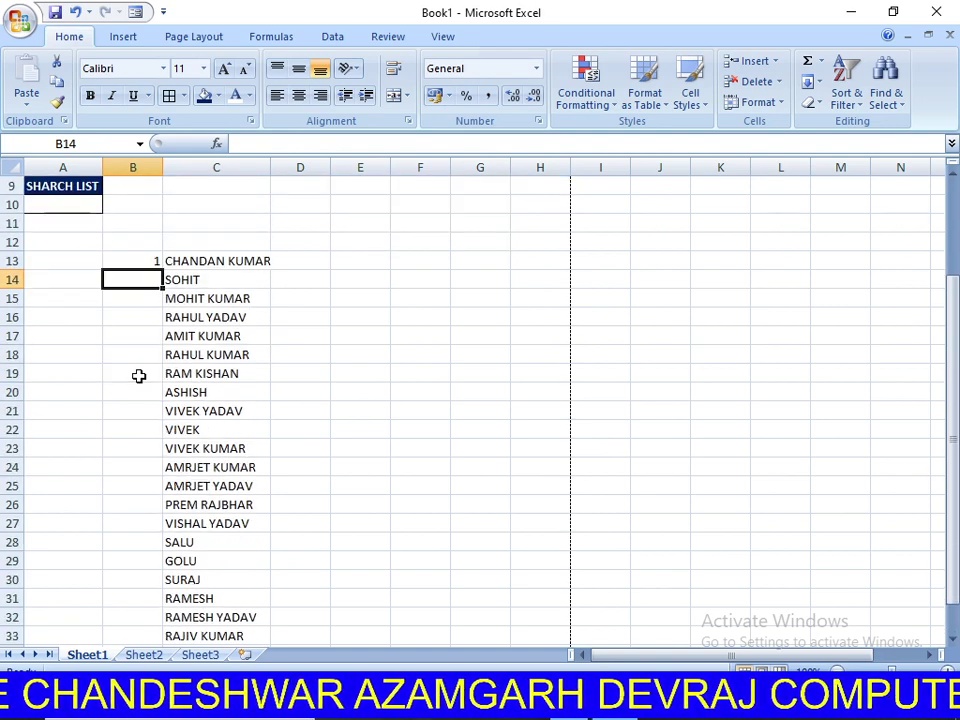
{"action": "left_click", "coordinate": [146, 259]}
{"action": "scroll", "coordinate": [120, 300], "scroll_direction": "down", "scroll_amount": 2}
{"action": "scroll", "coordinate": [99, 321], "scroll_direction": "up", "scroll_amount": 1}
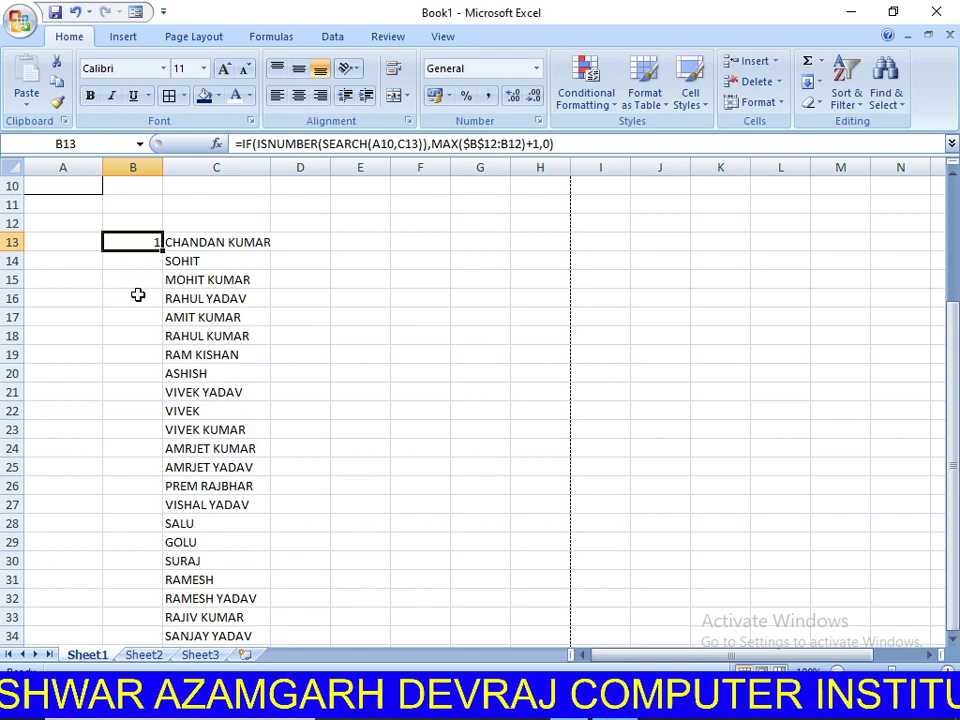
{"action": "left_click_drag", "start_coordinate": [134, 294], "coordinate": [135, 479]}
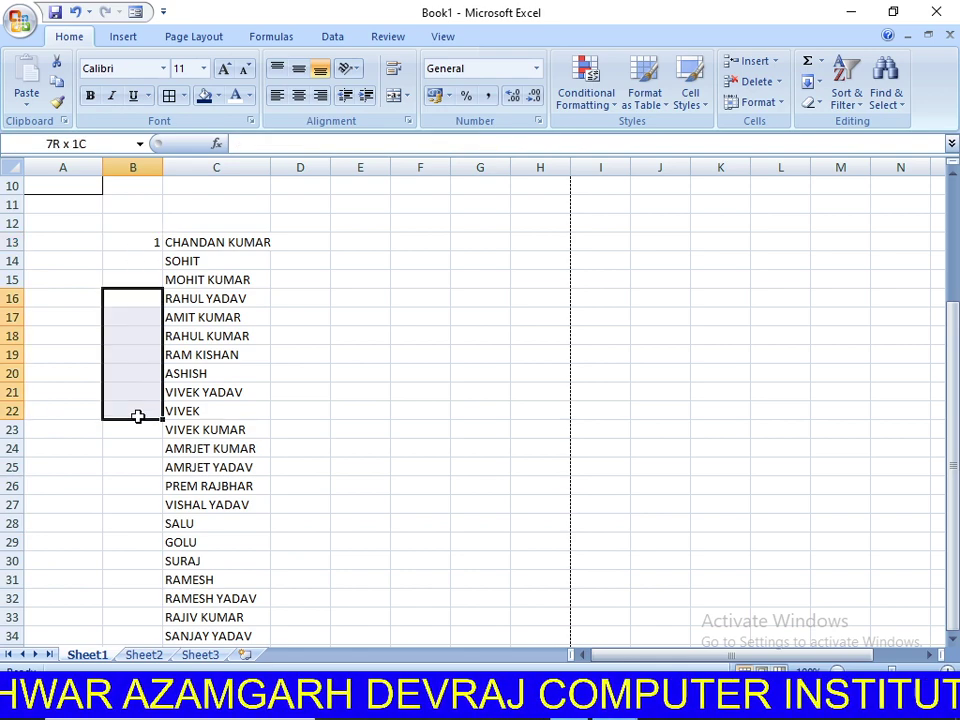
{"action": "left_click", "coordinate": [135, 467]}
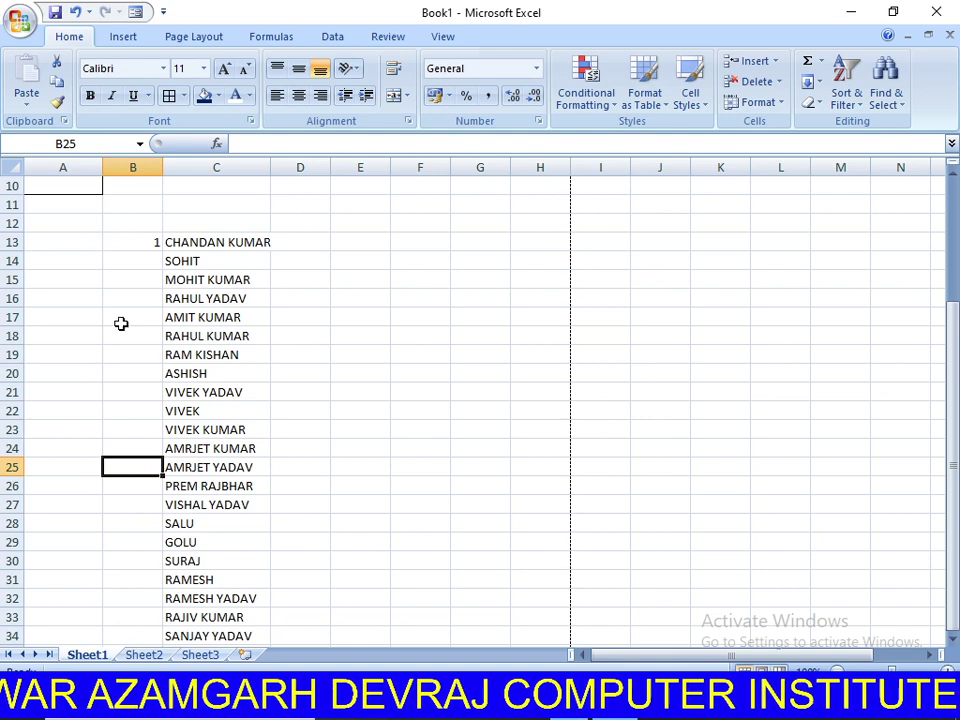
{"action": "left_click", "coordinate": [125, 280]}
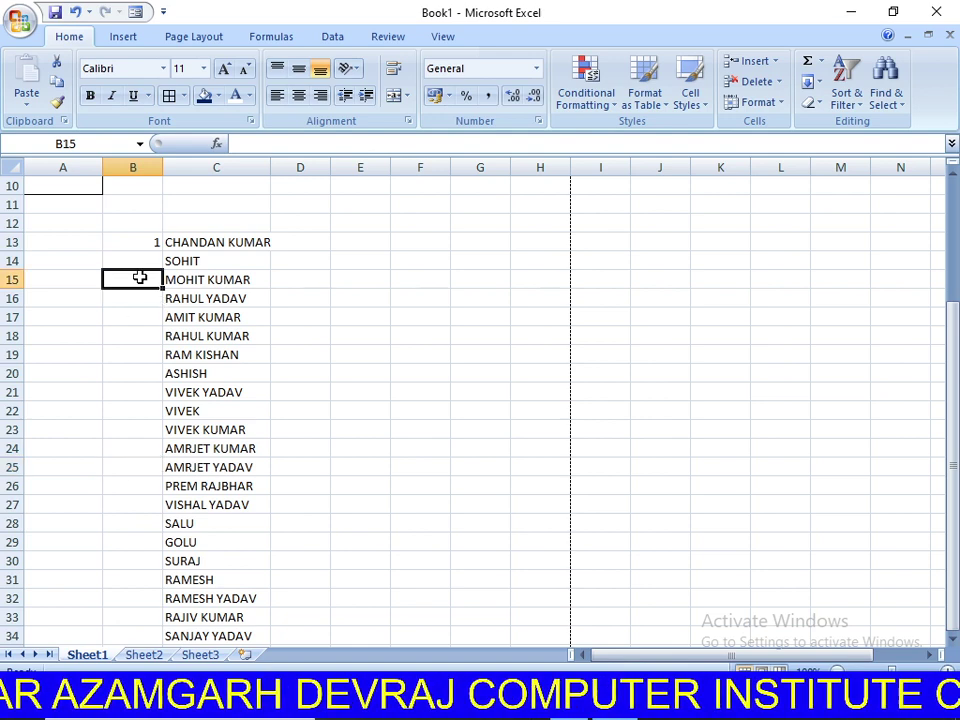
{"action": "mouse_move", "coordinate": [129, 271]}
{"action": "left_mouse_down"}
{"action": "mouse_move", "coordinate": [83, 313]}
{"action": "mouse_move", "coordinate": [529, 355]}
{"action": "left_mouse_up"}
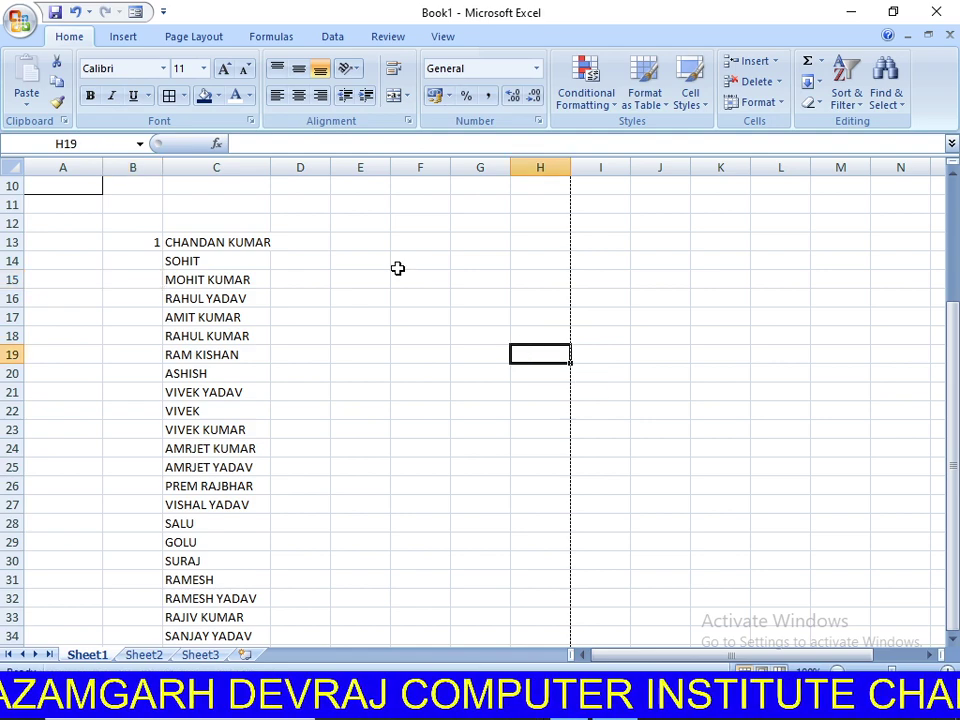
{"action": "left_click", "coordinate": [151, 240]}
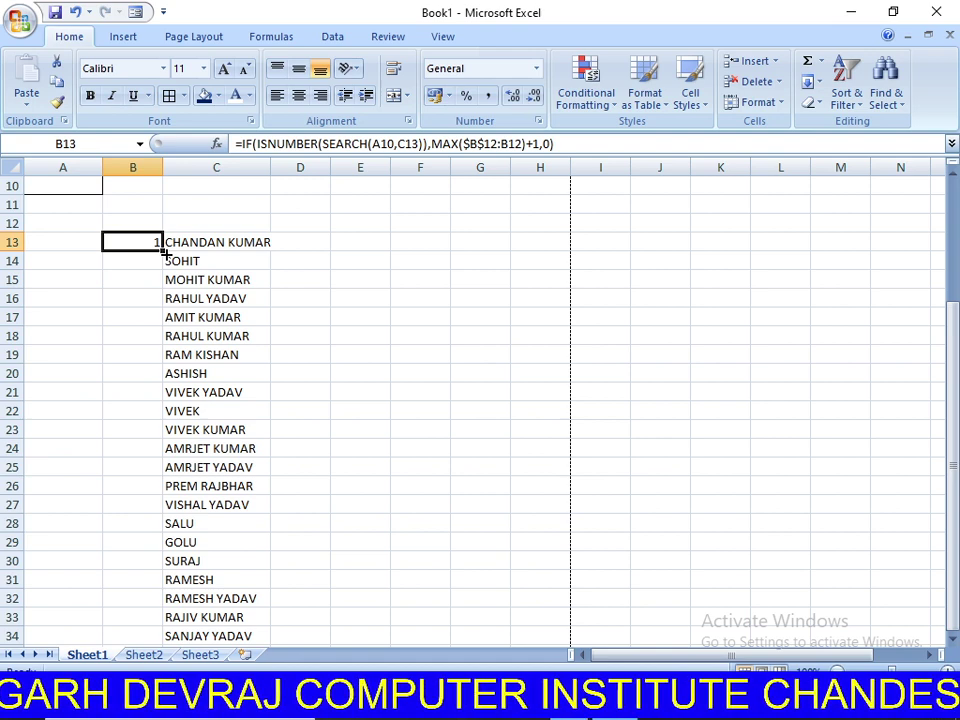
{"action": "scroll", "coordinate": [163, 253], "scroll_direction": "up", "scroll_amount": 2}
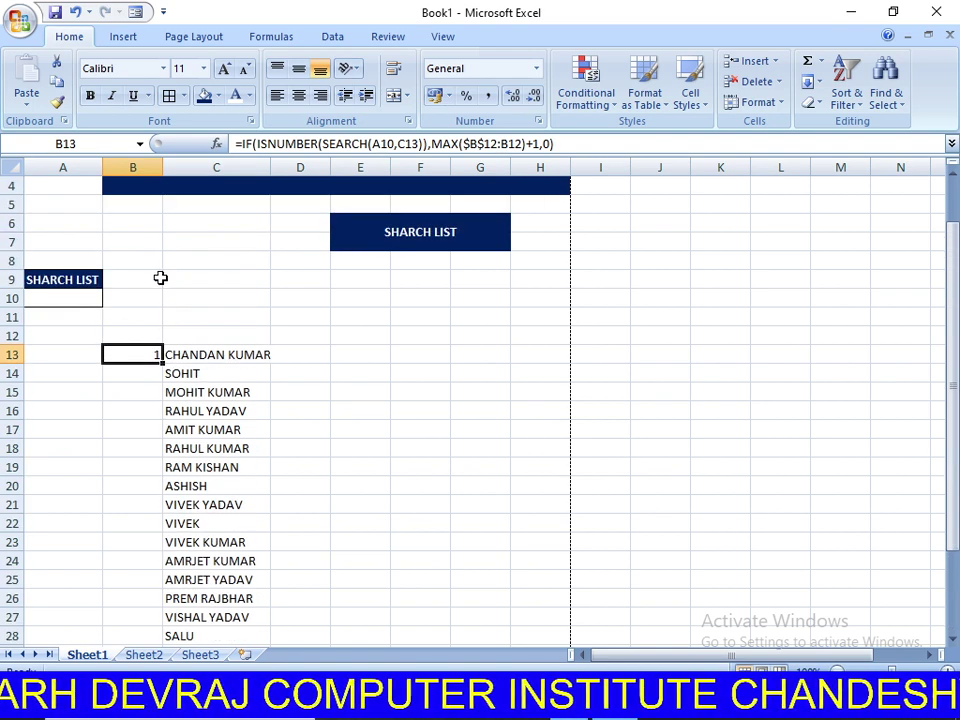
{"action": "left_click", "coordinate": [264, 260]}
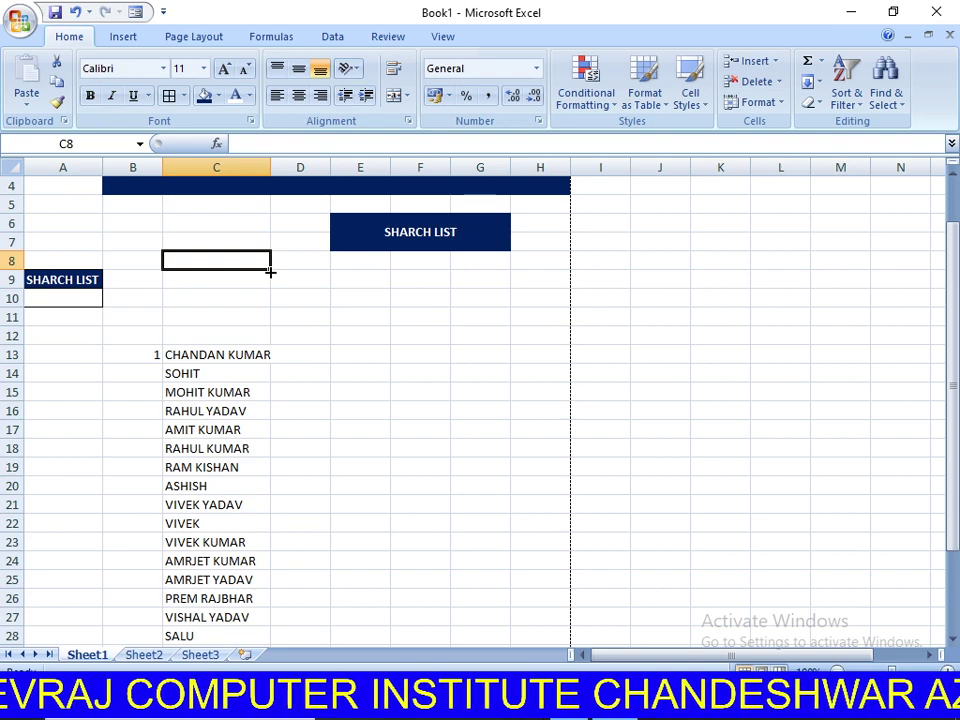
Drag-fill B13's formula down column B, then undo the fill.
{"action": "left_click", "coordinate": [136, 354]}
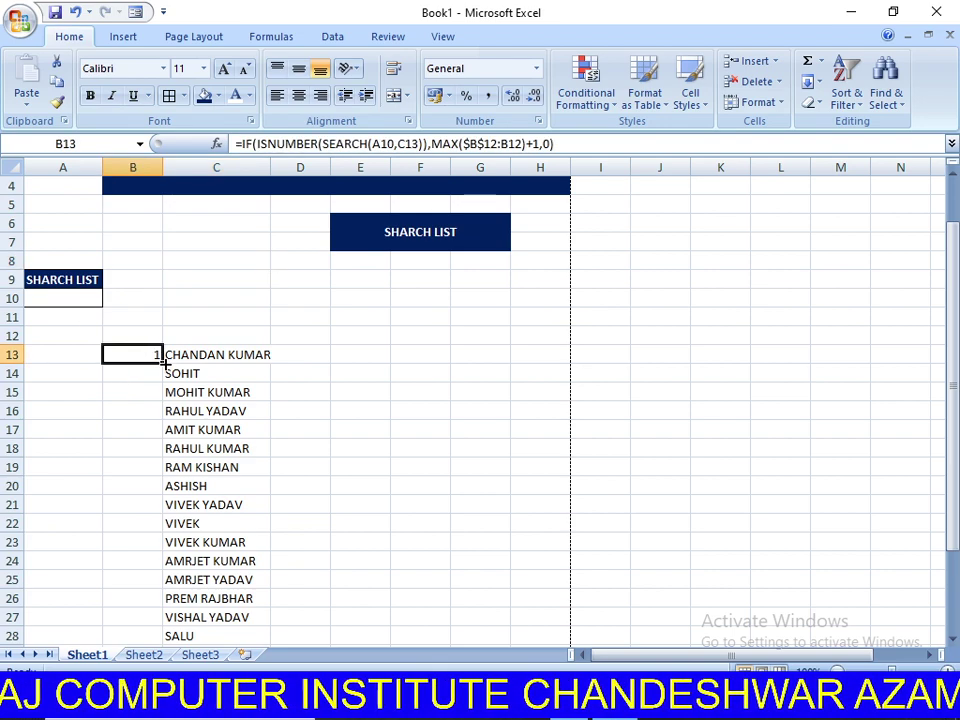
{"action": "mouse_move", "coordinate": [163, 363]}
{"action": "left_mouse_down"}
{"action": "mouse_move", "coordinate": [140, 624]}
{"action": "mouse_move", "coordinate": [167, 630]}
{"action": "left_mouse_up"}
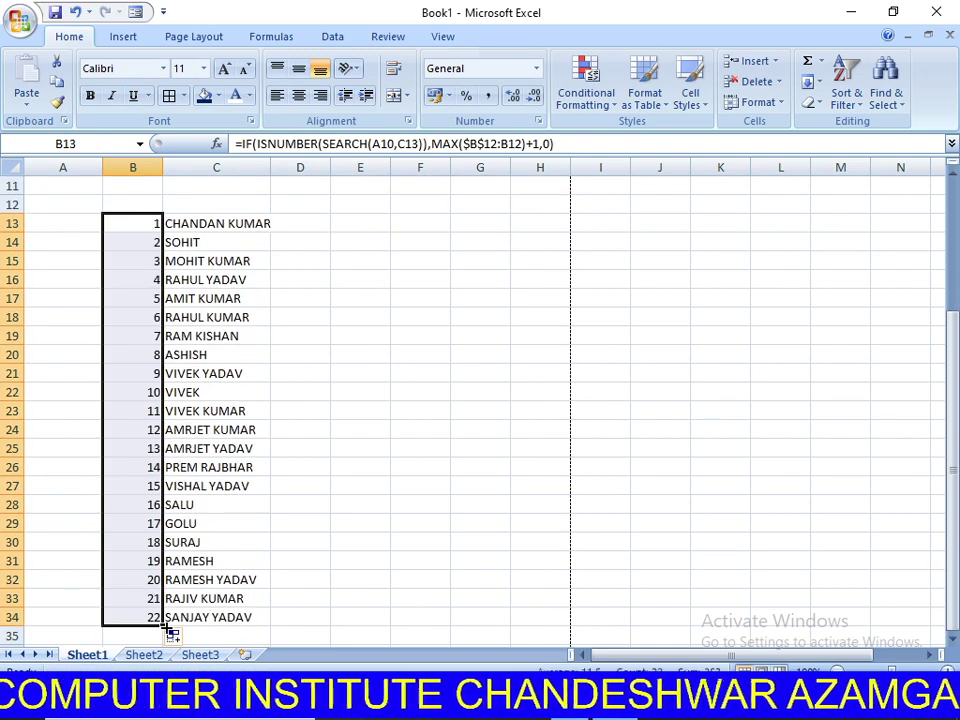
{"action": "scroll", "coordinate": [160, 620], "scroll_direction": "up", "scroll_amount": 4}
{"action": "scroll", "coordinate": [124, 594], "scroll_direction": "down", "scroll_amount": 6}
{"action": "scroll", "coordinate": [107, 561], "scroll_direction": "up", "scroll_amount": 2}
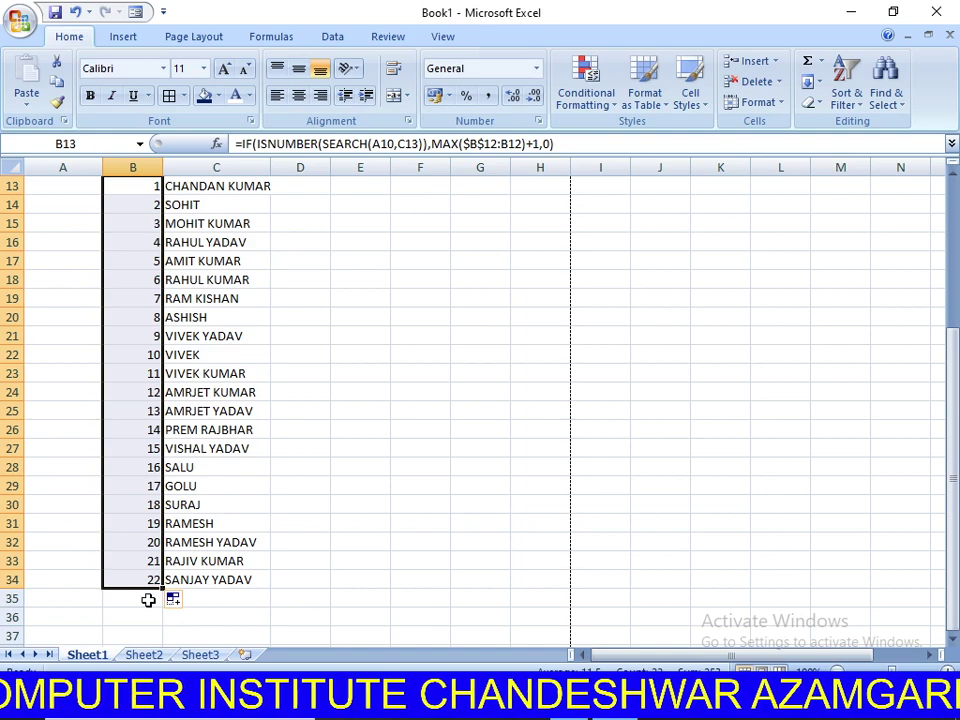
{"action": "scroll", "coordinate": [499, 429], "scroll_direction": "up", "scroll_amount": 2}
{"action": "scroll", "coordinate": [424, 422], "scroll_direction": "up", "scroll_amount": 3}
{"action": "scroll", "coordinate": [223, 414], "scroll_direction": "down", "scroll_amount": 4}
{"action": "scroll", "coordinate": [409, 408], "scroll_direction": "up", "scroll_amount": 1}
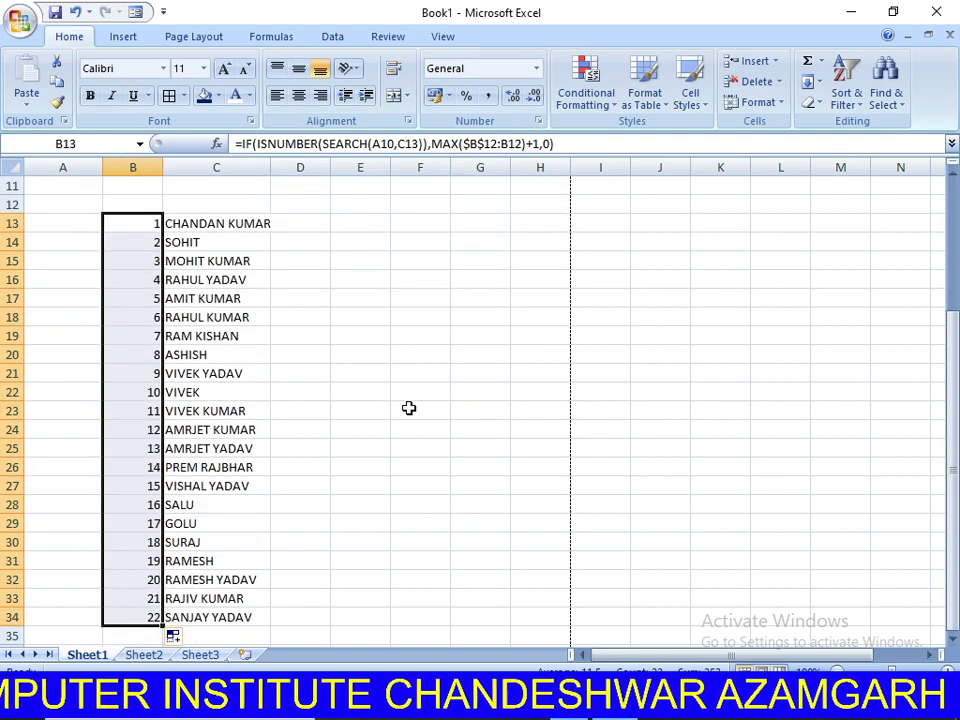
{"action": "left_click", "coordinate": [406, 347]}
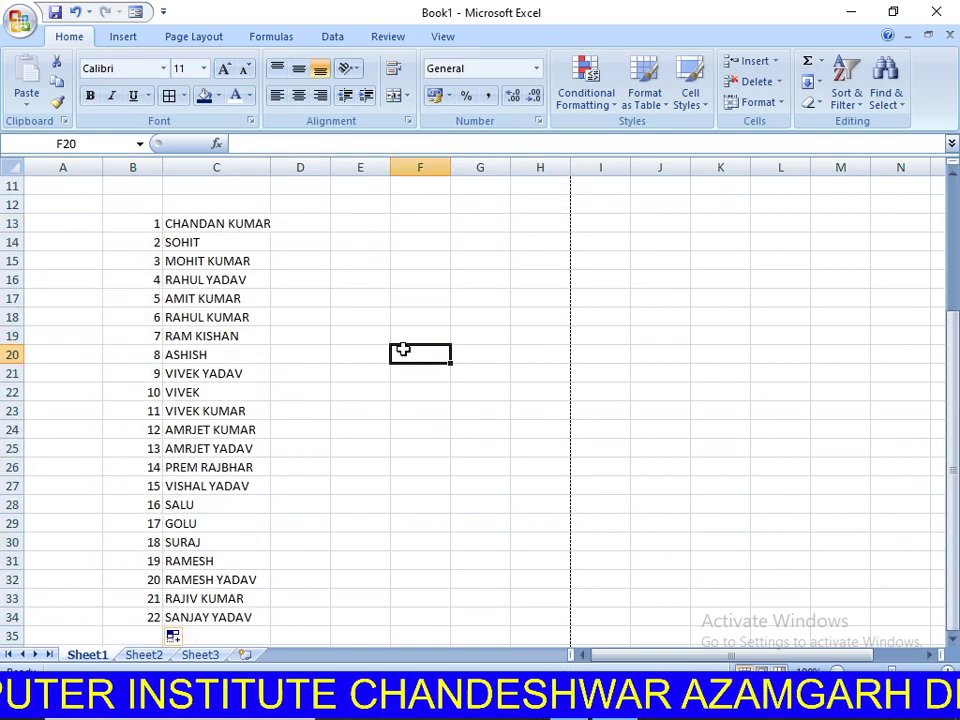
{"action": "key", "text": "ctrl+z"}
Fill B13's match-index formula down to B34, numbering the names 1 to 22.
{"action": "left_click", "coordinate": [137, 275]}
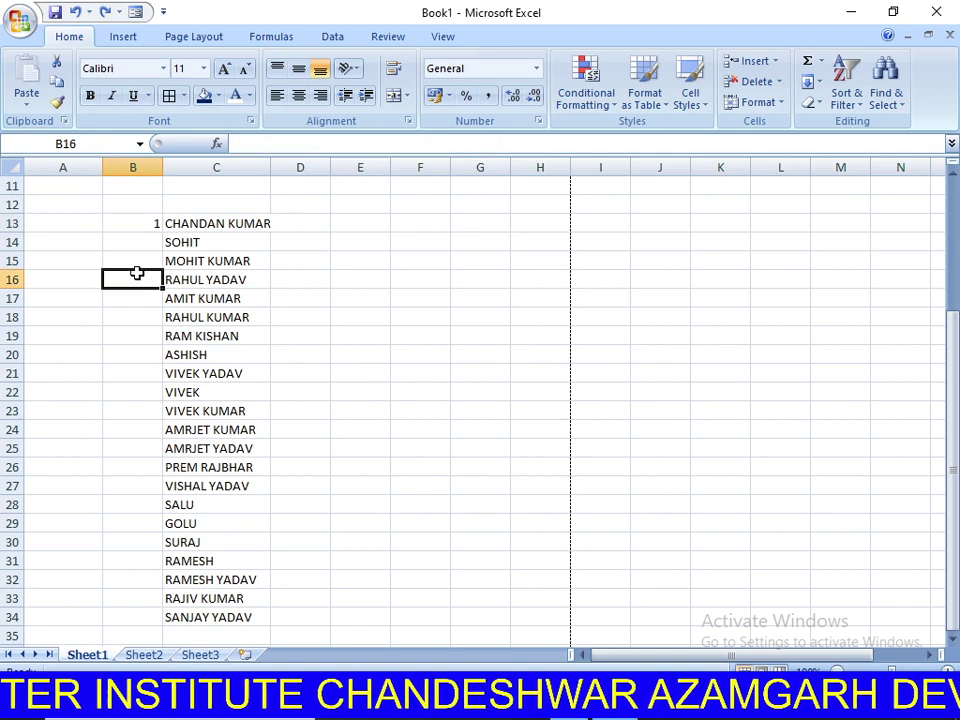
{"action": "left_click", "coordinate": [150, 225]}
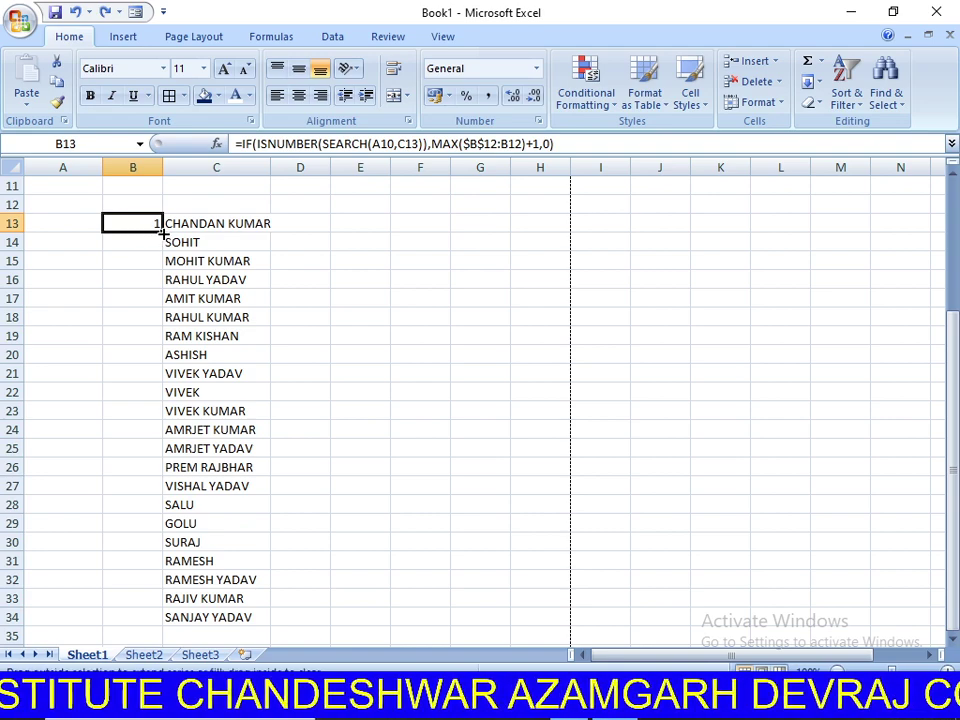
{"action": "double_click", "coordinate": [162, 232]}
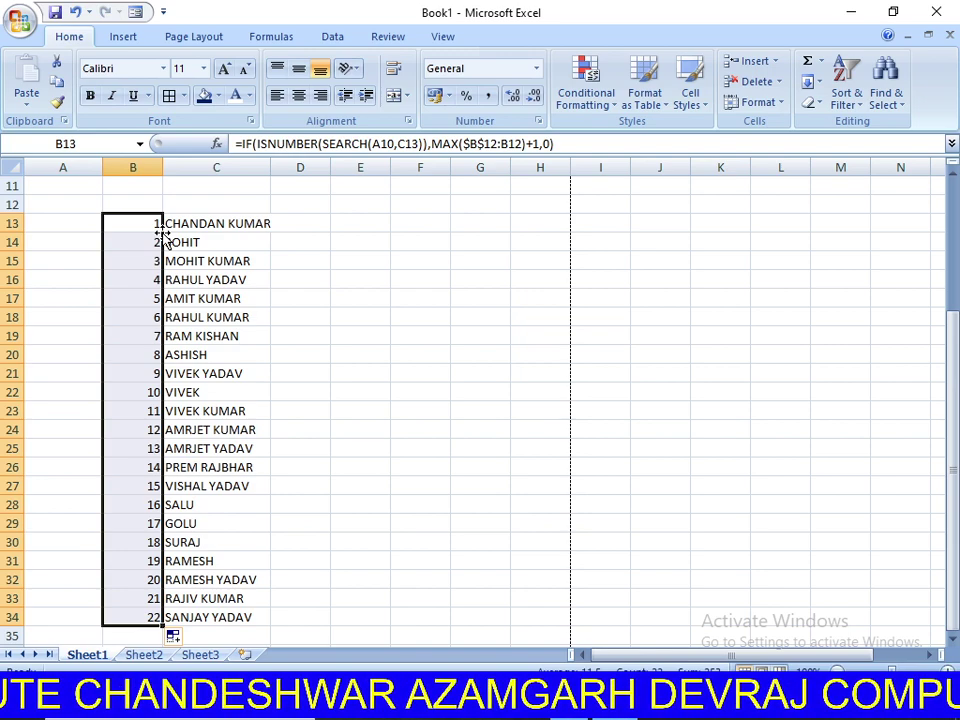
{"action": "left_click", "coordinate": [367, 407]}
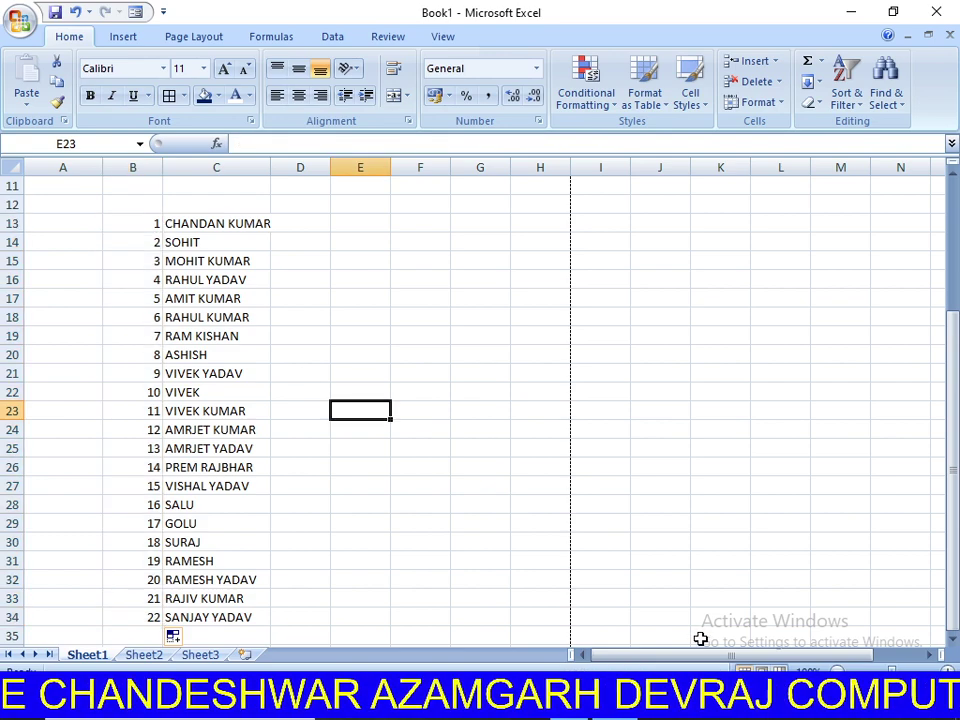
{"action": "left_click_drag", "start_coordinate": [690, 658], "coordinate": [690, 658]}
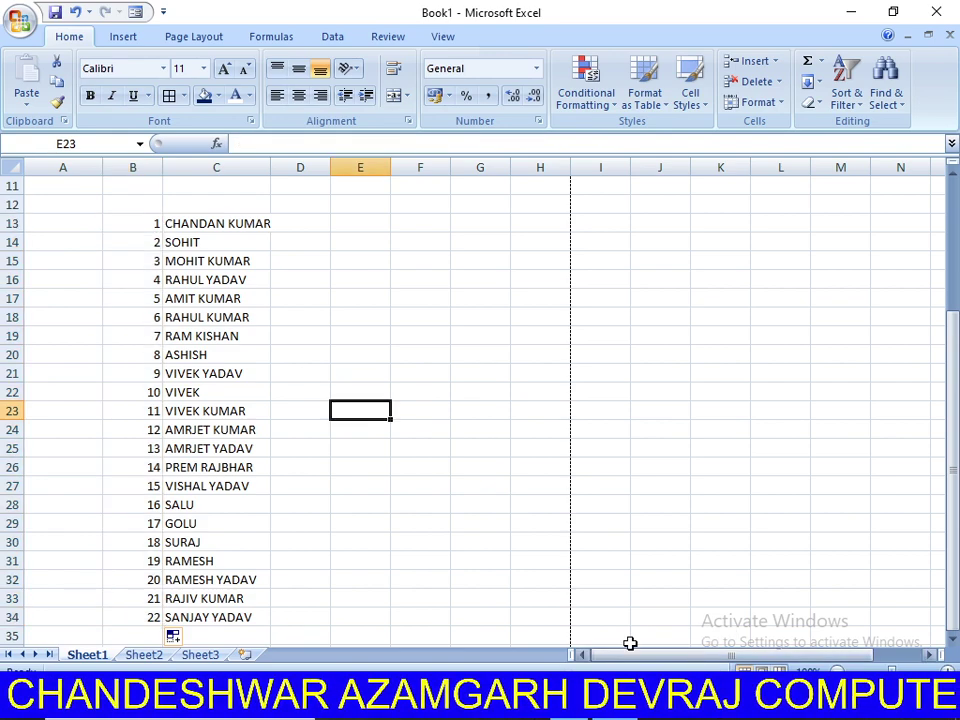
{"action": "scroll", "coordinate": [422, 589], "scroll_direction": "up", "scroll_amount": 3, "text": "ctrl"}
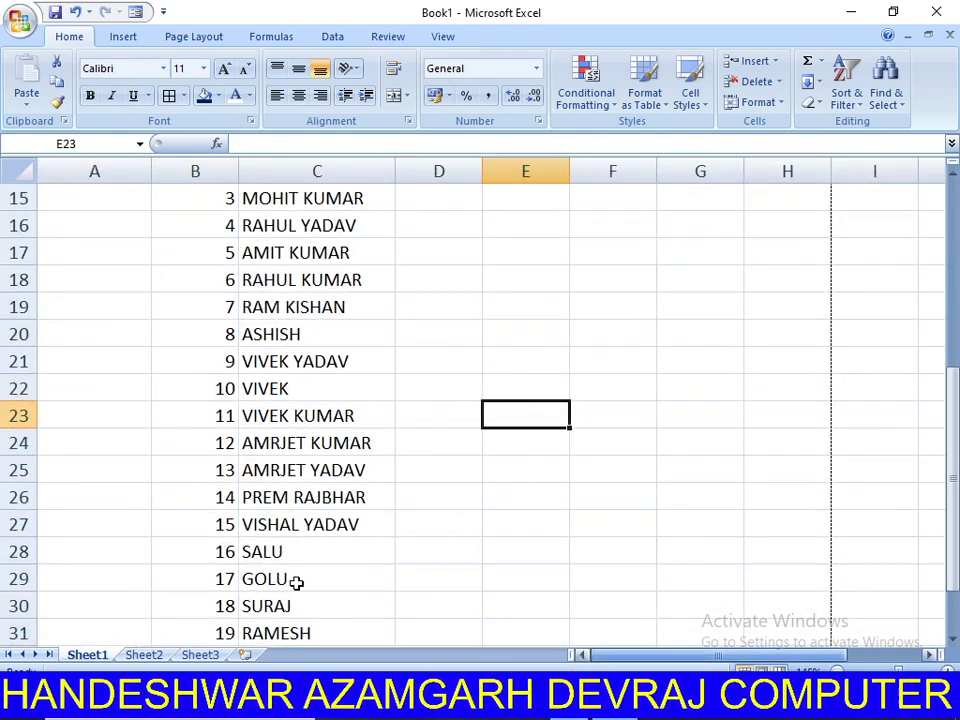
{"action": "scroll", "coordinate": [173, 525], "scroll_direction": "up", "scroll_amount": 4}
{"action": "scroll", "coordinate": [173, 525], "scroll_direction": "down", "scroll_amount": 1, "text": "ctrl"}
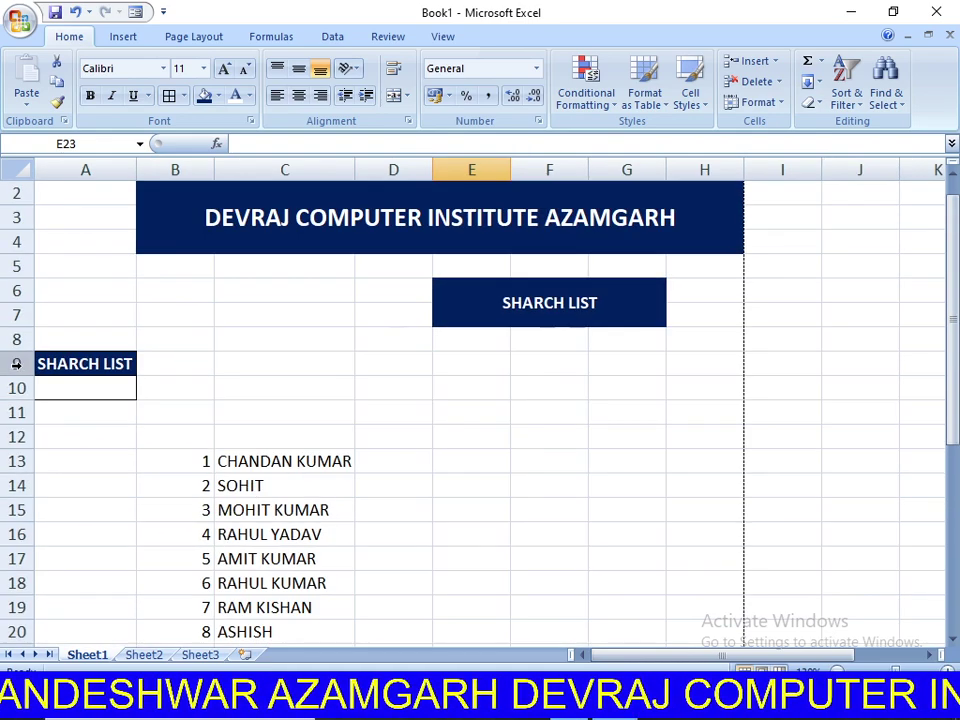
Try S and then O as the search letter in A10.
{"action": "left_click", "coordinate": [61, 396]}
{"action": "scroll", "coordinate": [214, 405], "scroll_direction": "down", "scroll_amount": 2, "text": "ctrl"}
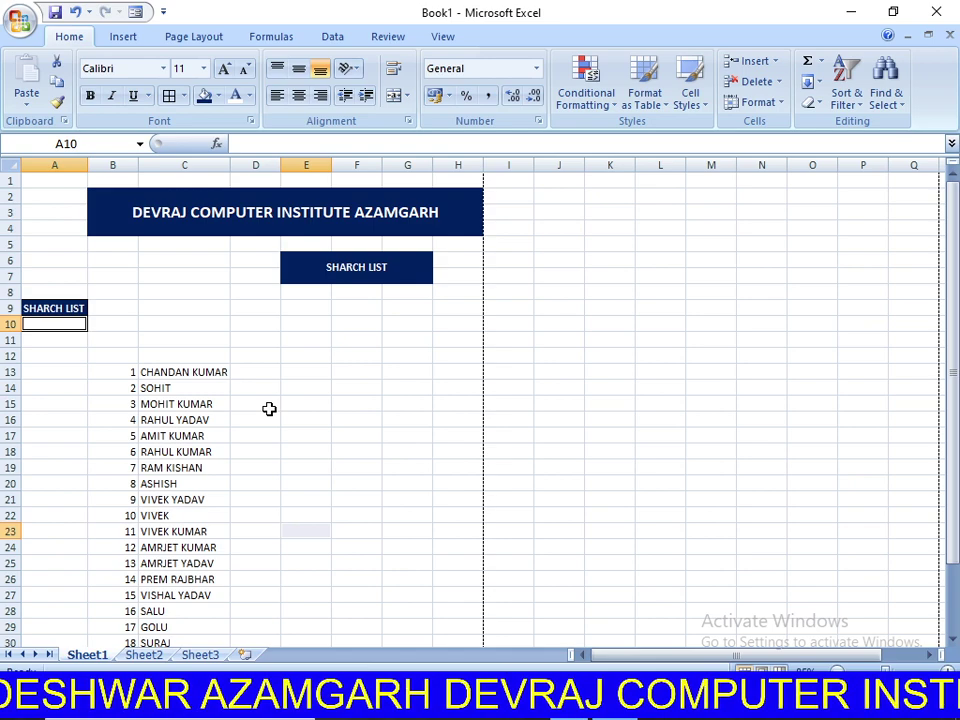
{"action": "type", "text": "s"}
{"action": "key", "text": "Return"}
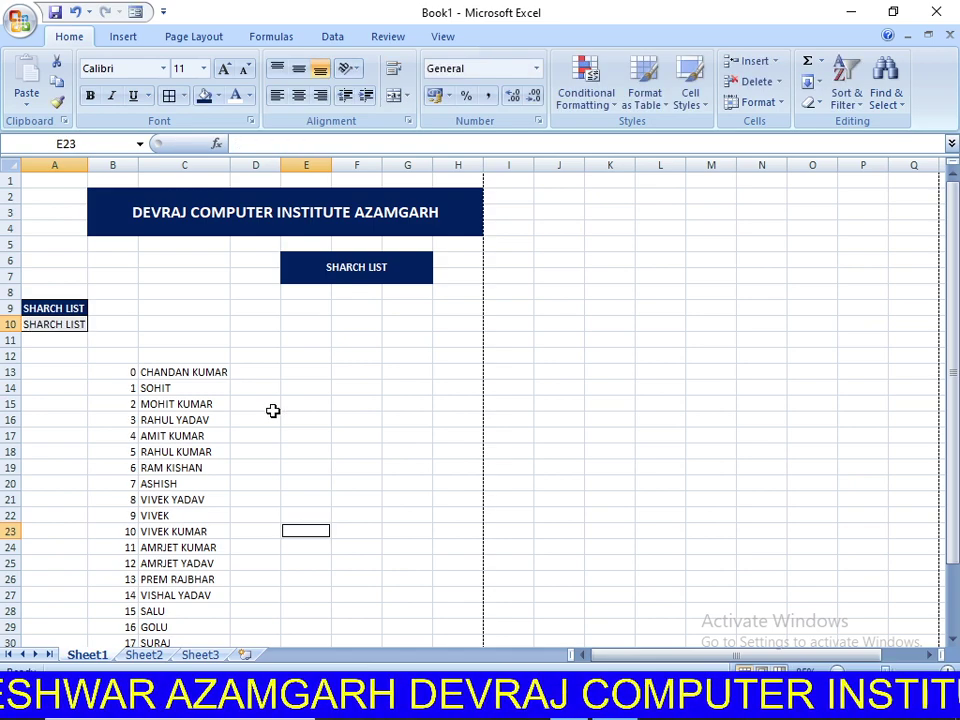
{"action": "left_click", "coordinate": [47, 324]}
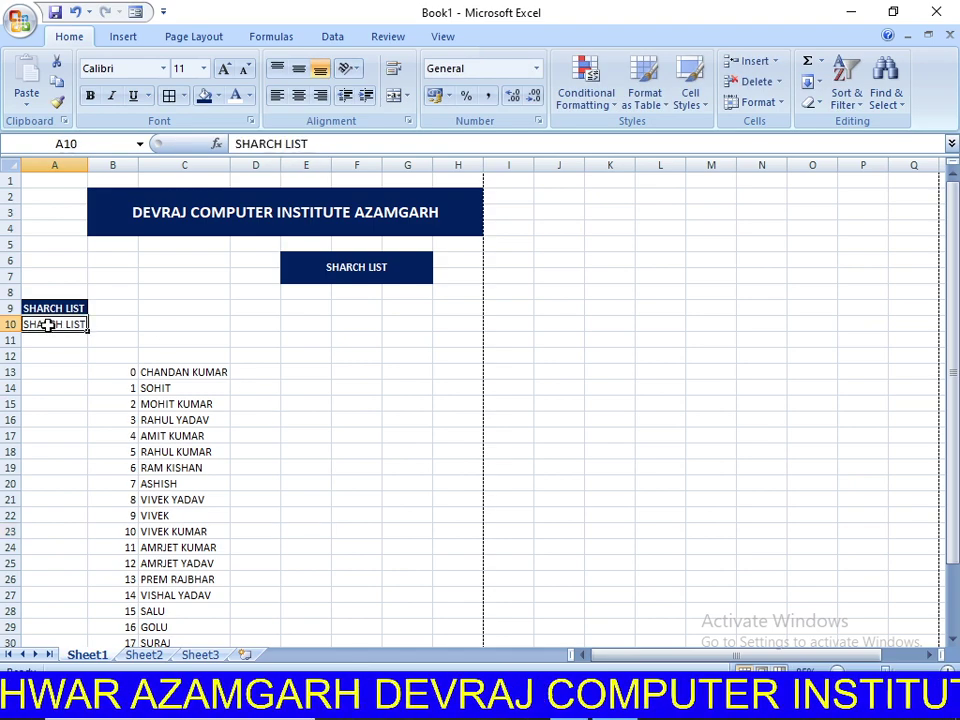
{"action": "key", "text": "BackSpace"}
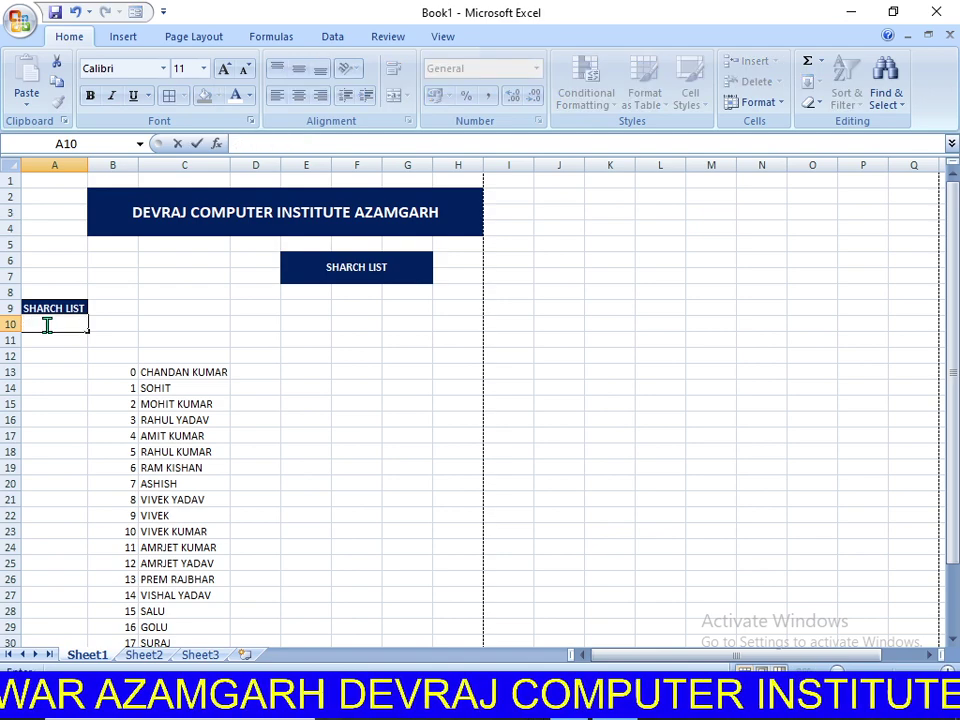
{"action": "type", "text": "0"}
{"action": "type", "text": "O"}
{"action": "key", "text": "Return"}
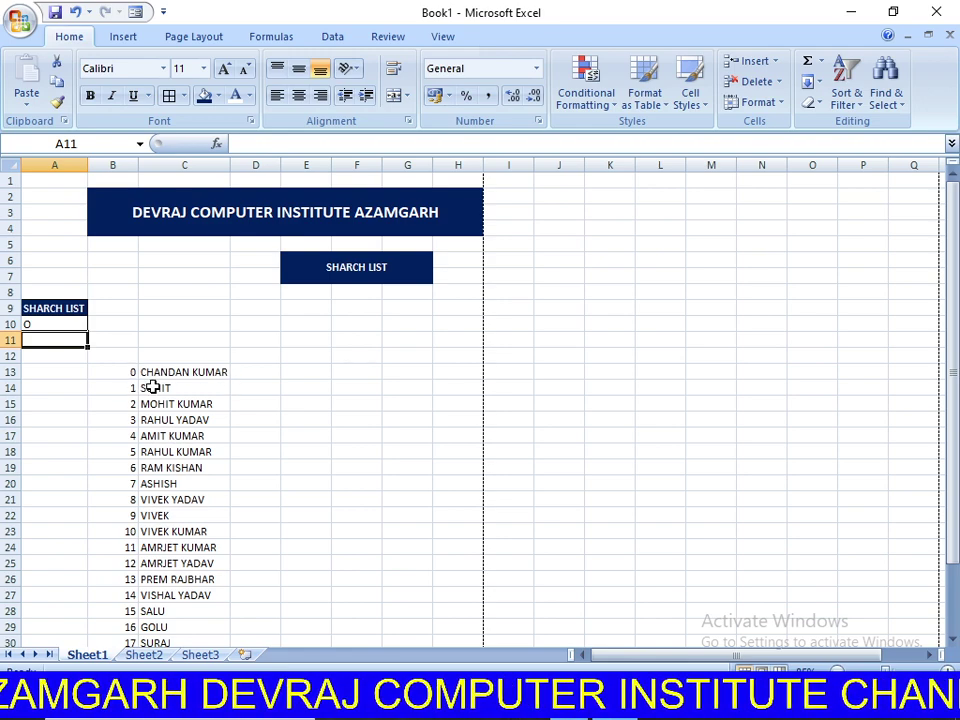
Try G as the search letter in A10 and inspect the B19 formula.
{"action": "scroll", "coordinate": [150, 476], "scroll_direction": "down", "scroll_amount": 1}
{"action": "scroll", "coordinate": [154, 486], "scroll_direction": "down", "scroll_amount": 1}
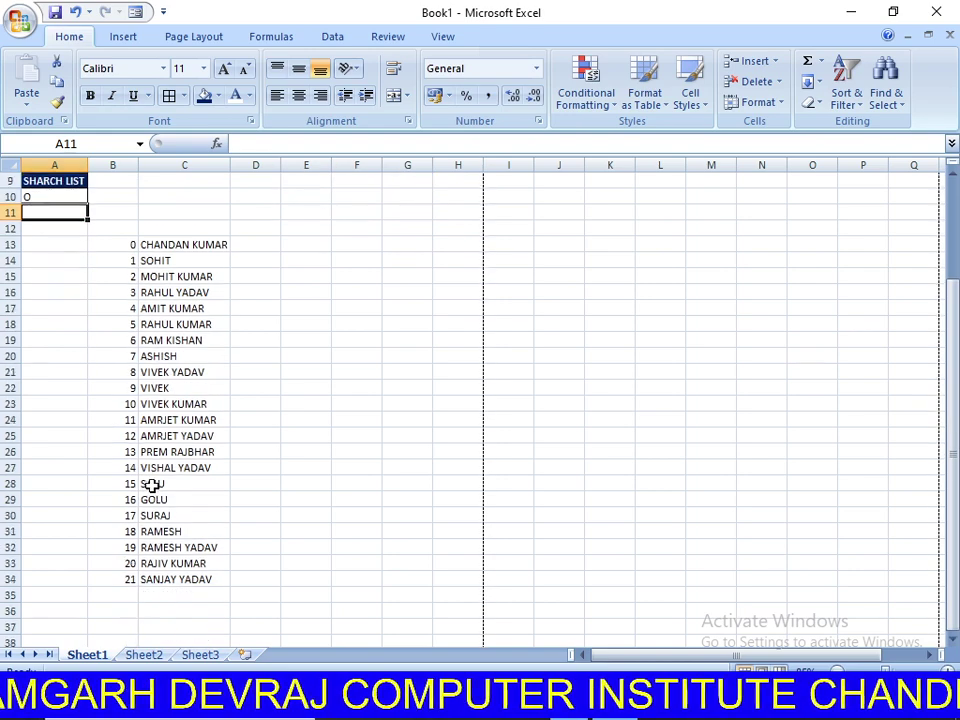
{"action": "scroll", "coordinate": [153, 587], "scroll_direction": "down", "scroll_amount": 1}
{"action": "scroll", "coordinate": [143, 568], "scroll_direction": "up", "scroll_amount": 2}
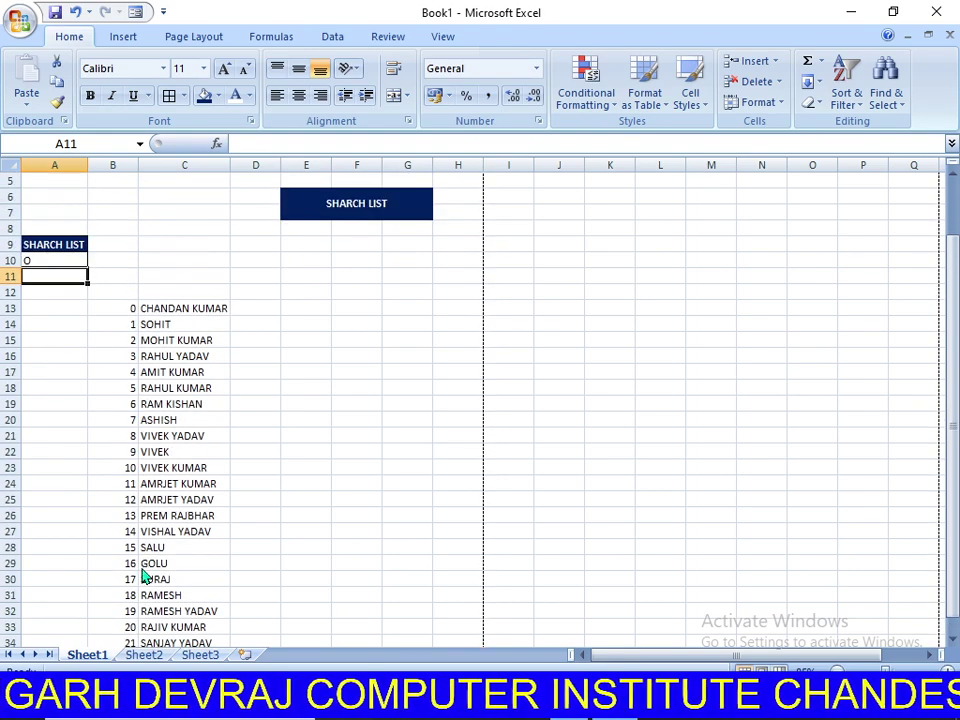
{"action": "left_click", "coordinate": [40, 260]}
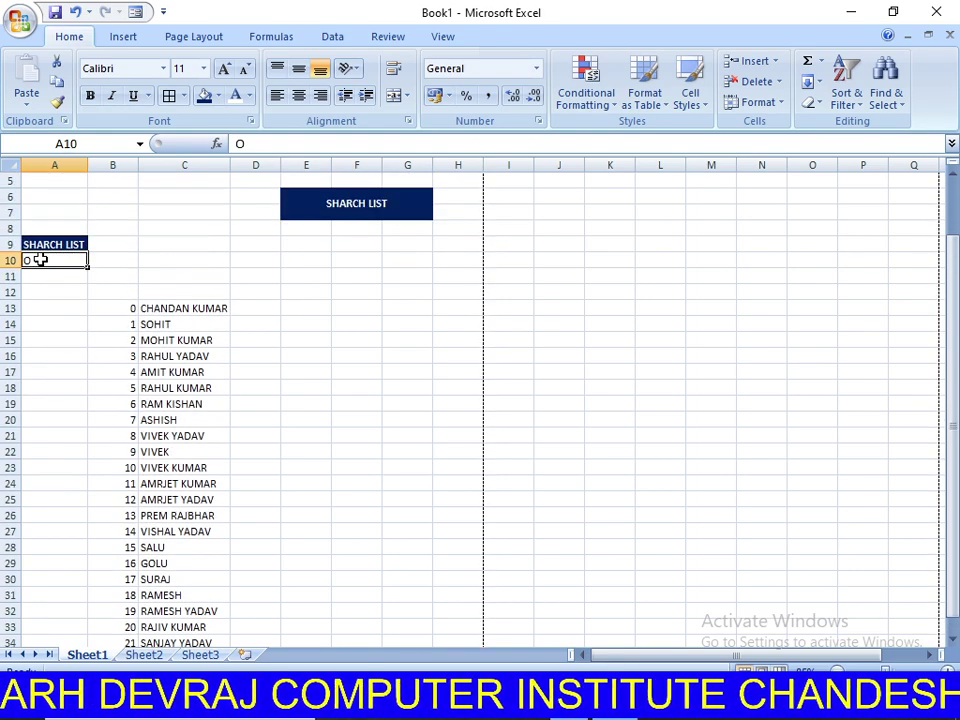
{"action": "key", "text": "BackSpace"}
{"action": "type", "text": "G"}
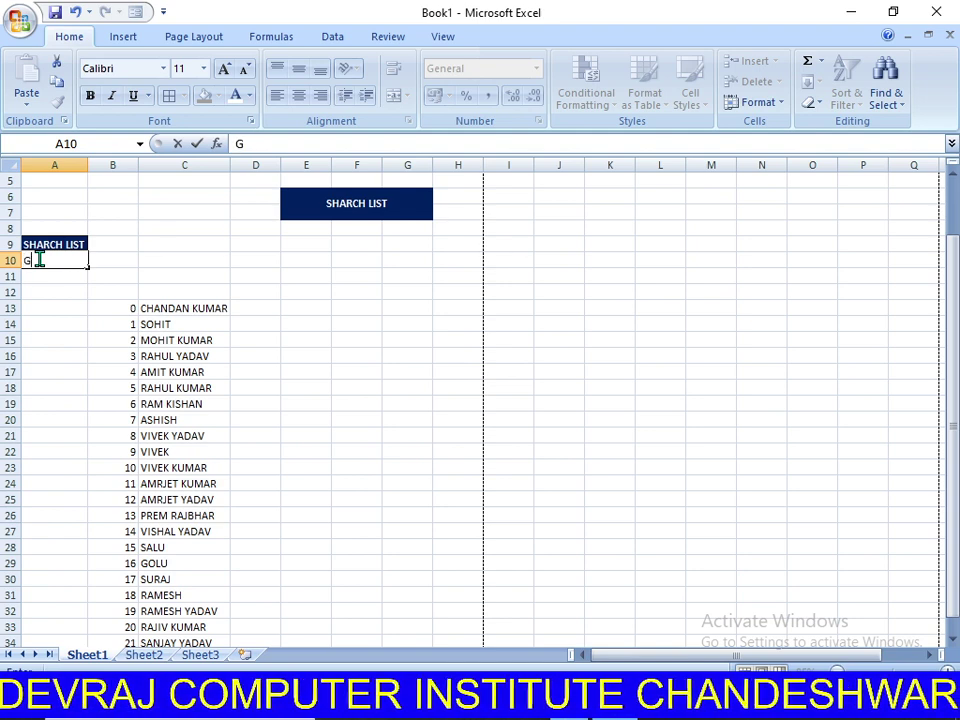
{"action": "key", "text": "Return"}
{"action": "left_click", "coordinate": [92, 402]}
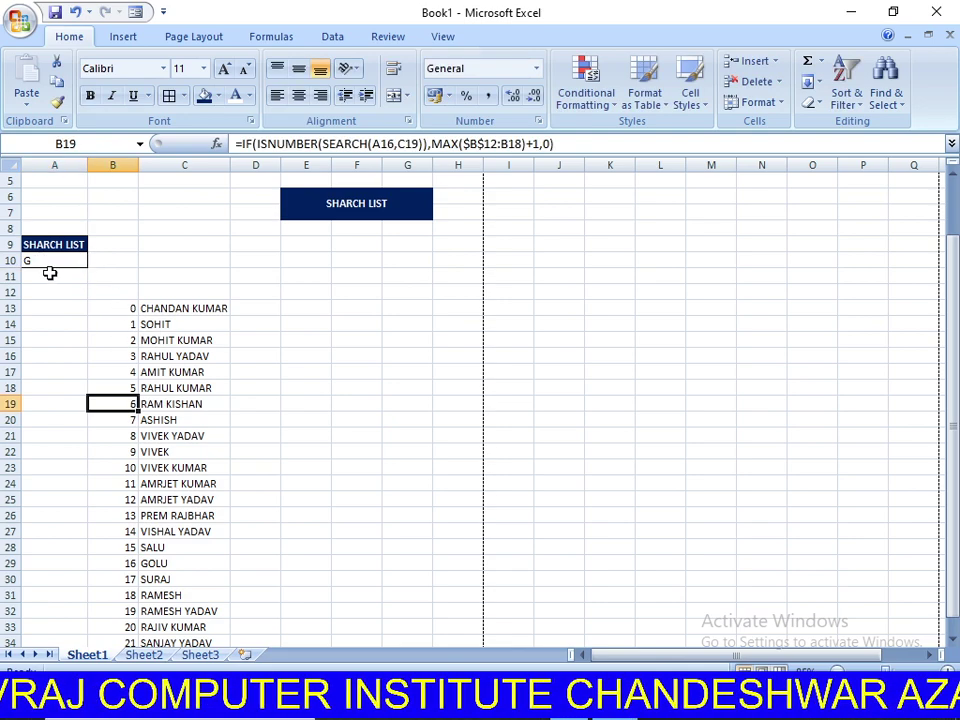
Clear A10 and enter M as the search letter.
{"action": "left_click", "coordinate": [50, 261]}
{"action": "double_click", "coordinate": [50, 261]}
{"action": "key", "text": "BackSpace"}
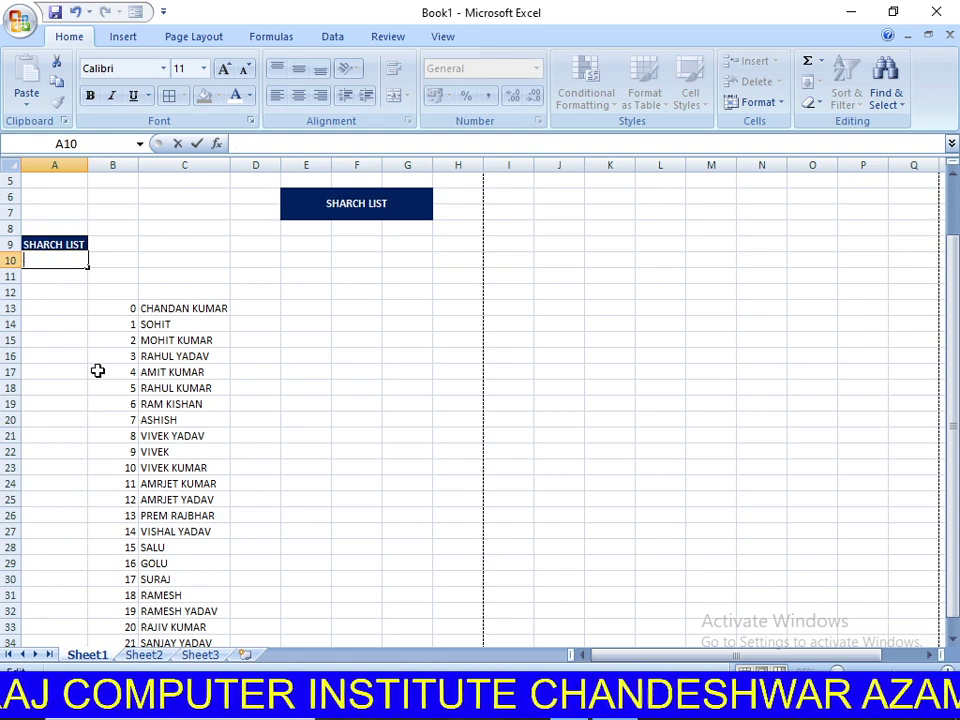
{"action": "left_click", "coordinate": [97, 371]}
{"action": "left_click", "coordinate": [58, 318]}
{"action": "left_click", "coordinate": [45, 261]}
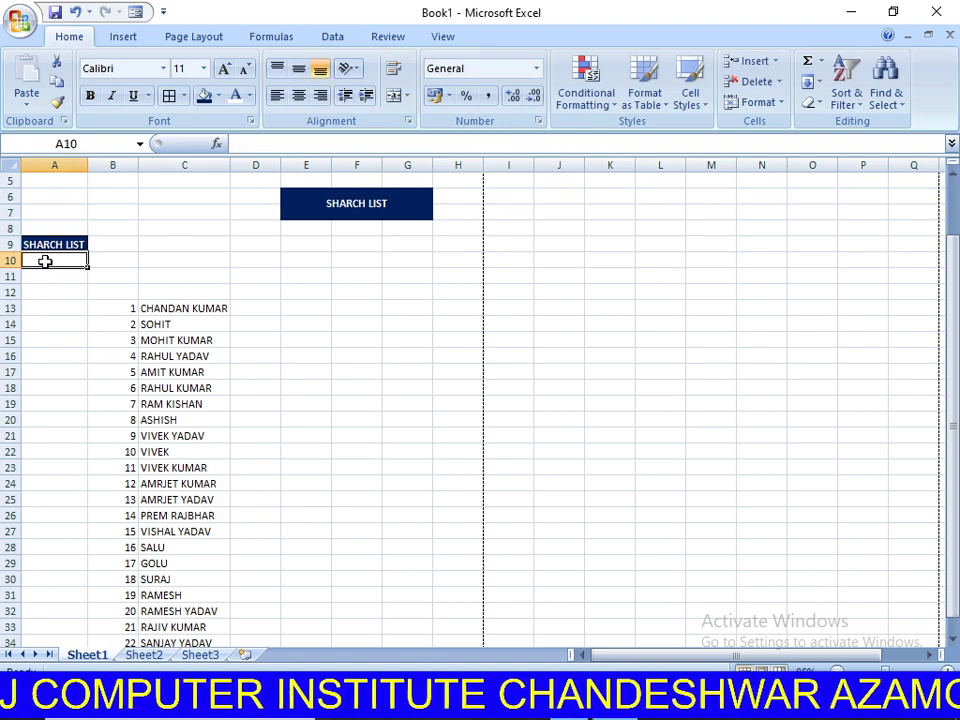
{"action": "type", "text": "M"}
{"action": "key", "text": "Return"}
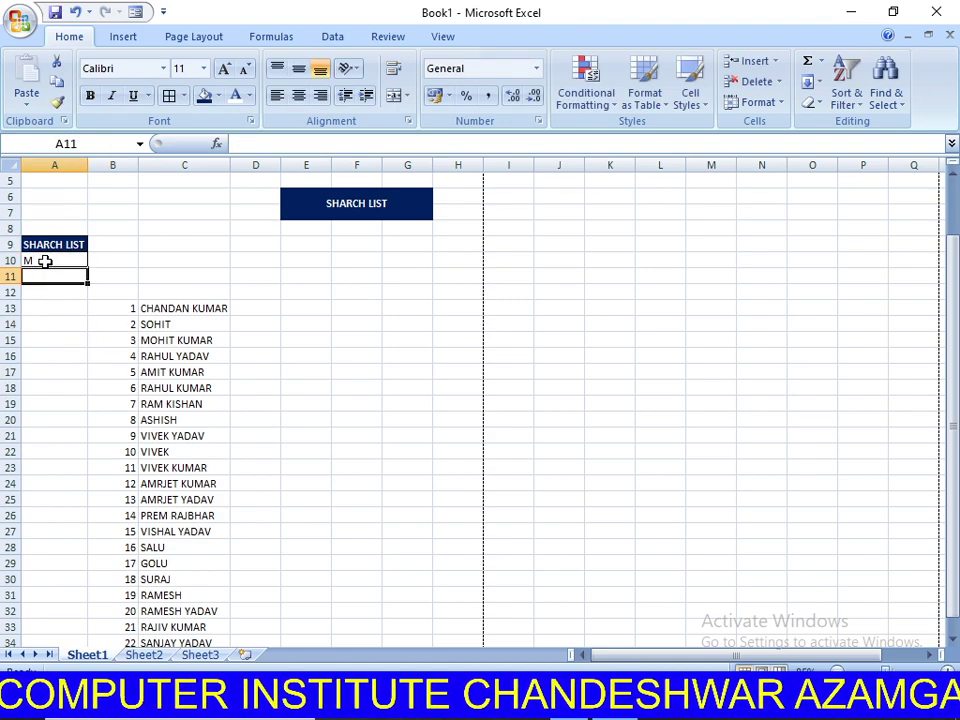
{"action": "scroll", "coordinate": [77, 356], "scroll_direction": "up", "scroll_amount": 2}
{"action": "scroll", "coordinate": [77, 350], "scroll_direction": "up", "scroll_amount": 3}
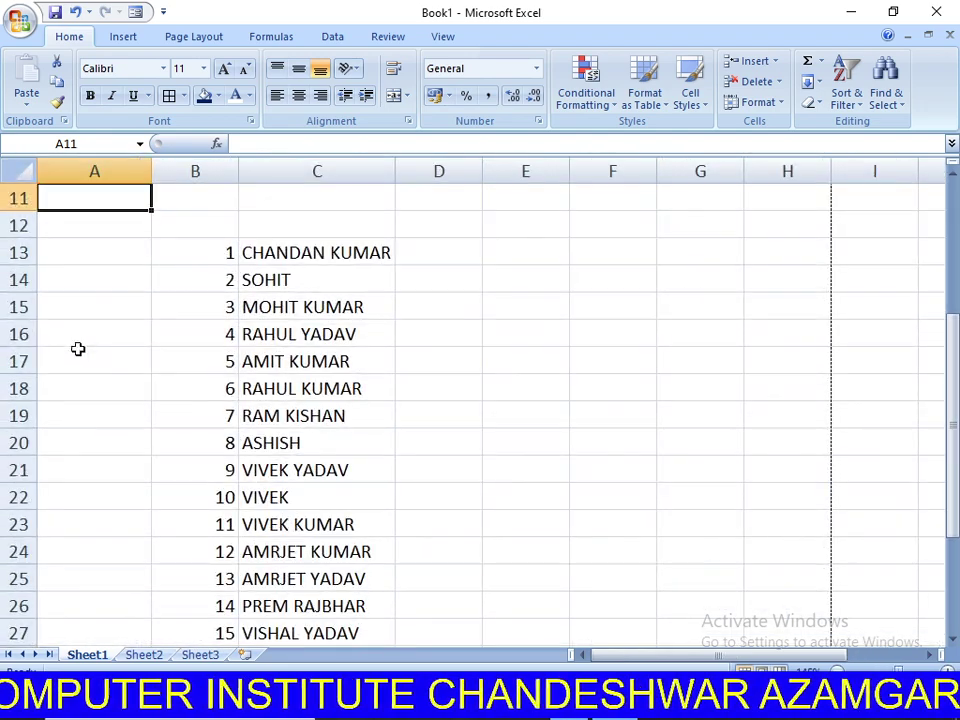
Fix the ISNUMBER spelling in B13 and make the search reference absolute as $A$10.
{"action": "double_click", "coordinate": [208, 388]}
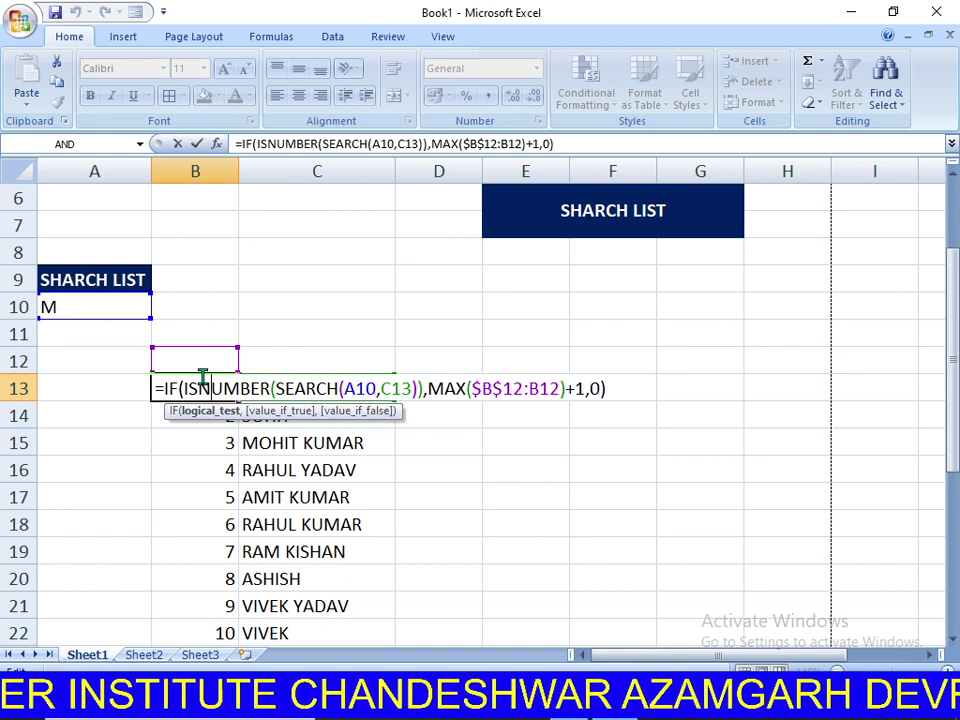
{"action": "key", "text": "BackSpace"}
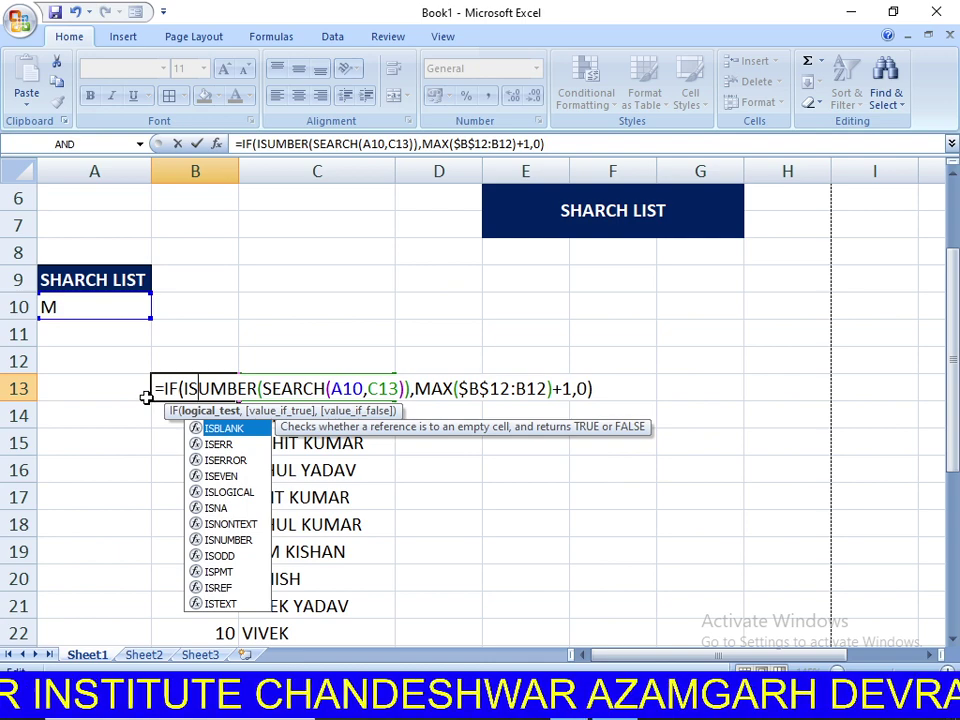
{"action": "type", "text": "N"}
{"action": "key", "text": "Return"}
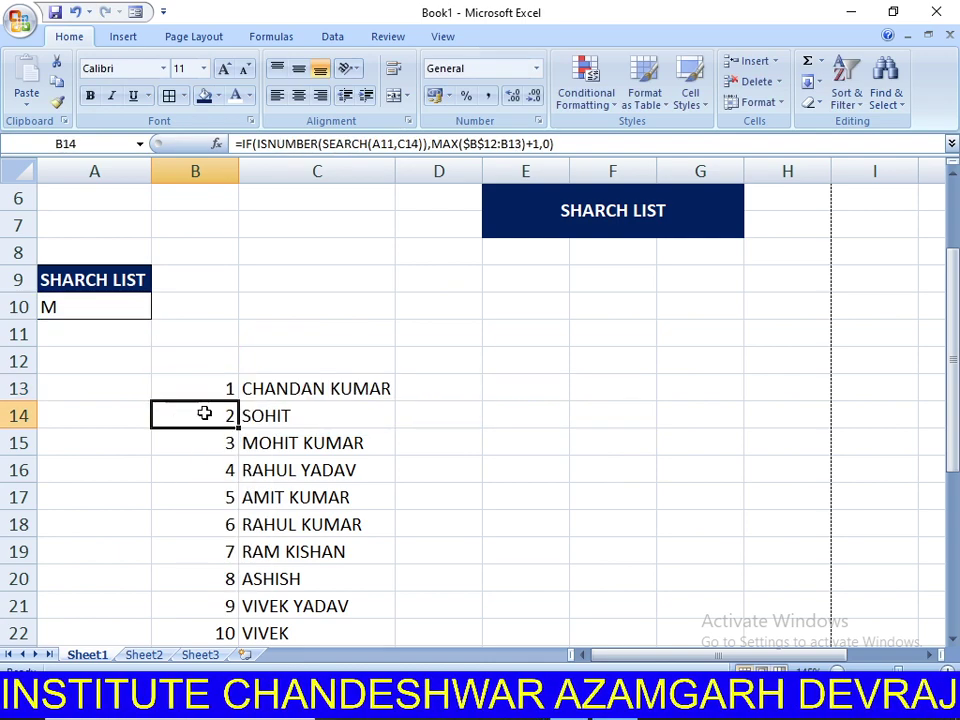
{"action": "double_click", "coordinate": [218, 395]}
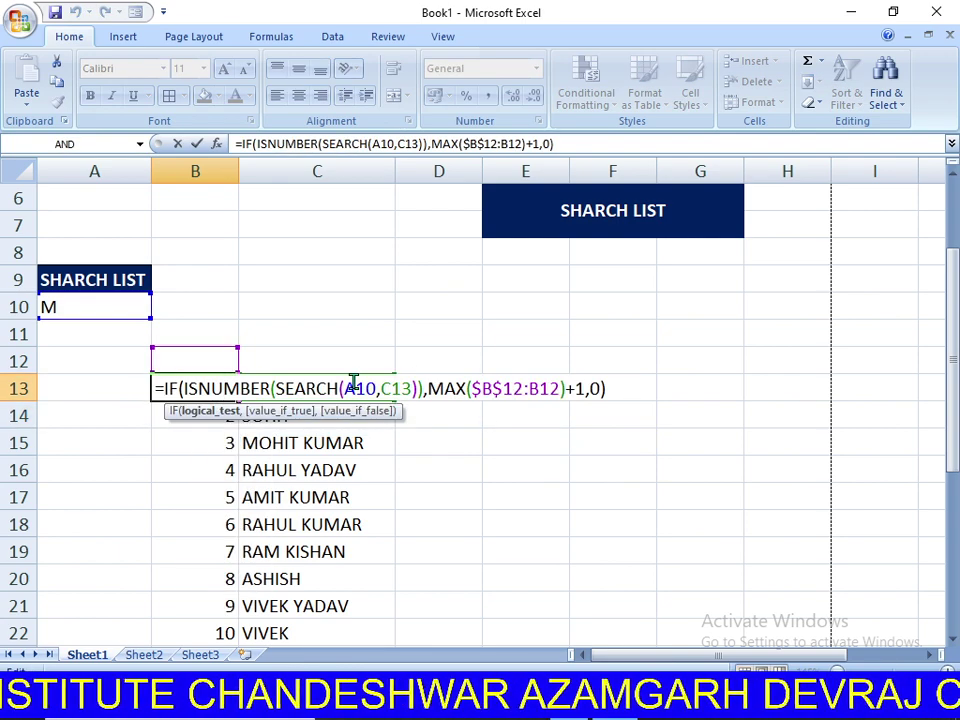
{"action": "left_click", "coordinate": [355, 390]}
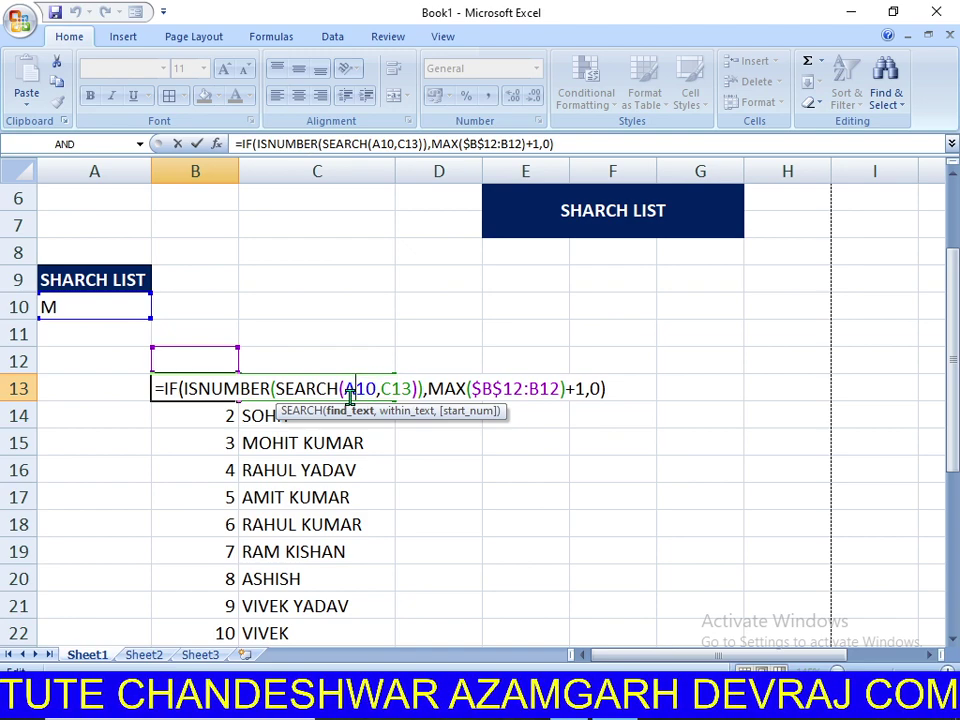
{"action": "key", "text": "F4"}
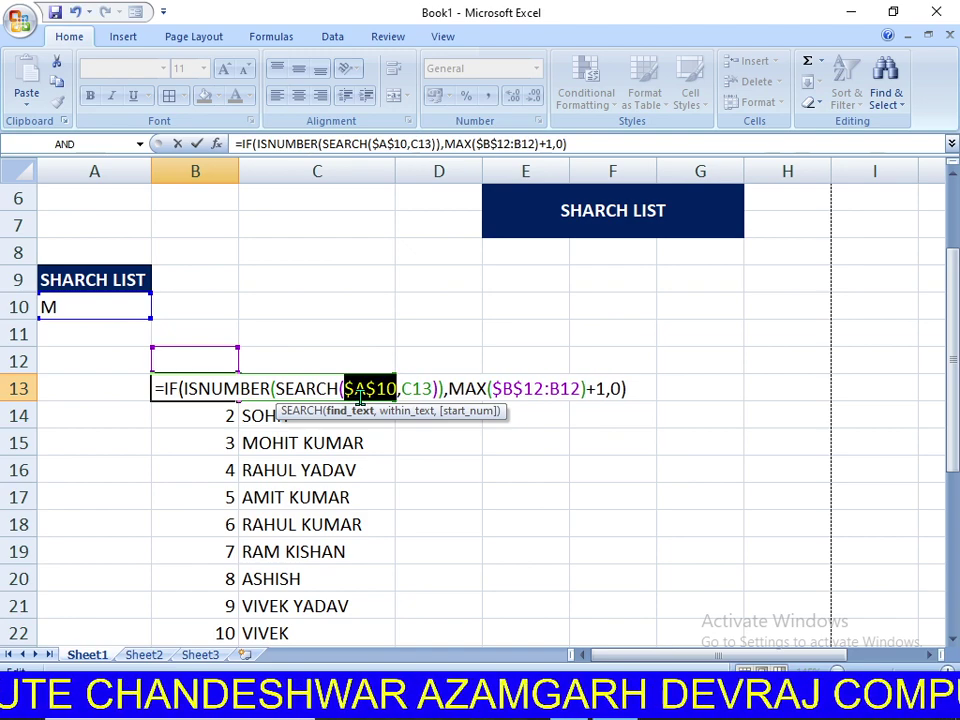
{"action": "key", "text": "Return"}
Fill the corrected B13 formula down column B so M-containing names are numbered.
{"action": "left_click", "coordinate": [206, 388]}
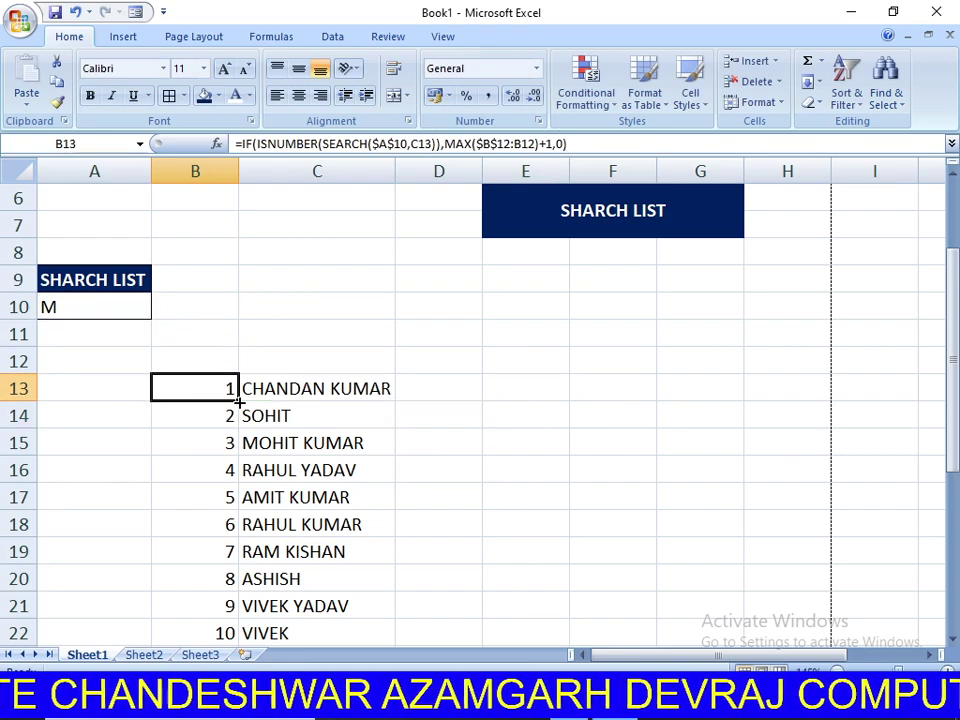
{"action": "double_click", "coordinate": [239, 400]}
{"action": "scroll", "coordinate": [281, 407], "scroll_direction": "down", "scroll_amount": 3}
{"action": "left_click", "coordinate": [575, 549]}
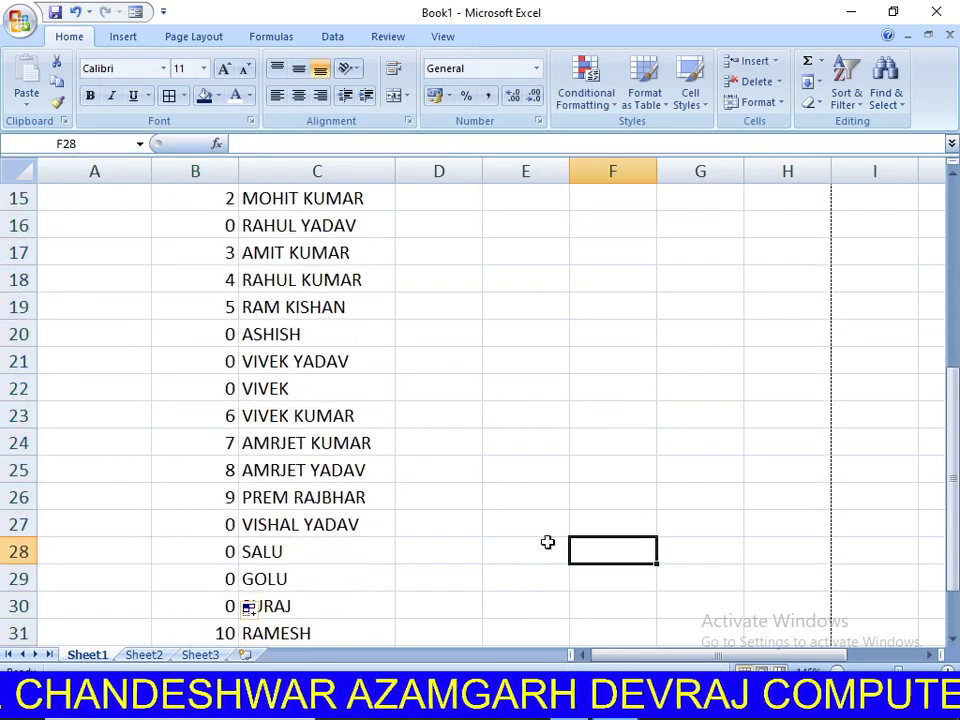
{"action": "scroll", "coordinate": [311, 469], "scroll_direction": "up", "scroll_amount": 3}
{"action": "scroll", "coordinate": [206, 461], "scroll_direction": "down", "scroll_amount": 4}
{"action": "scroll", "coordinate": [107, 396], "scroll_direction": "up", "scroll_amount": 4}
{"action": "left_click", "coordinate": [119, 348]}
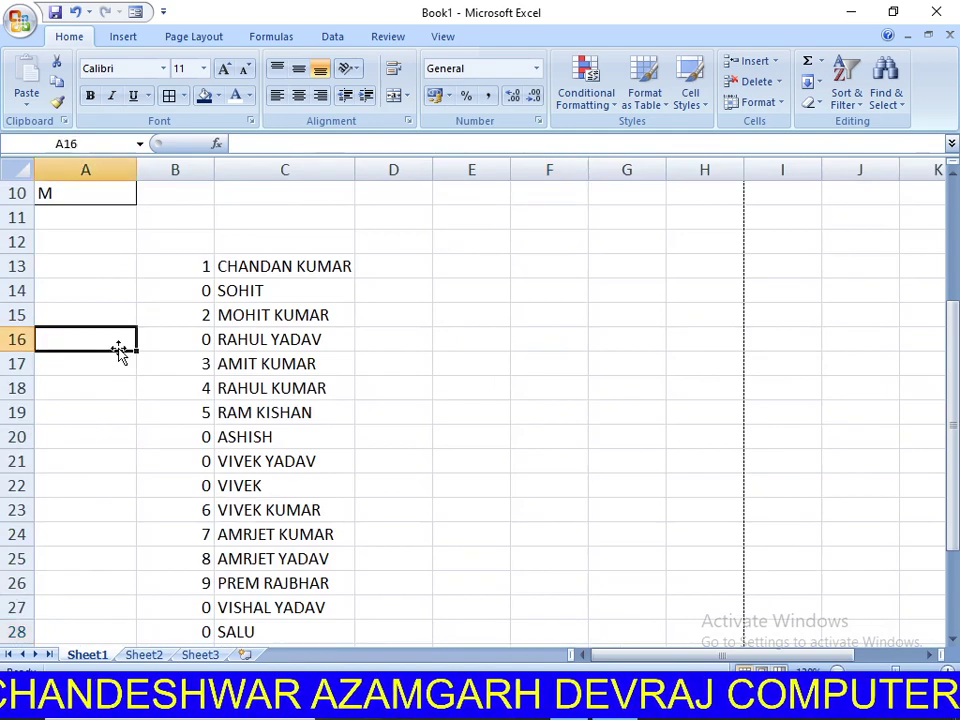
{"action": "left_click", "coordinate": [90, 192]}
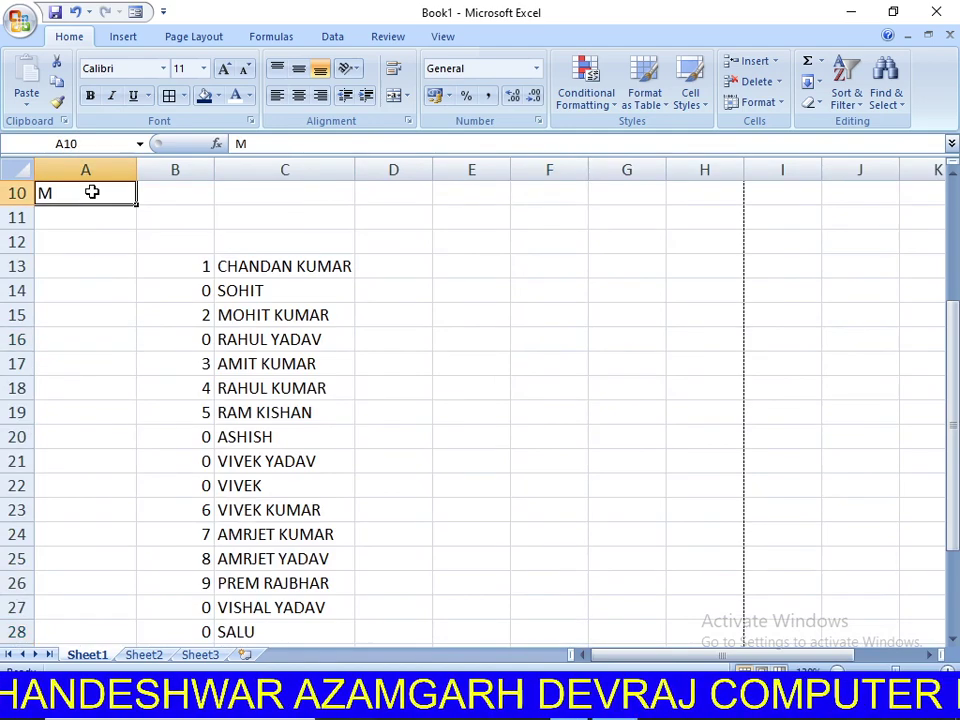
{"action": "left_click", "coordinate": [200, 266]}
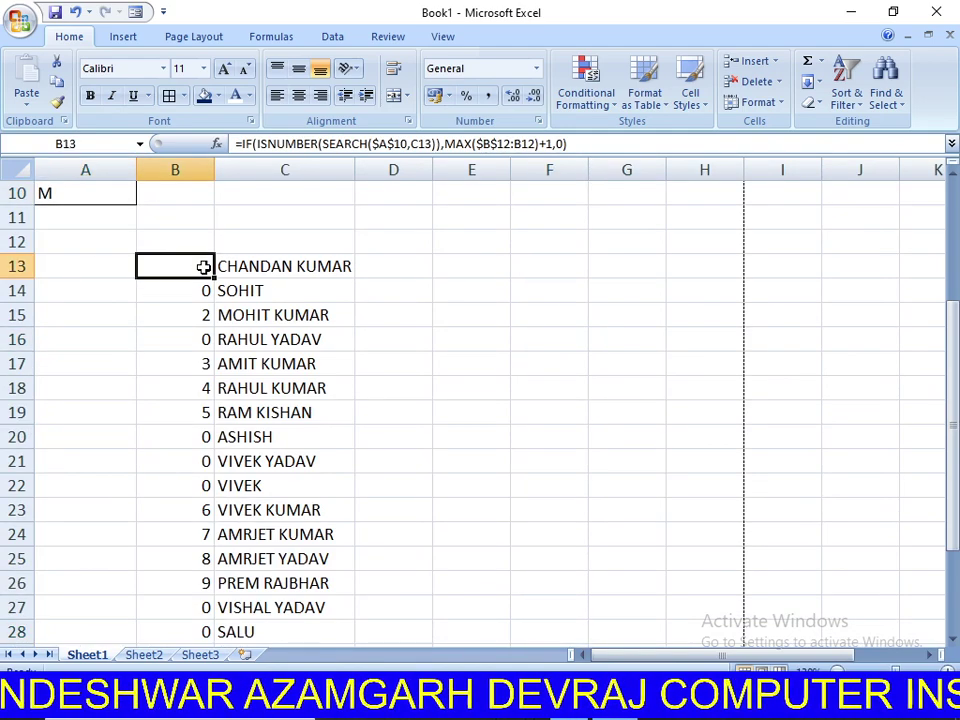
{"action": "left_click_drag", "start_coordinate": [205, 266], "coordinate": [321, 259]}
{"action": "left_click_drag", "start_coordinate": [204, 291], "coordinate": [257, 289]}
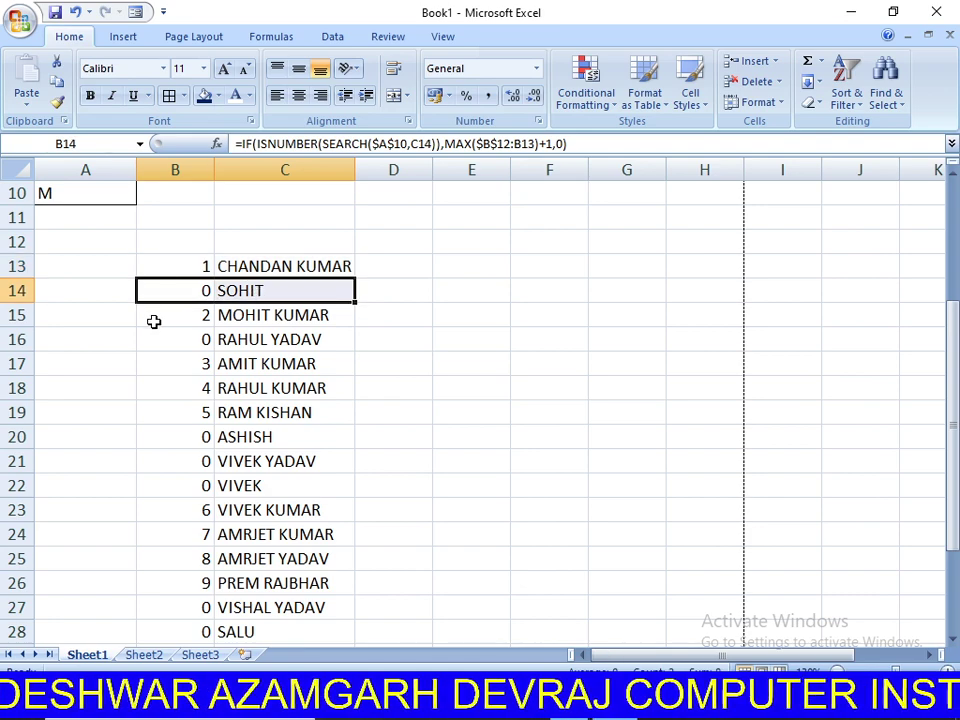
{"action": "left_click_drag", "start_coordinate": [152, 318], "coordinate": [360, 313]}
{"action": "left_click_drag", "start_coordinate": [145, 342], "coordinate": [321, 343]}
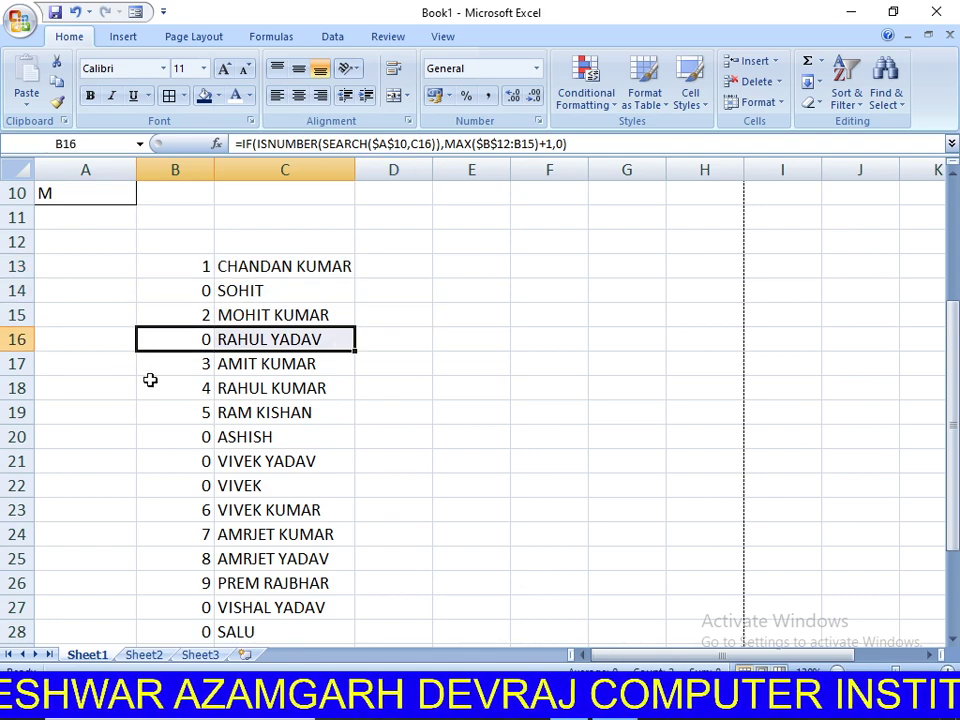
{"action": "left_click_drag", "start_coordinate": [186, 364], "coordinate": [323, 364]}
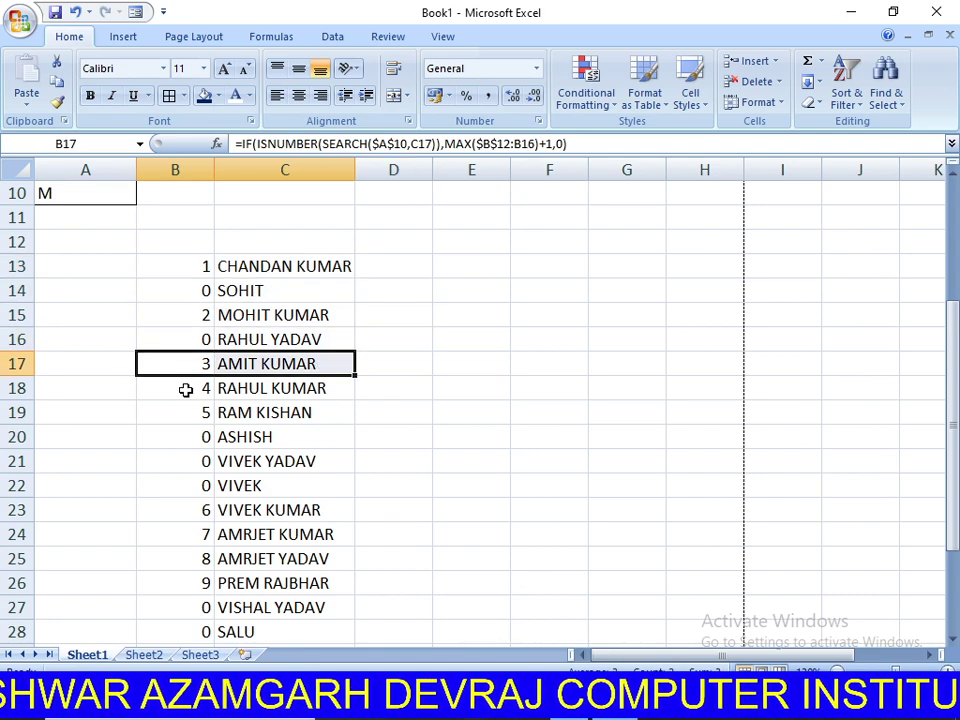
{"action": "left_click_drag", "start_coordinate": [186, 390], "coordinate": [260, 389]}
{"action": "left_click_drag", "start_coordinate": [190, 413], "coordinate": [266, 411]}
{"action": "mouse_move", "coordinate": [208, 439]}
{"action": "left_mouse_down"}
{"action": "mouse_move", "coordinate": [230, 476]}
{"action": "mouse_move", "coordinate": [281, 470]}
{"action": "mouse_move", "coordinate": [279, 486]}
{"action": "left_mouse_up"}
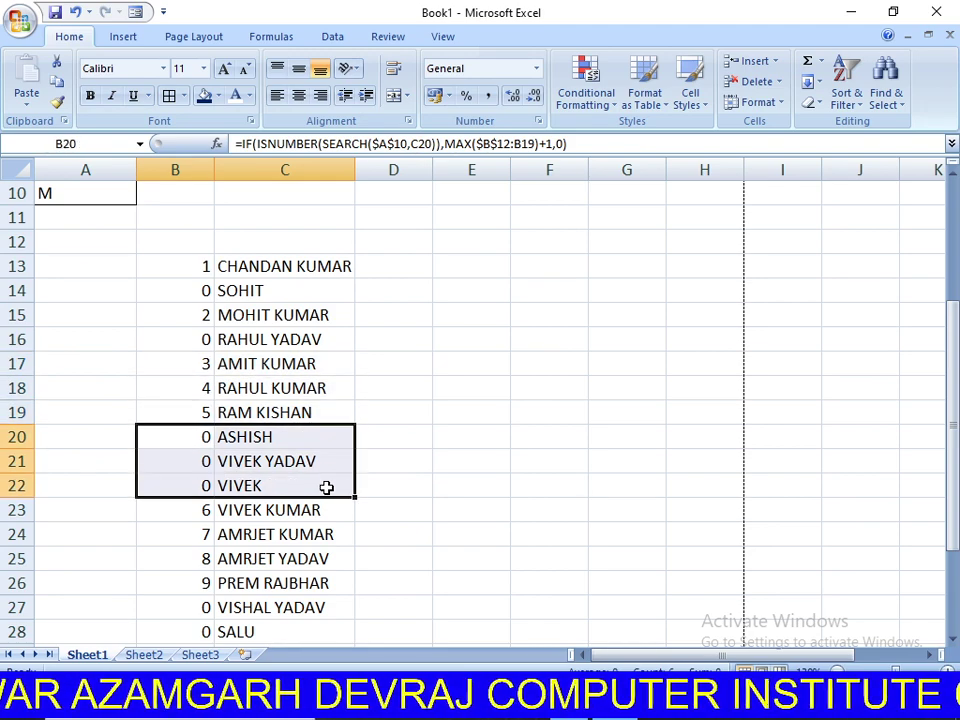
{"action": "scroll", "coordinate": [347, 489], "scroll_direction": "down", "scroll_amount": 1}
{"action": "scroll", "coordinate": [345, 487], "scroll_direction": "down", "scroll_amount": 3}
{"action": "scroll", "coordinate": [345, 487], "scroll_direction": "down", "scroll_amount": 1}
{"action": "left_click", "coordinate": [242, 559]}
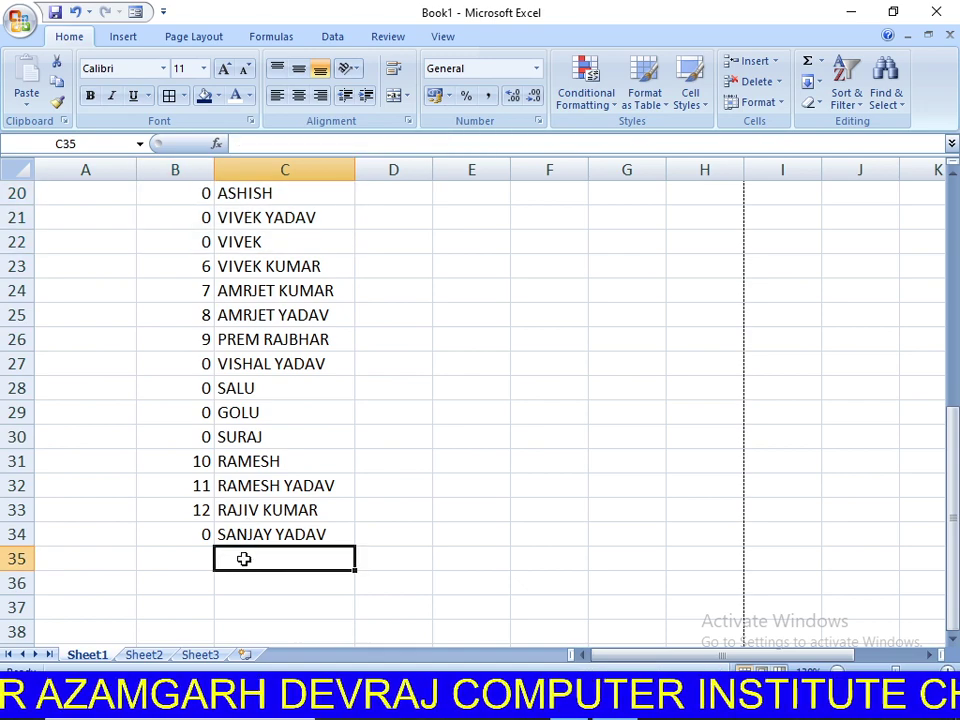
{"action": "scroll", "coordinate": [343, 501], "scroll_direction": "down", "scroll_amount": 3}
{"action": "scroll", "coordinate": [199, 527], "scroll_direction": "down", "scroll_amount": 3}
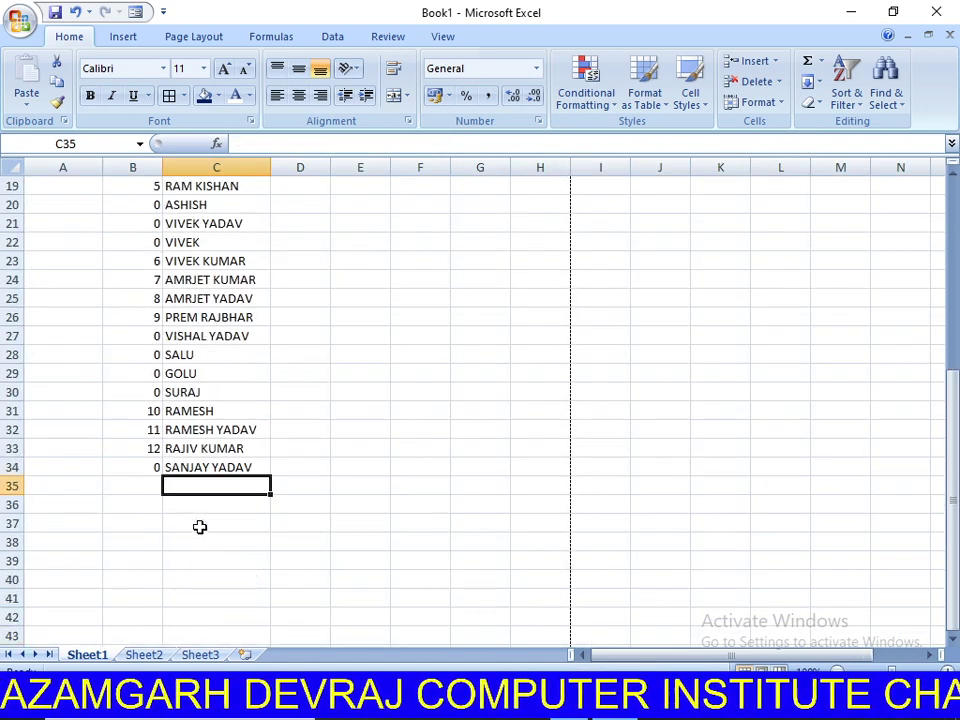
{"action": "left_click", "coordinate": [131, 514]}
{"action": "left_click", "coordinate": [137, 448]}
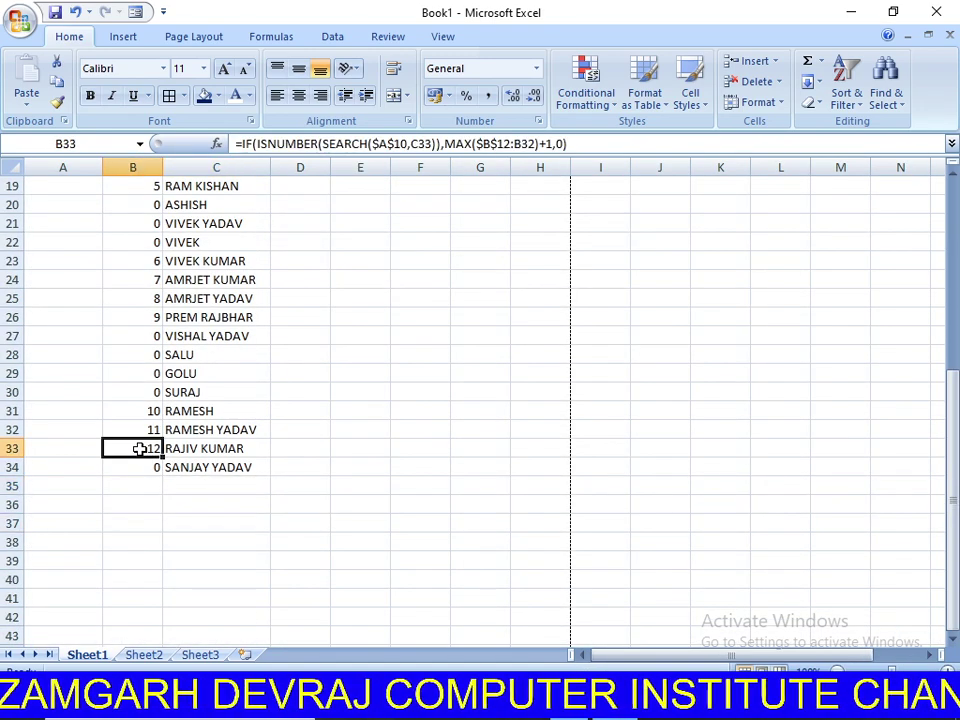
{"action": "left_click_drag", "start_coordinate": [226, 450], "coordinate": [212, 431]}
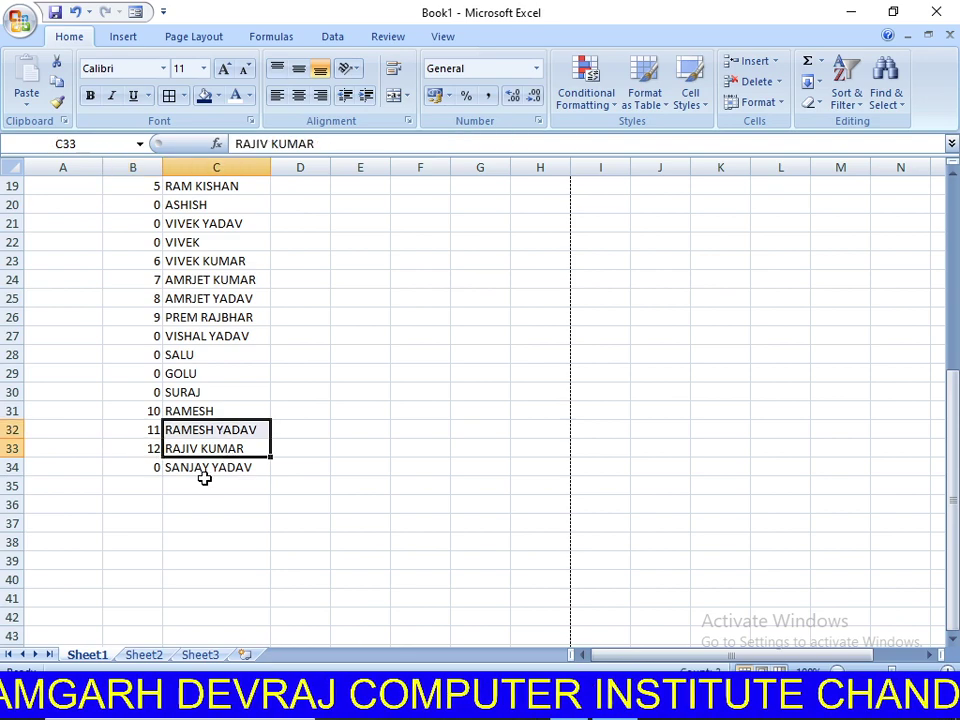
{"action": "left_click", "coordinate": [204, 480]}
{"action": "left_click", "coordinate": [153, 448]}
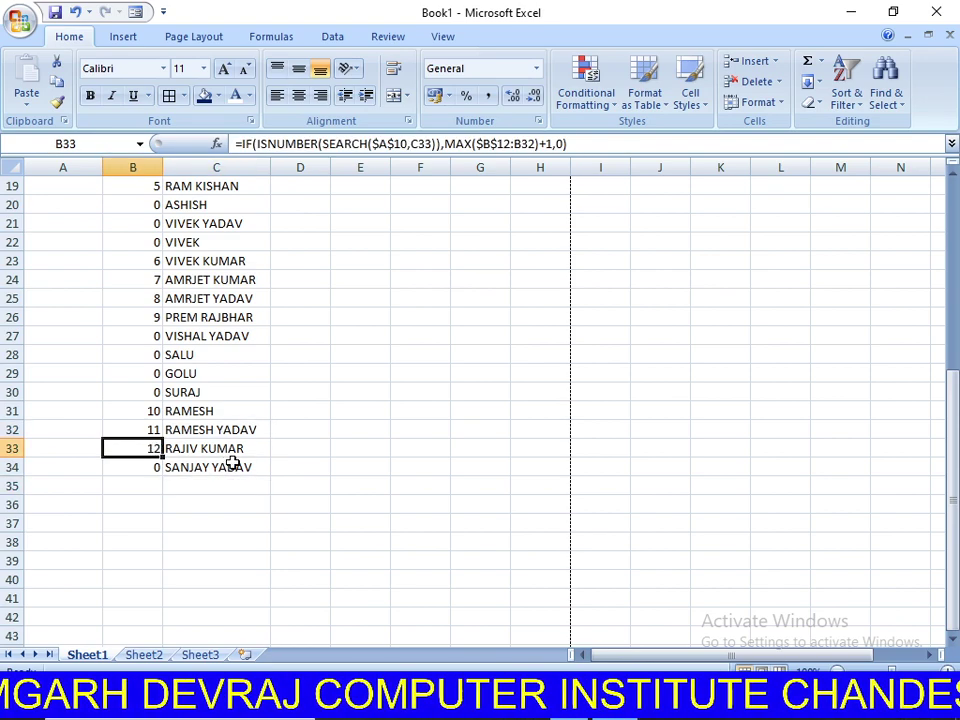
{"action": "scroll", "coordinate": [231, 461], "scroll_direction": "up", "scroll_amount": 3}
{"action": "scroll", "coordinate": [231, 461], "scroll_direction": "up", "scroll_amount": 3}
{"action": "scroll", "coordinate": [197, 429], "scroll_direction": "up", "scroll_amount": 1}
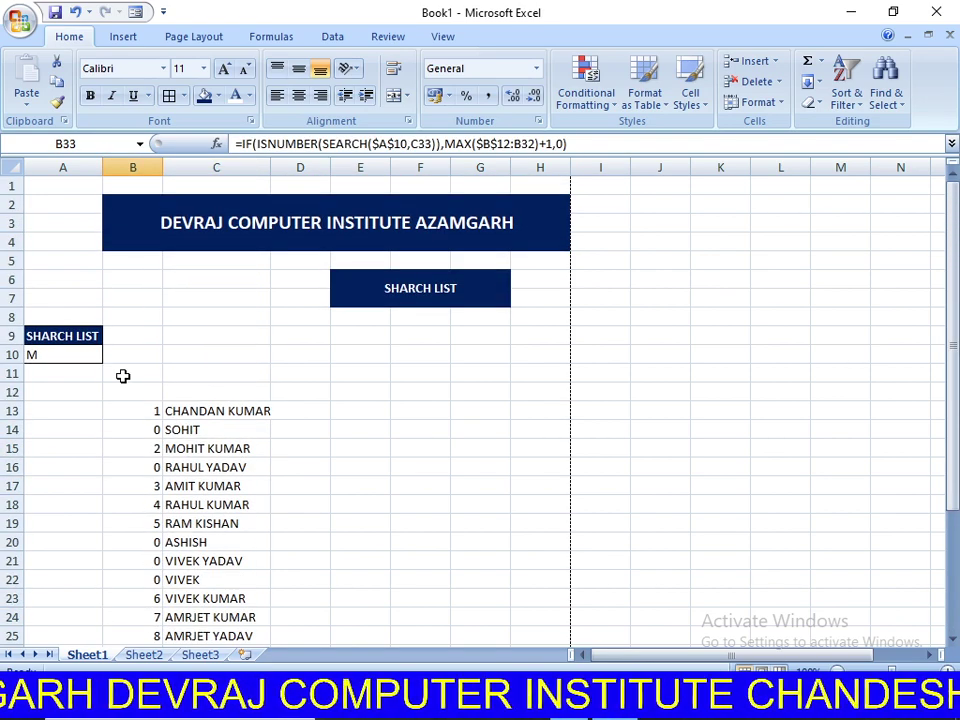
{"action": "left_click", "coordinate": [151, 393]}
{"action": "left_click", "coordinate": [255, 449]}
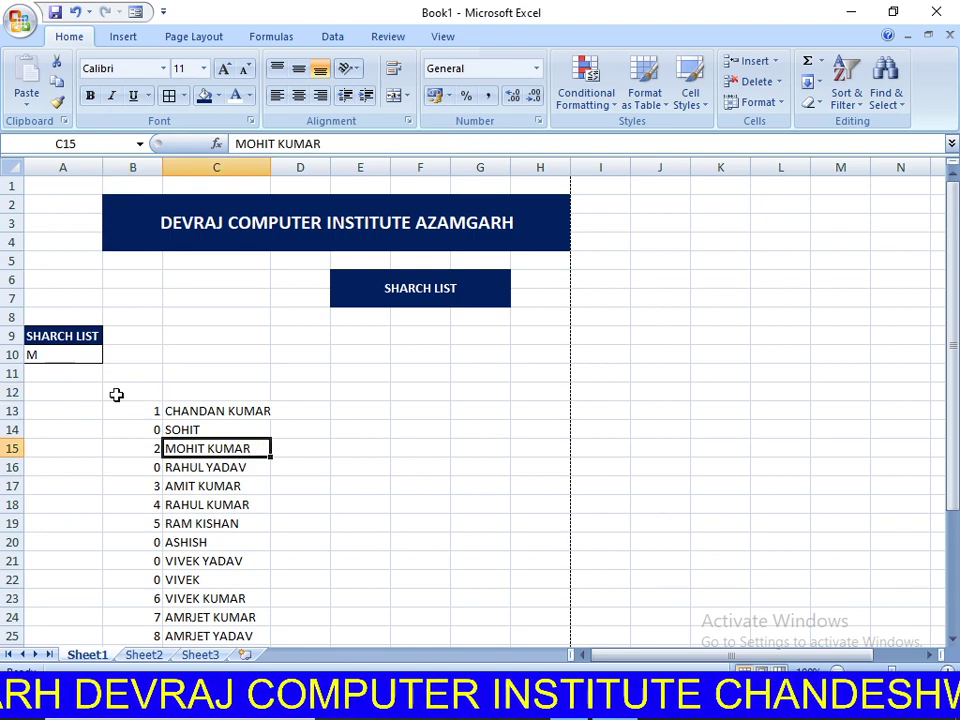
{"action": "left_click", "coordinate": [155, 413]}
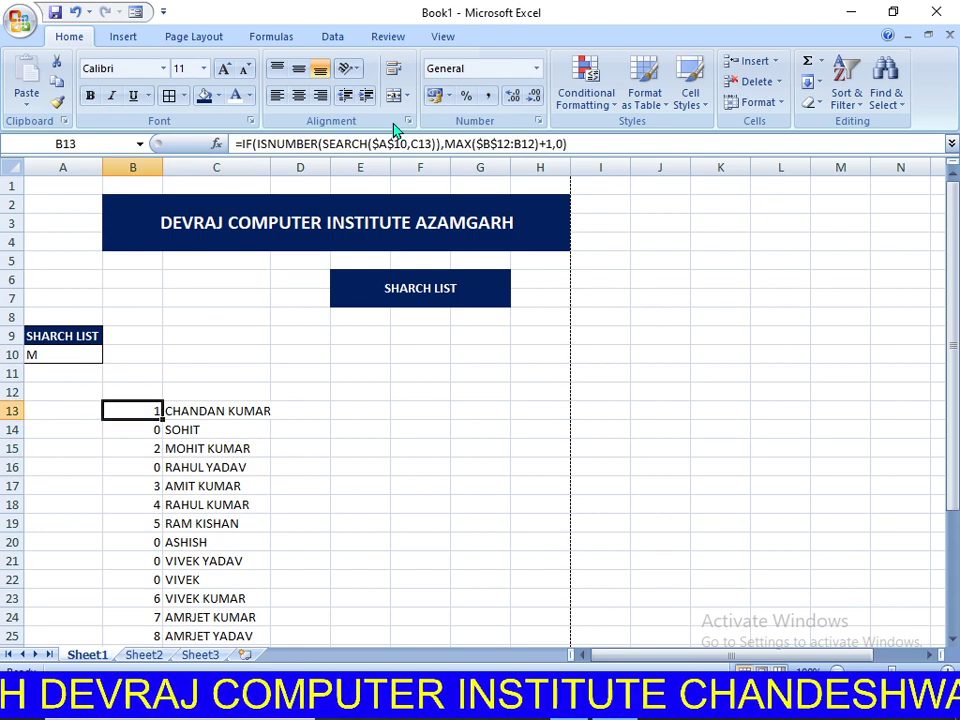
Review B13's SEARCH($A$10,C13) and MAX($B$12:B12) arguments and recommit the formula.
{"action": "double_click", "coordinate": [129, 405]}
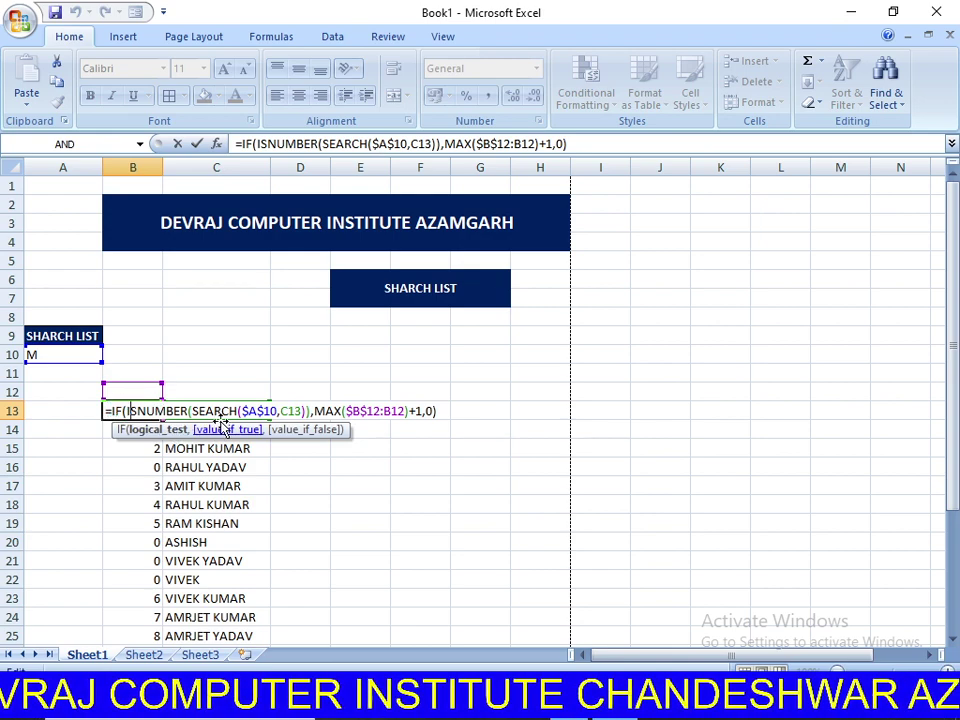
{"action": "left_click", "coordinate": [264, 410]}
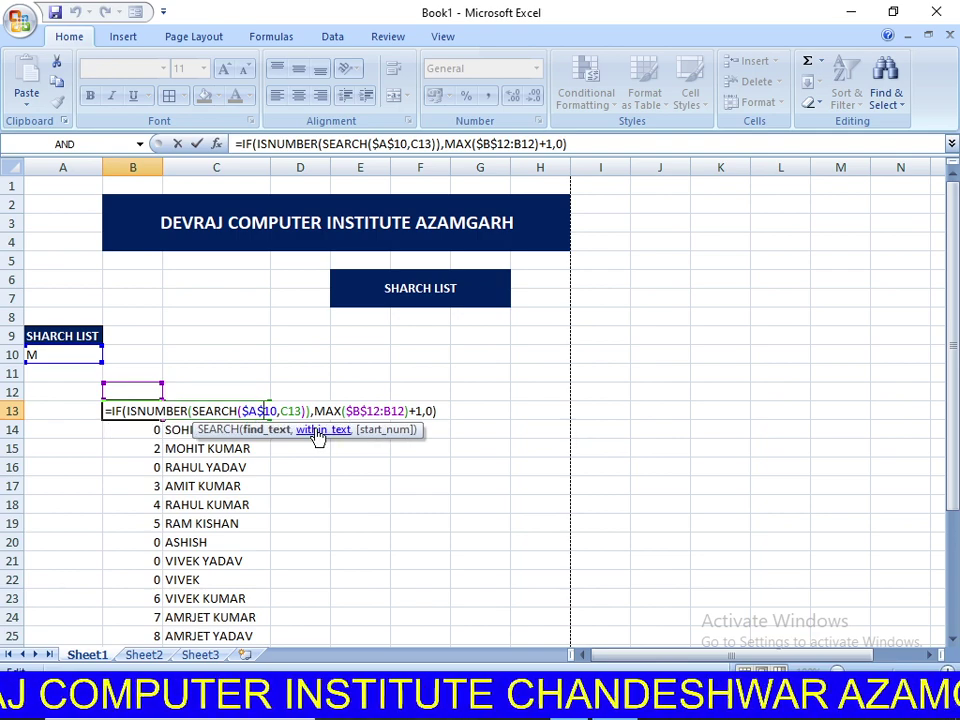
{"action": "left_click", "coordinate": [284, 411]}
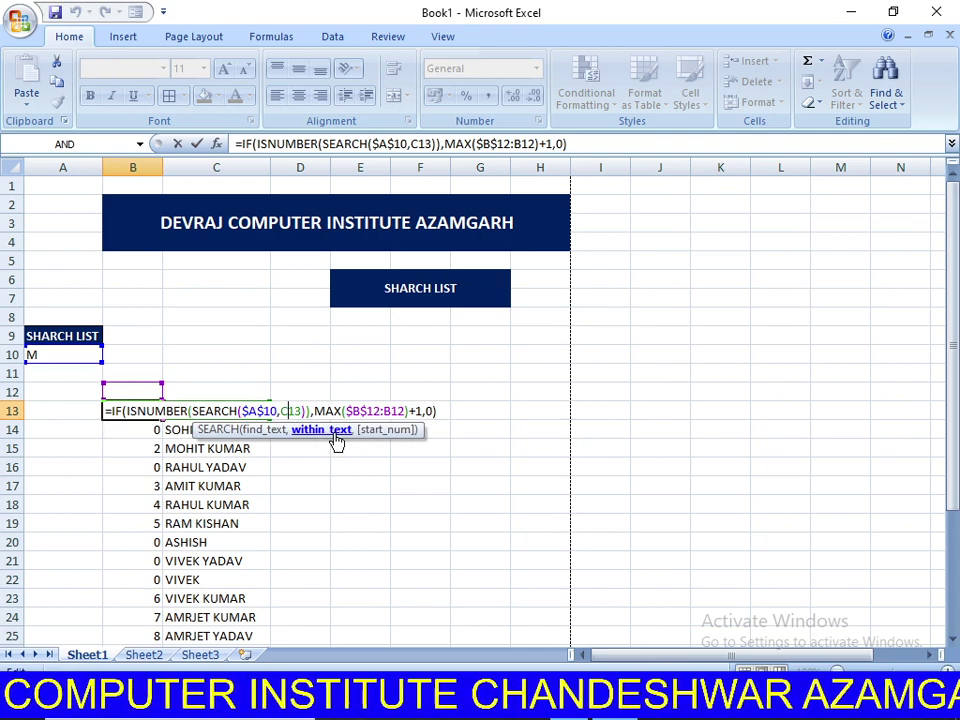
{"action": "left_click", "coordinate": [250, 411]}
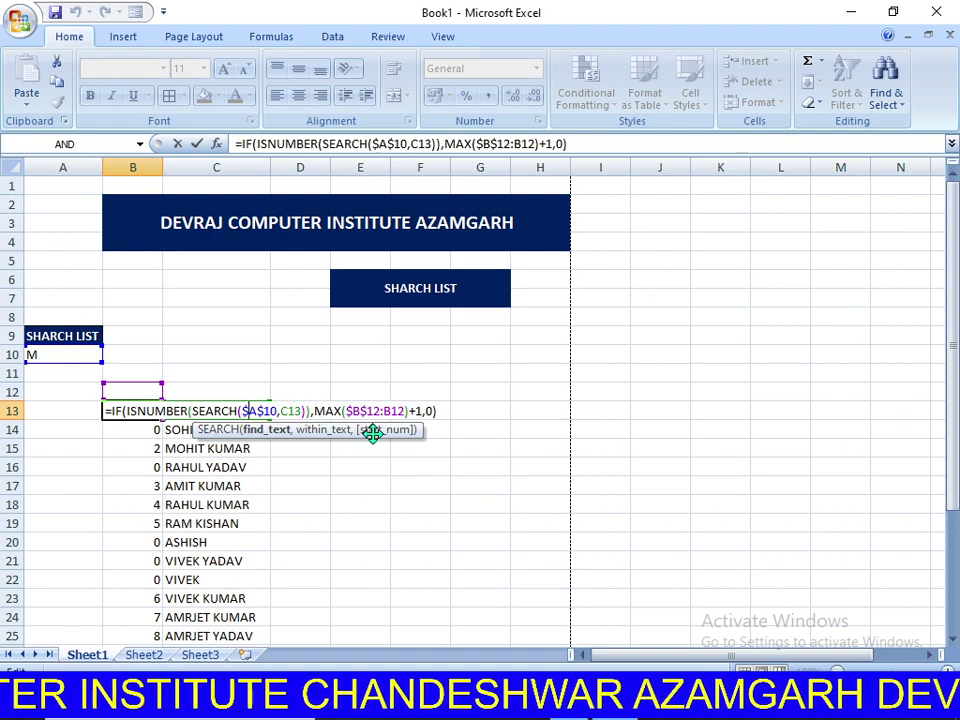
{"action": "left_click", "coordinate": [379, 411]}
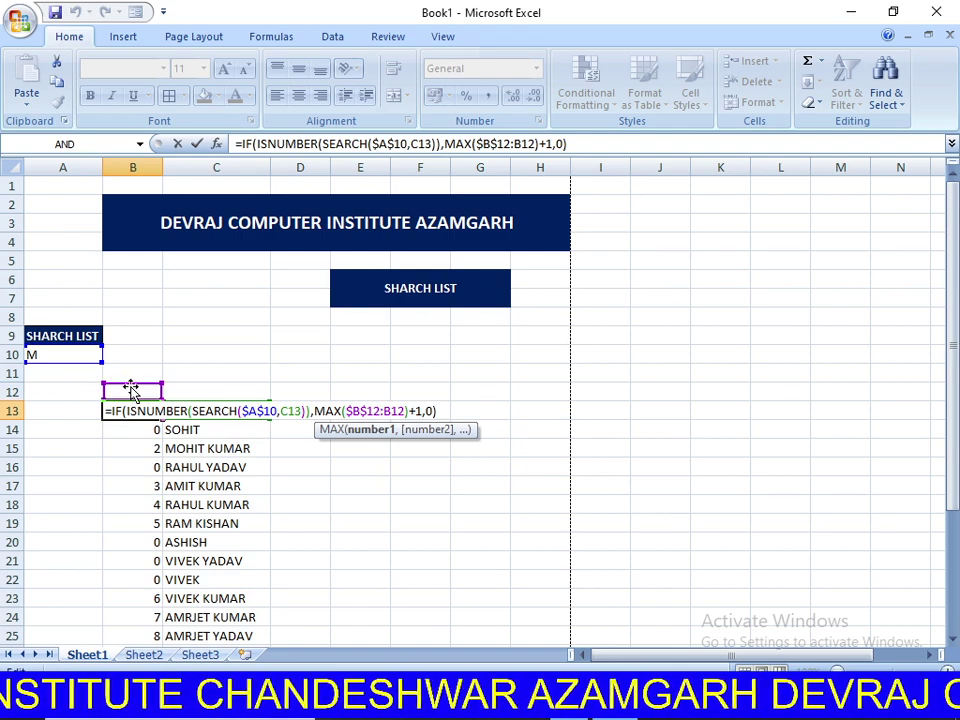
{"action": "right_click", "coordinate": [199, 399]}
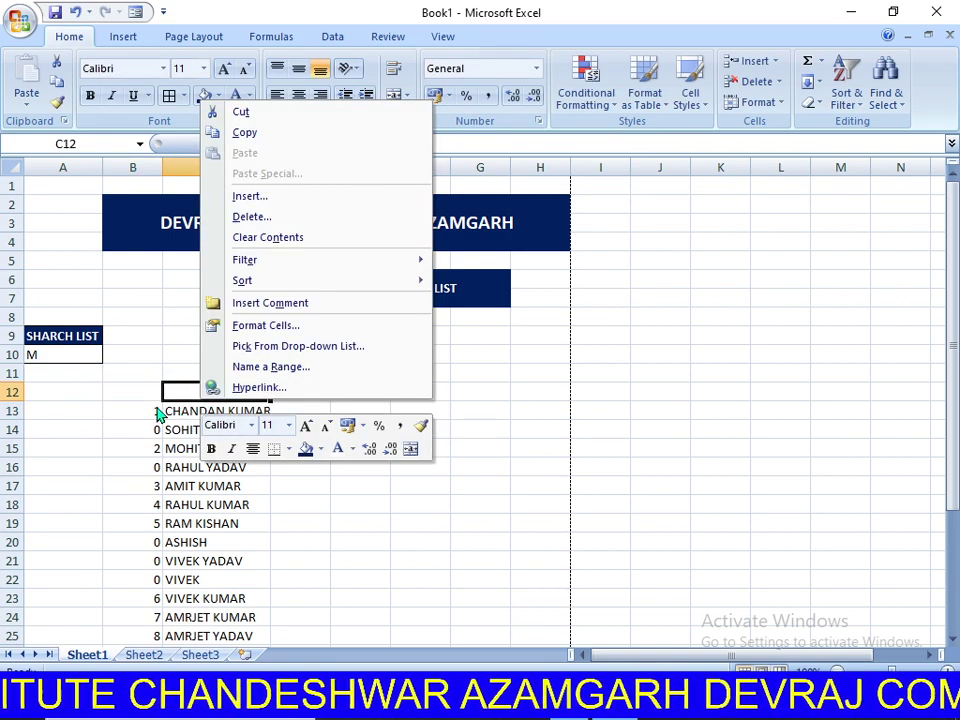
{"action": "left_click", "coordinate": [152, 408]}
{"action": "double_click", "coordinate": [146, 410]}
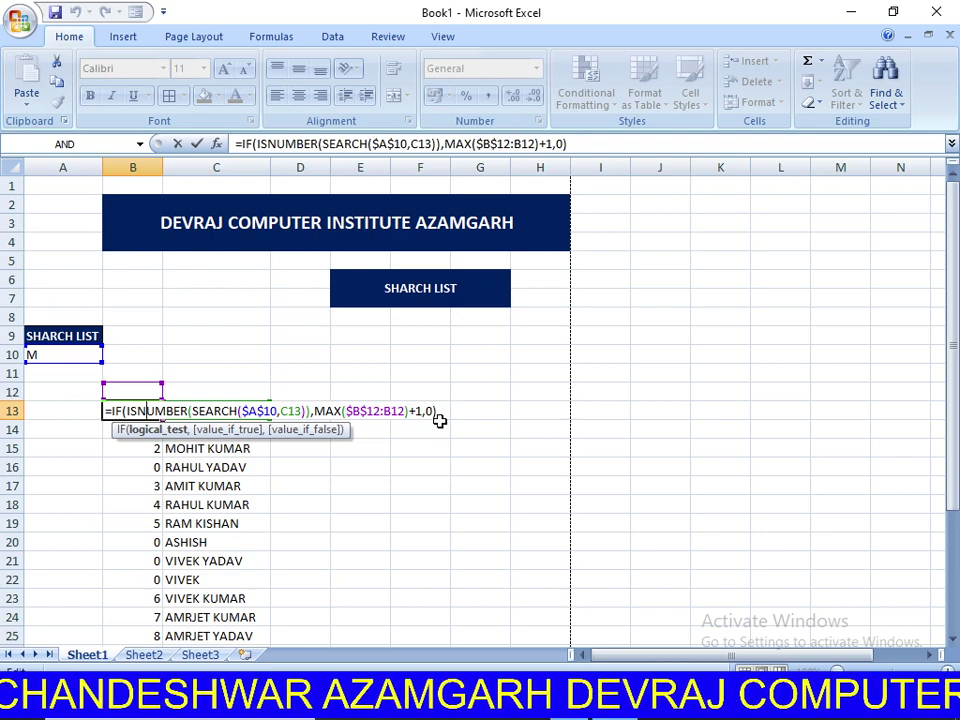
{"action": "key", "text": "Return"}
Drag-fill B13's formula down to B34, numbering M-containing names 1 to 12.
{"action": "left_click", "coordinate": [140, 411]}
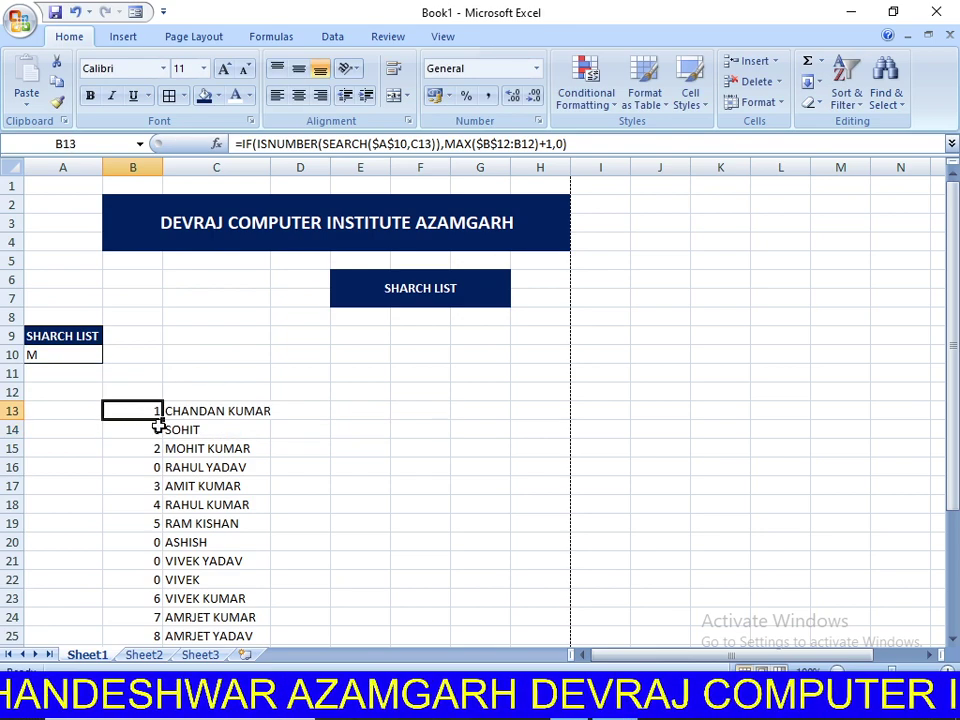
{"action": "left_click_drag", "start_coordinate": [163, 421], "coordinate": [133, 490]}
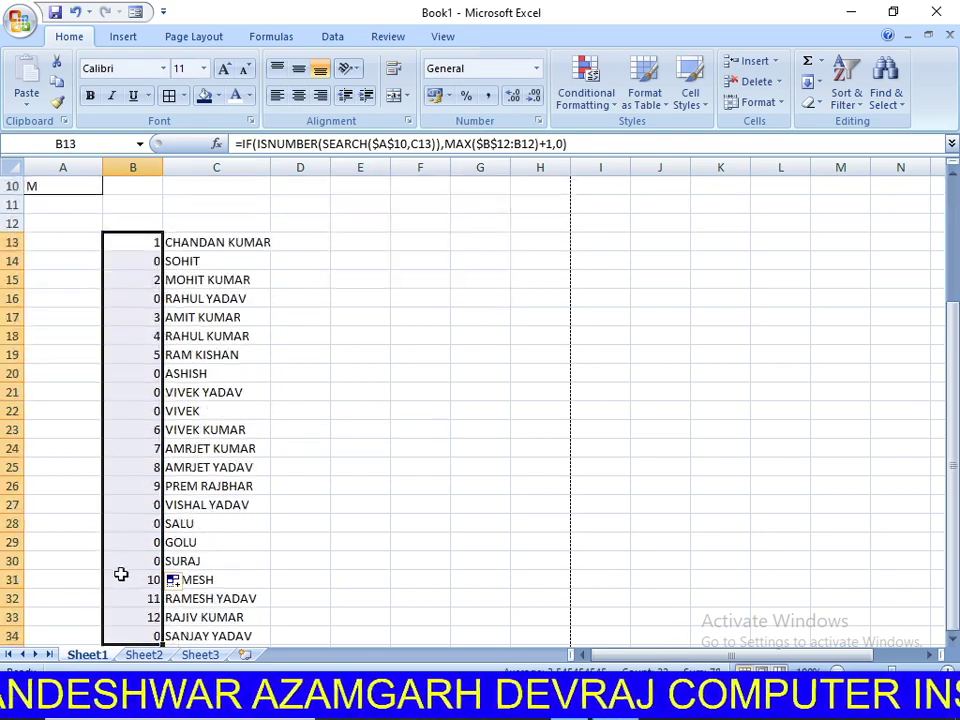
{"action": "scroll", "coordinate": [139, 572], "scroll_direction": "up", "scroll_amount": 3}
{"action": "scroll", "coordinate": [139, 572], "scroll_direction": "up", "scroll_amount": 1}
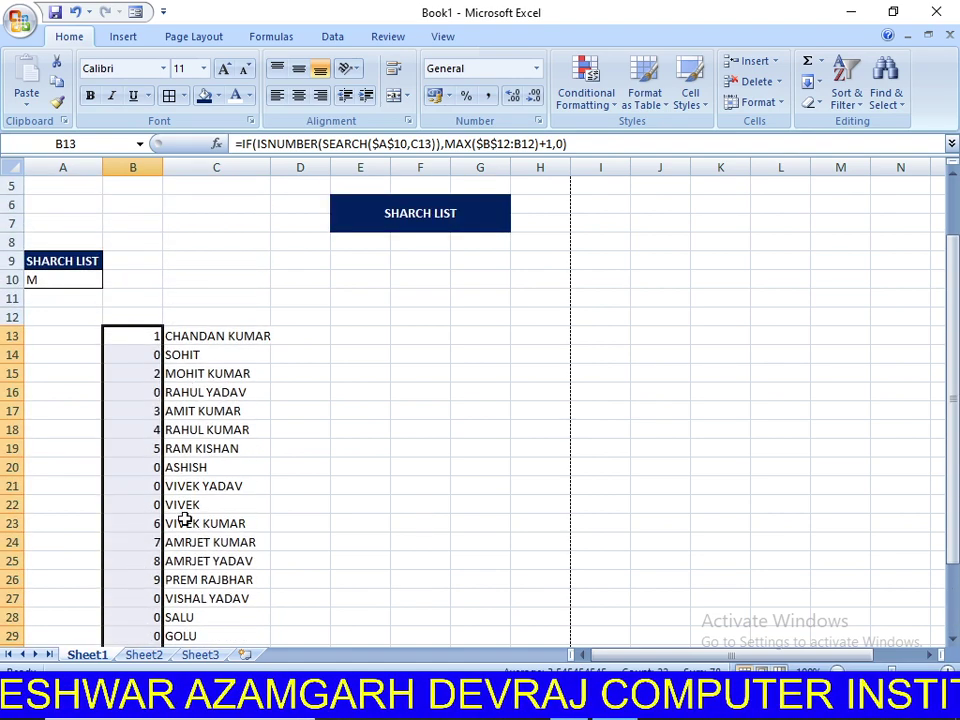
{"action": "left_click", "coordinate": [345, 396]}
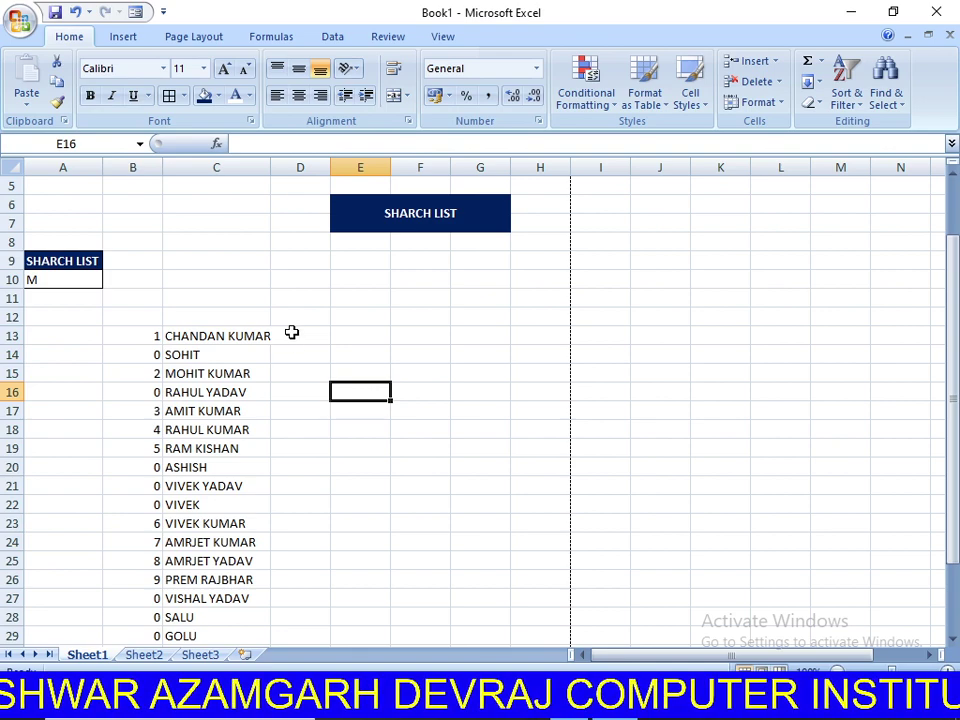
{"action": "left_click", "coordinate": [291, 337]}
{"action": "scroll", "coordinate": [300, 355], "scroll_direction": "up", "scroll_amount": 2}
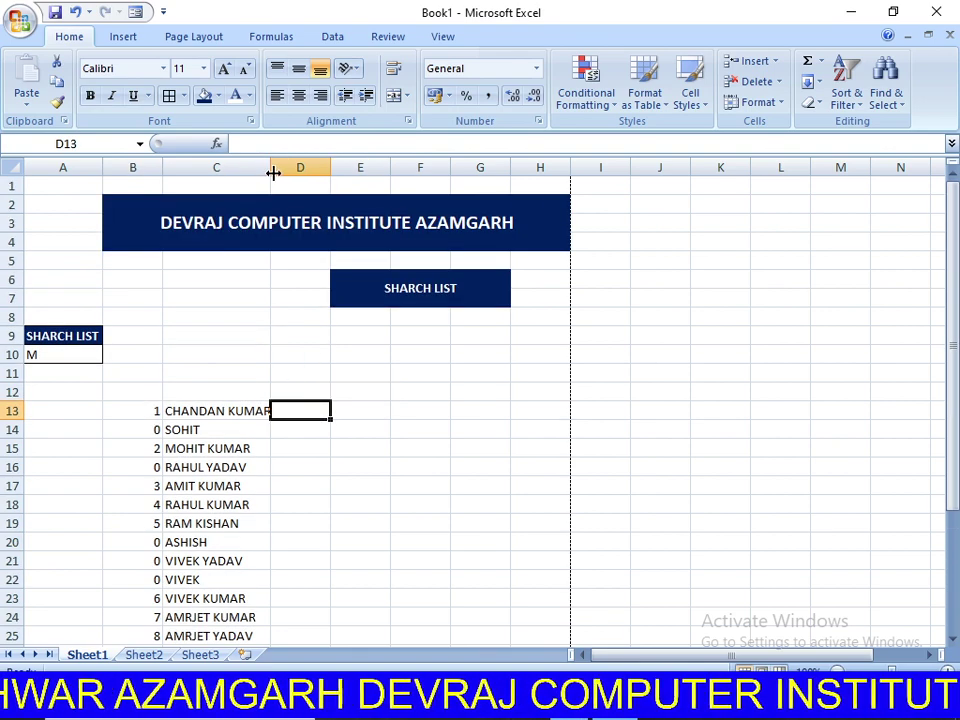
Widen column C and start D13's formula with =IFERROR(VLOOKUP(.
{"action": "left_click_drag", "start_coordinate": [271, 167], "coordinate": [278, 168]}
{"action": "left_click", "coordinate": [318, 446]}
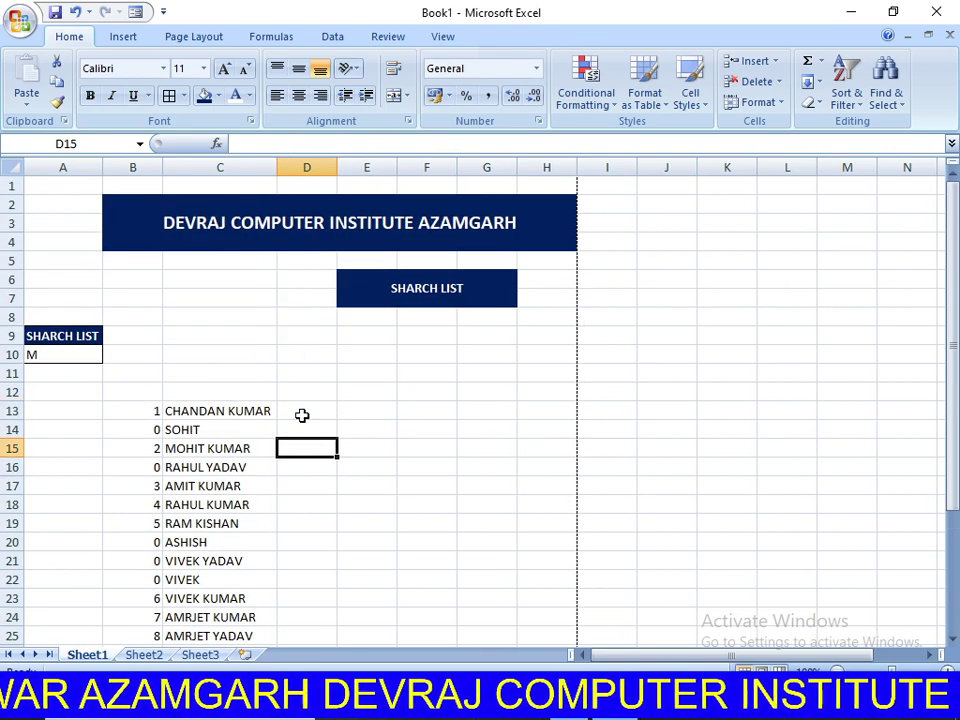
{"action": "left_click", "coordinate": [301, 415]}
{"action": "type", "text": "="}
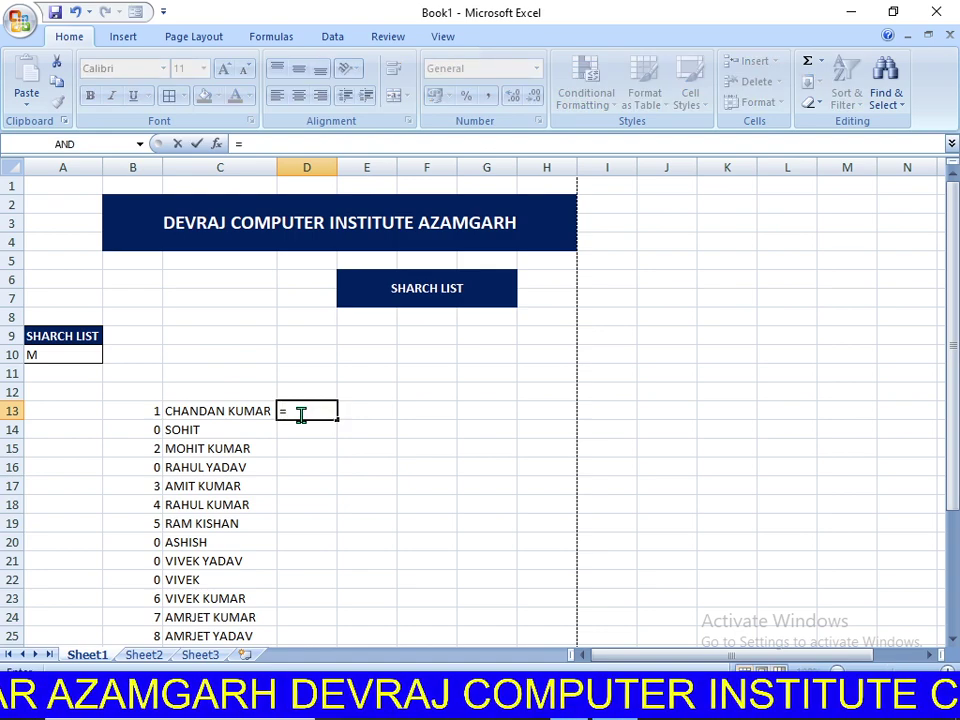
{"action": "type", "text": "IFE"}
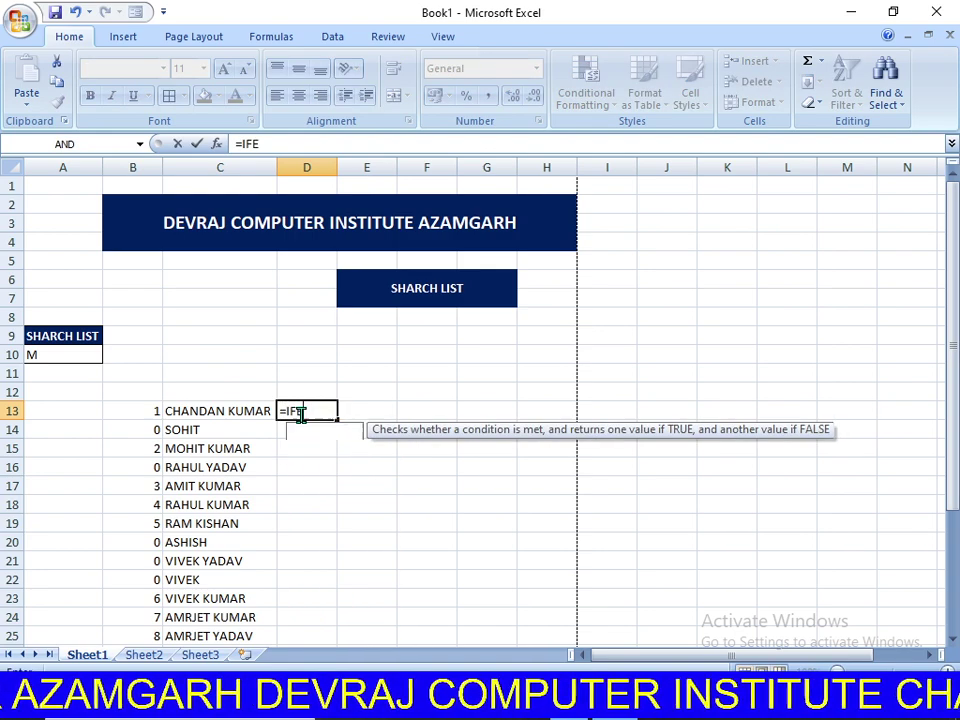
{"action": "key", "text": "Tab"}
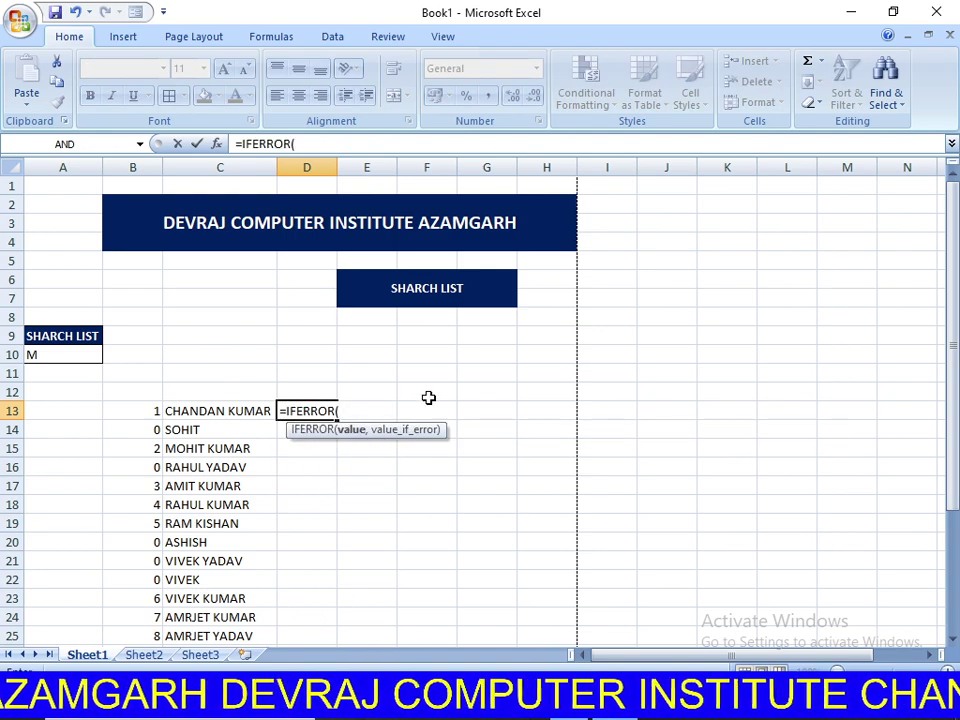
{"action": "type", "text": "VL"}
{"action": "key", "text": "Tab"}
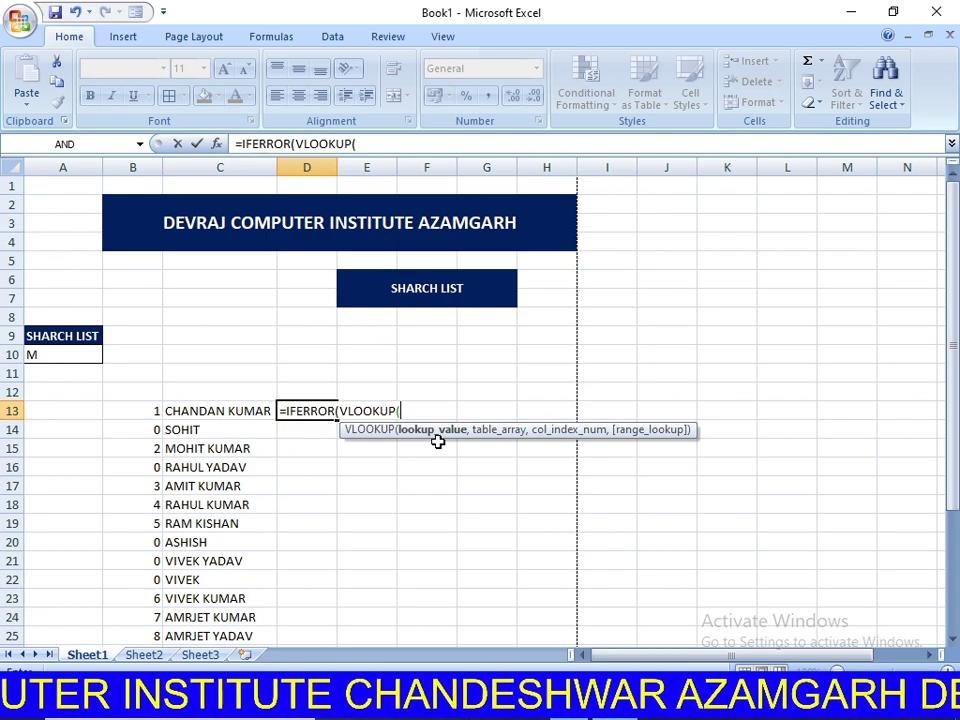
Add ROWS($C$13:C13) as the lookup value and B13:C34 as the VLOOKUP table.
{"action": "type", "text": "RO"}
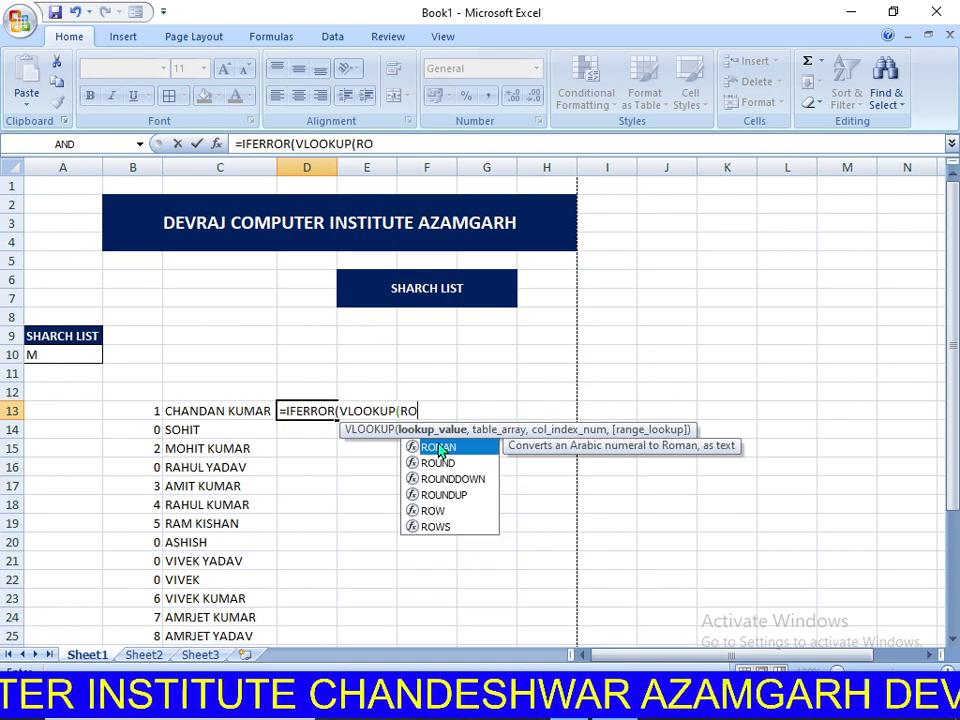
{"action": "type", "text": "WS"}
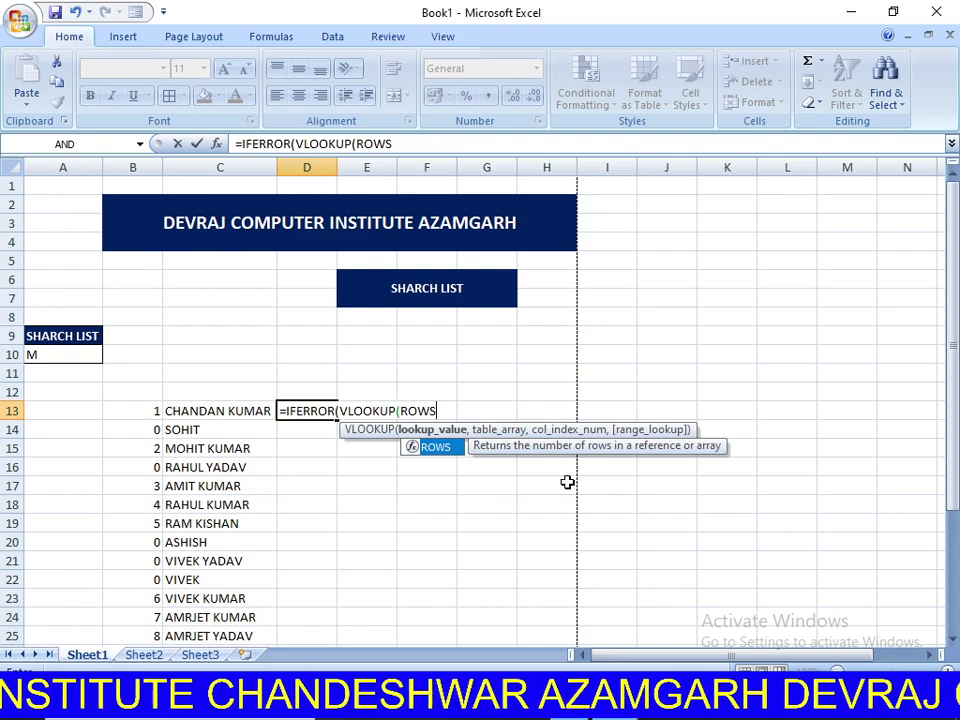
{"action": "type", "text": "("}
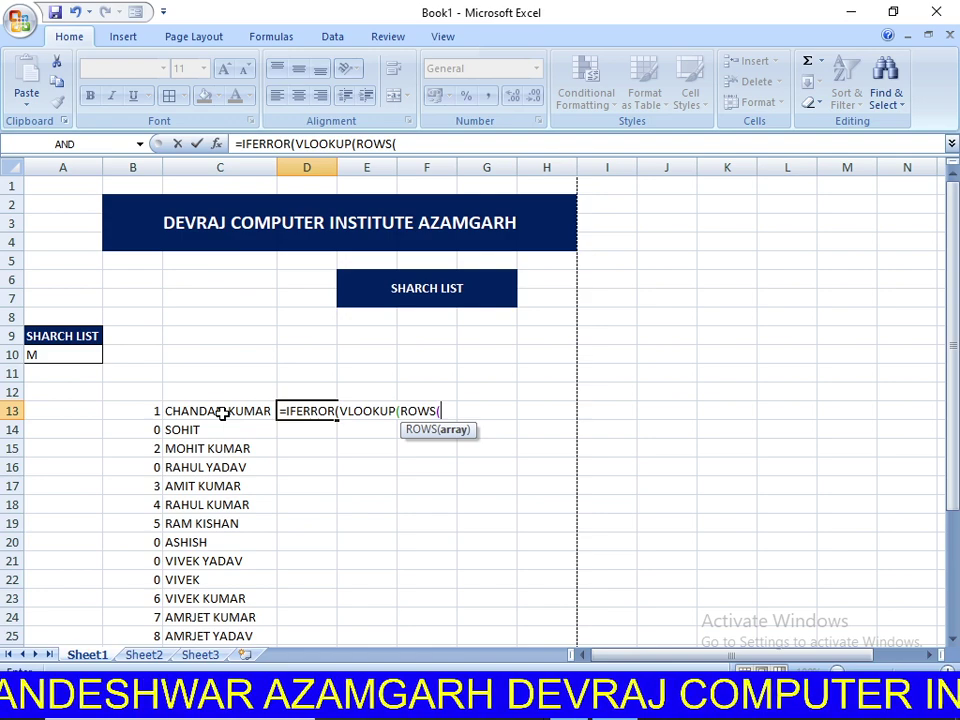
{"action": "type", "text": "C13"}
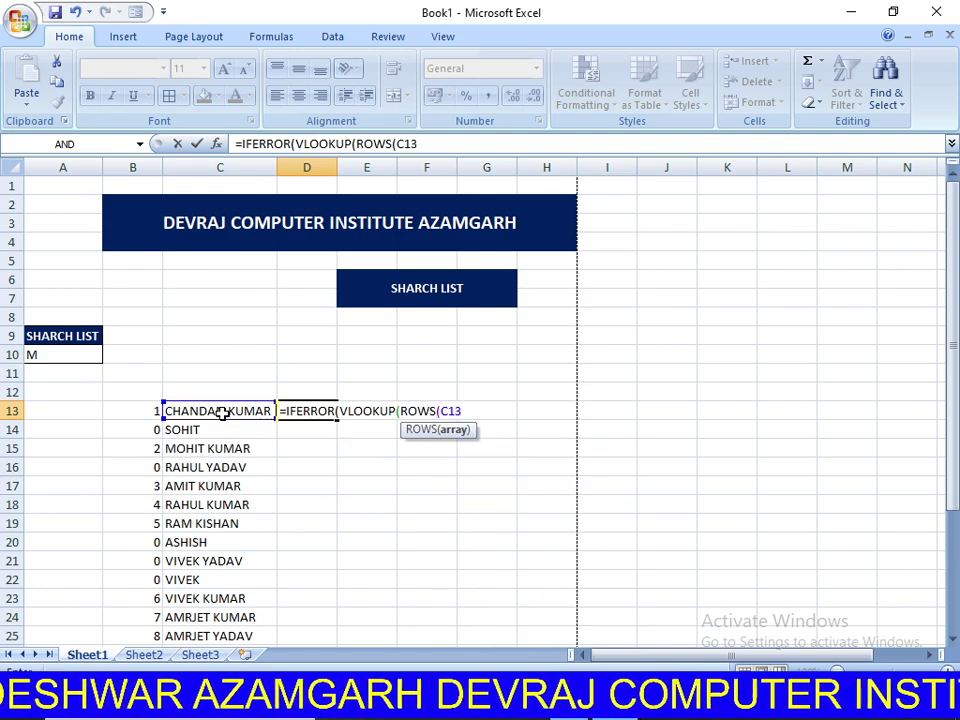
{"action": "key", "text": "F4"}
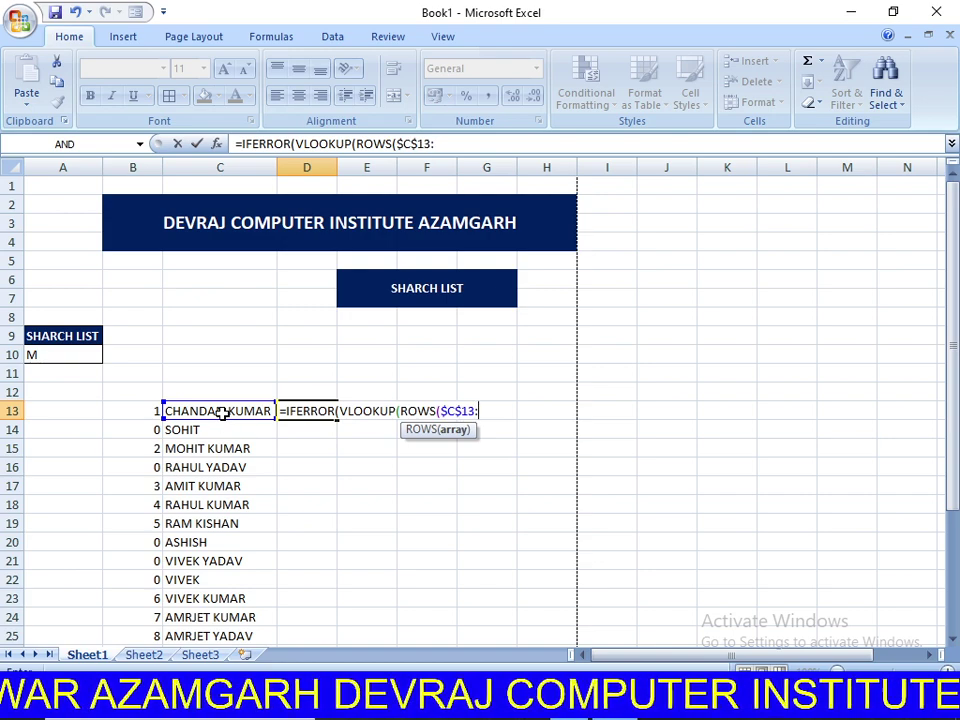
{"action": "left_click", "coordinate": [222, 412]}
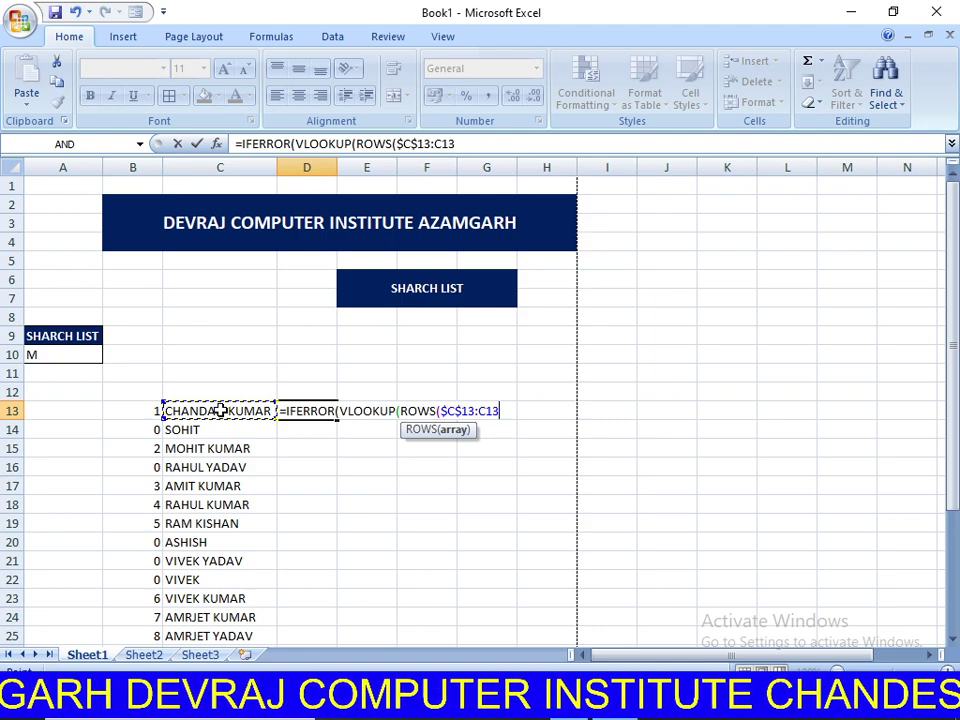
{"action": "type", "text": ")"}
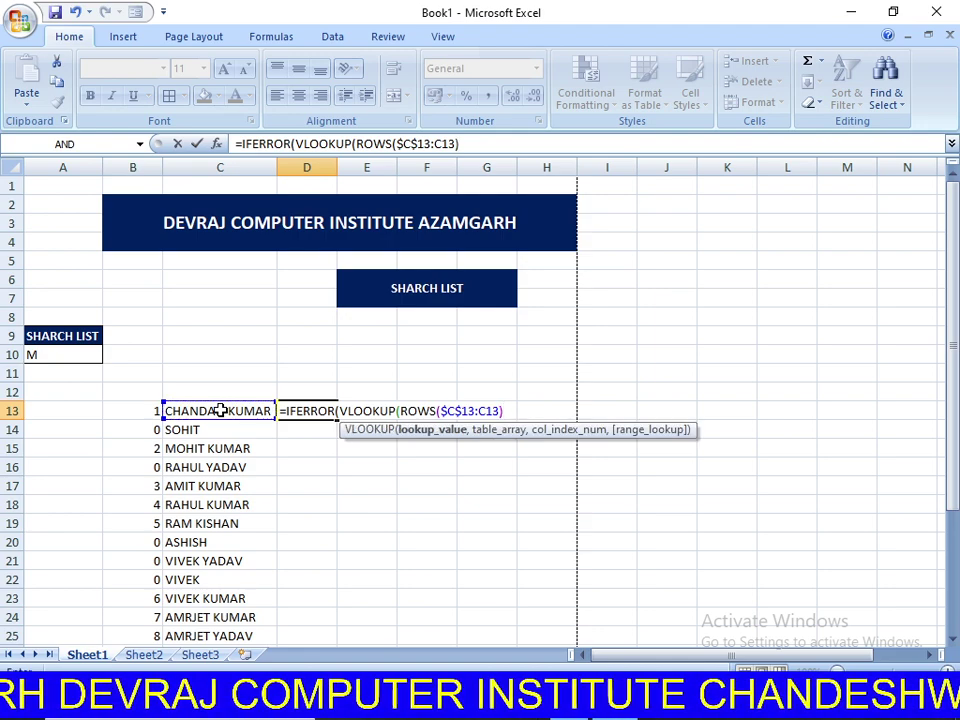
{"action": "type", "text": ","}
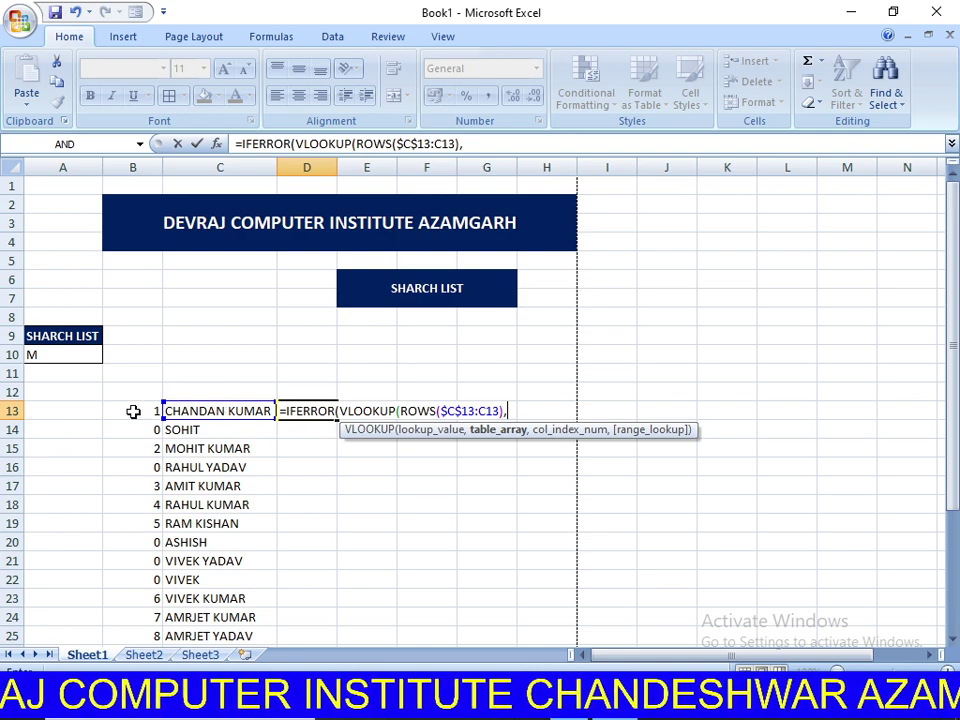
{"action": "mouse_move", "coordinate": [130, 412]}
{"action": "left_mouse_down"}
{"action": "mouse_move", "coordinate": [275, 624]}
{"action": "mouse_move", "coordinate": [200, 606]}
{"action": "left_mouse_up"}
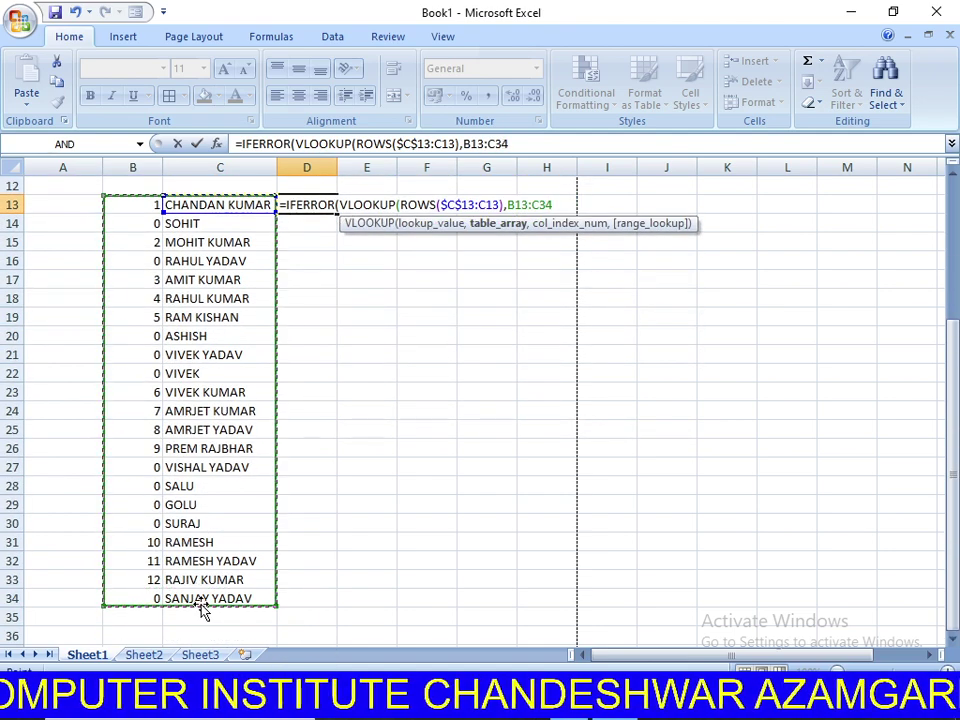
{"action": "scroll", "coordinate": [484, 520], "scroll_direction": "up", "scroll_amount": 4}
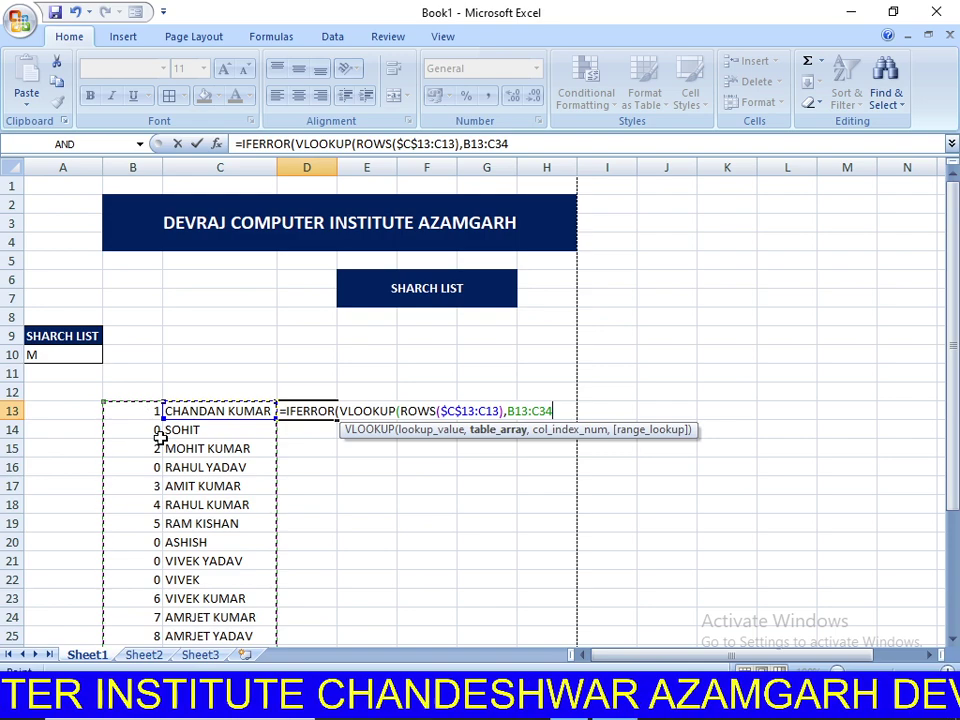
{"action": "left_click", "coordinate": [517, 411]}
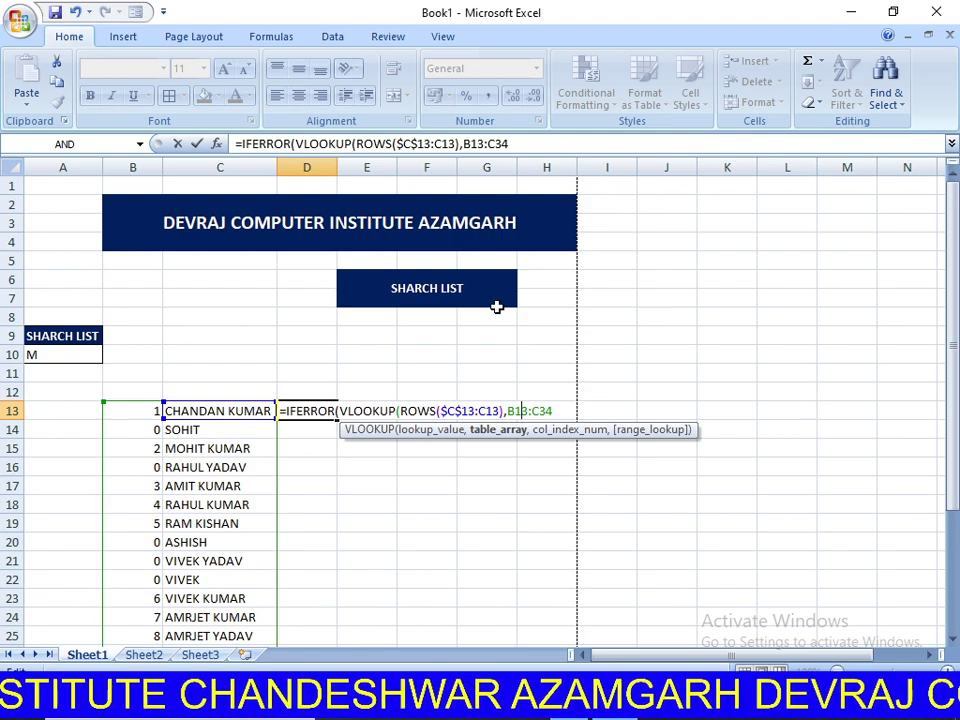
{"action": "left_click", "coordinate": [567, 411]}
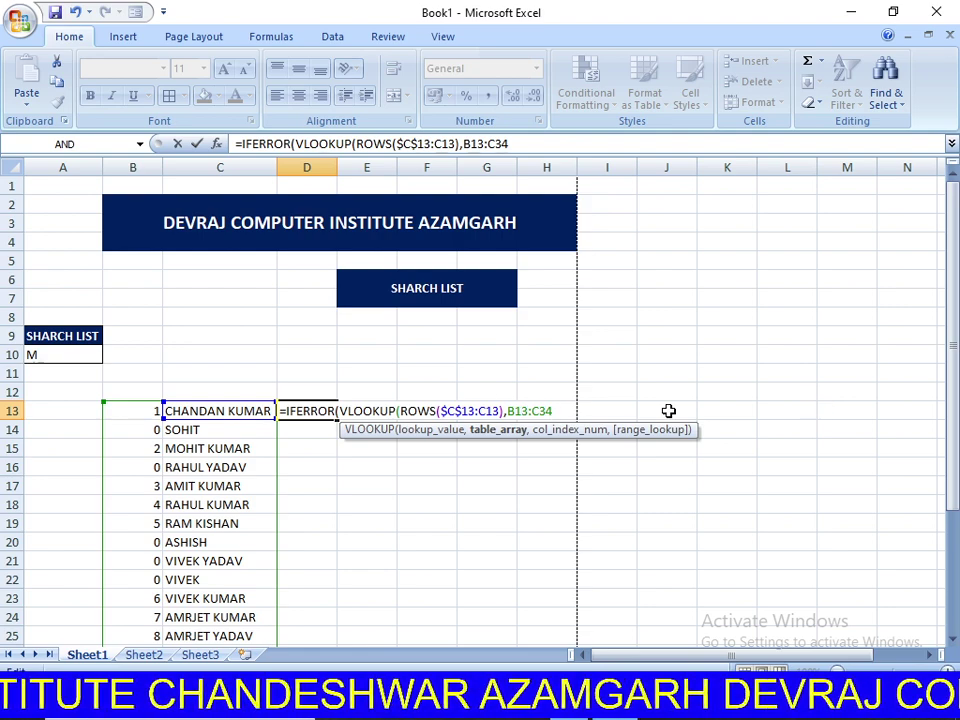
{"action": "type", "text": ",2,0),\""}
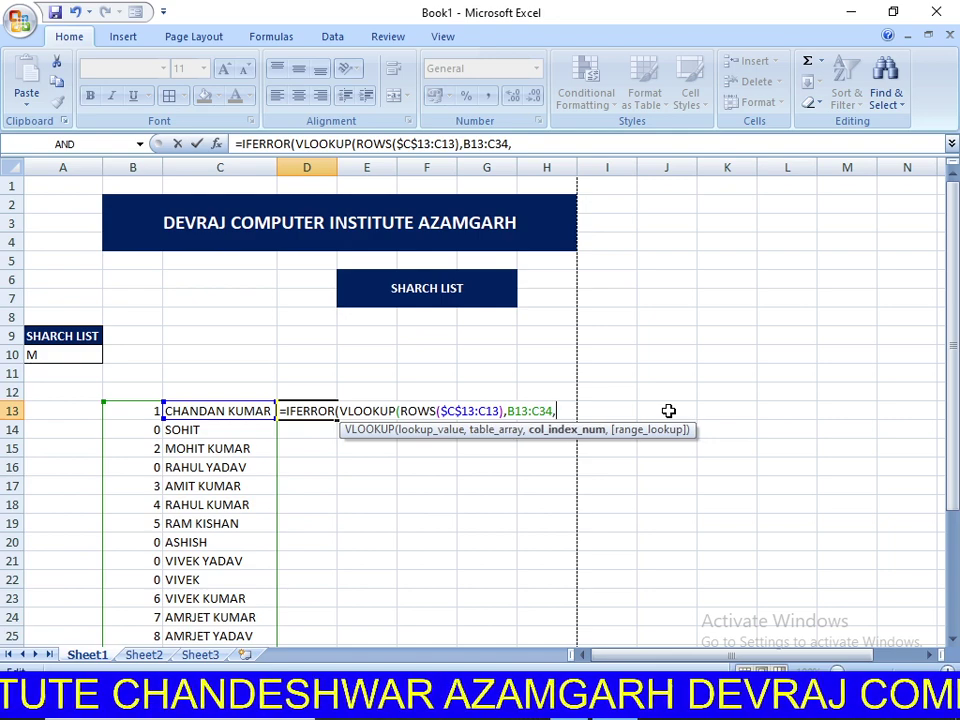
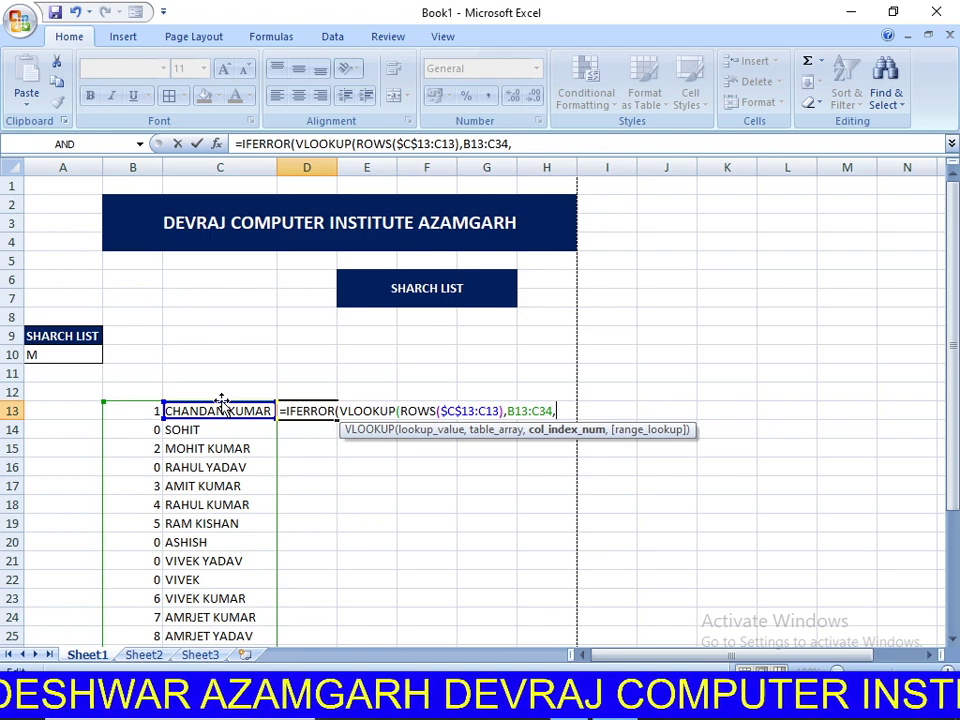
{"action": "type", "text": "2"}
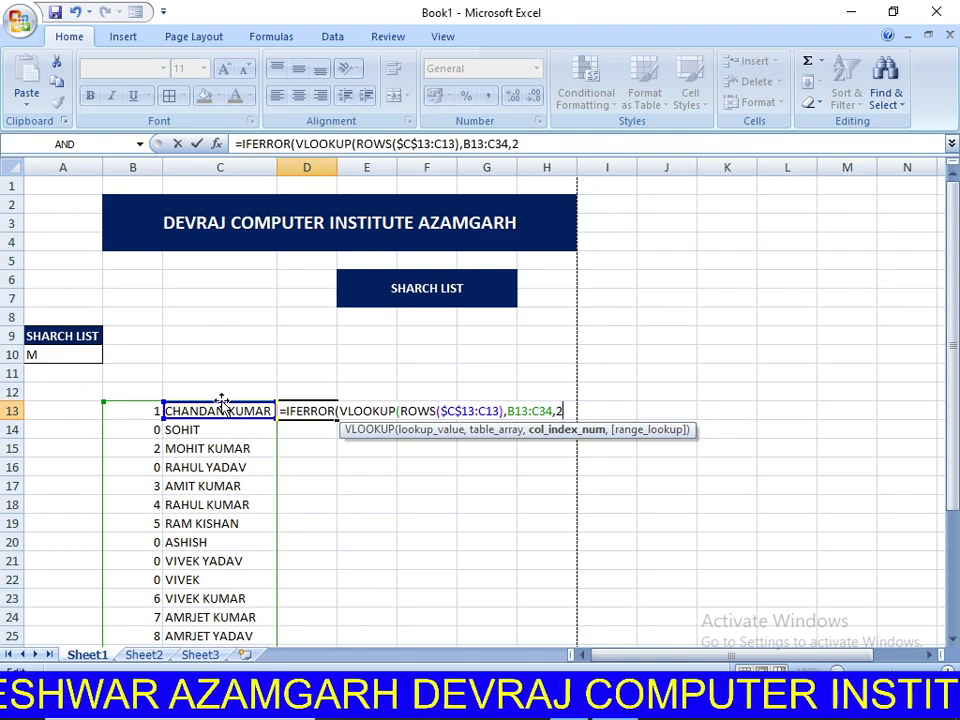
{"action": "type", "text": ",0"}
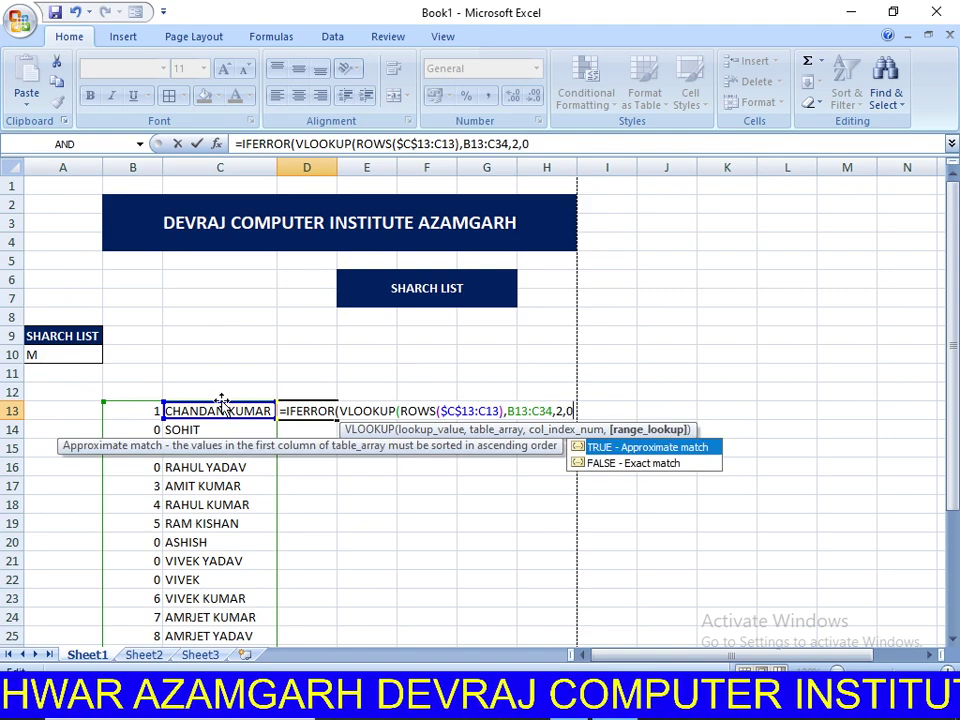
{"action": "type", "text": ")"}
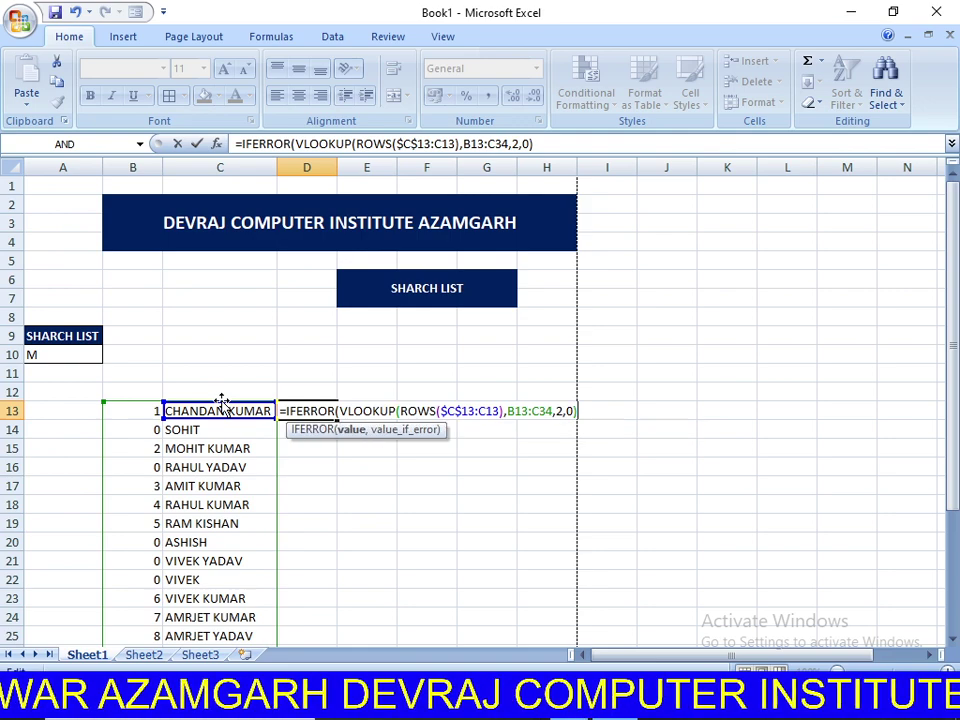
{"action": "type", "text": ","}
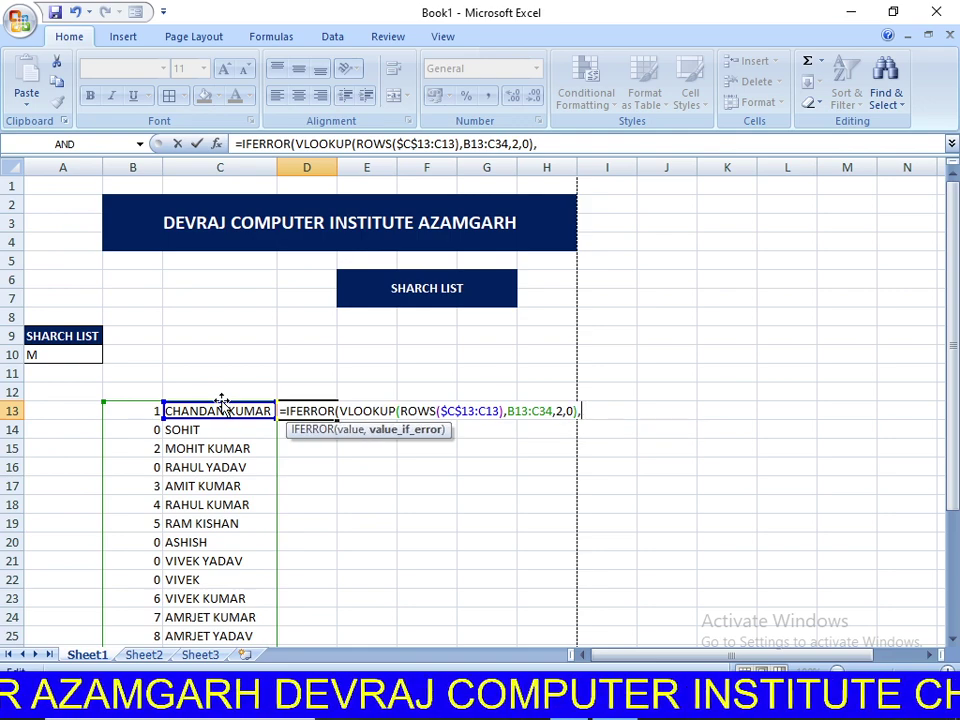
{"action": "type", "text": "\"\""}
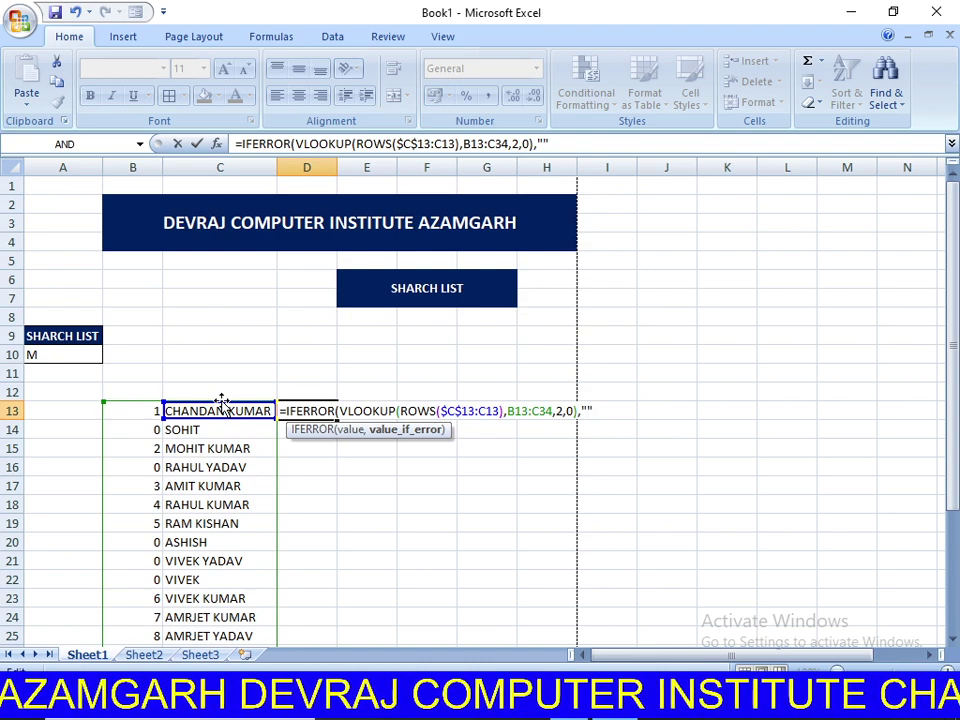
{"action": "type", "text": ")"}
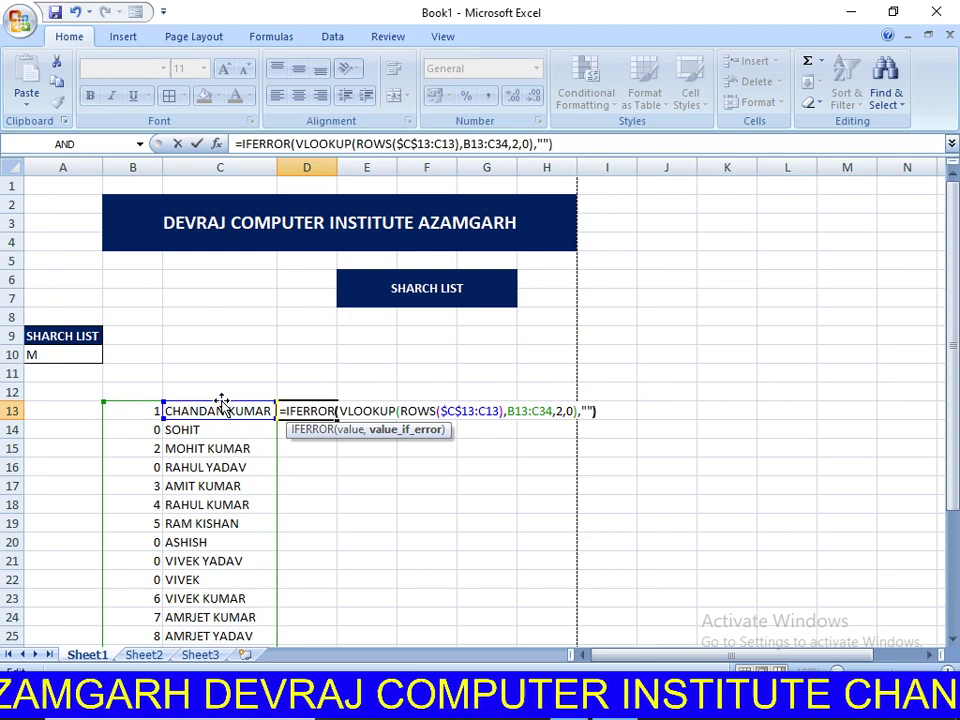
{"action": "key", "text": "Return"}
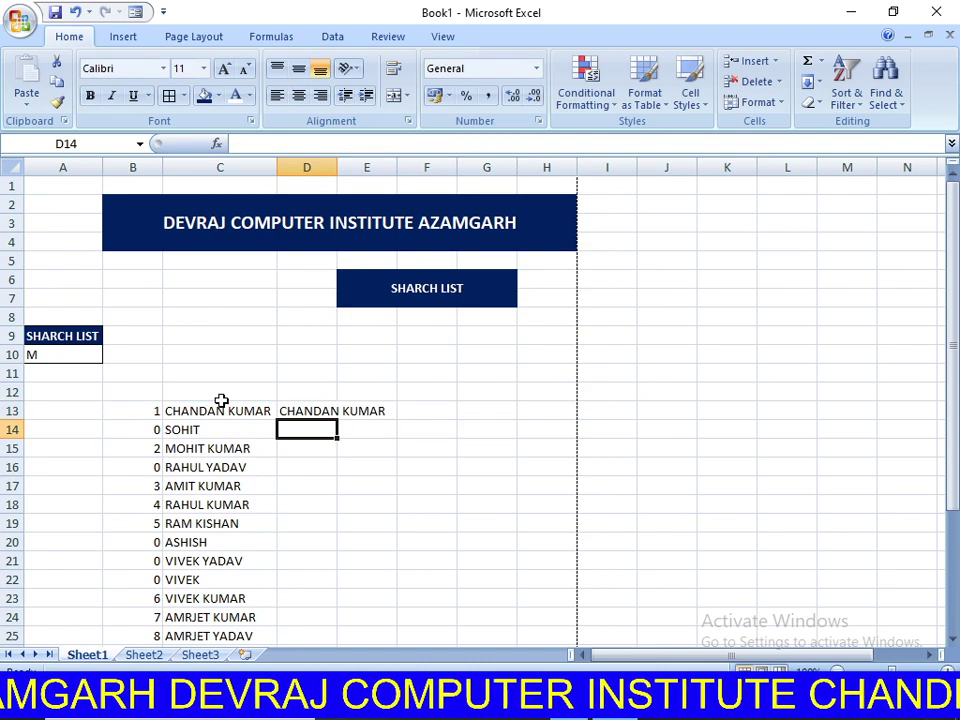
Autofit column D to the names and narrow column B to a slim 2.29 width.
{"action": "double_click", "coordinate": [338, 166]}
{"action": "left_click_drag", "start_coordinate": [481, 486], "coordinate": [481, 467]}
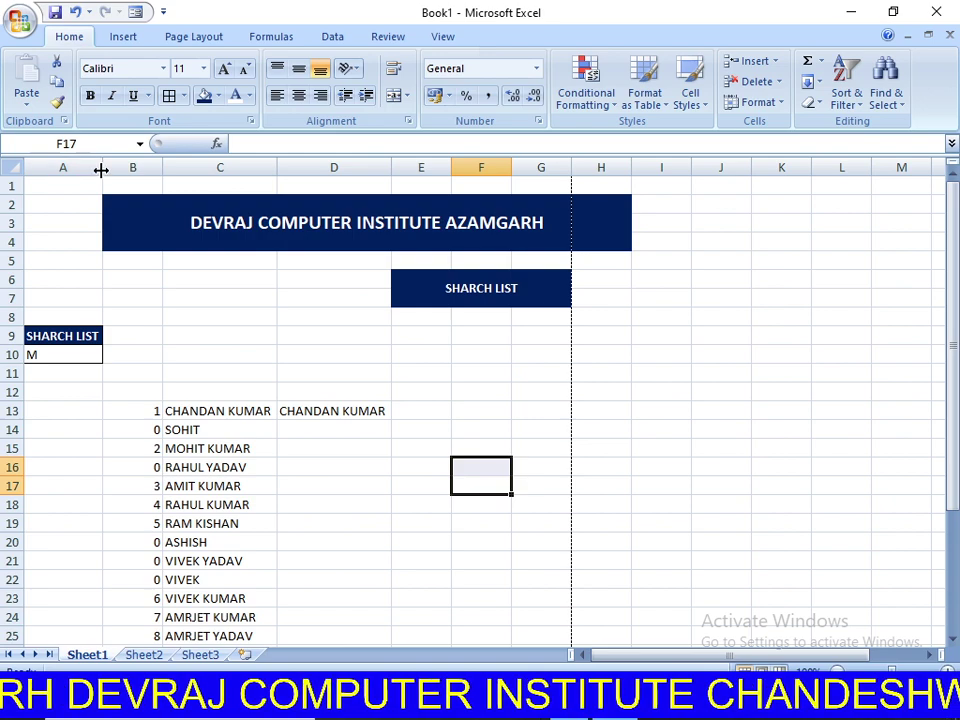
{"action": "mouse_move", "coordinate": [100, 167]}
{"action": "left_mouse_down"}
{"action": "mouse_move", "coordinate": [83, 173]}
{"action": "mouse_move", "coordinate": [105, 176]}
{"action": "left_mouse_up"}
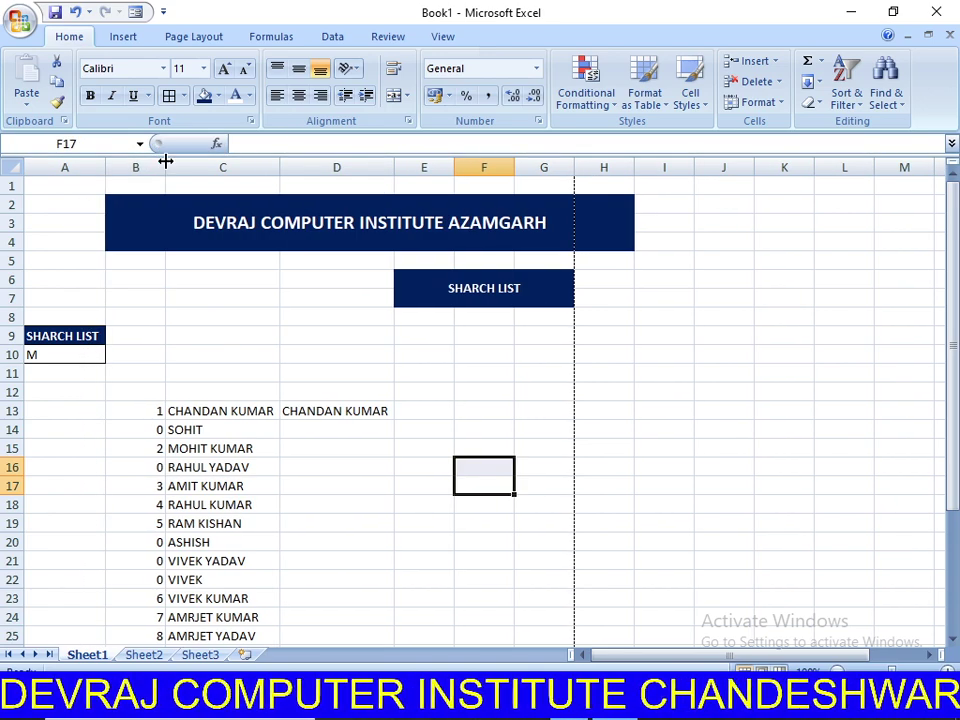
{"action": "left_click_drag", "start_coordinate": [165, 167], "coordinate": [116, 166]}
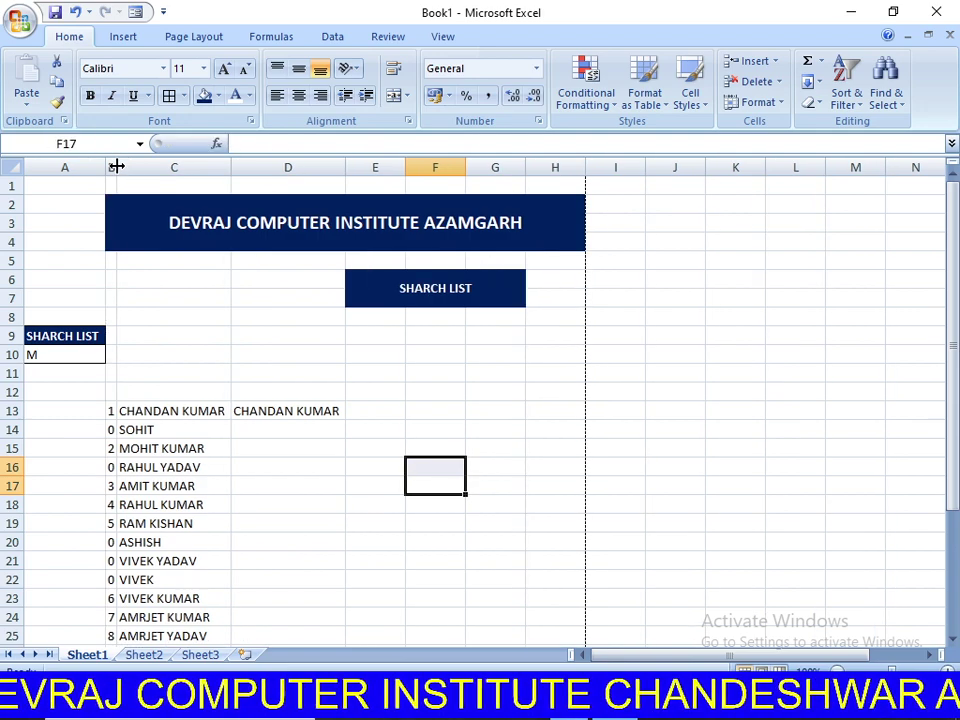
{"action": "left_click", "coordinate": [433, 430]}
{"action": "scroll", "coordinate": [107, 503], "scroll_direction": "down", "scroll_amount": 2}
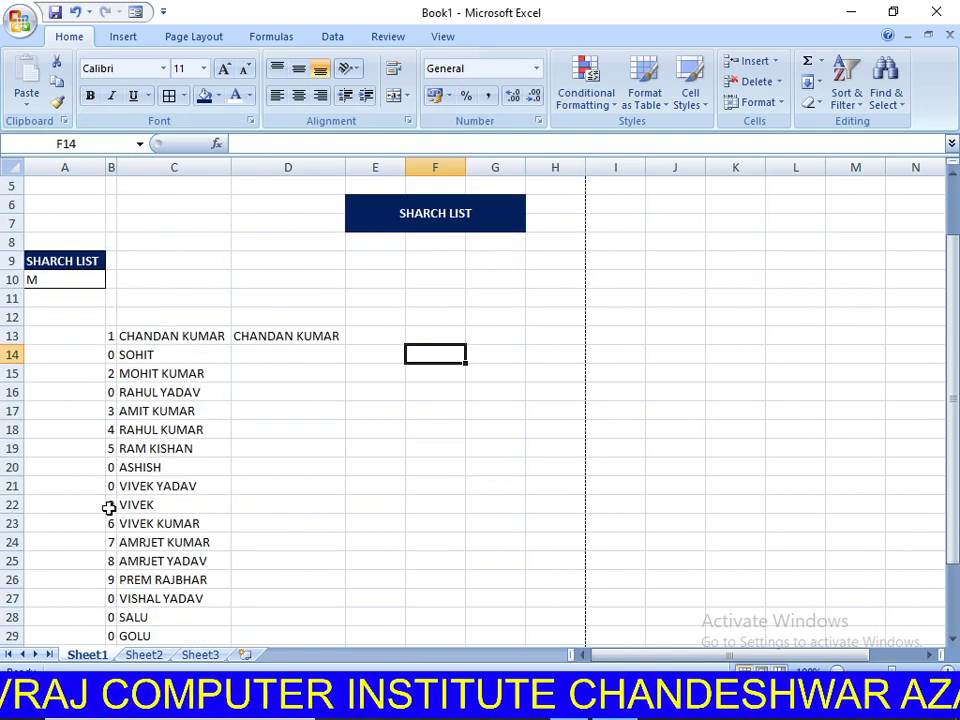
{"action": "scroll", "coordinate": [127, 218], "scroll_direction": "up", "scroll_amount": 1}
{"action": "left_click_drag", "start_coordinate": [117, 166], "coordinate": [126, 166]}
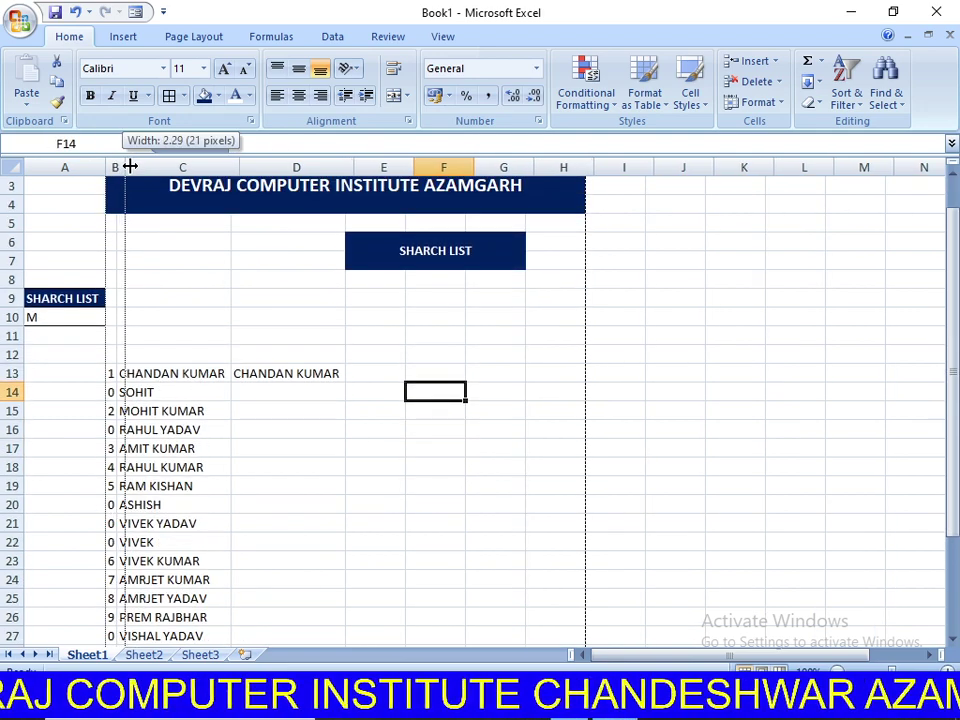
{"action": "left_click", "coordinate": [405, 459]}
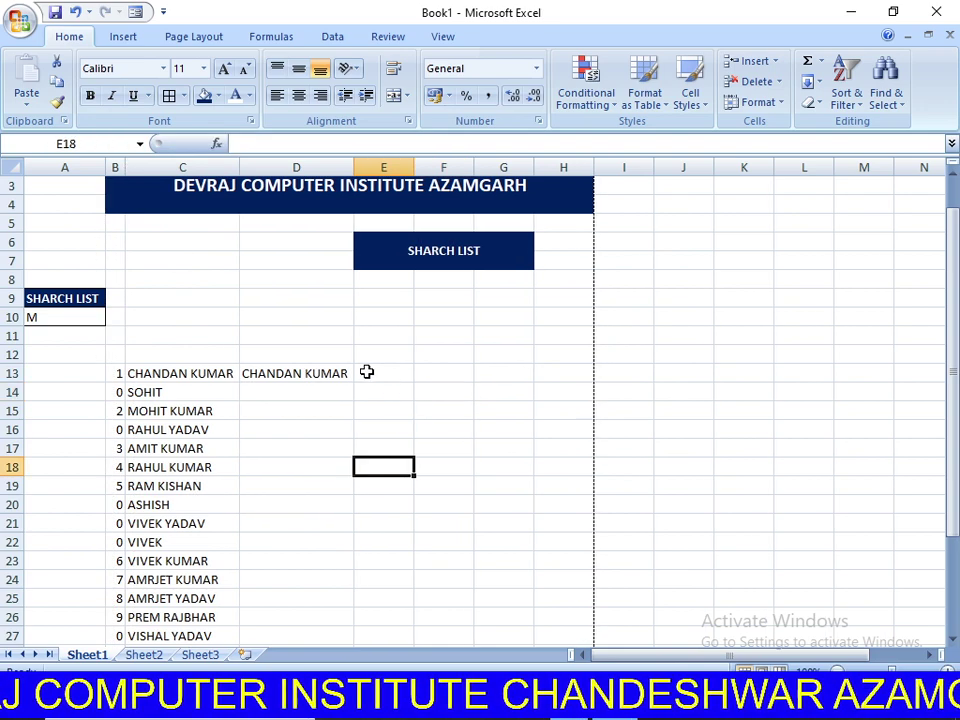
{"action": "left_click", "coordinate": [313, 371]}
{"action": "scroll", "coordinate": [329, 439], "scroll_direction": "up", "scroll_amount": 1}
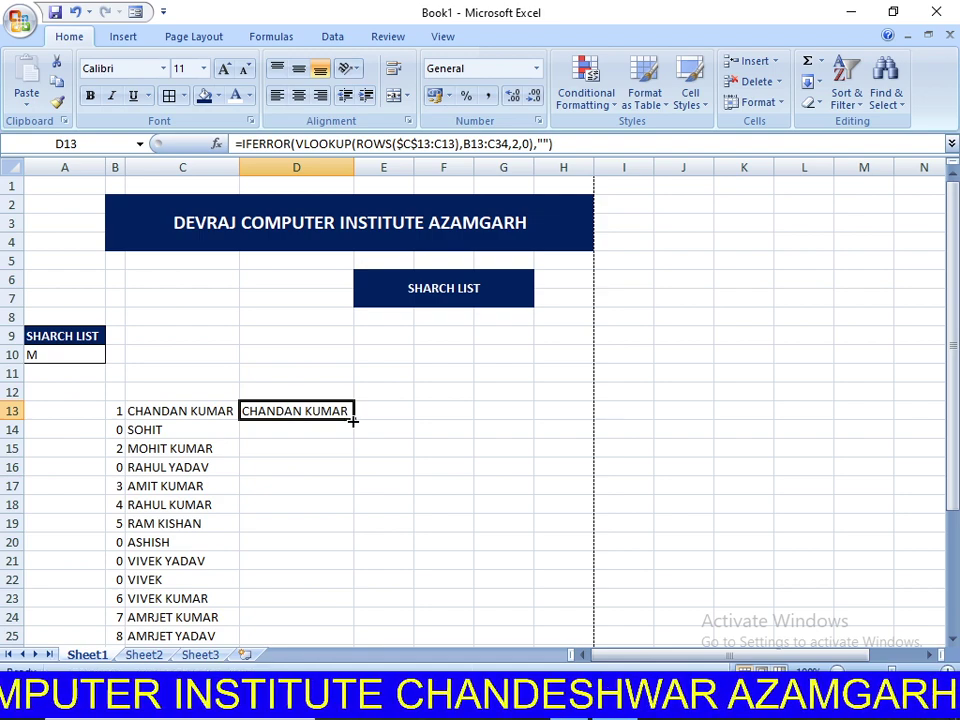
Fill the D13 lookup formula down through D34, listing the 12 names containing M.
{"action": "double_click", "coordinate": [352, 421]}
{"action": "scroll", "coordinate": [340, 450], "scroll_direction": "down", "scroll_amount": 3}
{"action": "scroll", "coordinate": [300, 455], "scroll_direction": "down", "scroll_amount": 3}
{"action": "scroll", "coordinate": [270, 410], "scroll_direction": "up", "scroll_amount": 2}
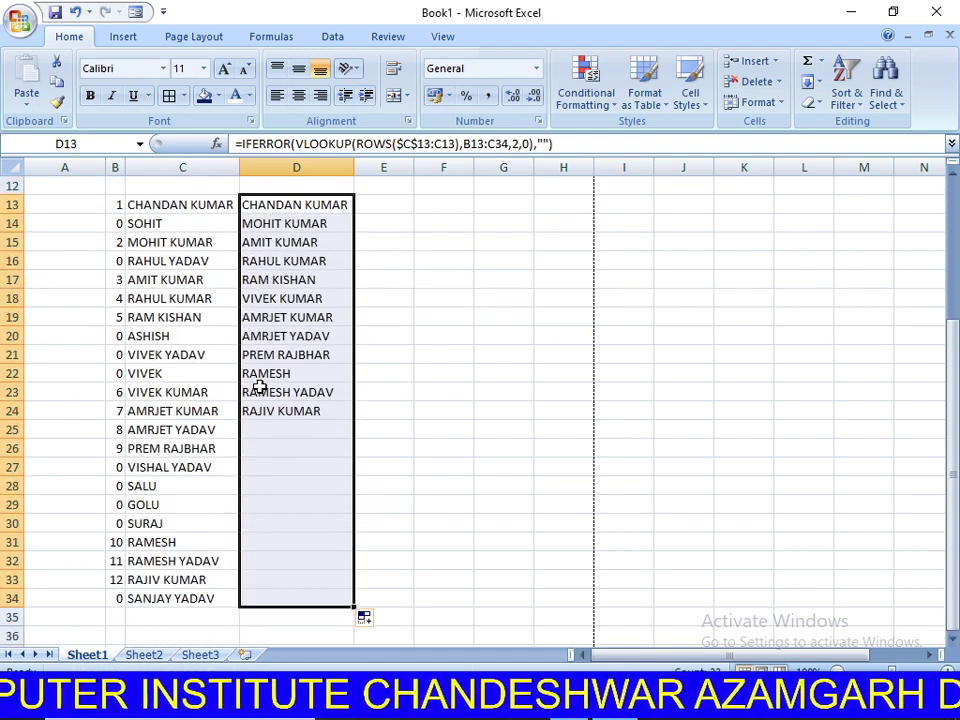
{"action": "scroll", "coordinate": [300, 385], "scroll_direction": "up", "scroll_amount": 1}
{"action": "left_click", "coordinate": [598, 370]}
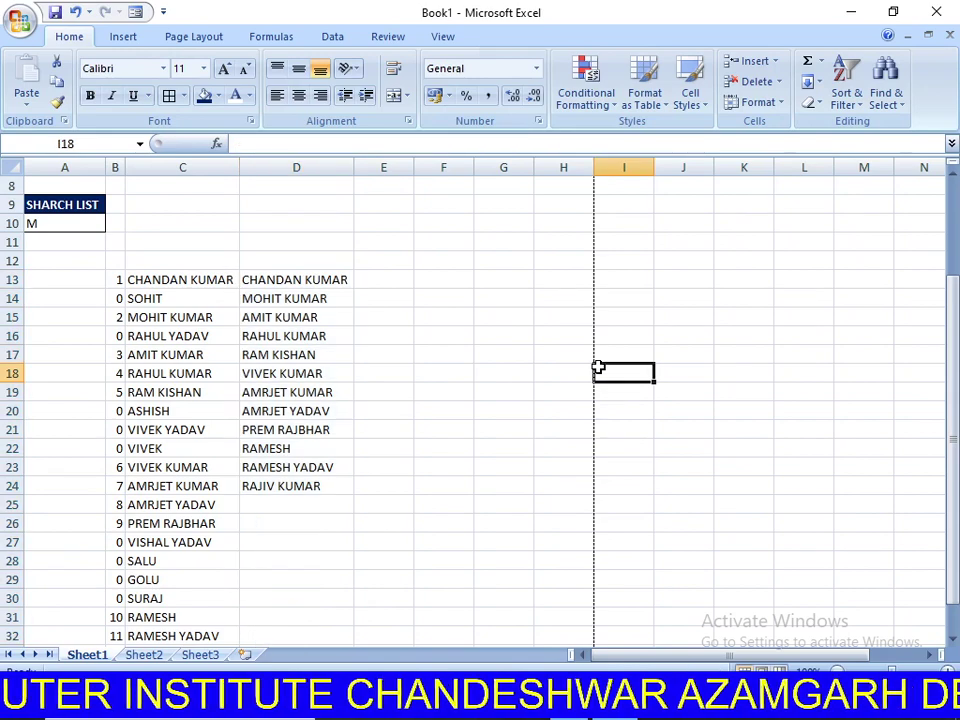
Compare the source names C13:C34 with the matches D13:D24, then reselect D13.
{"action": "left_click", "coordinate": [72, 223]}
{"action": "mouse_move", "coordinate": [190, 280]}
{"action": "left_mouse_down"}
{"action": "mouse_move", "coordinate": [182, 617]}
{"action": "mouse_move", "coordinate": [193, 600]}
{"action": "left_mouse_up"}
{"action": "scroll", "coordinate": [551, 478], "scroll_direction": "up", "scroll_amount": 1}
{"action": "scroll", "coordinate": [357, 370], "scroll_direction": "up", "scroll_amount": 1}
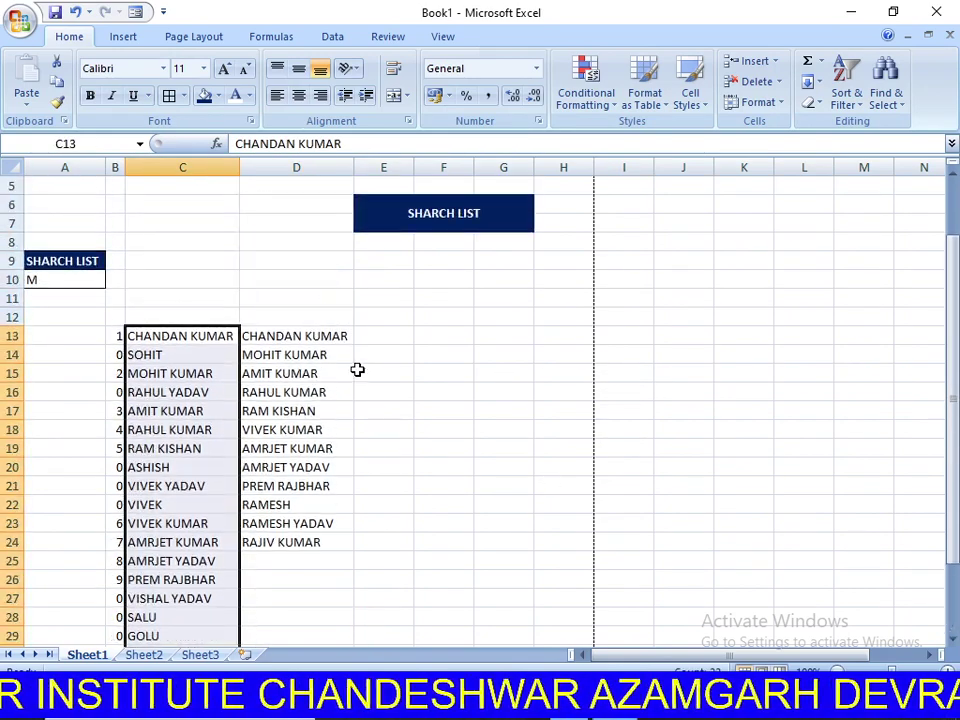
{"action": "left_click_drag", "start_coordinate": [338, 336], "coordinate": [333, 542]}
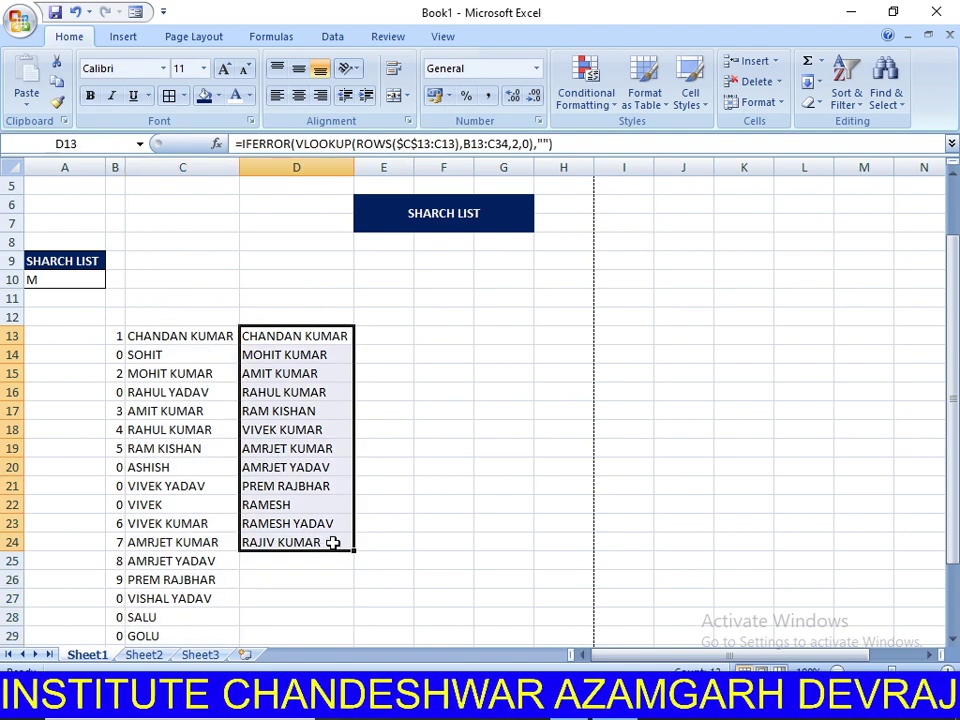
{"action": "left_click", "coordinate": [337, 335]}
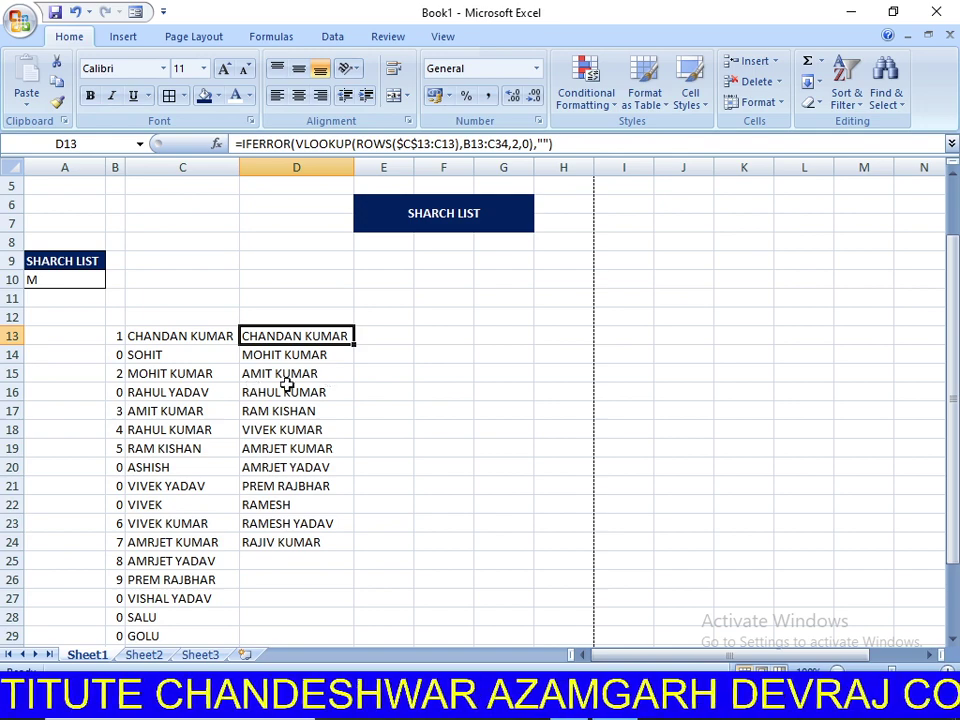
{"action": "left_click", "coordinate": [62, 280]}
{"action": "key", "text": "Delete"}
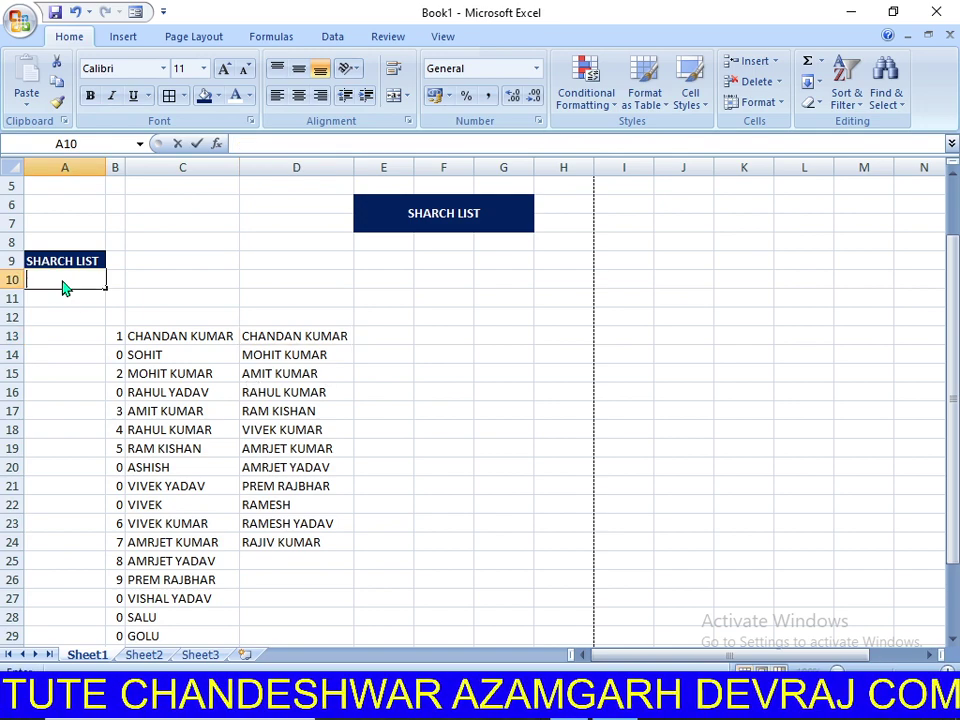
{"action": "type", "text": "G"}
{"action": "key", "text": "Return"}
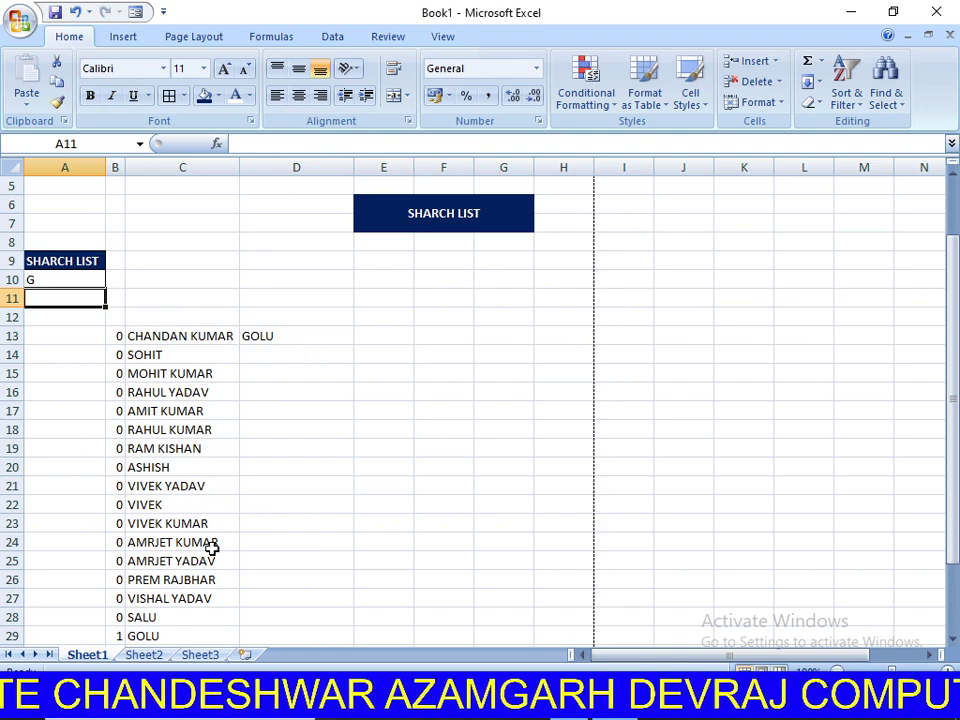
{"action": "scroll", "coordinate": [205, 565], "scroll_direction": "down", "scroll_amount": 2}
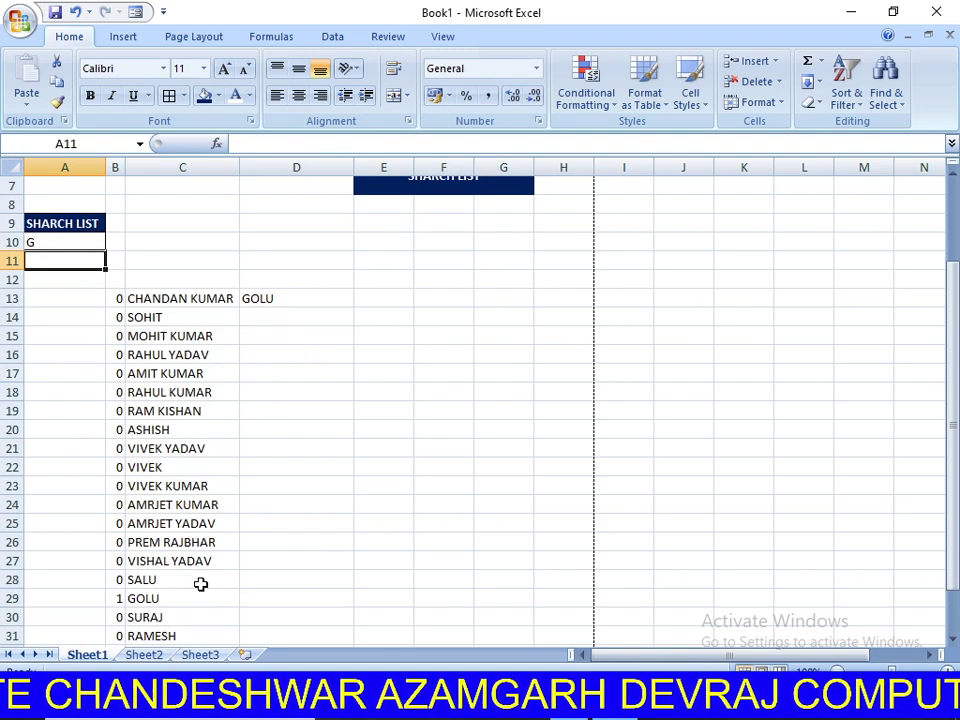
{"action": "left_click", "coordinate": [49, 240]}
{"action": "type", "text": "L"}
{"action": "key", "text": "Return"}
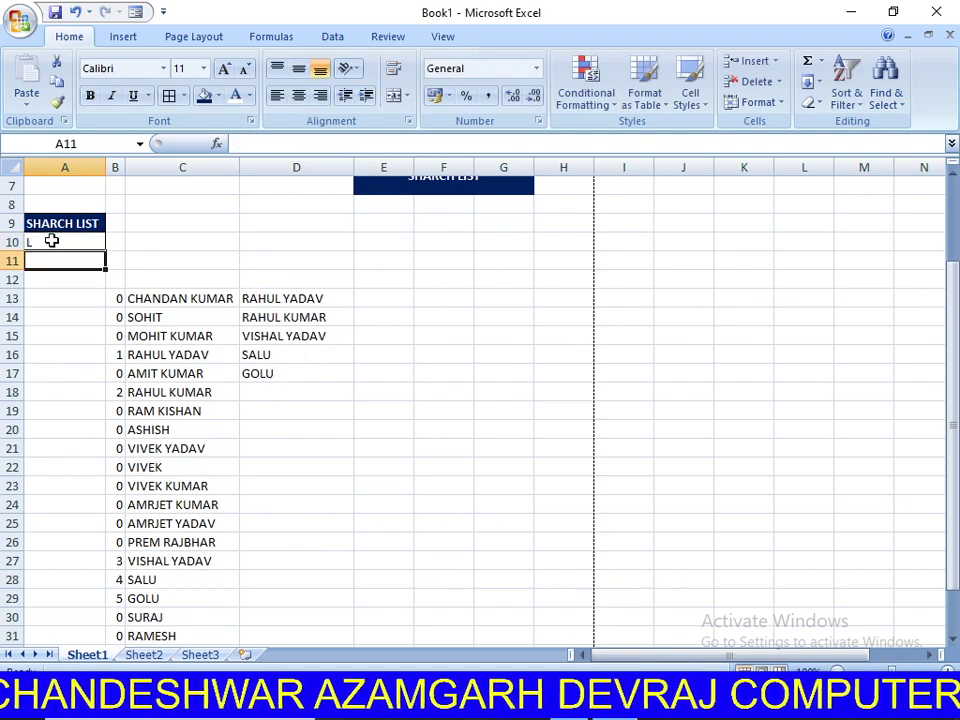
{"action": "left_click", "coordinate": [557, 548]}
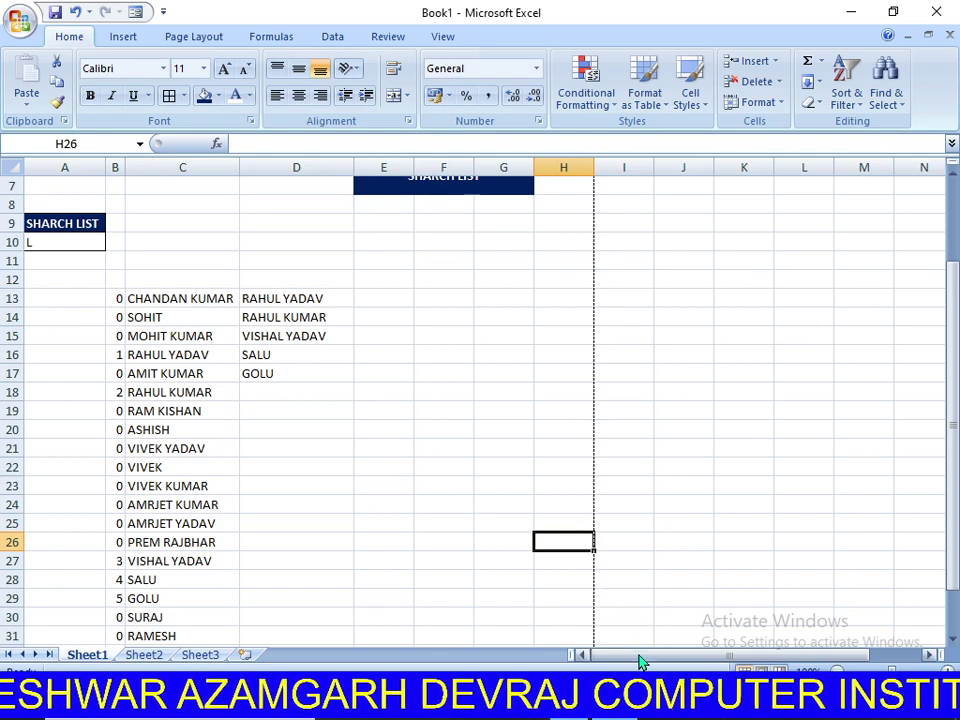
{"action": "left_click", "coordinate": [600, 655]}
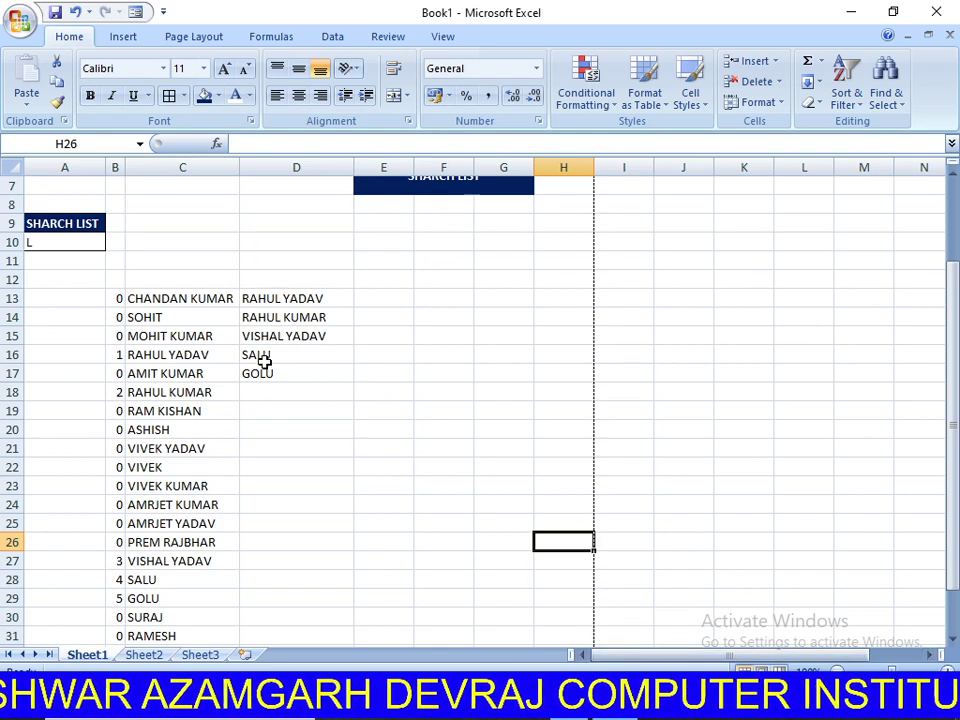
{"action": "scroll", "coordinate": [129, 313], "scroll_direction": "down", "scroll_amount": 2}
{"action": "scroll", "coordinate": [135, 358], "scroll_direction": "down", "scroll_amount": 1}
{"action": "scroll", "coordinate": [135, 358], "scroll_direction": "up", "scroll_amount": 2}
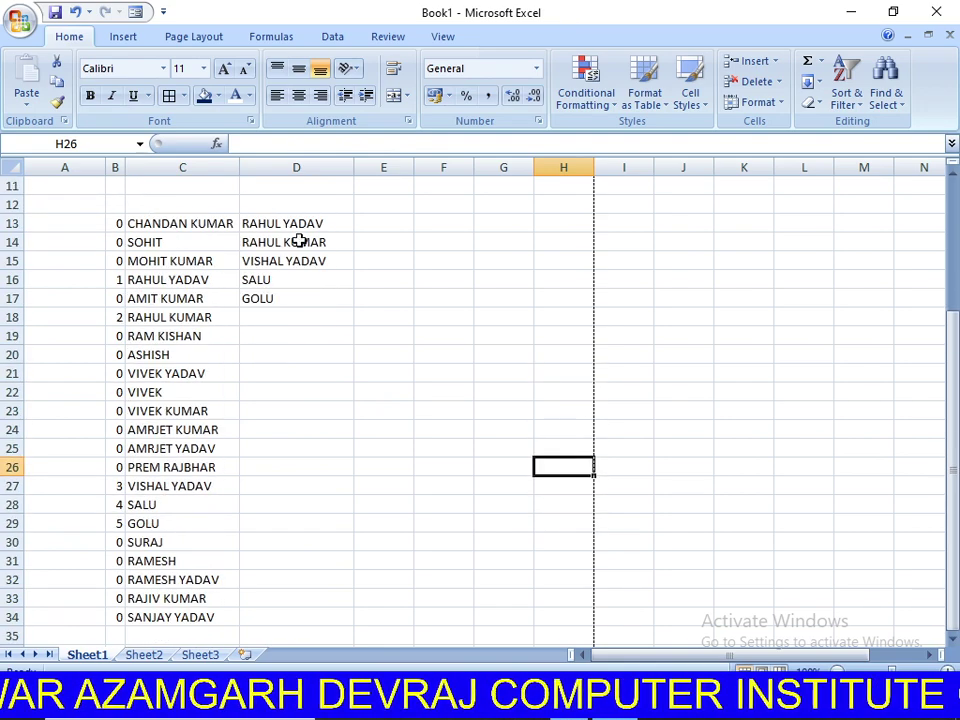
{"action": "scroll", "coordinate": [405, 400], "scroll_direction": "up", "scroll_amount": 3}
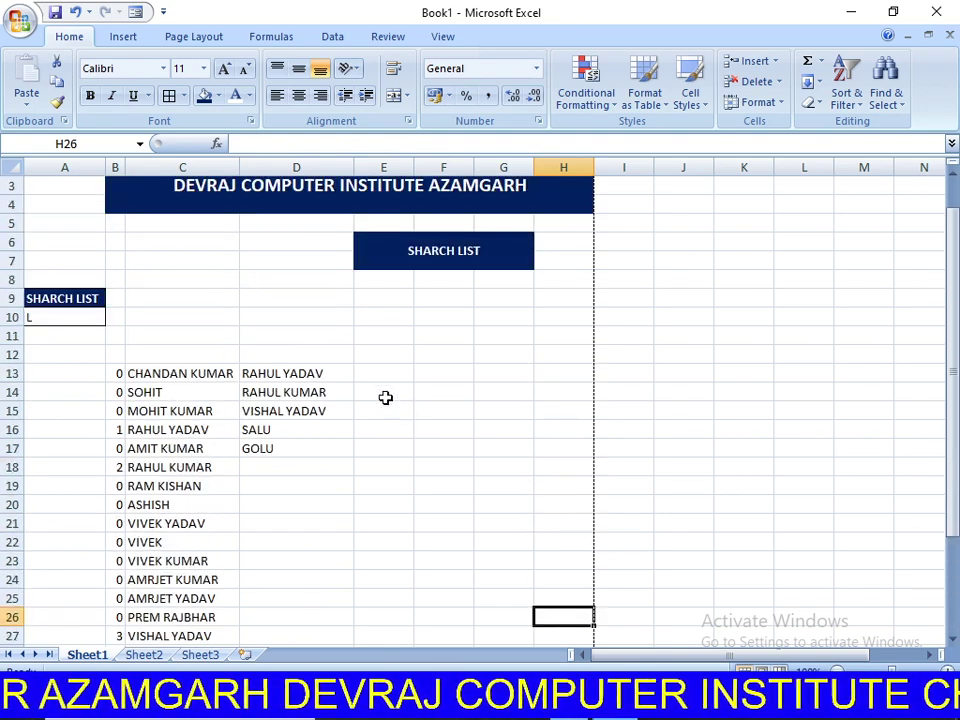
{"action": "left_click", "coordinate": [396, 375]}
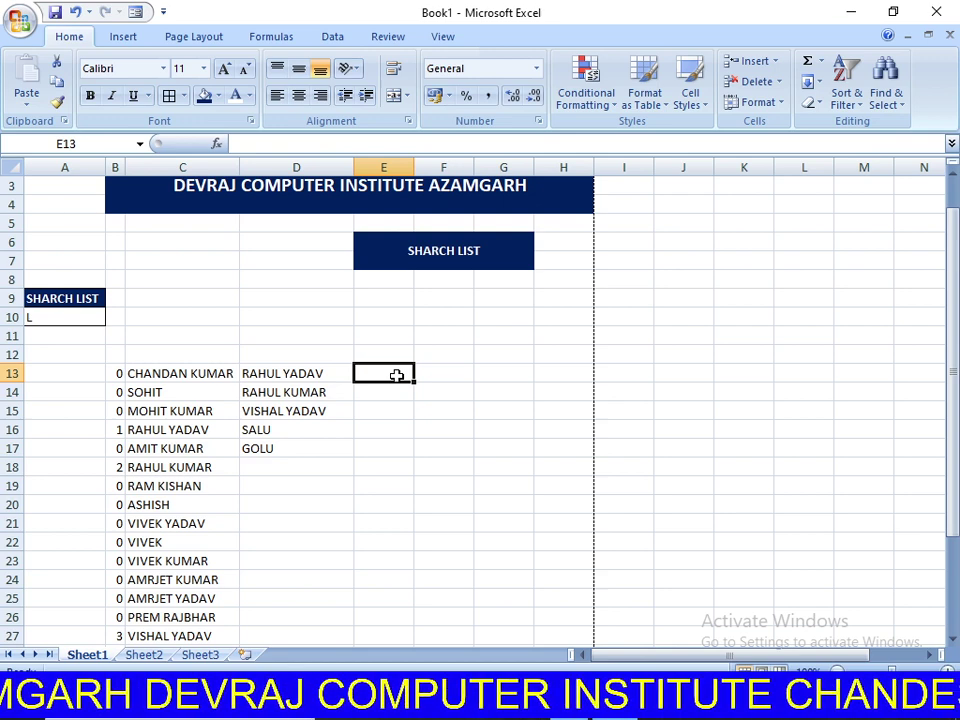
In E13 begin =OFFSET($D$13,,,COUNTIF( with an absolute D13 reference.
{"action": "type", "text": "="}
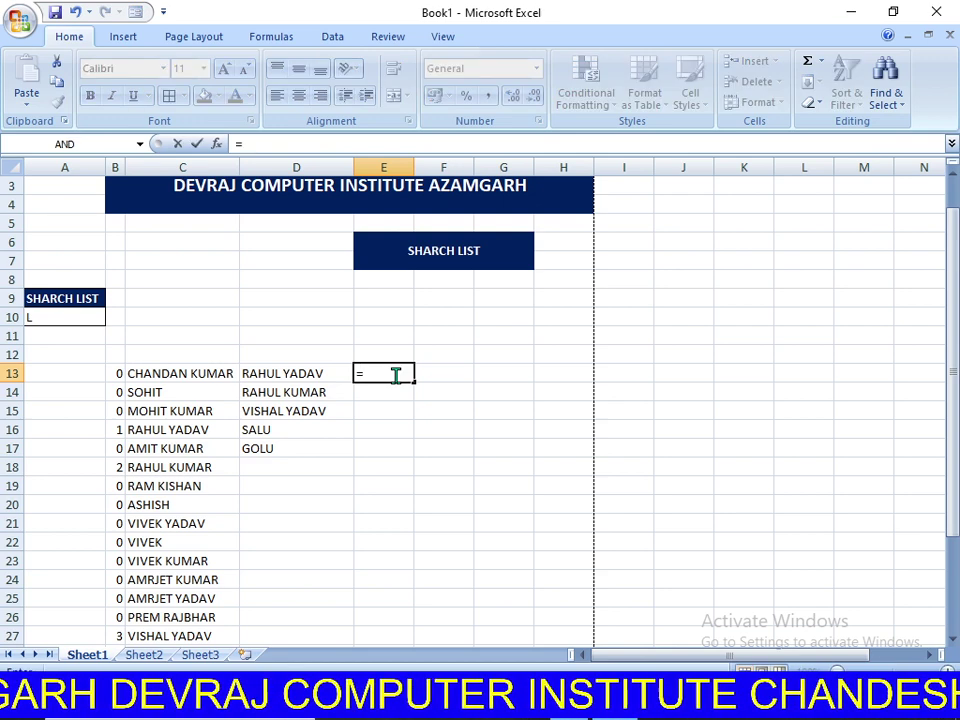
{"action": "type", "text": "OF"}
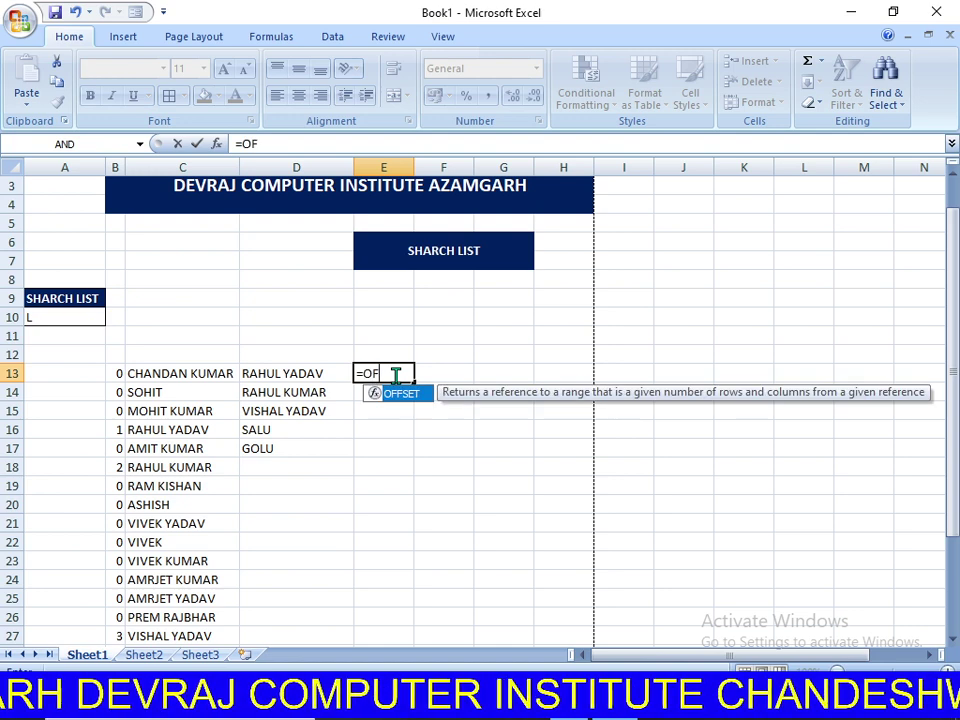
{"action": "key", "text": "Tab"}
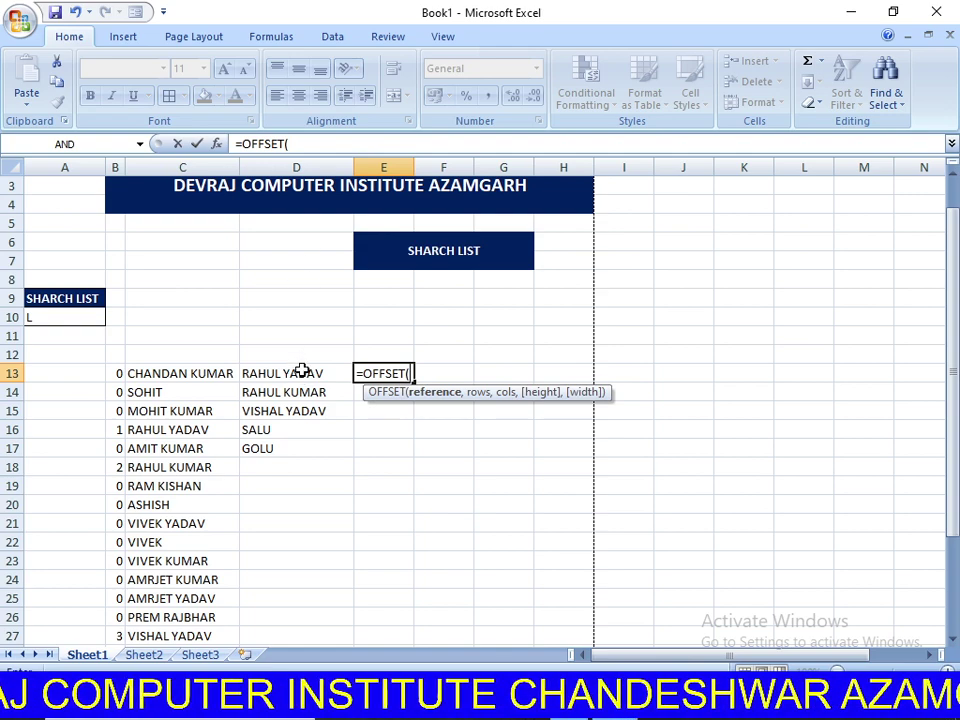
{"action": "left_click", "coordinate": [302, 372]}
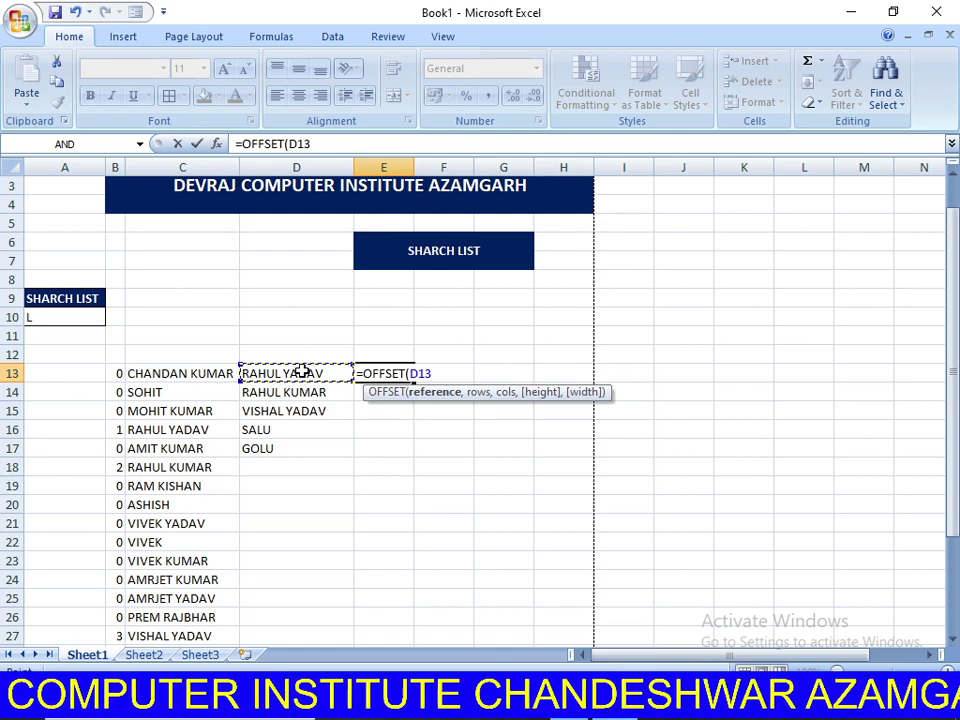
{"action": "key", "text": "F4"}
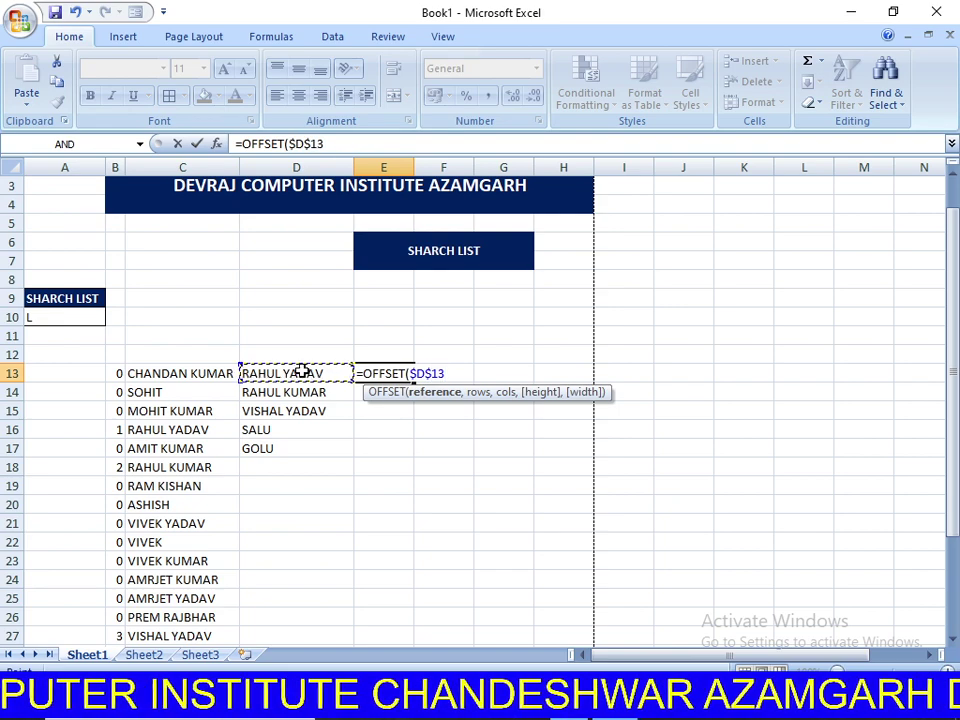
{"action": "type", "text": ",,,"}
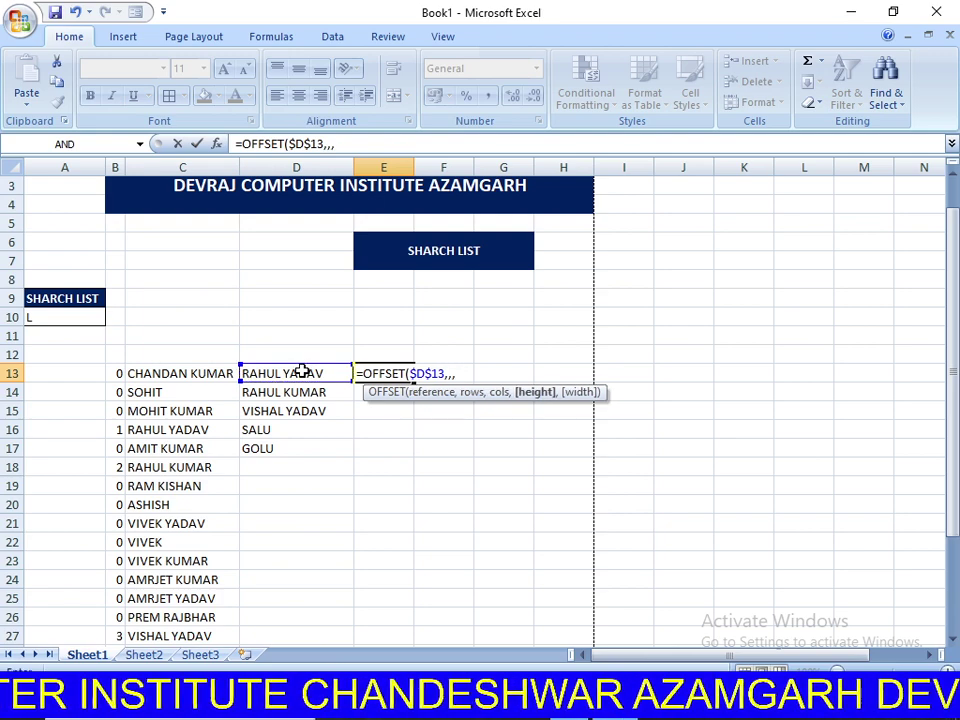
{"action": "type", "text": "COU"}
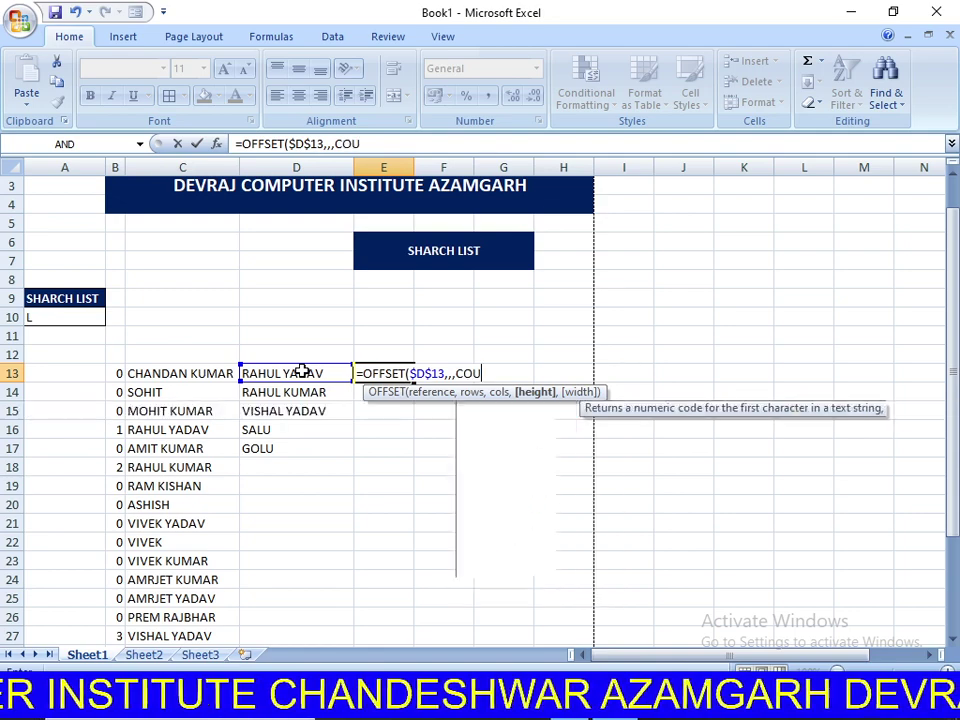
{"action": "type", "text": "NTI"}
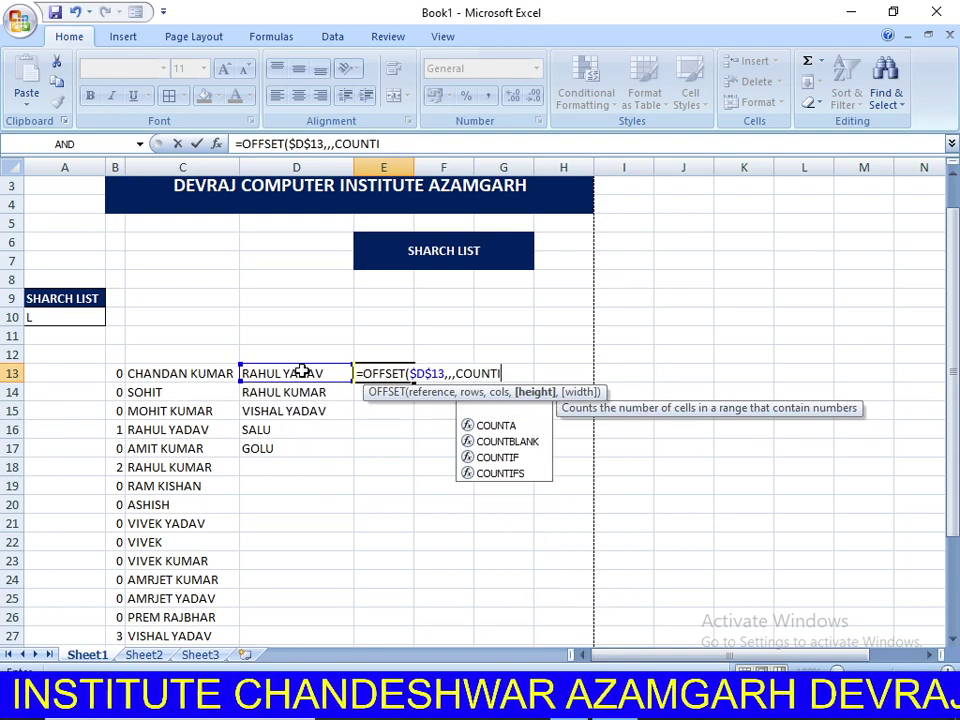
{"action": "type", "text": "F("}
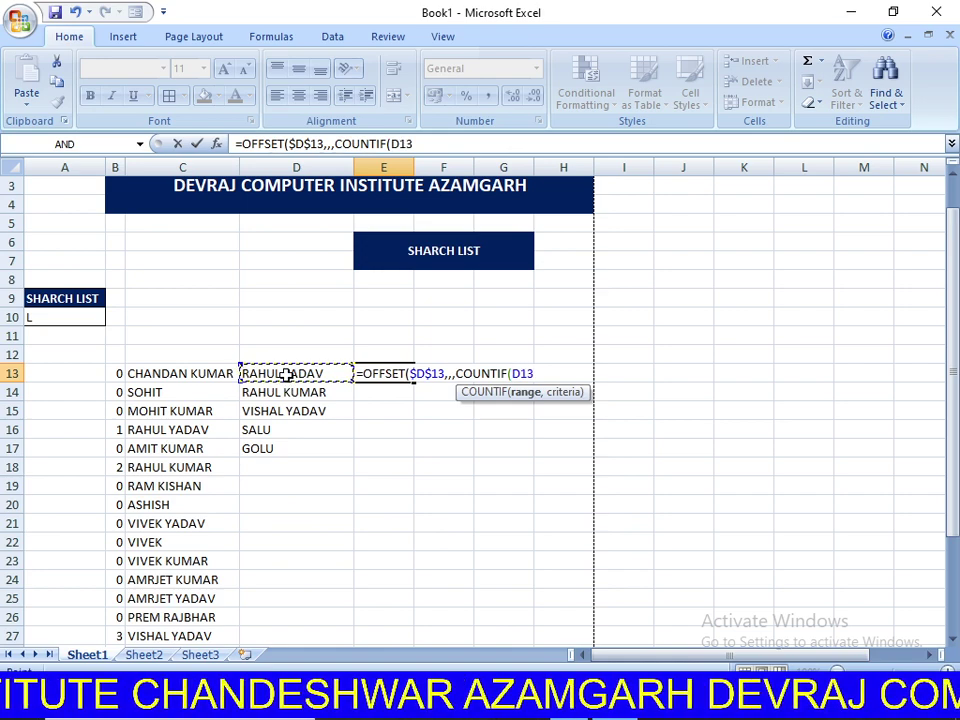
{"action": "key", "text": "F4"}
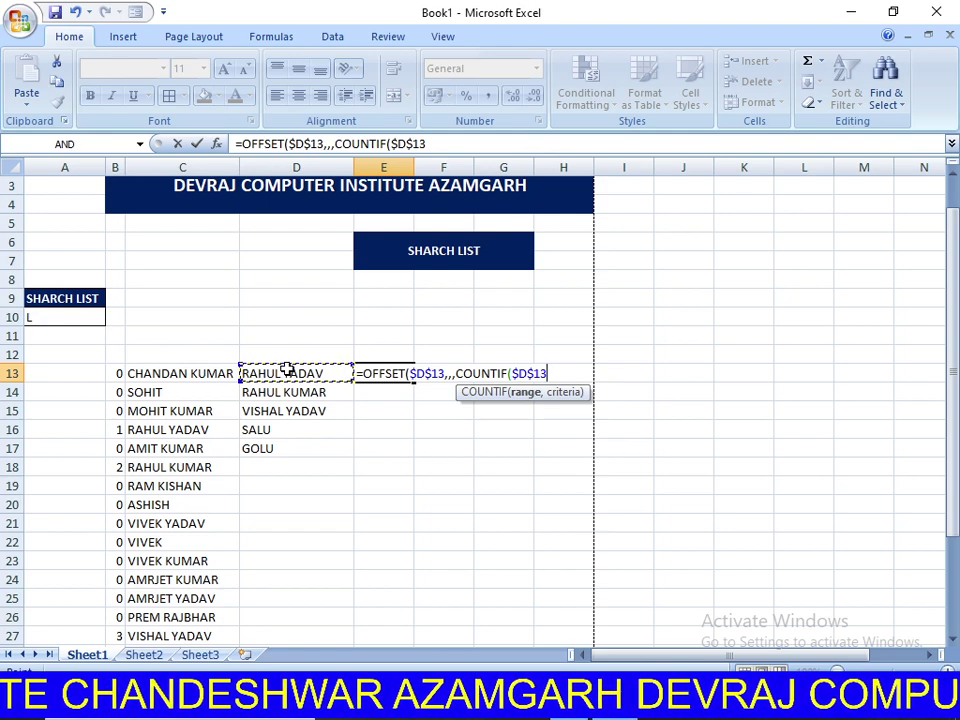
Set the COUNTIF range to $D$13:D34 and add the following comma.
{"action": "key", "text": "F8"}
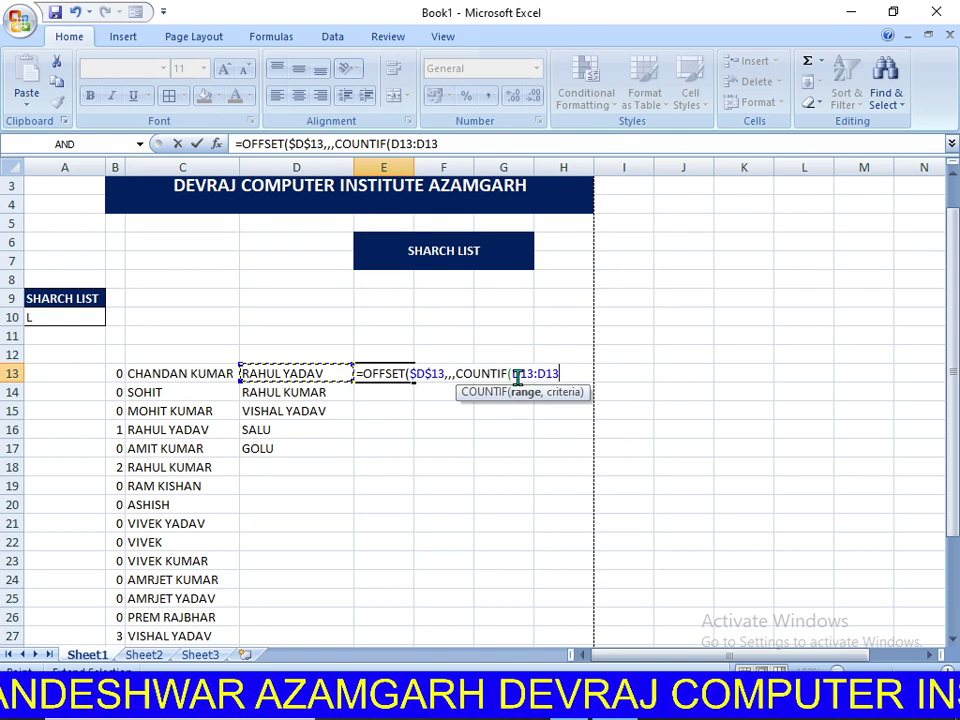
{"action": "scroll", "coordinate": [394, 392], "scroll_direction": "down", "scroll_amount": 1}
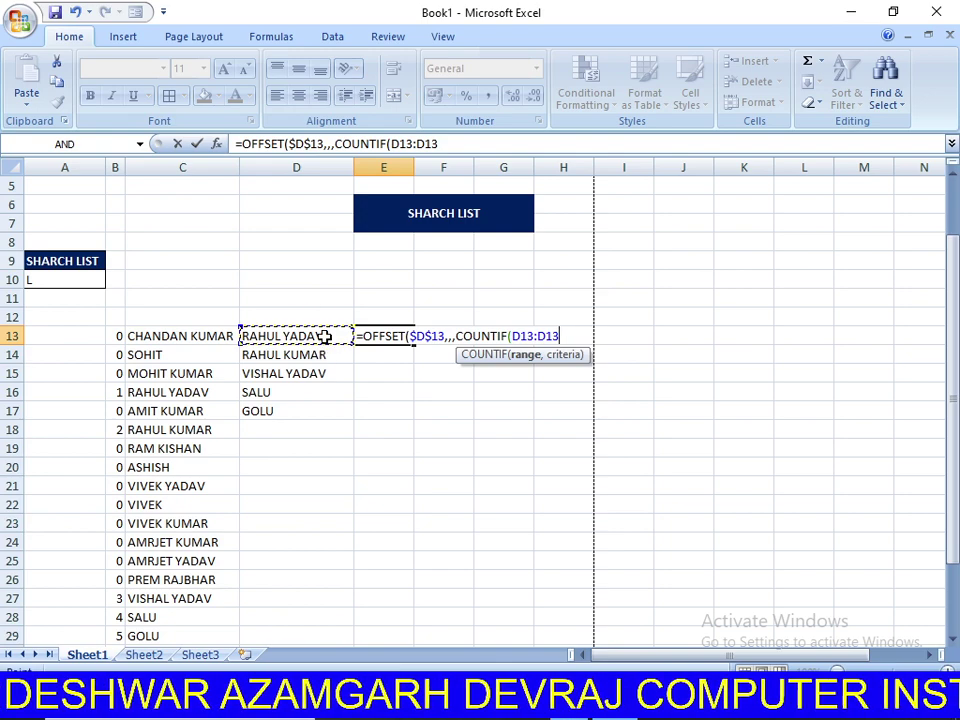
{"action": "mouse_move", "coordinate": [328, 350]}
{"action": "left_mouse_down"}
{"action": "mouse_move", "coordinate": [310, 622]}
{"action": "mouse_move", "coordinate": [332, 627]}
{"action": "left_mouse_up"}
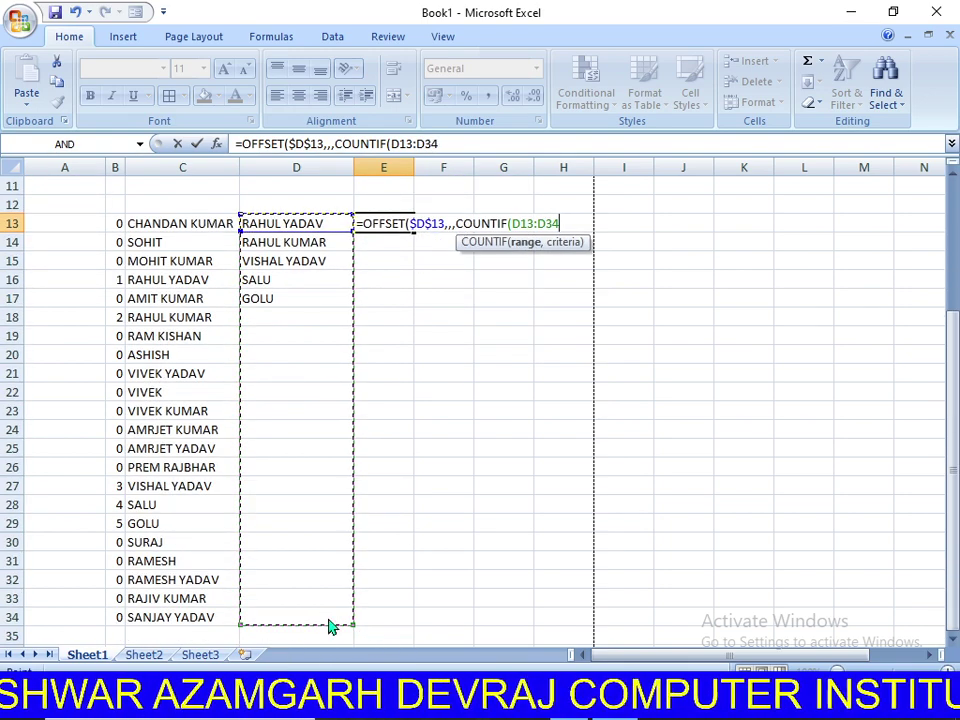
{"action": "scroll", "coordinate": [332, 600], "scroll_direction": "up", "scroll_amount": 3}
{"action": "scroll", "coordinate": [450, 560], "scroll_direction": "up", "scroll_amount": 1}
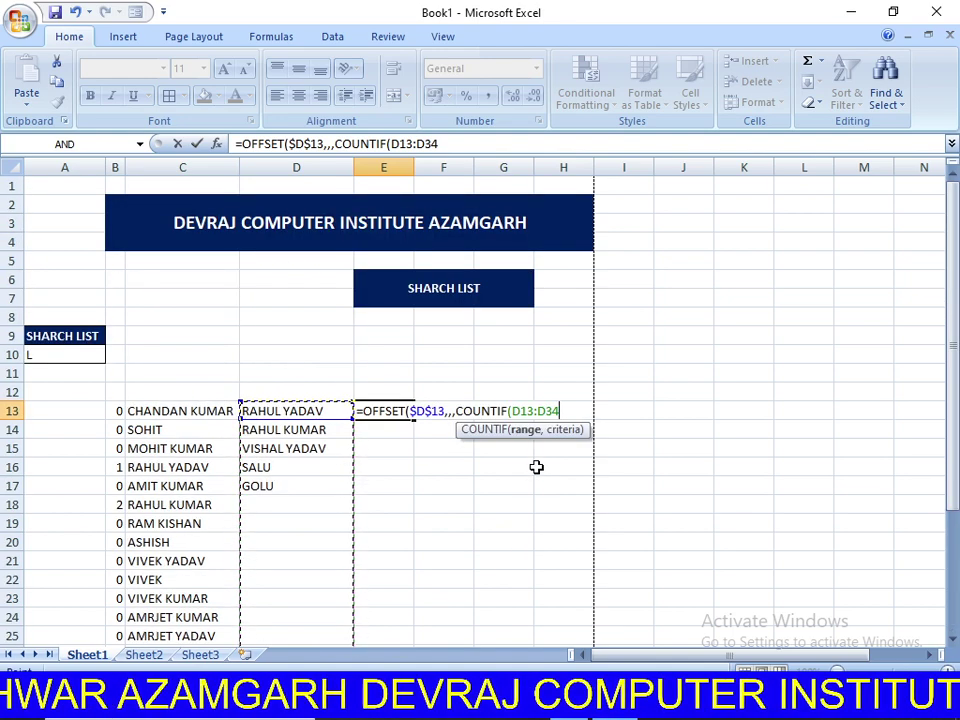
{"action": "left_click", "coordinate": [525, 410]}
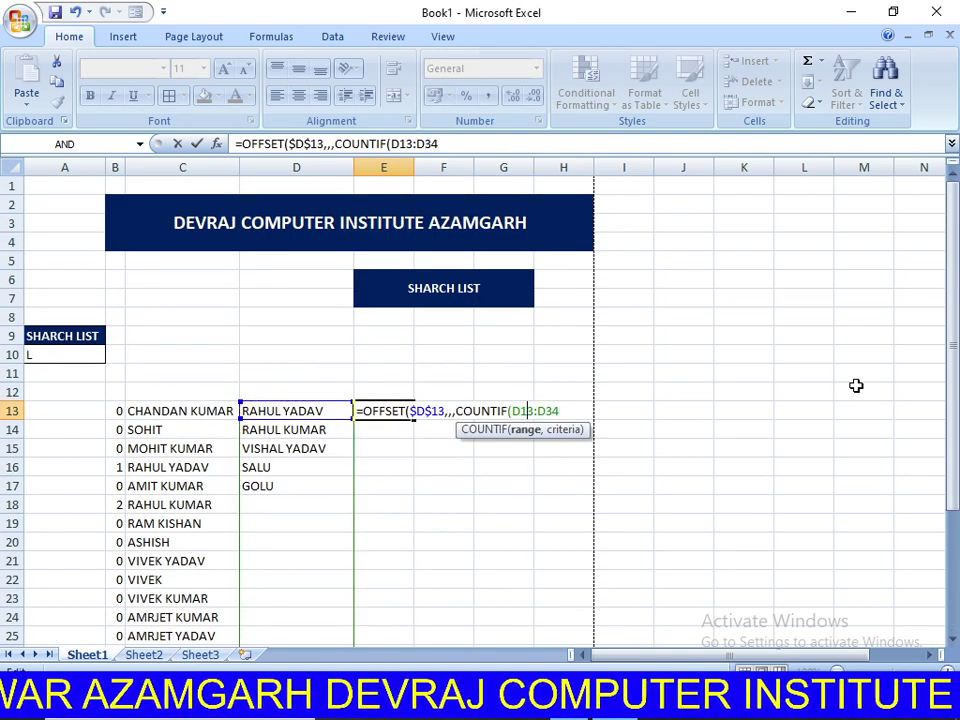
{"action": "key", "text": "F4"}
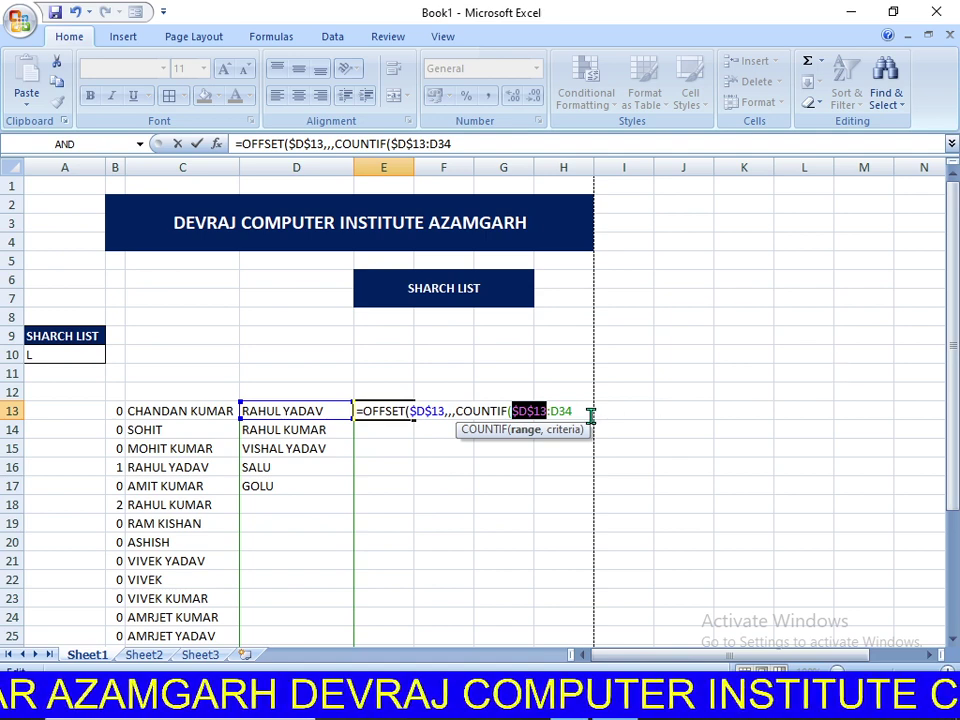
{"action": "left_click", "coordinate": [578, 410]}
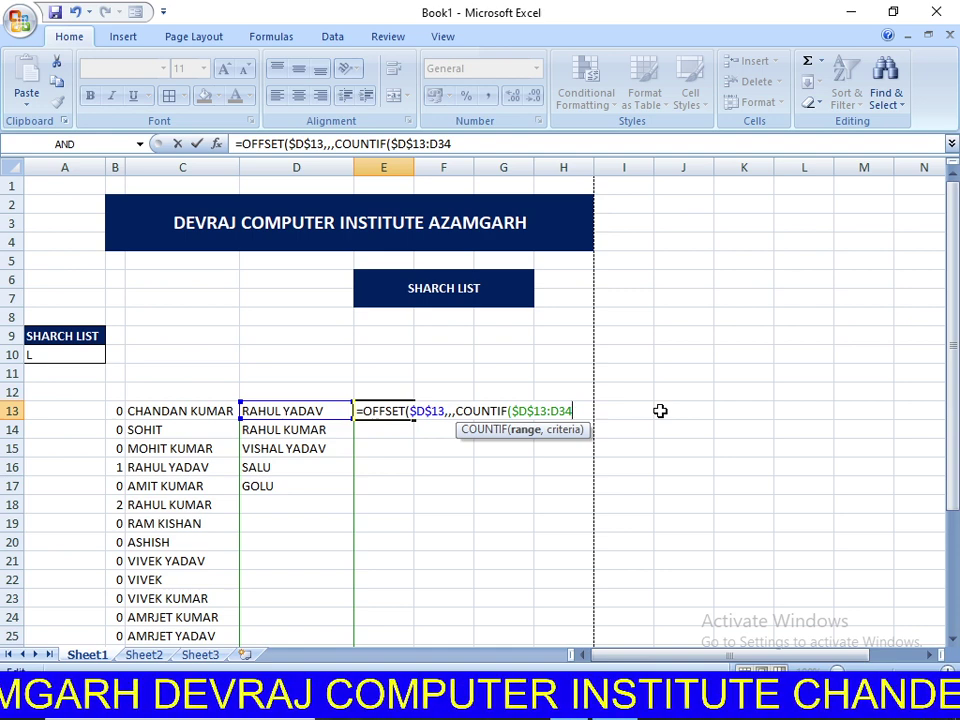
{"action": "type", "text": ","}
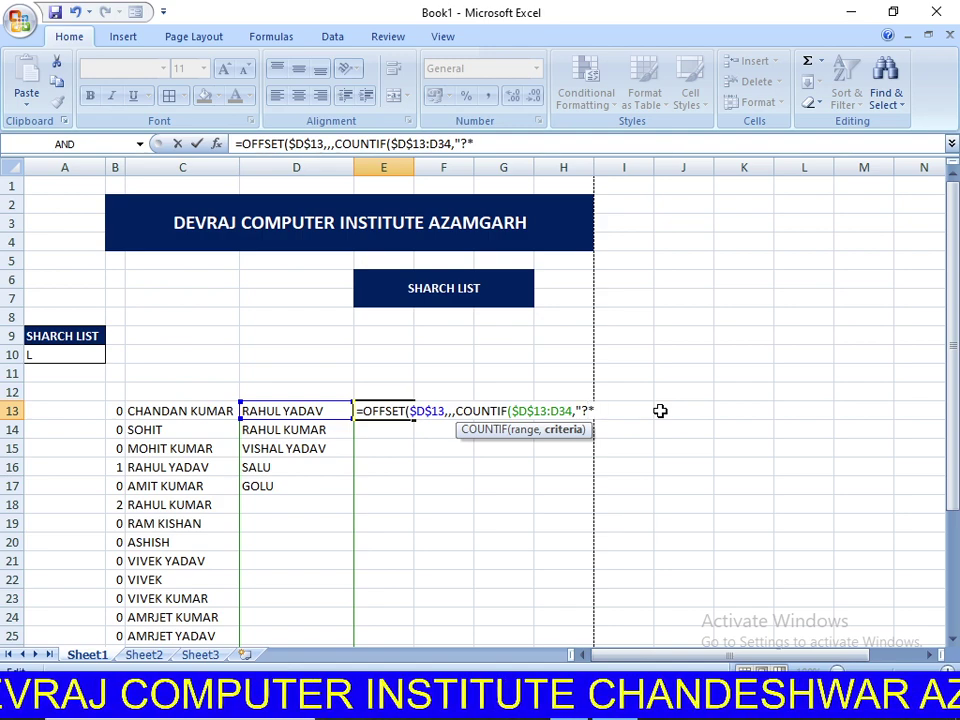
{"action": "type", "text": ")"}
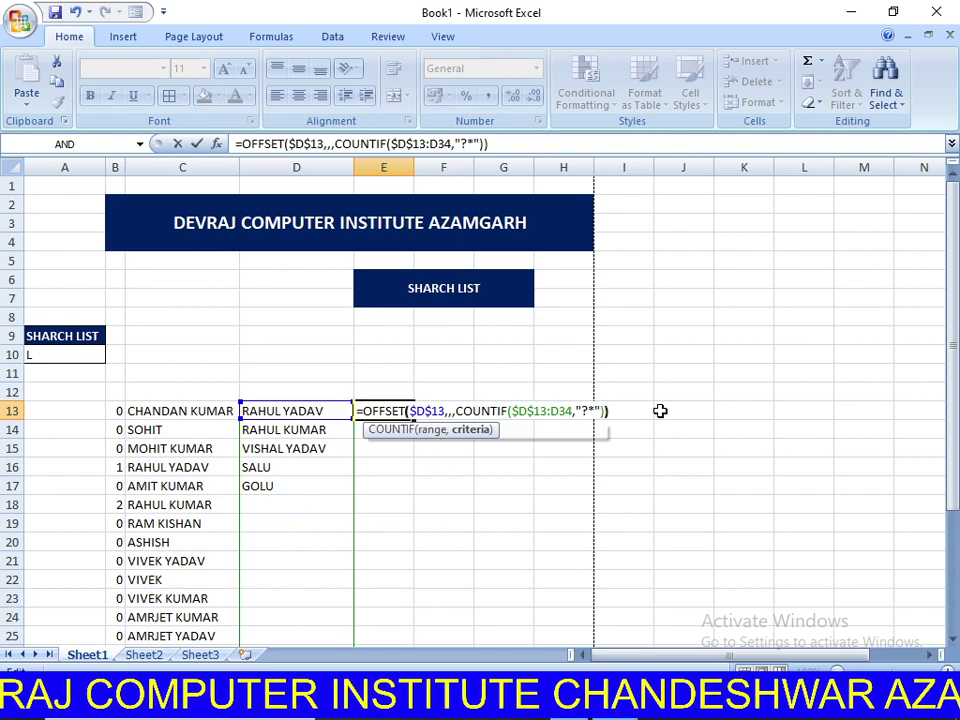
{"action": "key", "text": "Return"}
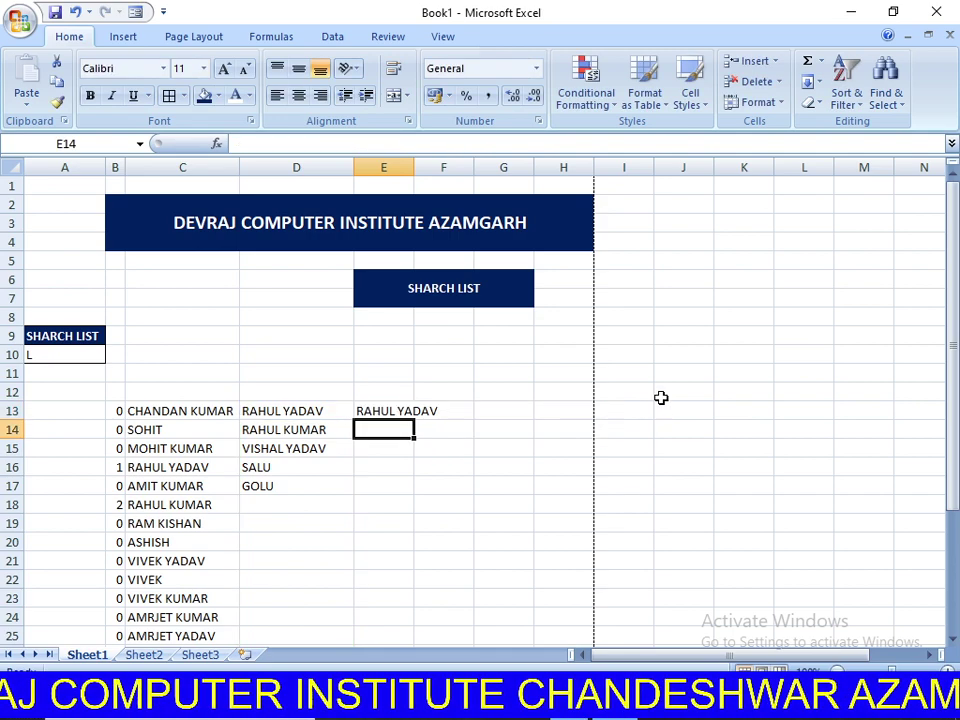
{"action": "left_click", "coordinate": [410, 409]}
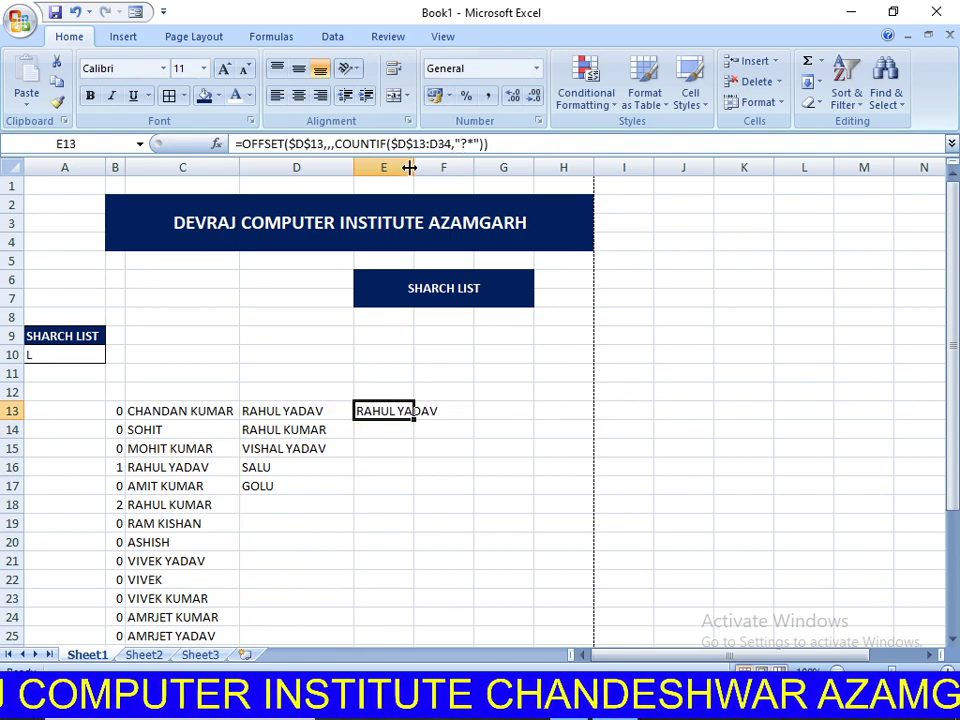
{"action": "left_click_drag", "start_coordinate": [409, 167], "coordinate": [443, 167]}
{"action": "left_click", "coordinate": [465, 503]}
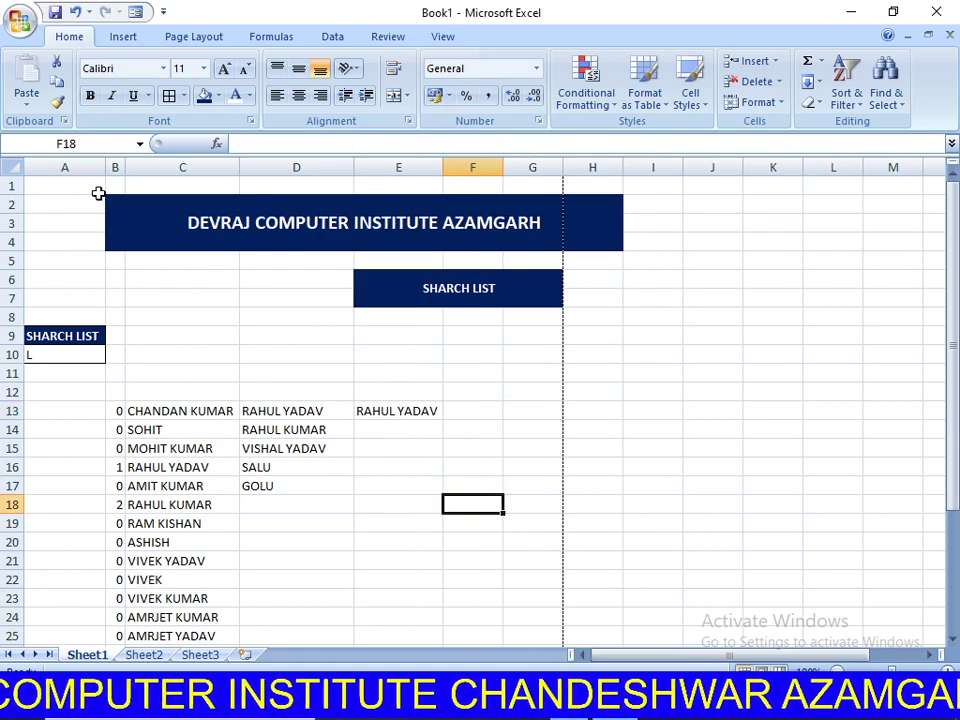
Merge and centre the DEVRAJ COMPUTER INSTITUTE AZAMGARH title across A2:G4 only.
{"action": "left_click_drag", "start_coordinate": [81, 207], "coordinate": [439, 231]}
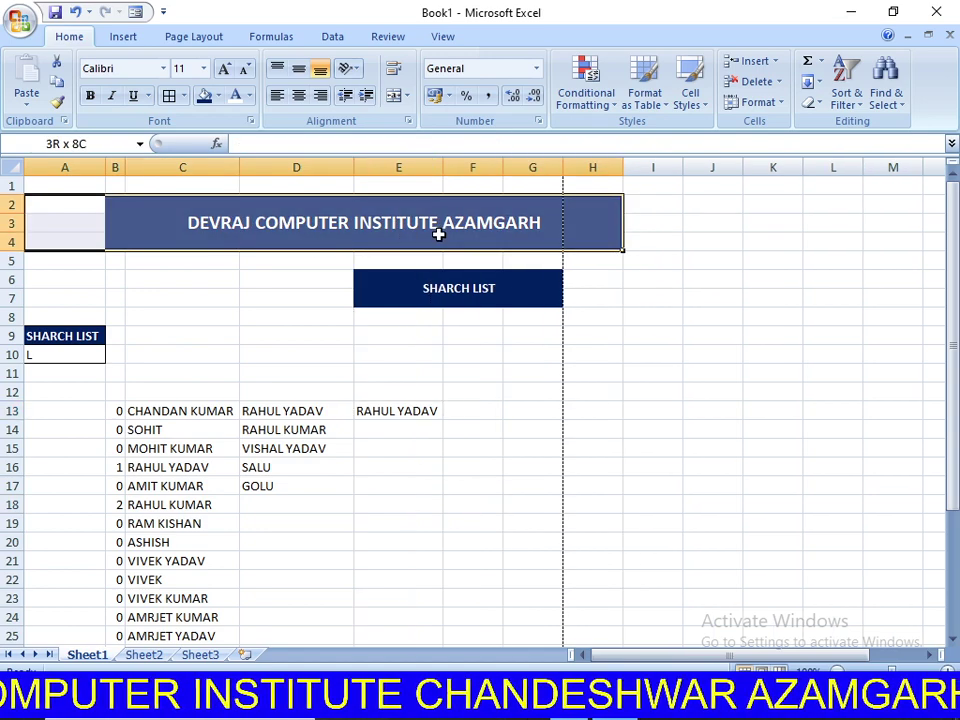
{"action": "left_click", "coordinate": [866, 568]}
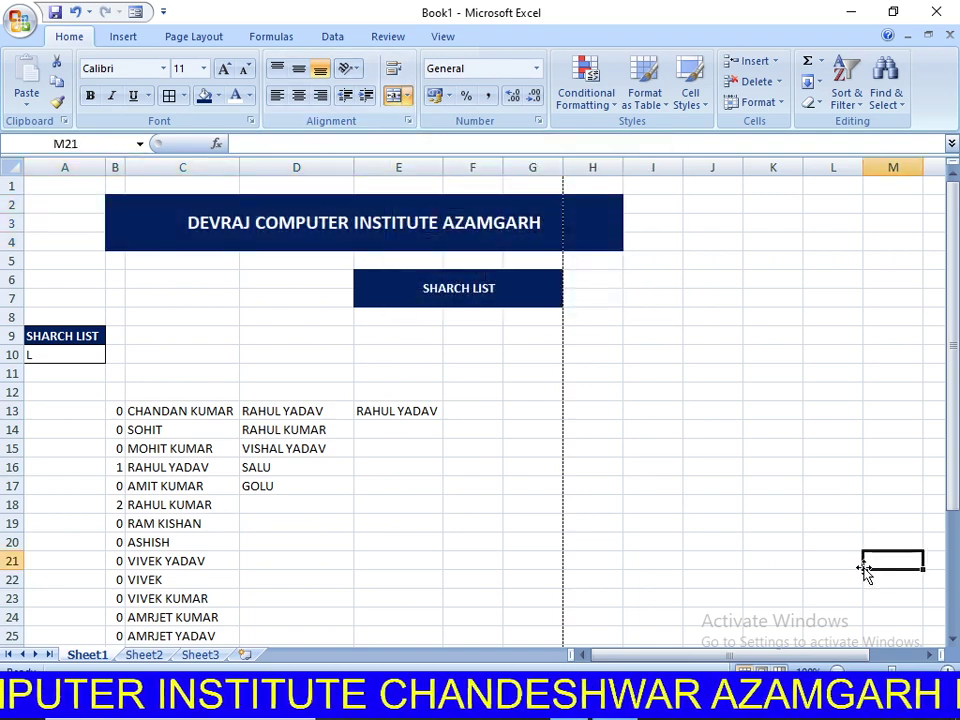
{"action": "mouse_move", "coordinate": [54, 214]}
{"action": "left_mouse_down"}
{"action": "mouse_move", "coordinate": [117, 241]}
{"action": "mouse_move", "coordinate": [433, 249]}
{"action": "left_mouse_up"}
{"action": "left_click", "coordinate": [390, 94]}
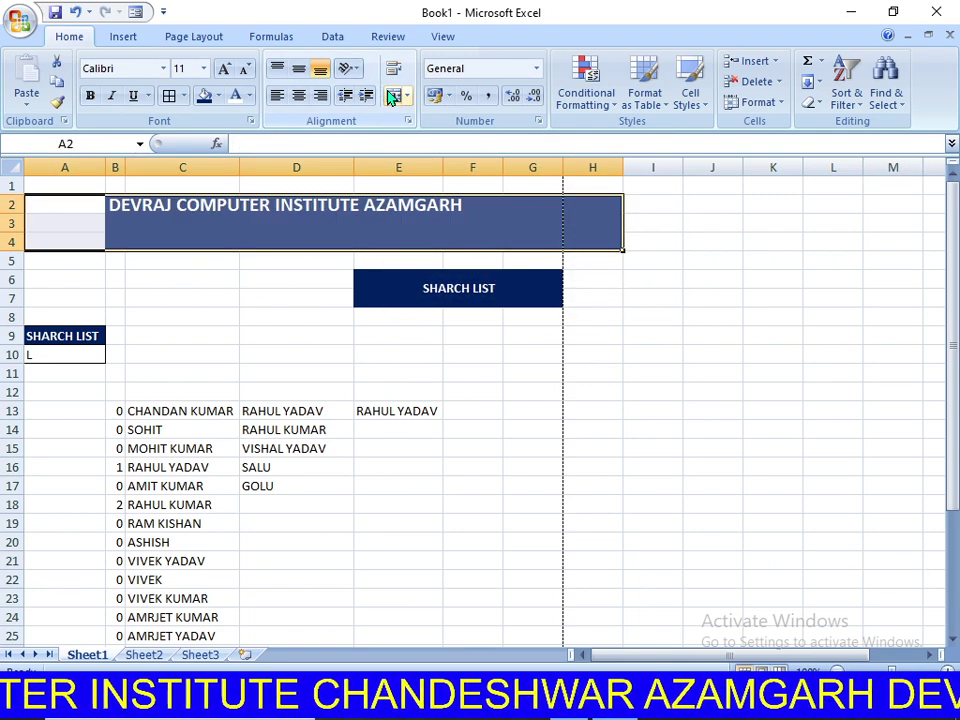
{"action": "left_click", "coordinate": [392, 95]}
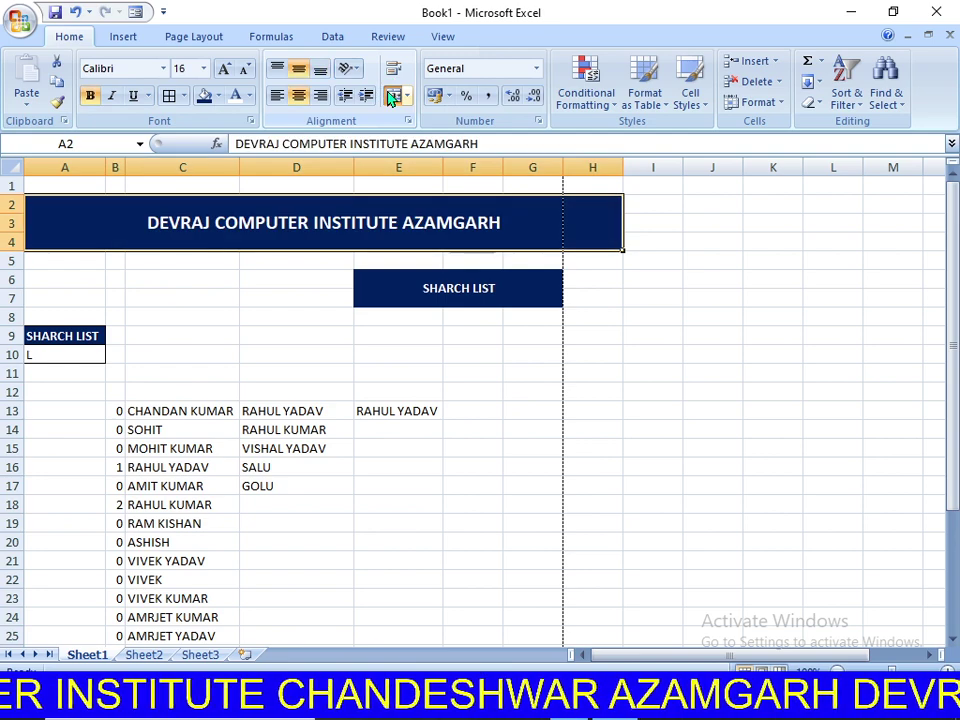
{"action": "left_click", "coordinate": [392, 95]}
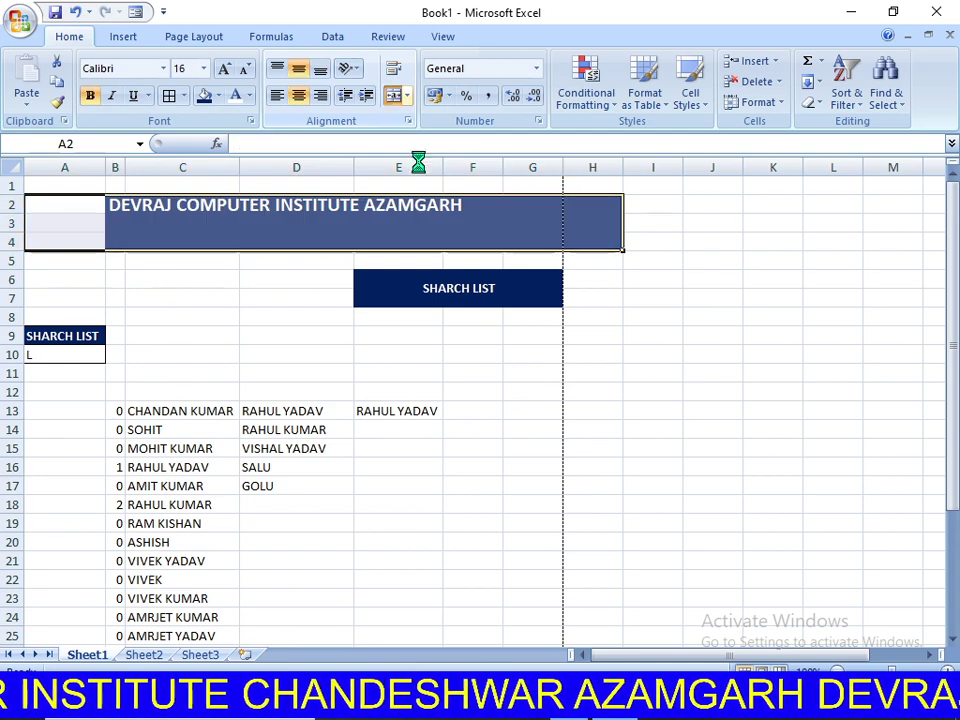
{"action": "left_click", "coordinate": [711, 376]}
{"action": "left_click_drag", "start_coordinate": [46, 200], "coordinate": [525, 240]}
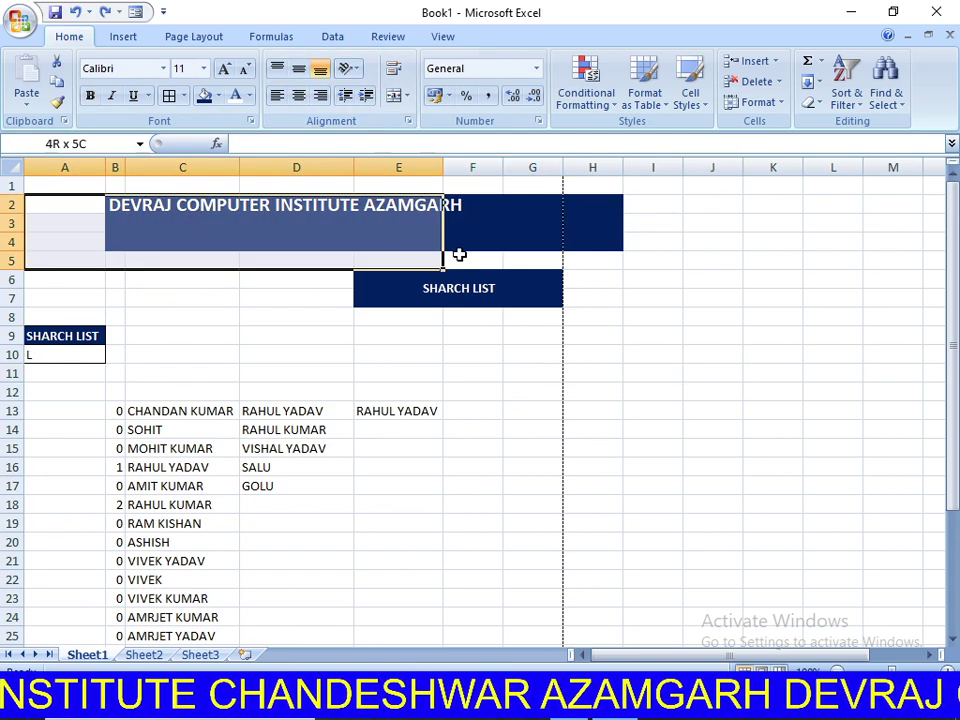
{"action": "left_click", "coordinate": [392, 95]}
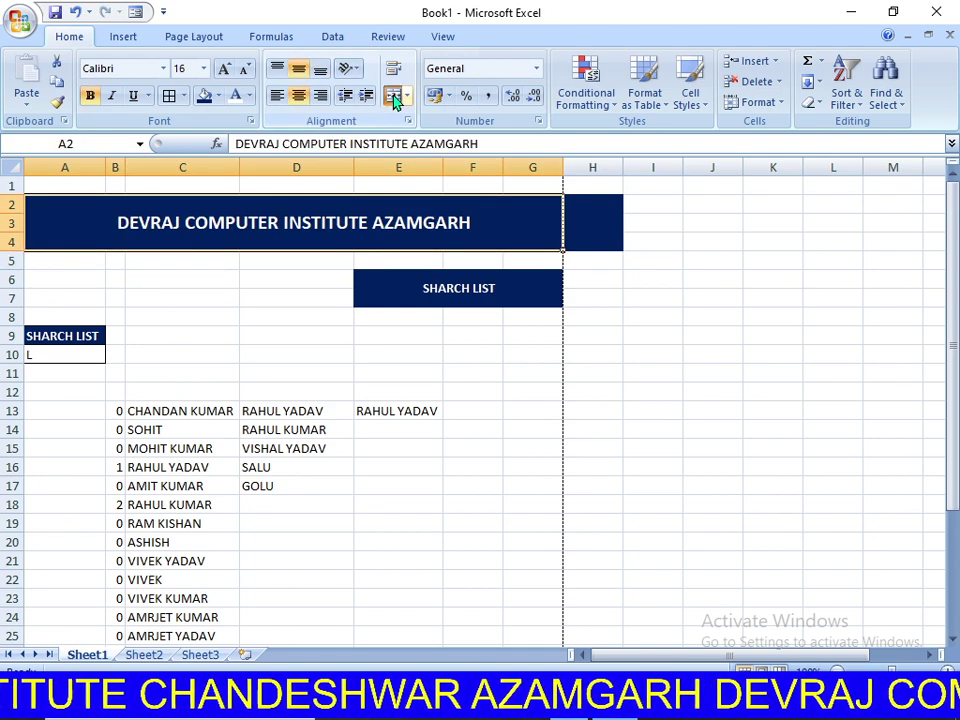
{"action": "left_click", "coordinate": [393, 96]}
{"action": "left_click", "coordinate": [395, 98]}
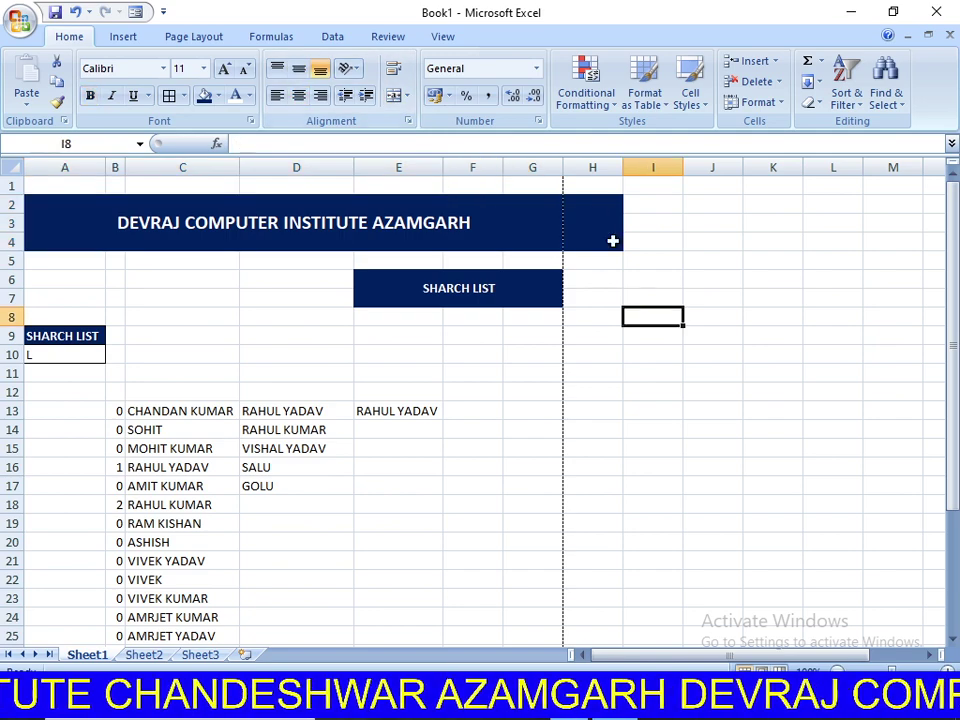
Set H2:H4 to No Fill with white text.
{"action": "left_click", "coordinate": [606, 201]}
{"action": "left_click_drag", "start_coordinate": [606, 201], "coordinate": [606, 247]}
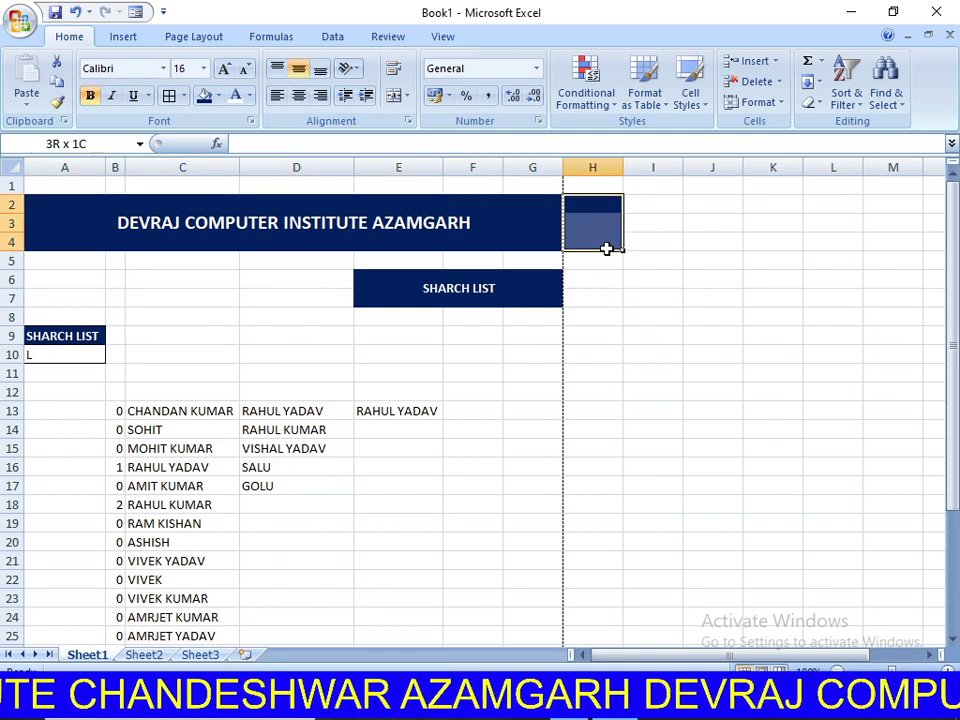
{"action": "left_click", "coordinate": [219, 96]}
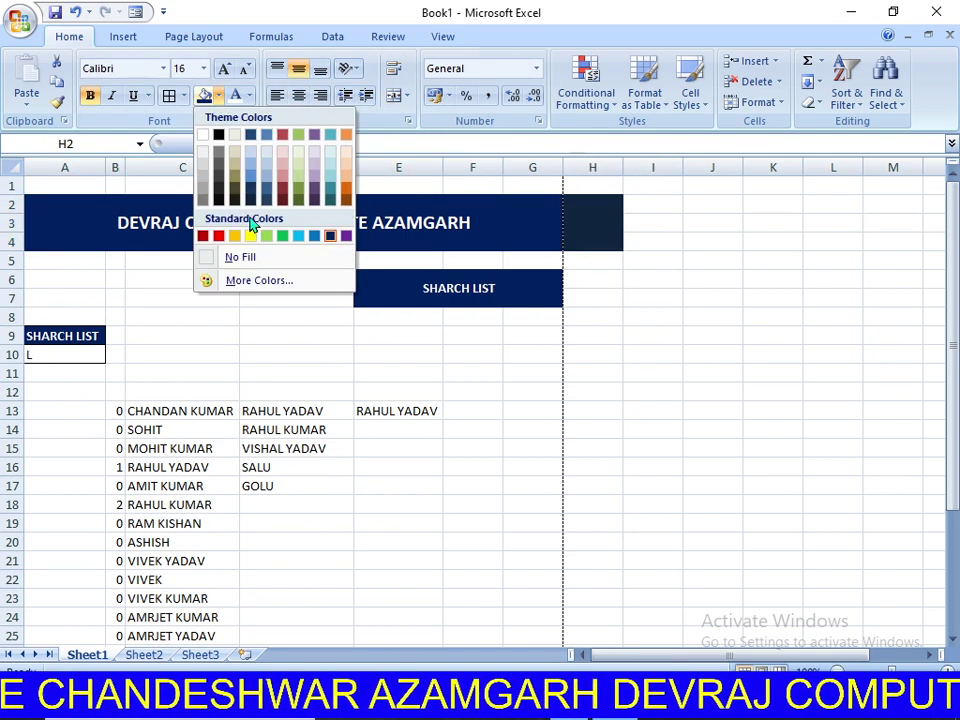
{"action": "left_click", "coordinate": [250, 256]}
{"action": "left_click", "coordinate": [249, 96]}
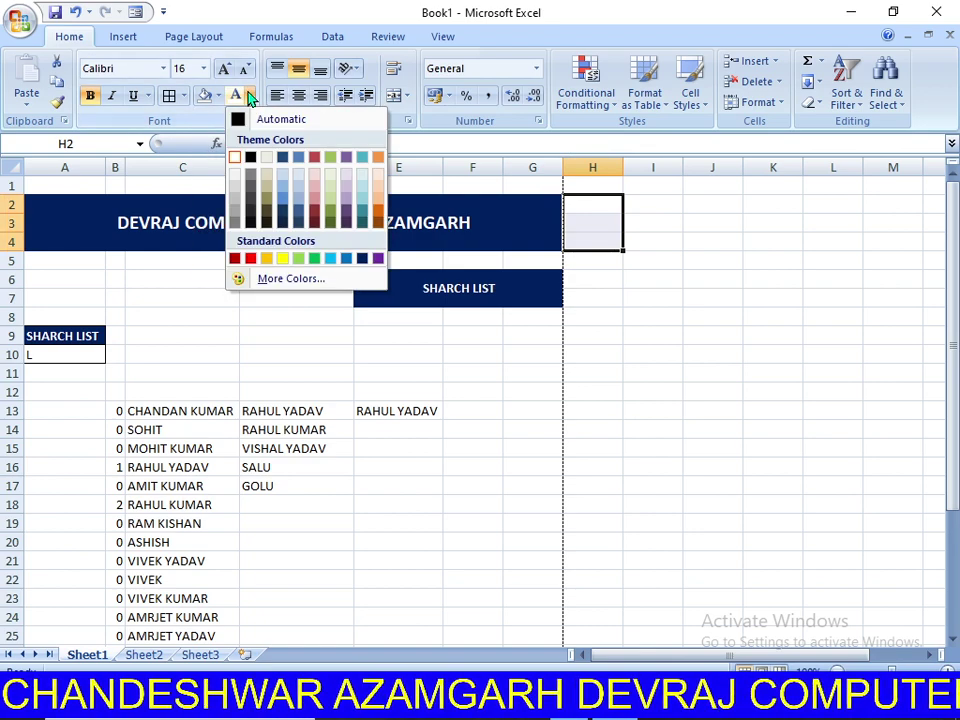
{"action": "left_click", "coordinate": [235, 158]}
{"action": "left_click", "coordinate": [752, 337]}
{"action": "left_click", "coordinate": [654, 321]}
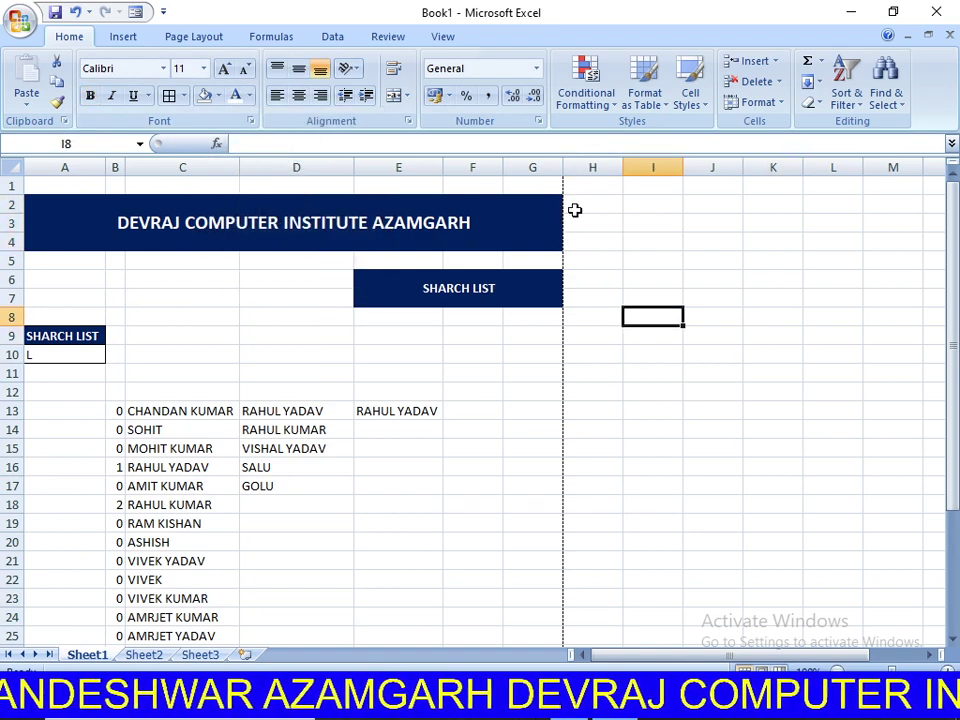
Grow the title banner font three times to size 22.
{"action": "left_click", "coordinate": [401, 231]}
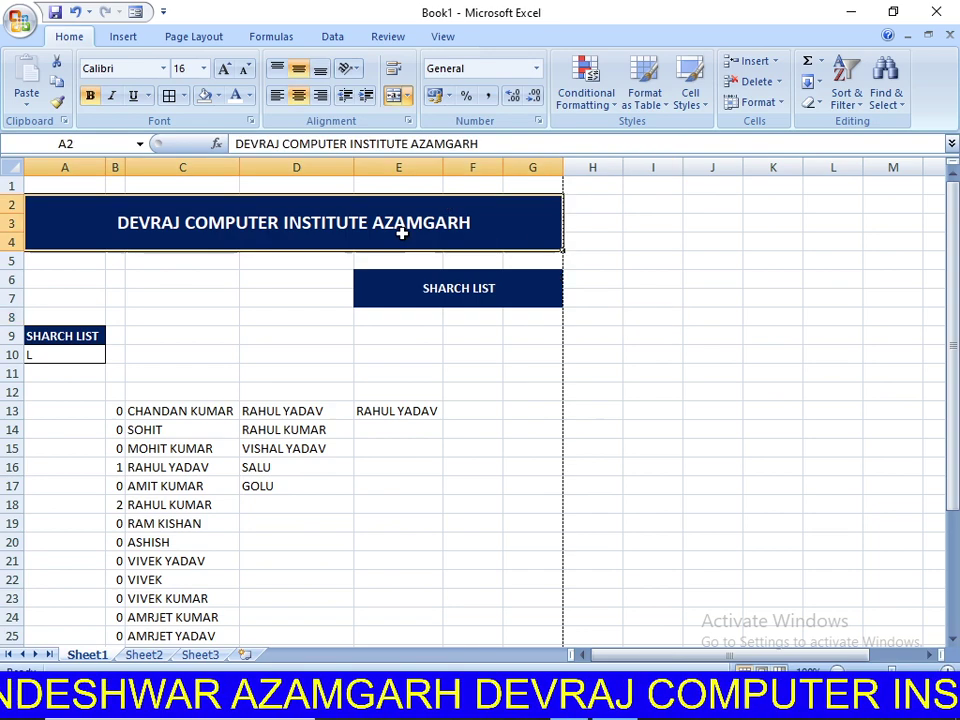
{"action": "left_click", "coordinate": [224, 72]}
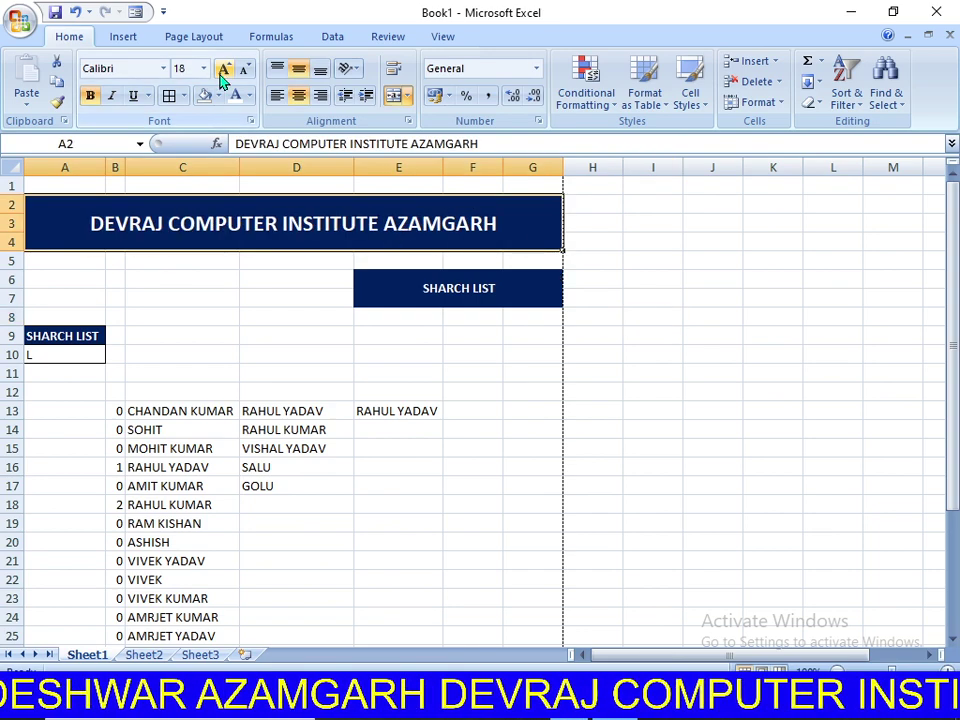
{"action": "left_click", "coordinate": [224, 72]}
{"action": "left_click", "coordinate": [224, 72]}
{"action": "left_click", "coordinate": [653, 485]}
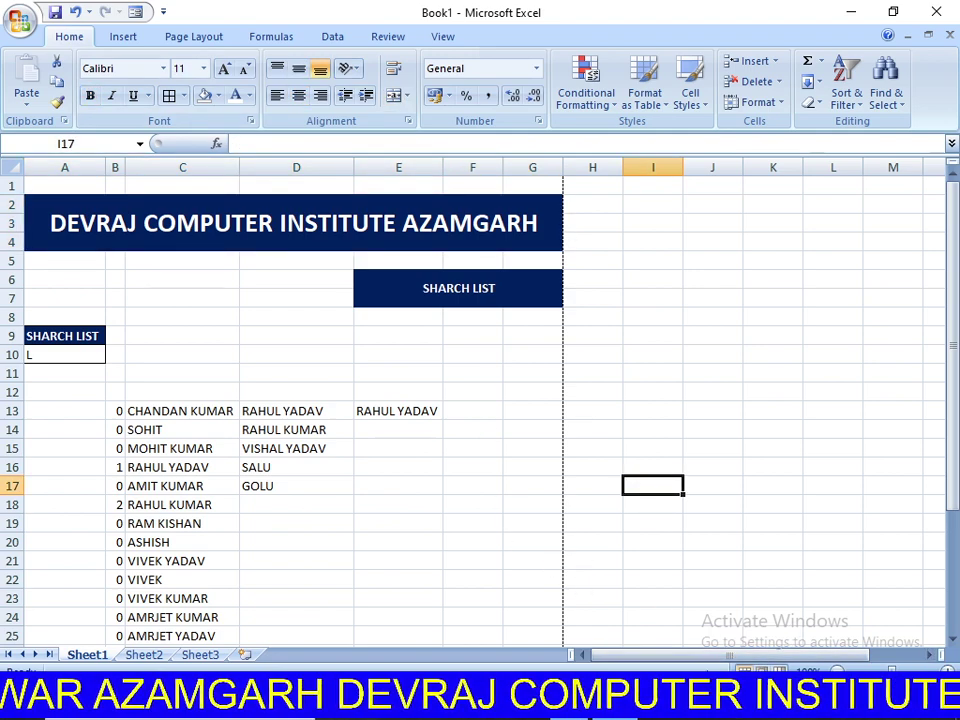
Enter RAM as the search term in A10.
{"action": "left_click", "coordinate": [77, 357]}
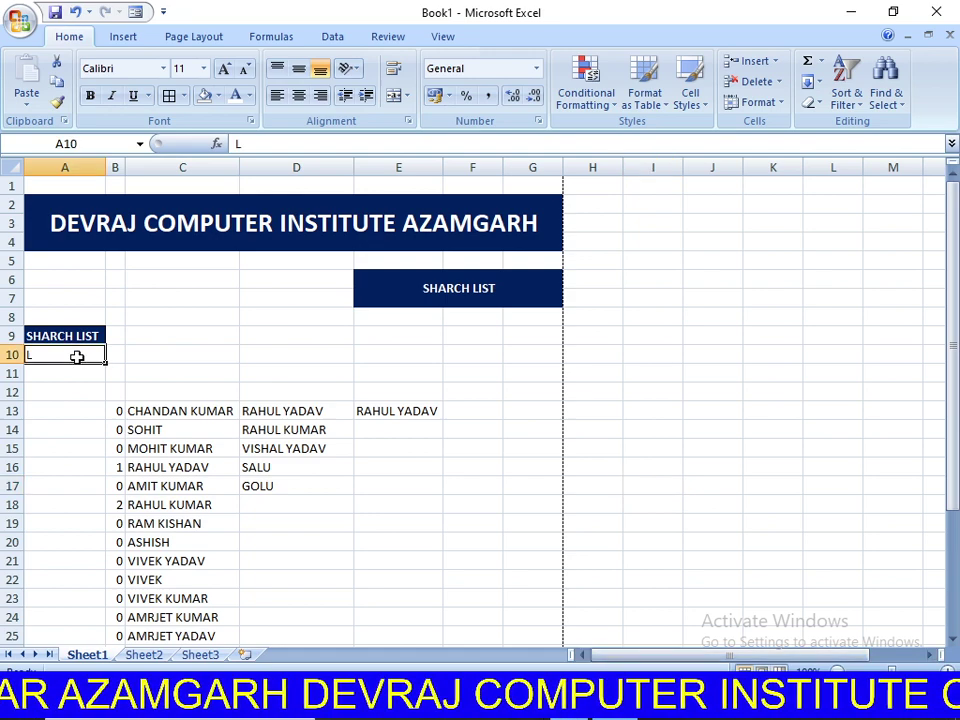
{"action": "key", "text": "BackSpace"}
{"action": "type", "text": "RAM"}
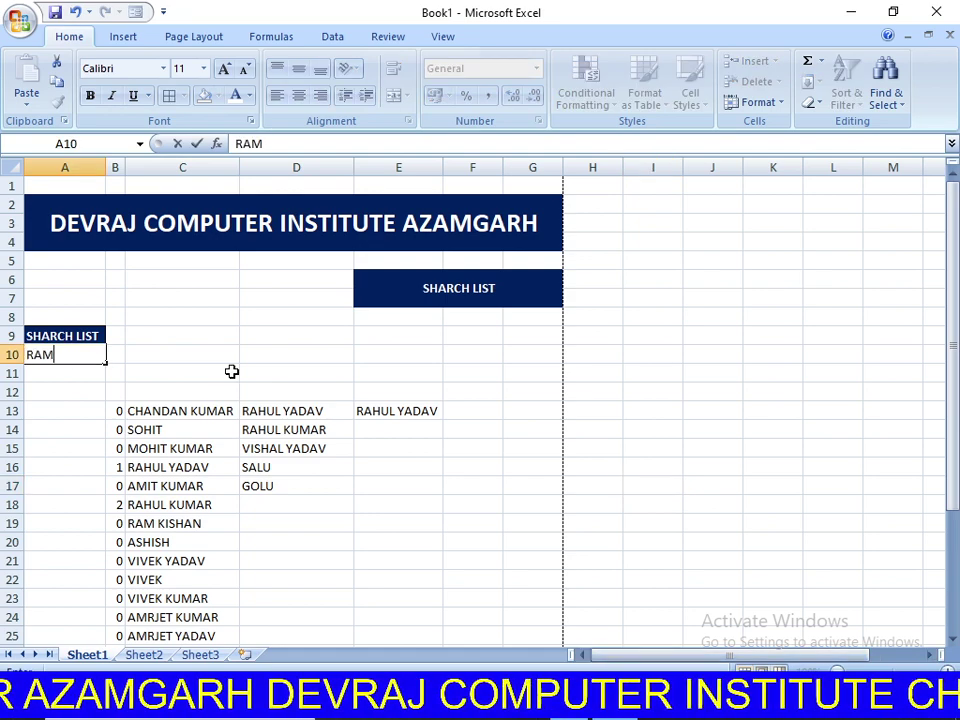
{"action": "key", "text": "Return"}
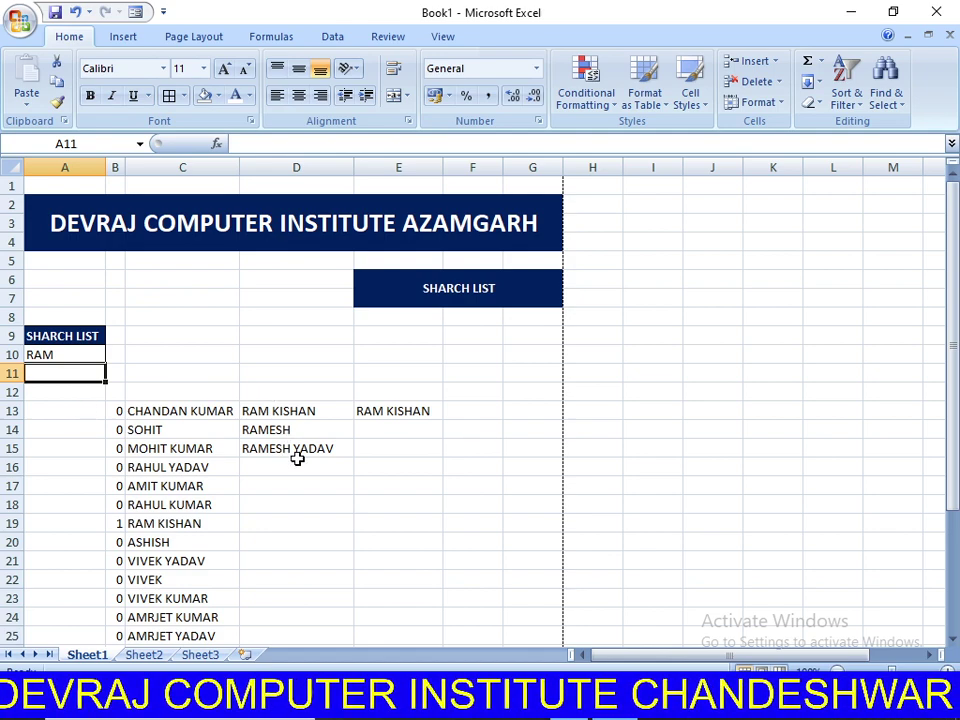
Refine the A10 search to RAMESH, check E13's OFFSET formula, and select B12:E12.
{"action": "left_click", "coordinate": [62, 352]}
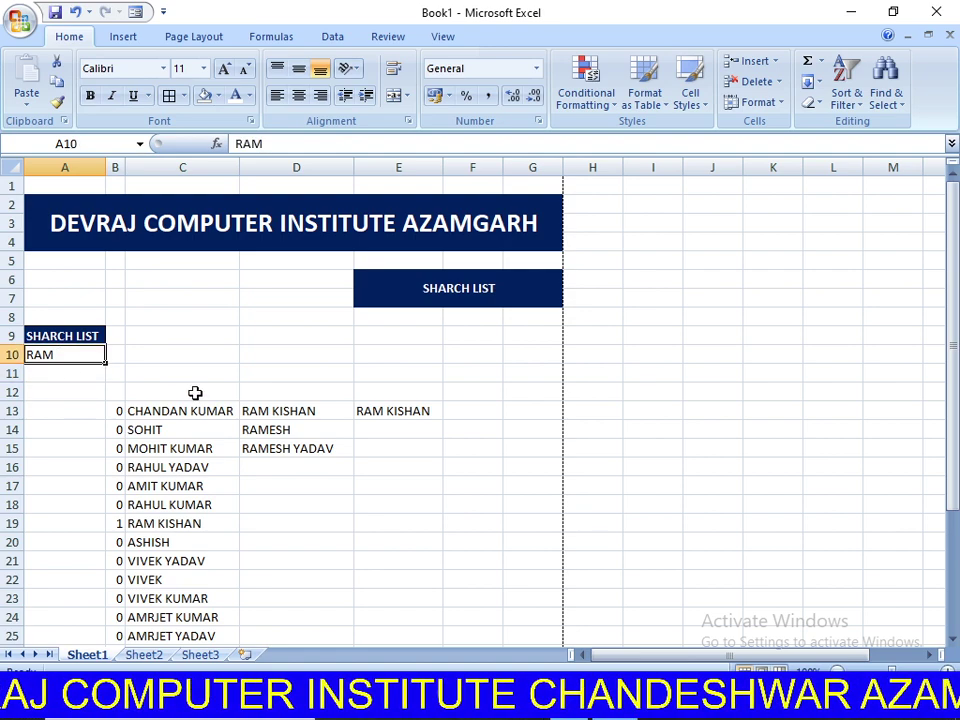
{"action": "key", "text": "BackSpace"}
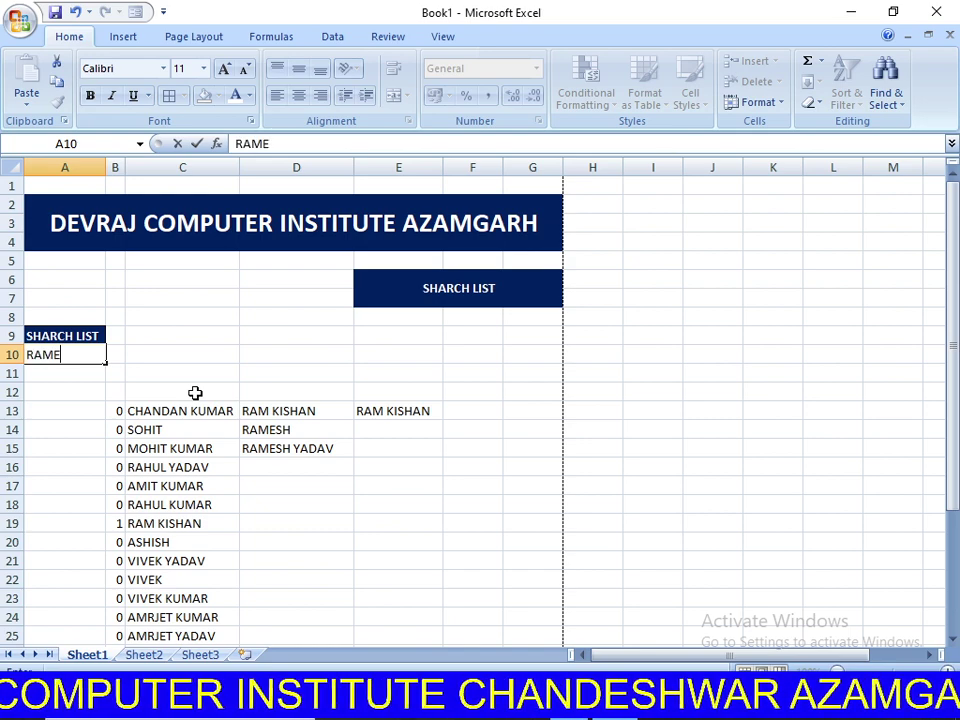
{"action": "type", "text": "SH"}
{"action": "key", "text": "Return"}
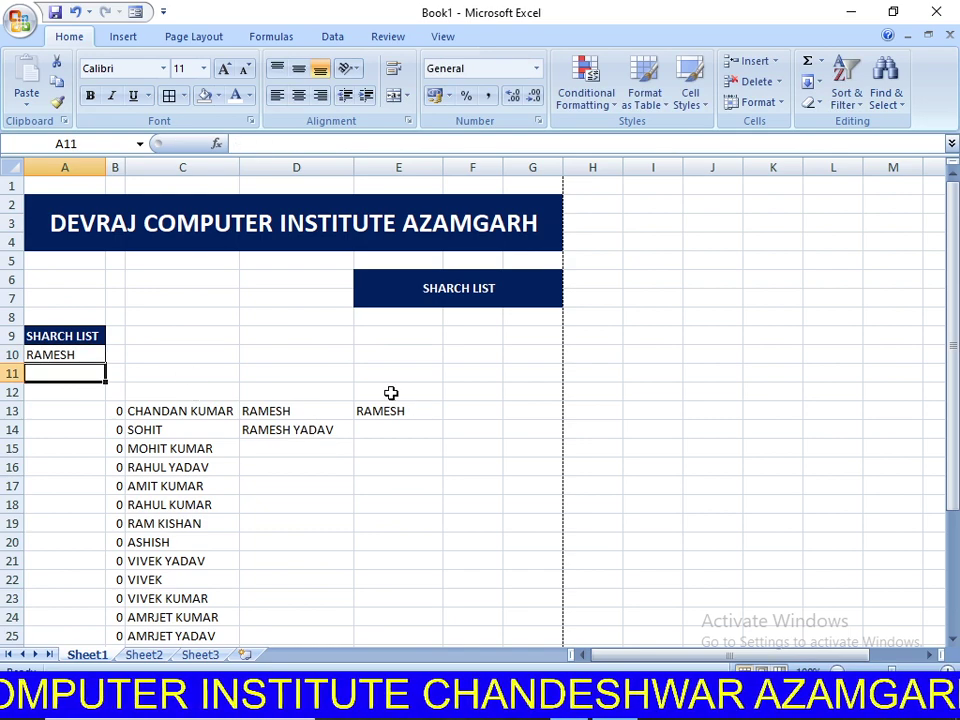
{"action": "left_click", "coordinate": [405, 412]}
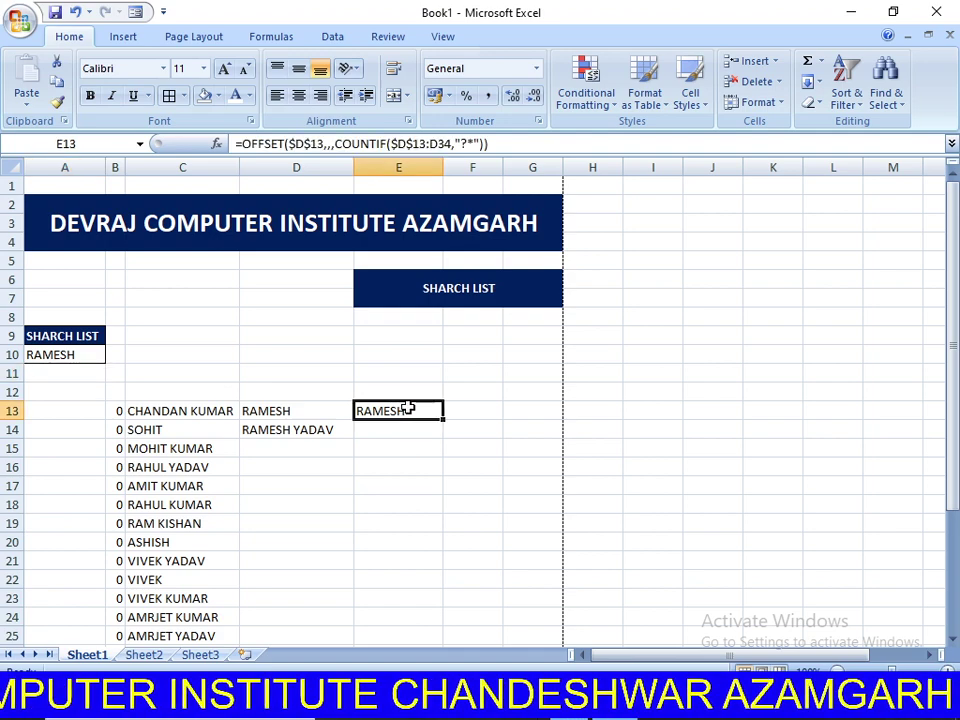
{"action": "left_click", "coordinate": [200, 500]}
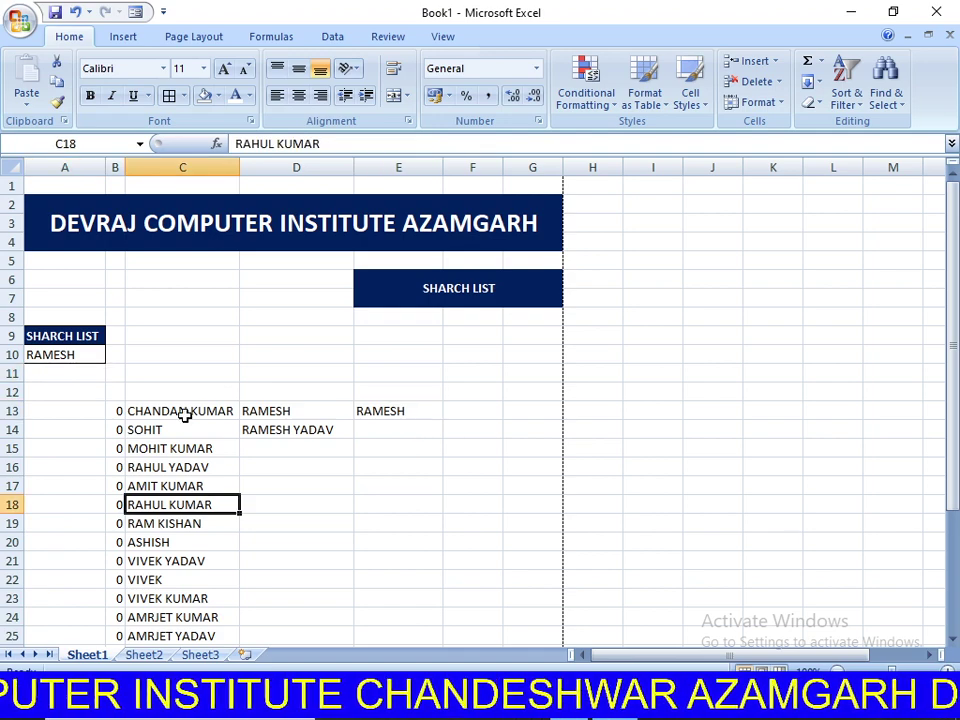
{"action": "left_click_drag", "start_coordinate": [118, 392], "coordinate": [411, 393]}
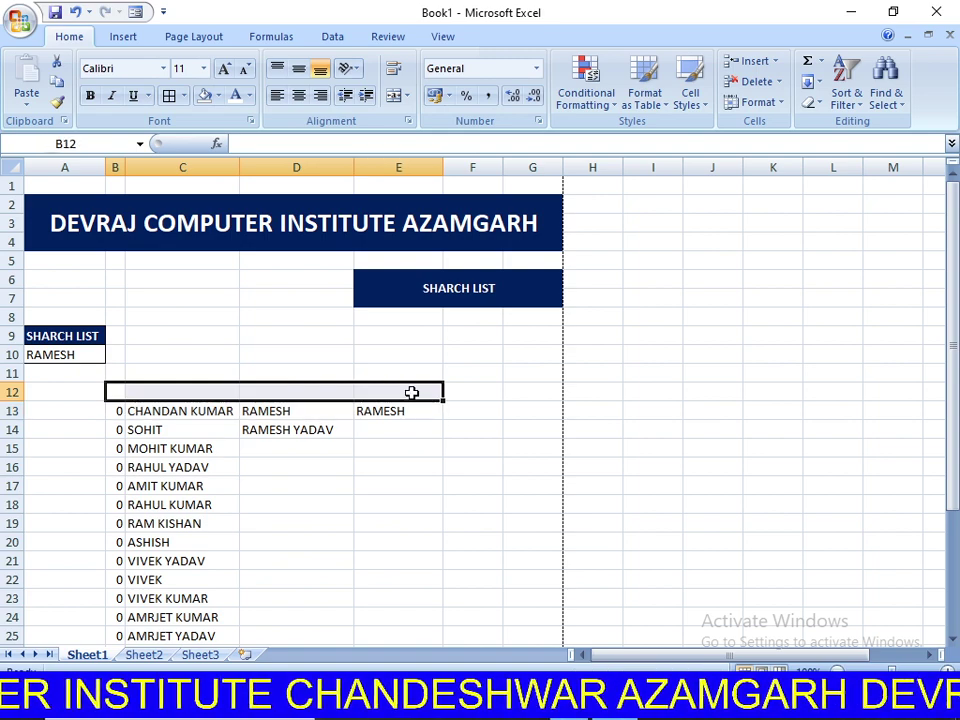
Enter the S.N. header in B12 and widen column B for the serial numbers.
{"action": "left_click", "coordinate": [222, 444]}
{"action": "left_click", "coordinate": [114, 391]}
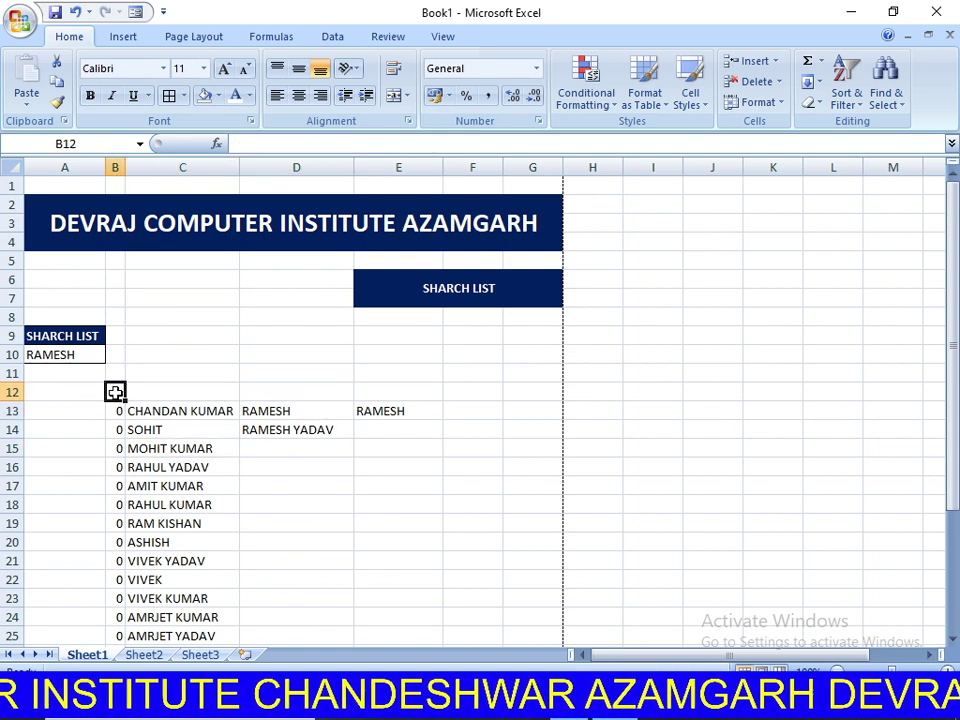
{"action": "type", "text": "S.M"}
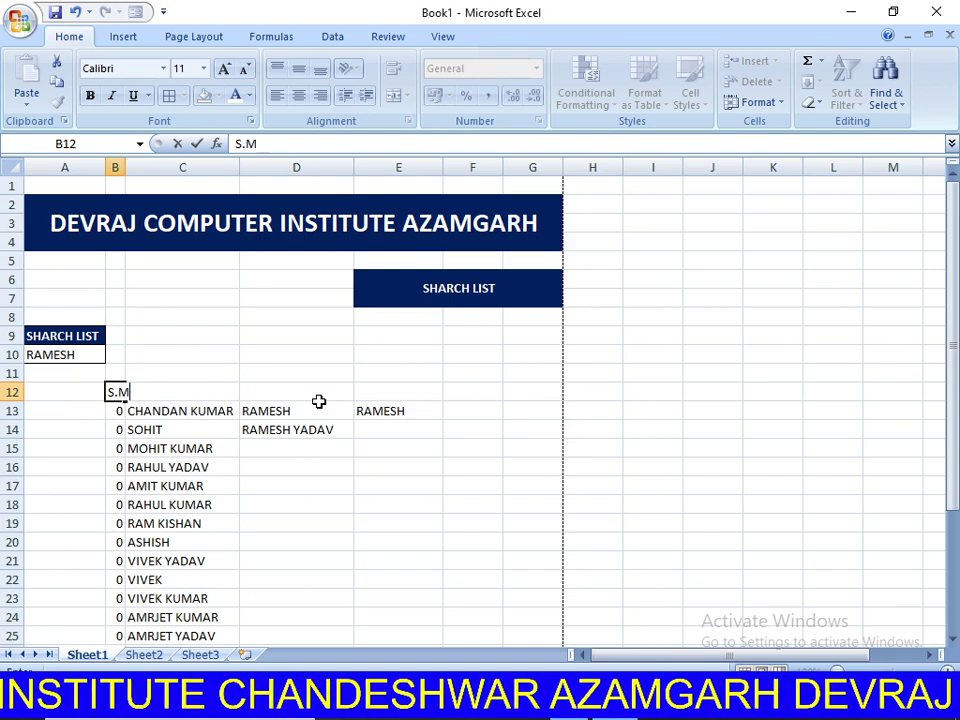
{"action": "key", "text": "BackSpace"}
{"action": "key", "text": "BackSpace"}
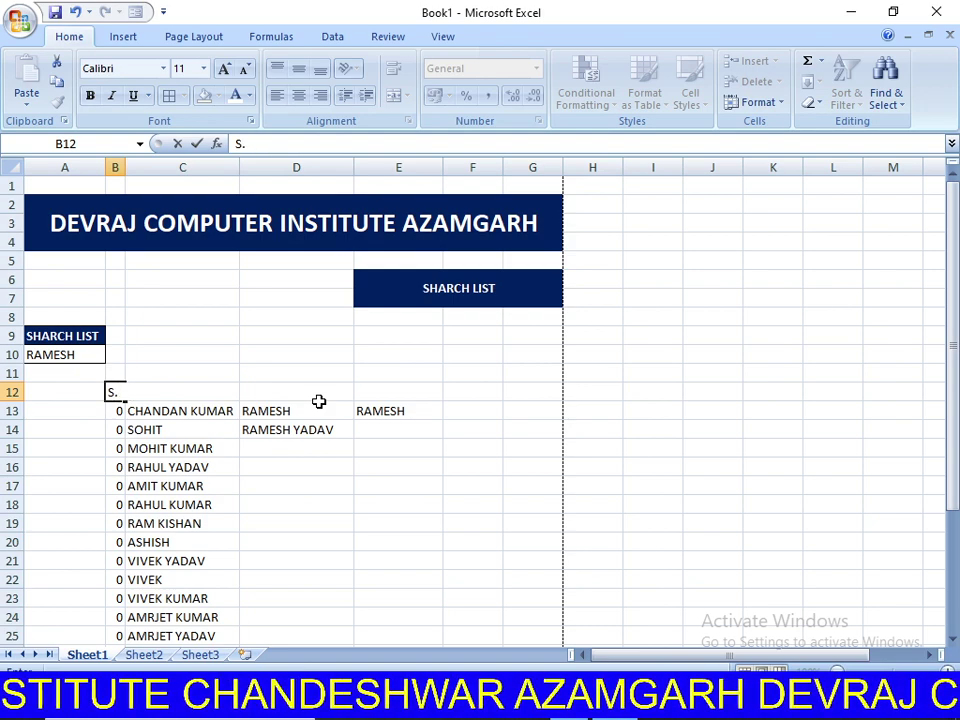
{"action": "type", "text": "N"}
{"action": "key", "text": "Return"}
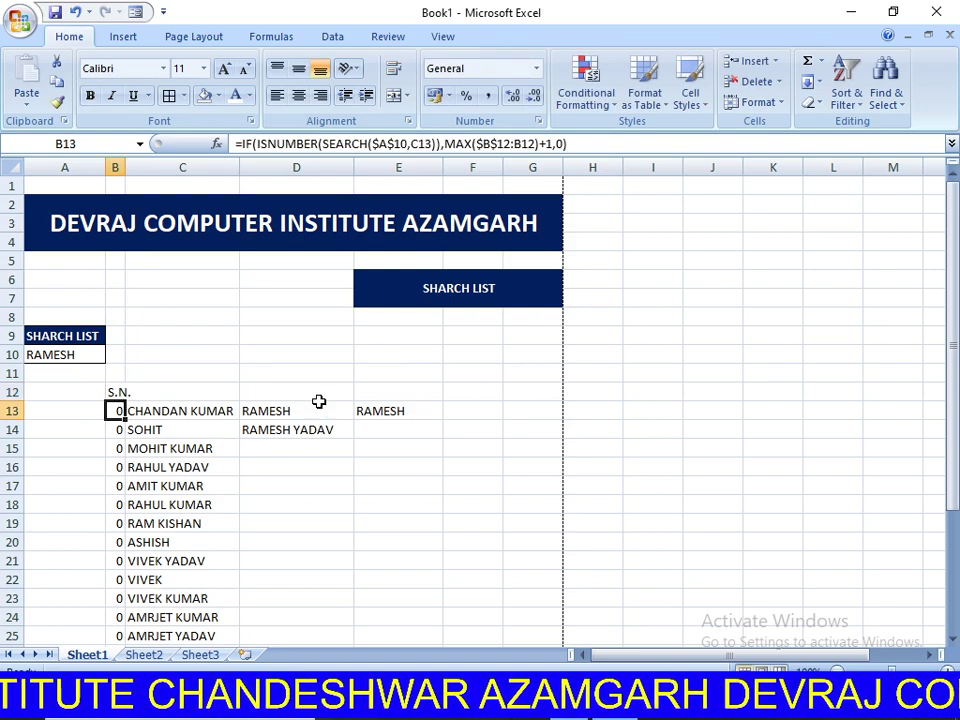
{"action": "left_click", "coordinate": [167, 386]}
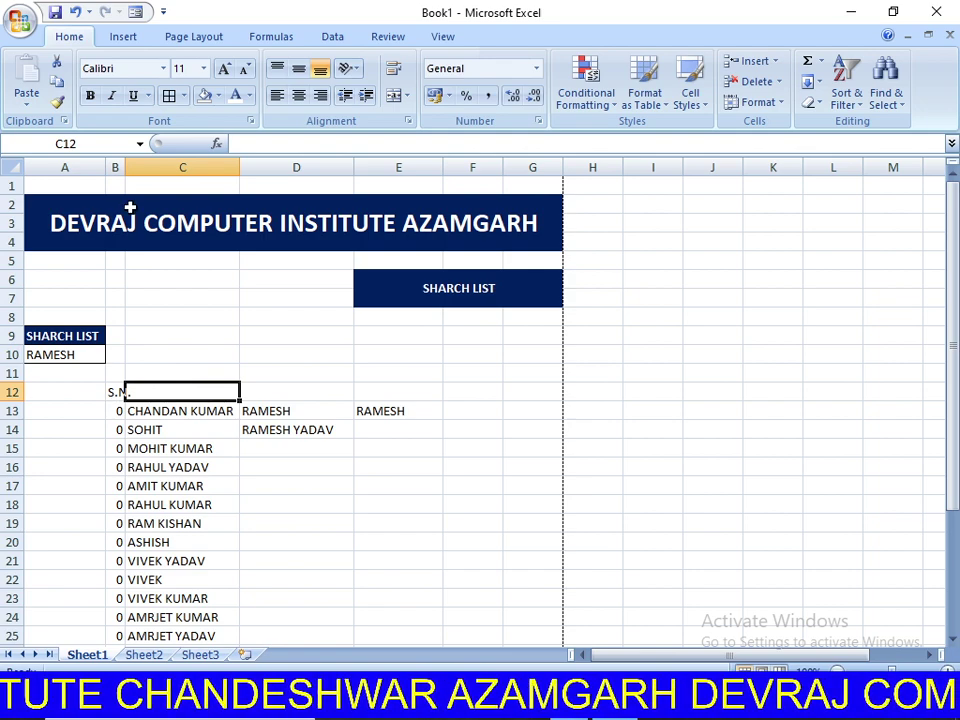
{"action": "left_click_drag", "start_coordinate": [125, 167], "coordinate": [137, 167]}
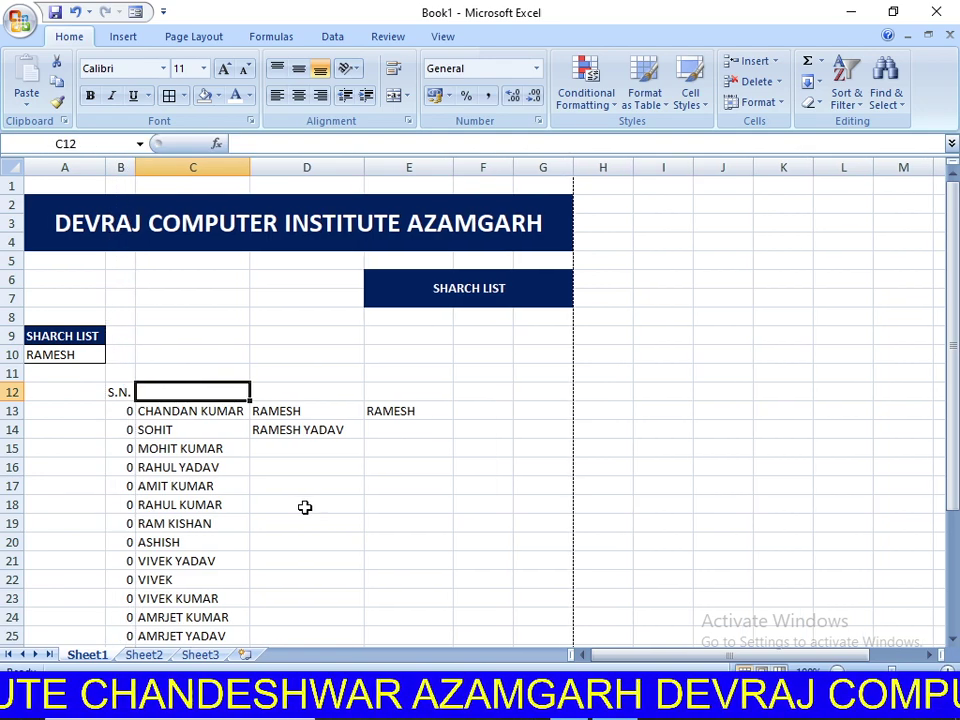
{"action": "left_click", "coordinate": [304, 508]}
{"action": "left_click", "coordinate": [174, 392]}
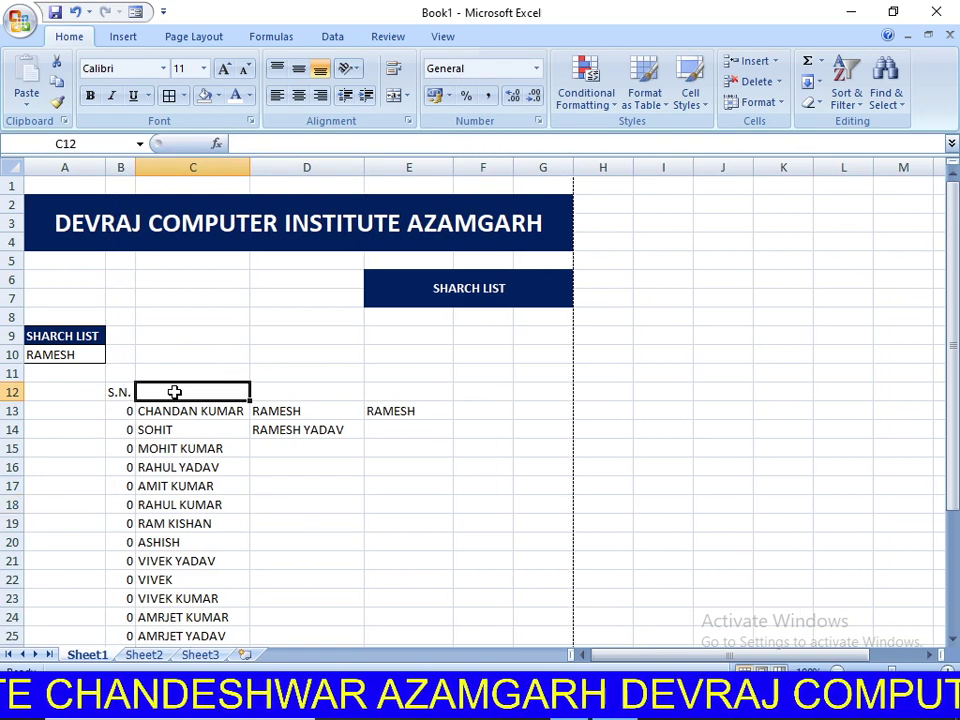
Enter the headers NAME, SHARCH NAME and RESULT LIST in C12:E12.
{"action": "type", "text": "NAME"}
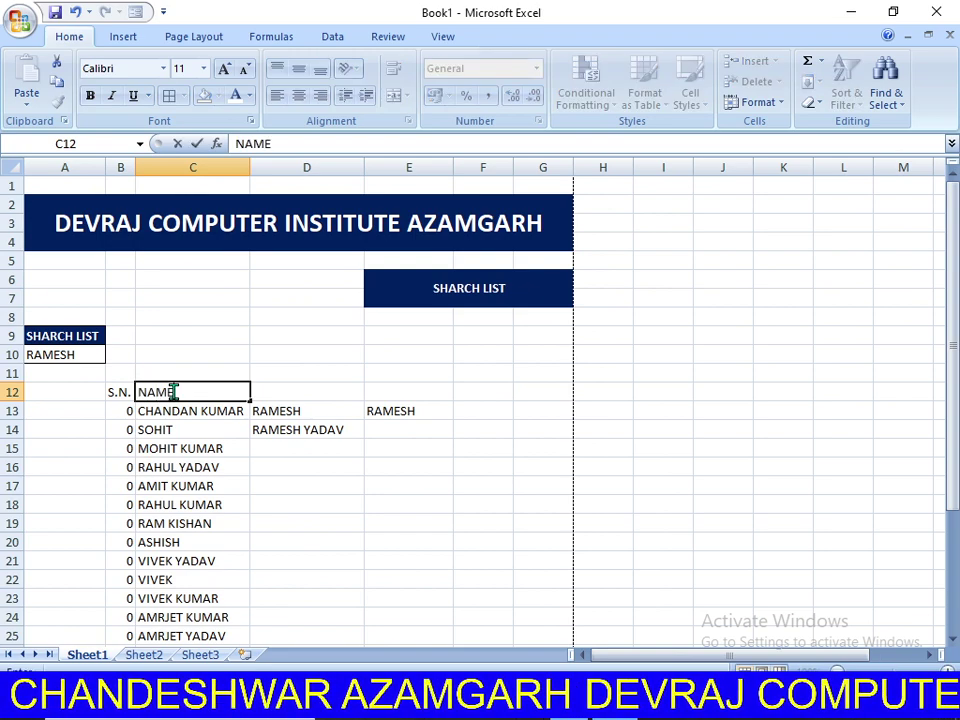
{"action": "key", "text": "Tab"}
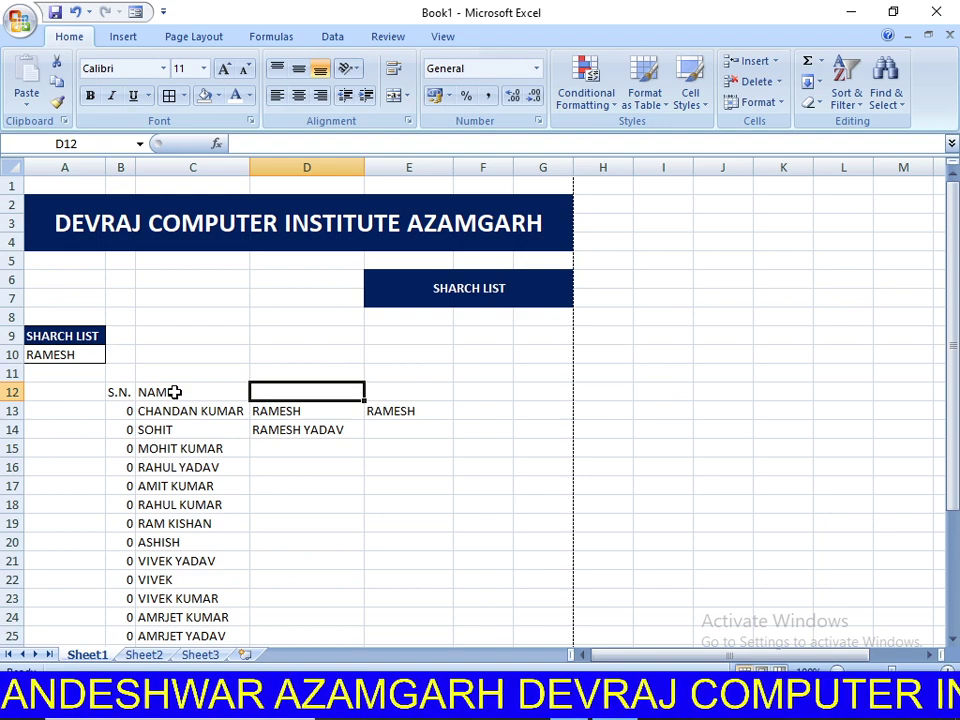
{"action": "type", "text": "SHARCH"}
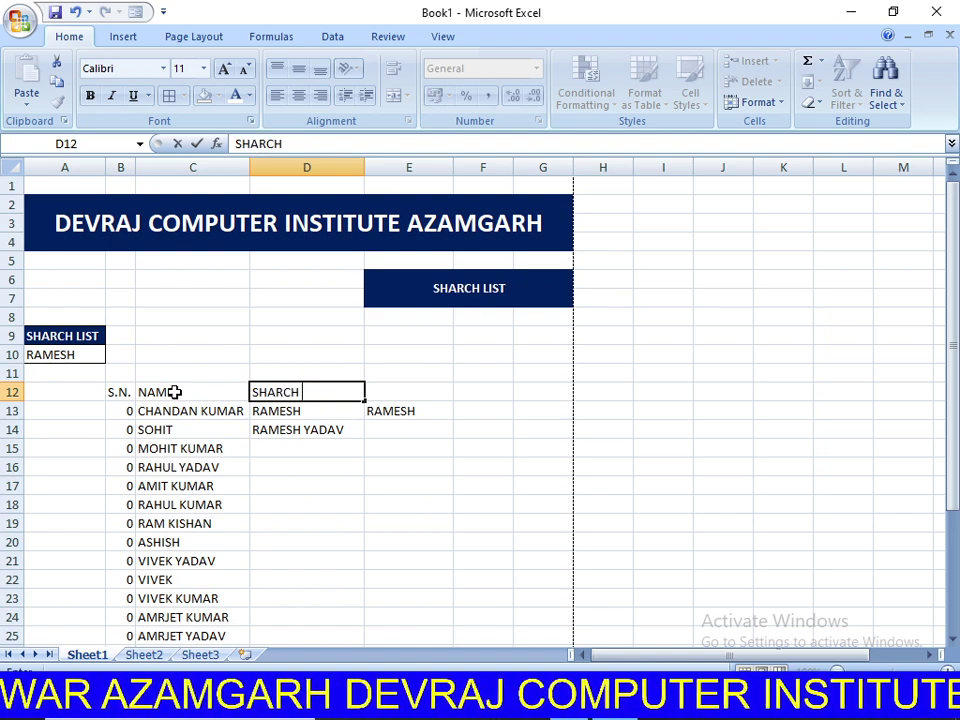
{"action": "type", "text": "NAME"}
{"action": "key", "text": "Tab"}
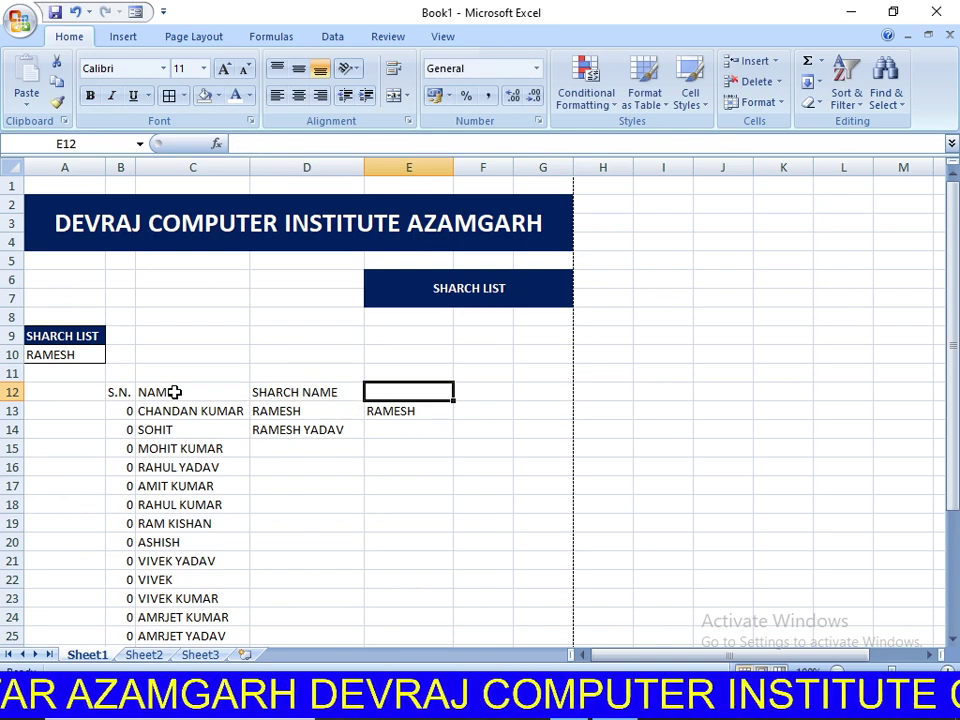
{"action": "type", "text": "L"}
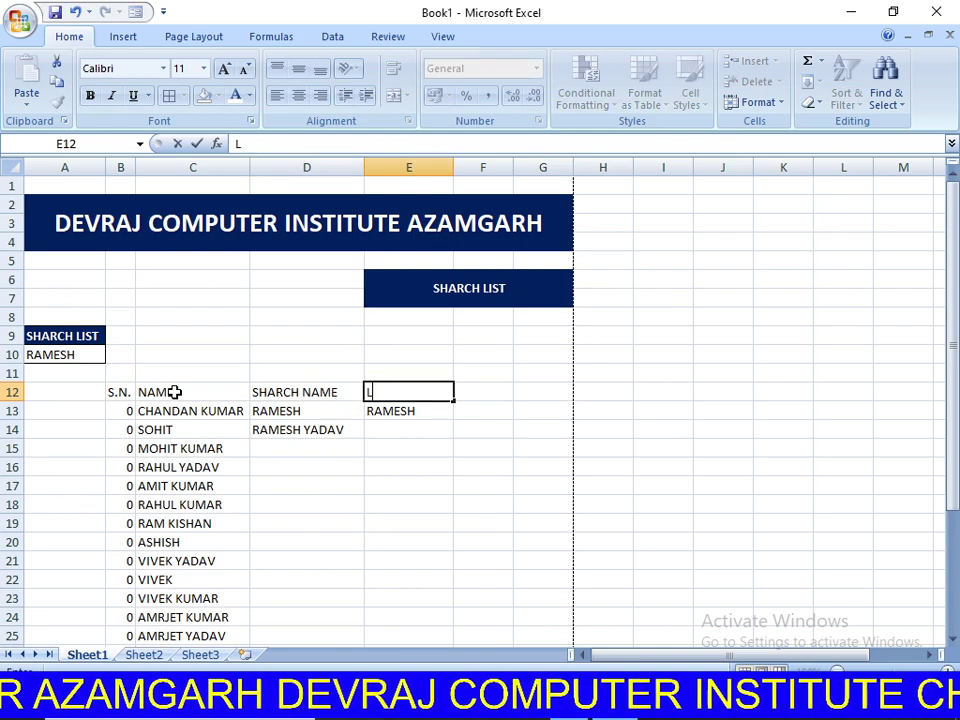
{"action": "type", "text": "IST"}
{"action": "key", "text": "Return"}
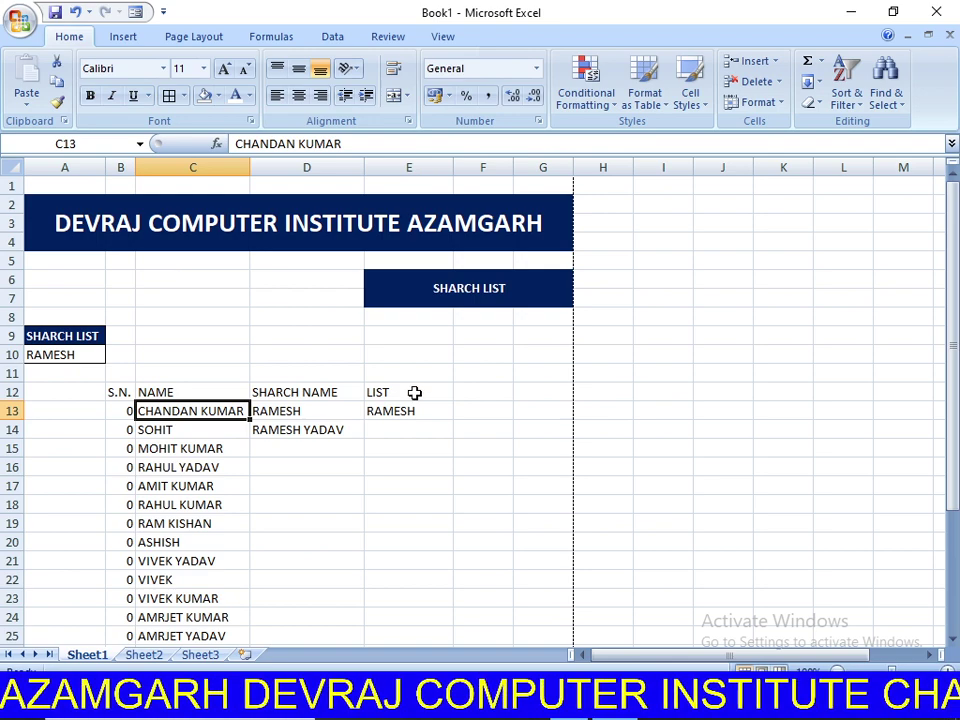
{"action": "double_click", "coordinate": [413, 392]}
{"action": "key", "text": "BackSpace"}
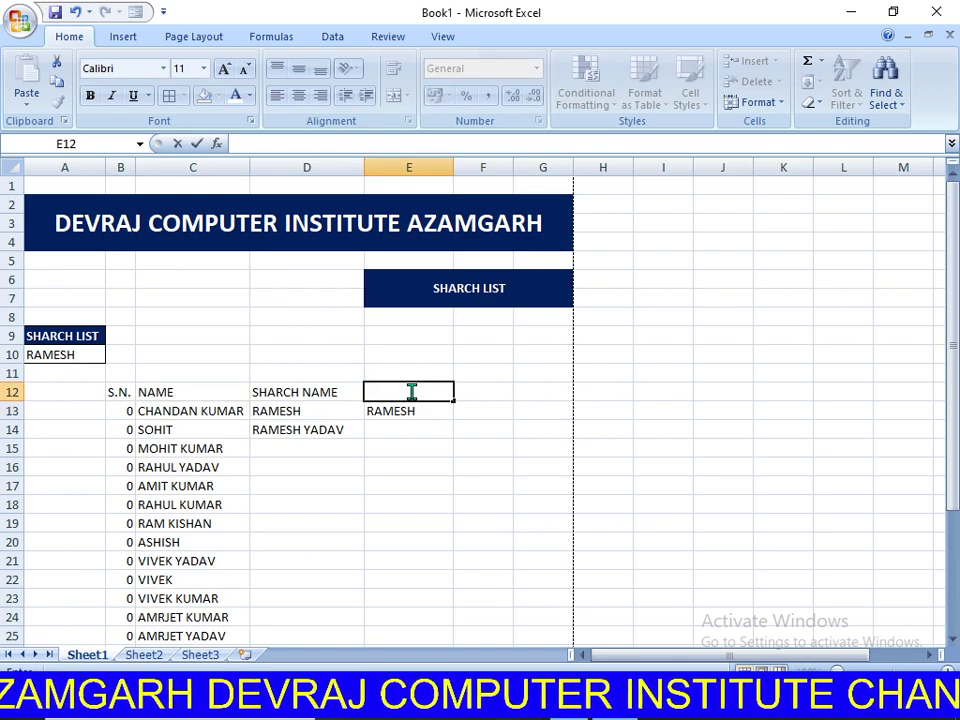
{"action": "type", "text": "RESULT LIST"}
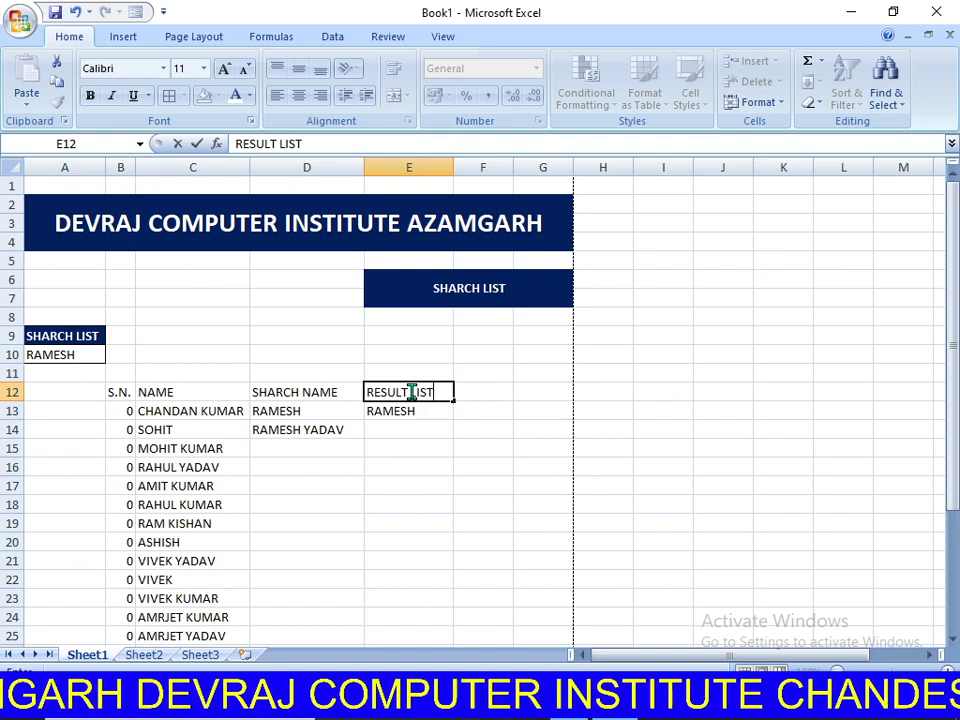
{"action": "key", "text": "Return"}
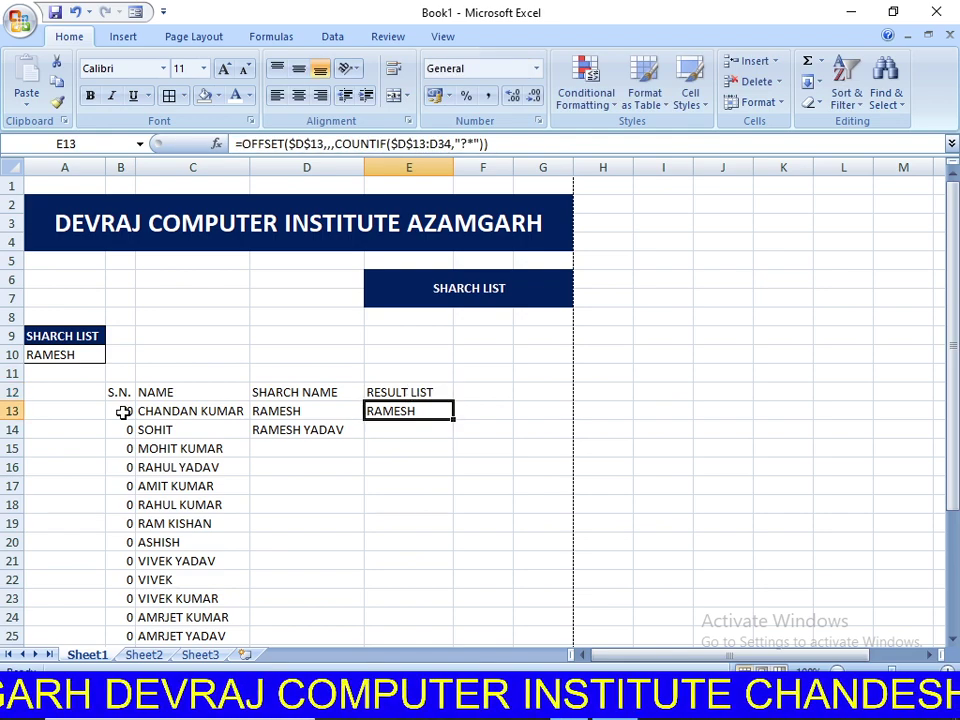
Give the B12:E12 header row all borders, a dark blue fill and white text.
{"action": "mouse_move", "coordinate": [122, 392]}
{"action": "left_mouse_down"}
{"action": "mouse_move", "coordinate": [426, 400]}
{"action": "mouse_move", "coordinate": [435, 386]}
{"action": "left_mouse_up"}
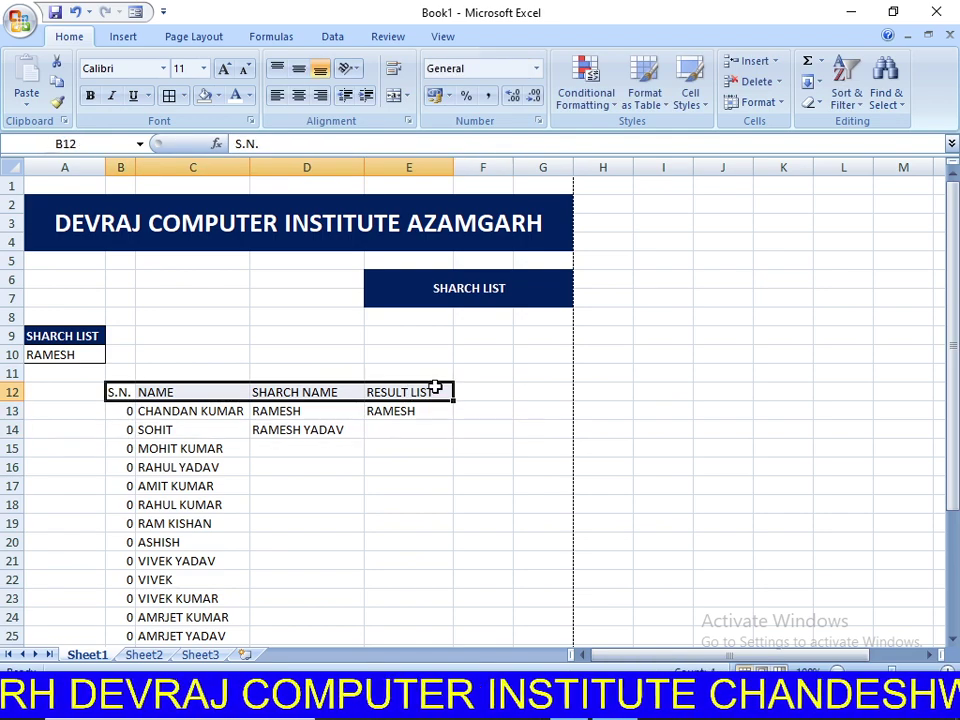
{"action": "left_click", "coordinate": [169, 96]}
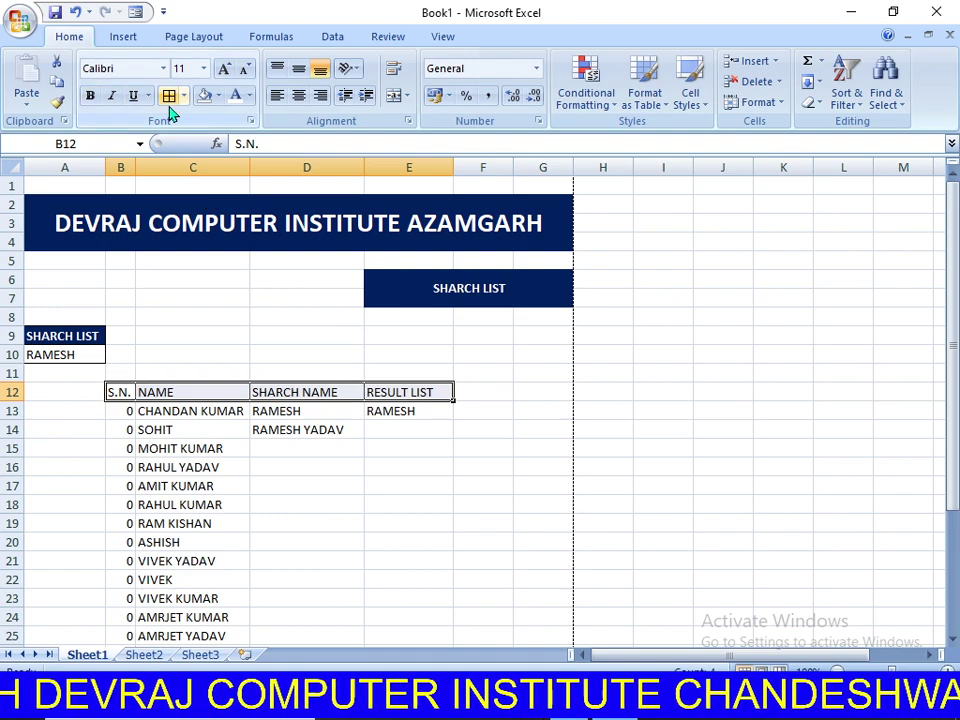
{"action": "left_click", "coordinate": [219, 96]}
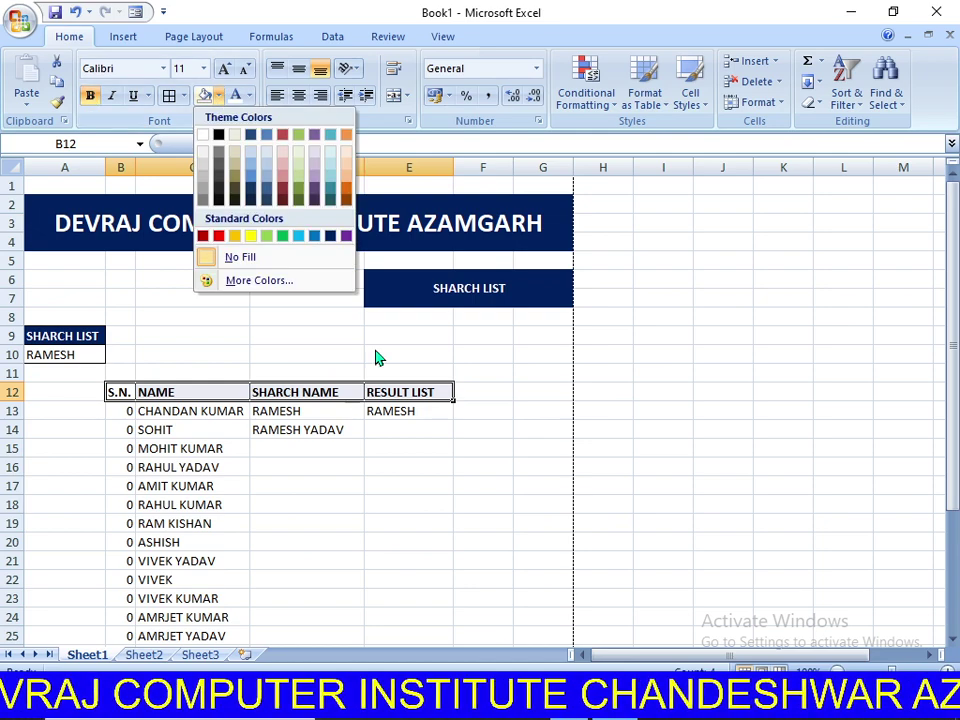
{"action": "left_click", "coordinate": [330, 236]}
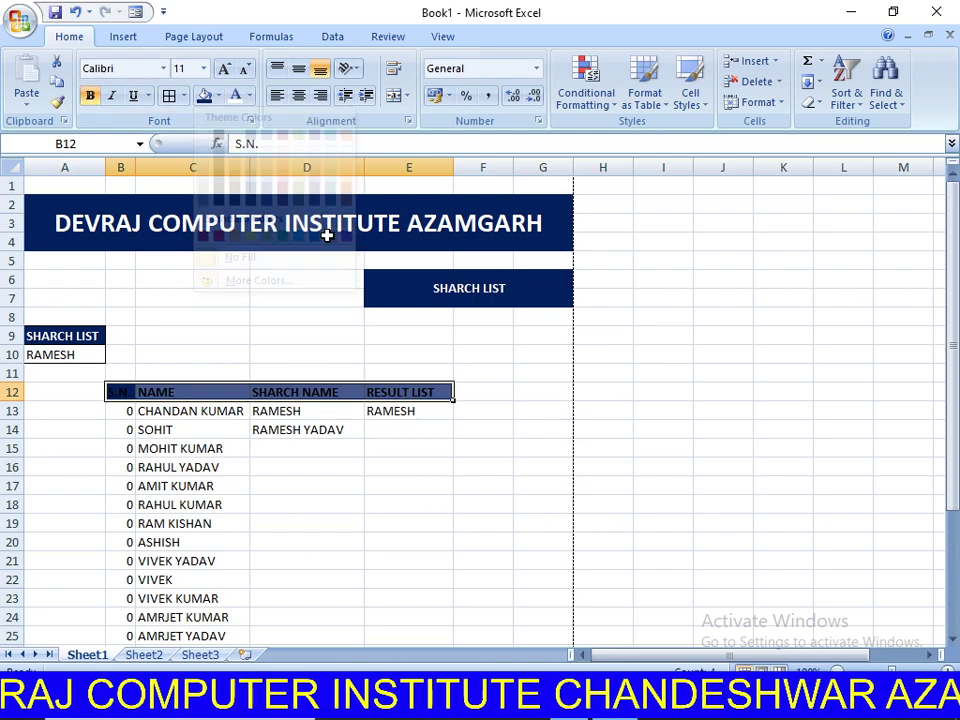
{"action": "left_click", "coordinate": [236, 95]}
{"action": "left_click", "coordinate": [516, 506]}
Test the filter by searching for M in A10.
{"action": "scroll", "coordinate": [375, 512], "scroll_direction": "up", "scroll_amount": 3}
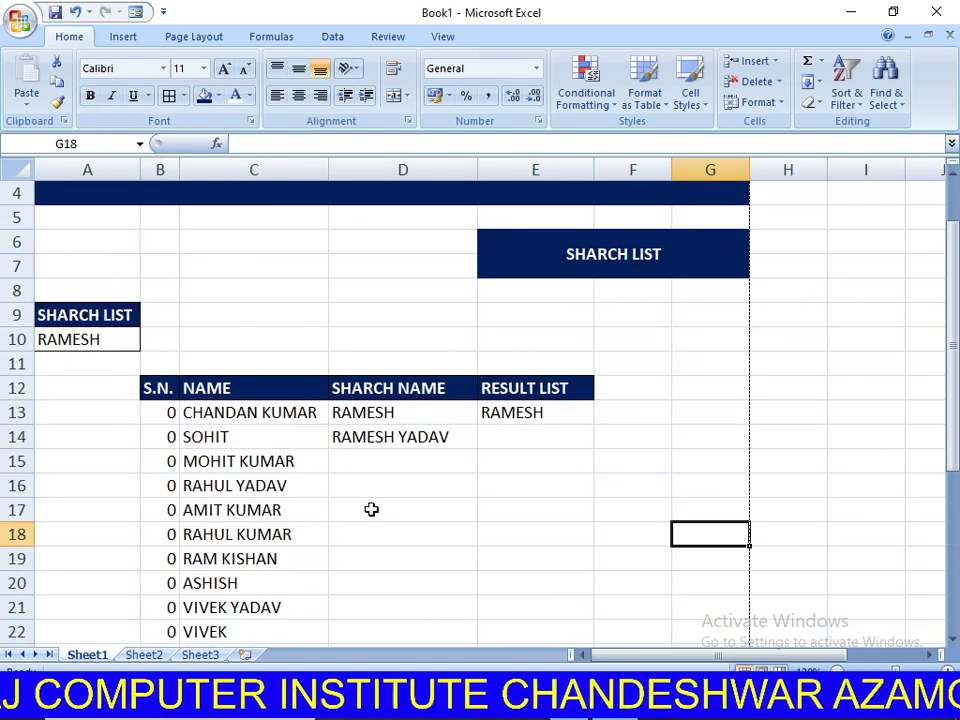
{"action": "left_click", "coordinate": [516, 516]}
{"action": "left_click", "coordinate": [75, 340]}
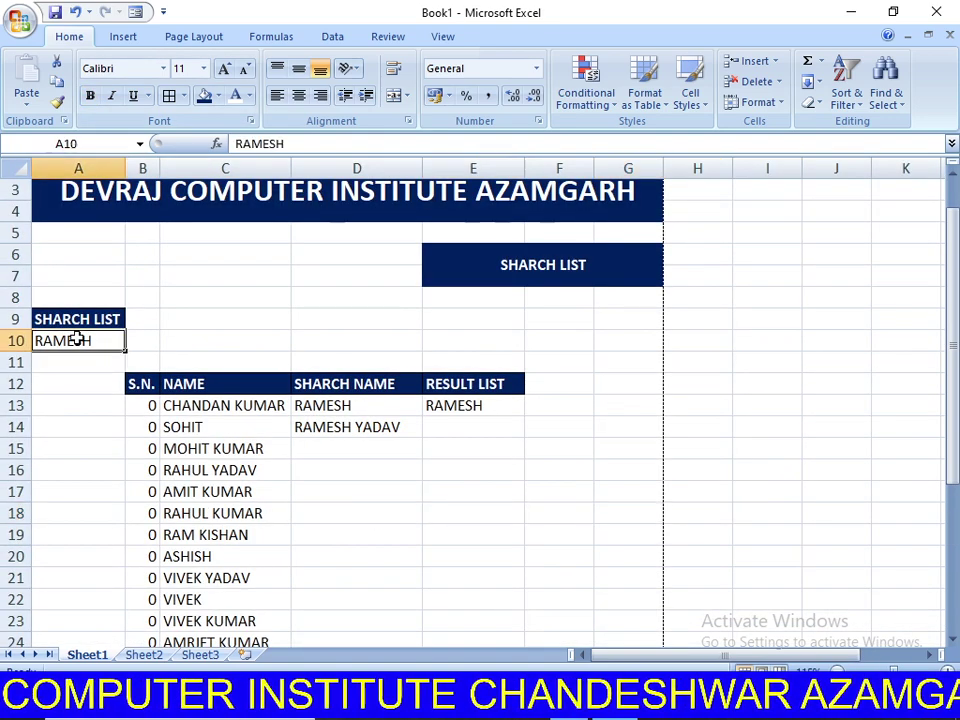
{"action": "type", "text": "M"}
{"action": "key", "text": "Return"}
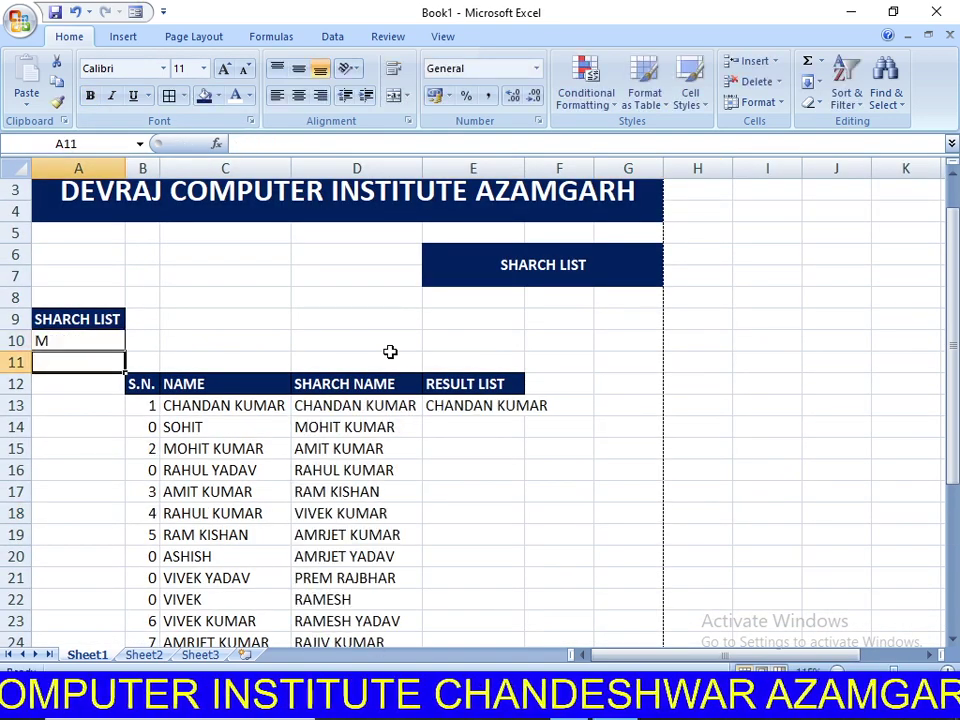
{"action": "left_click", "coordinate": [76, 337]}
{"action": "key", "text": "Delete"}
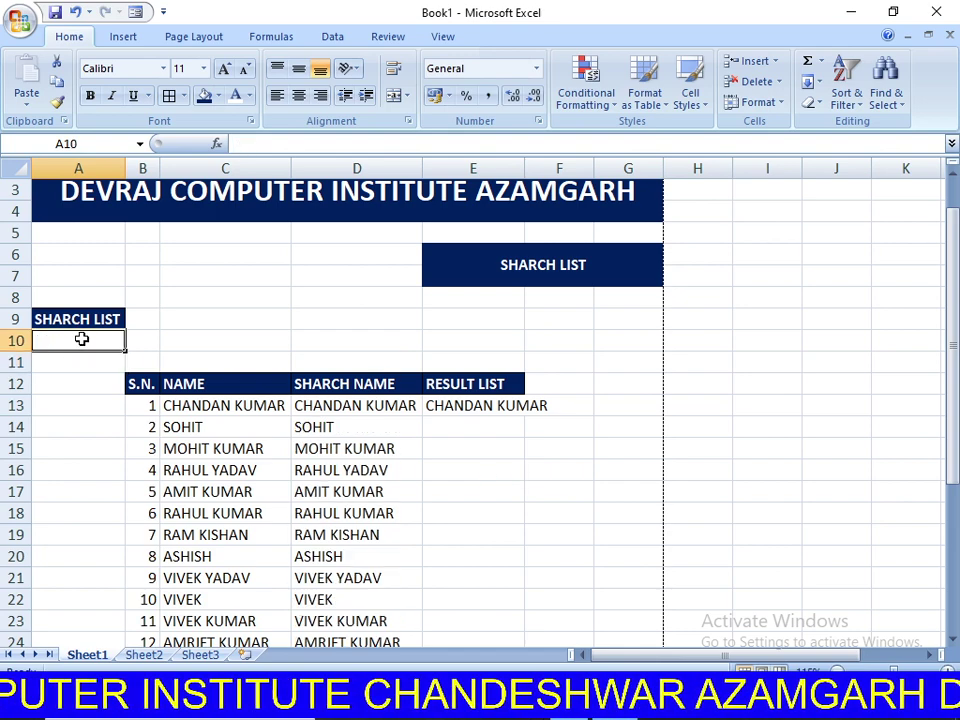
{"action": "left_click", "coordinate": [568, 446]}
{"action": "left_click", "coordinate": [673, 400]}
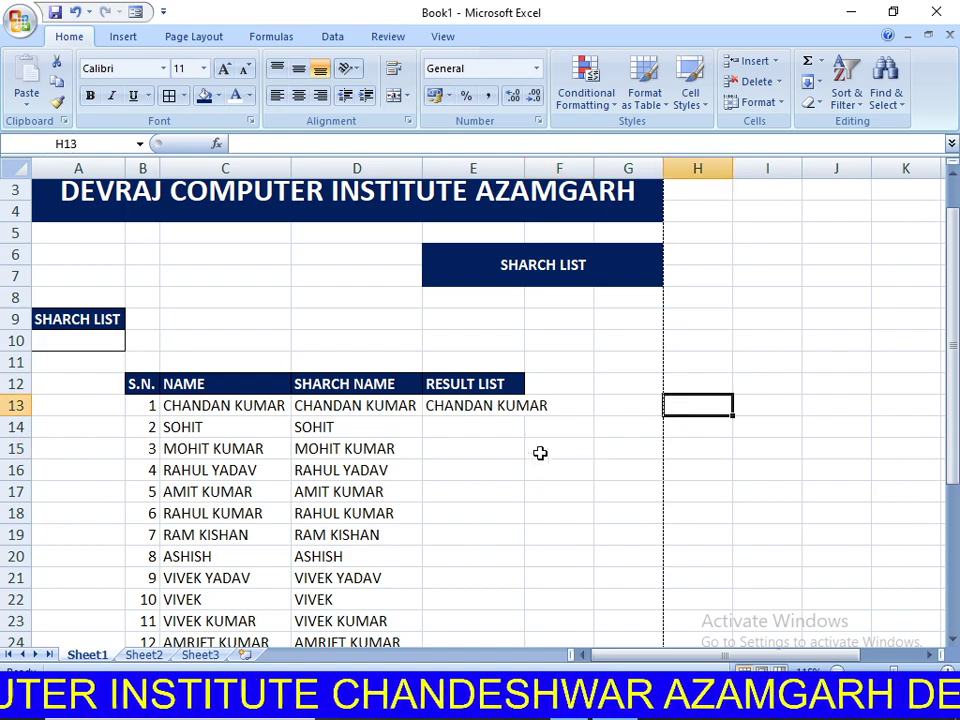
{"action": "scroll", "coordinate": [540, 456], "scroll_direction": "down", "scroll_amount": 2}
{"action": "scroll", "coordinate": [540, 456], "scroll_direction": "down", "scroll_amount": 2}
{"action": "scroll", "coordinate": [539, 457], "scroll_direction": "up", "scroll_amount": 2}
{"action": "scroll", "coordinate": [603, 449], "scroll_direction": "up", "scroll_amount": 2}
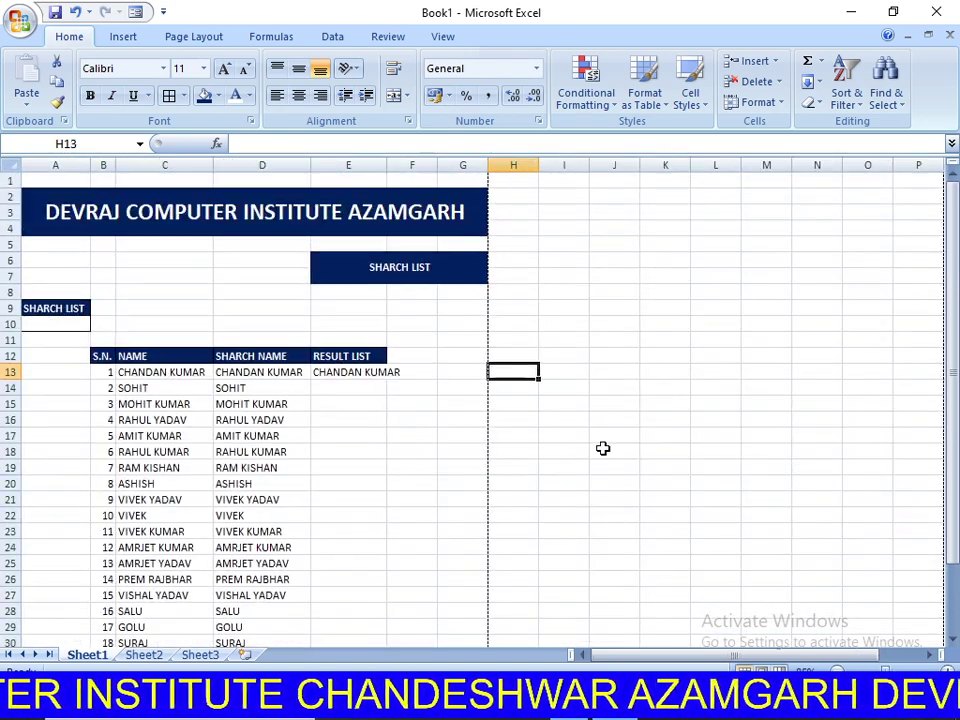